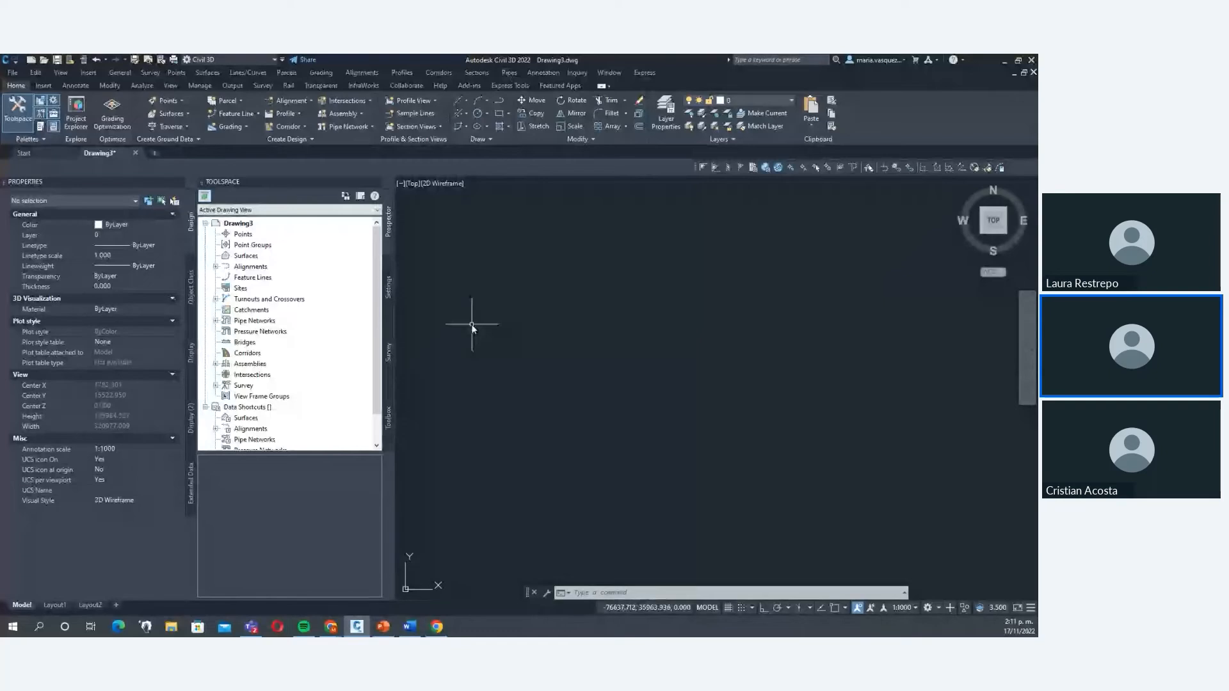
click(232, 131)
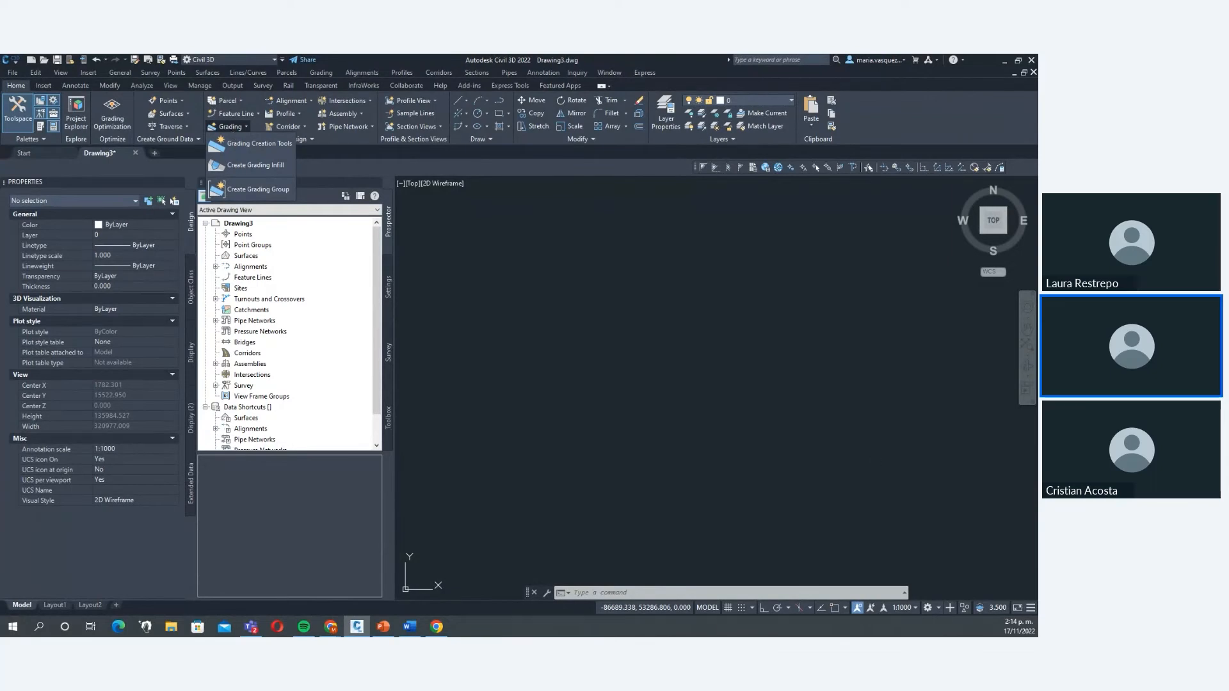
key(alt+Tab)
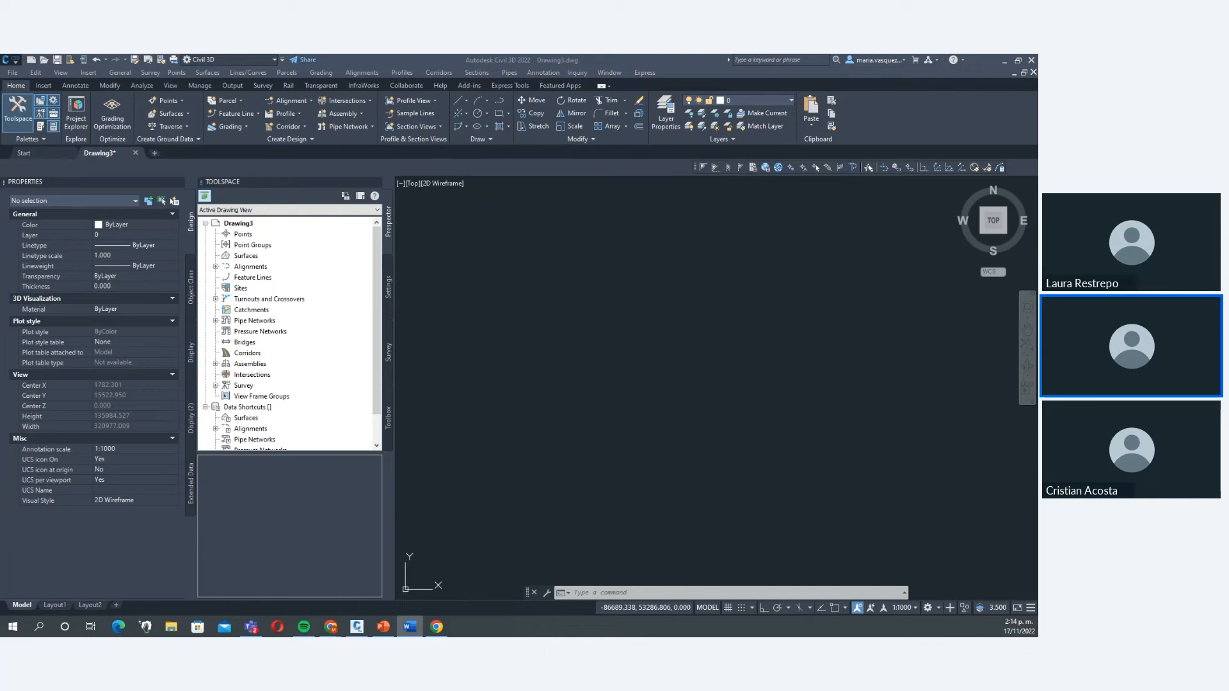
key(alt+Tab)
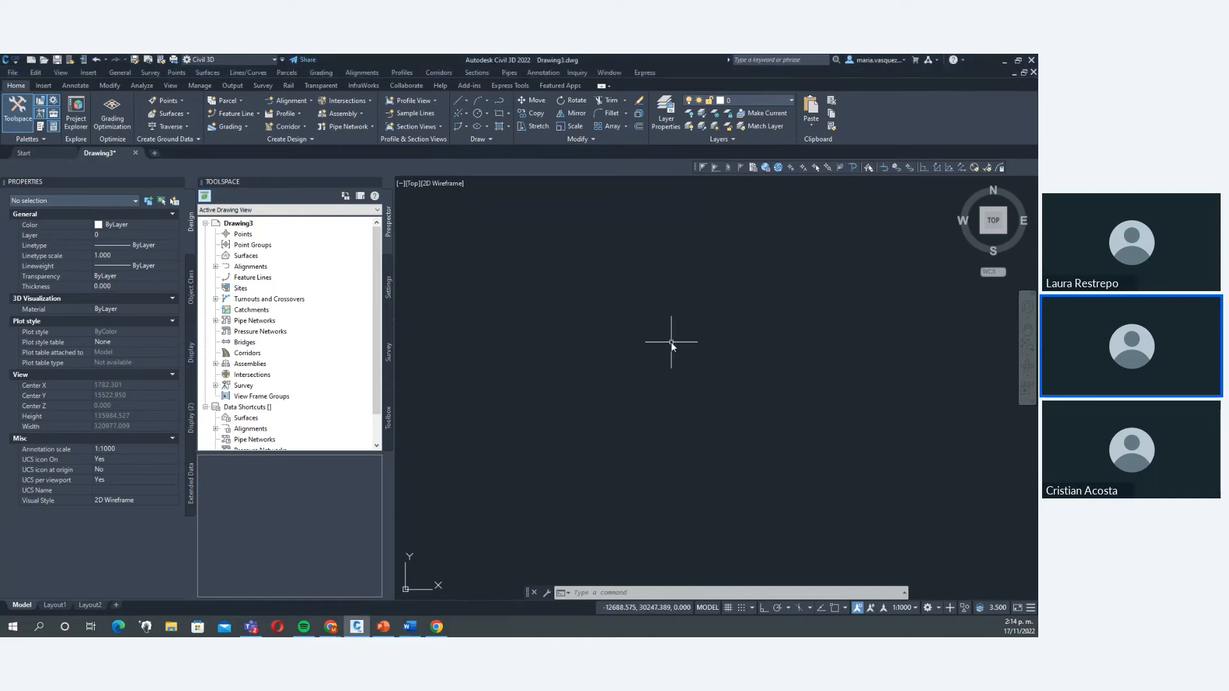
middle_drag(607, 317, 621, 305)
middle_drag(634, 319, 644, 317)
scroll(551, 250, down, 2)
click(45, 59)
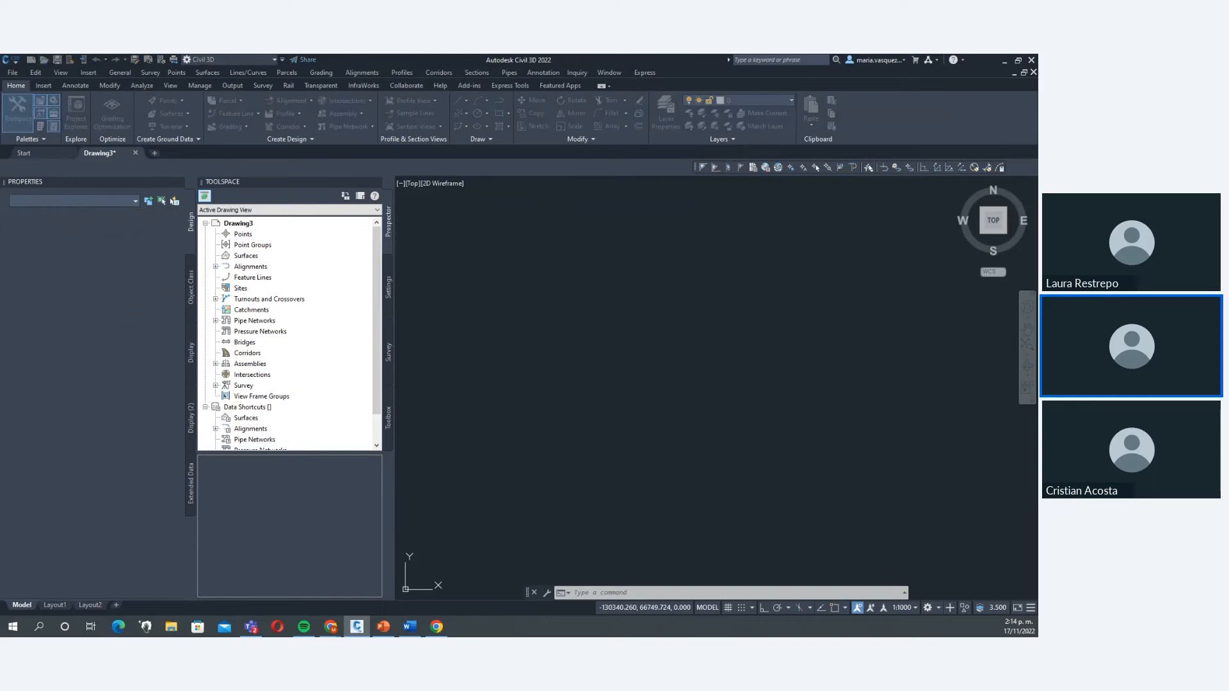
click(646, 299)
click(488, 246)
mouse_move(615, 287)
middle_down()
mouse_move(659, 277)
mouse_move(616, 288)
middle_up()
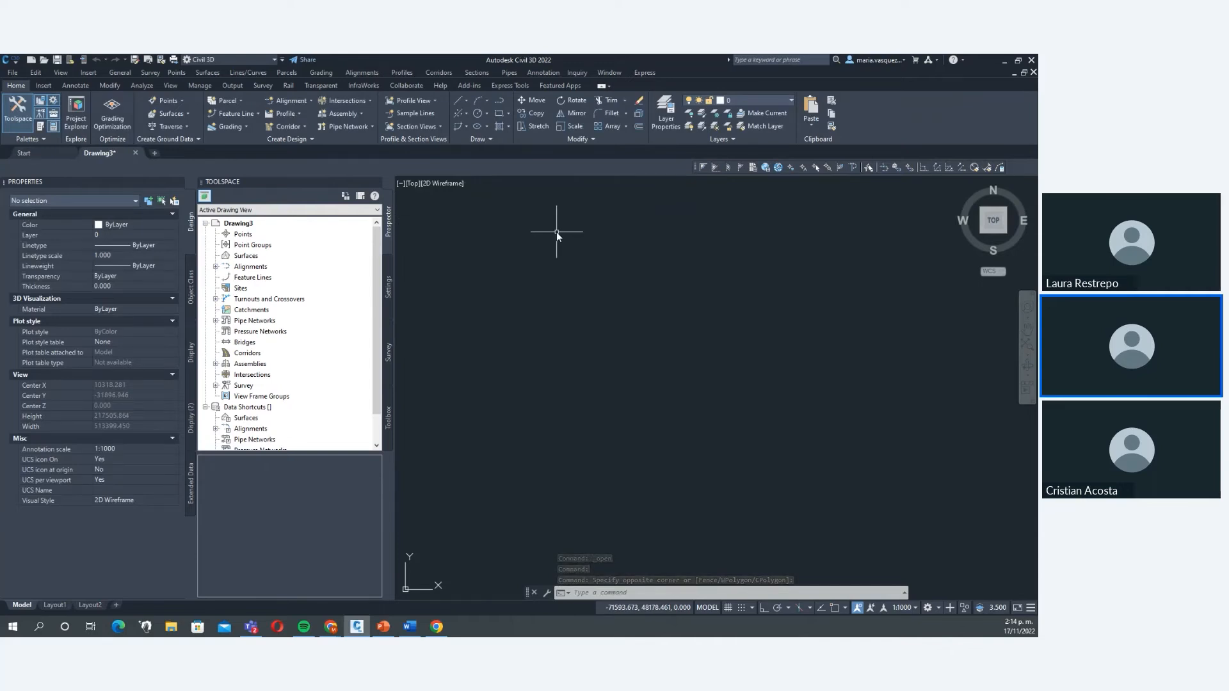
Switch Toolspace to the drawing settings tree and close the Properties palette.
click(388, 287)
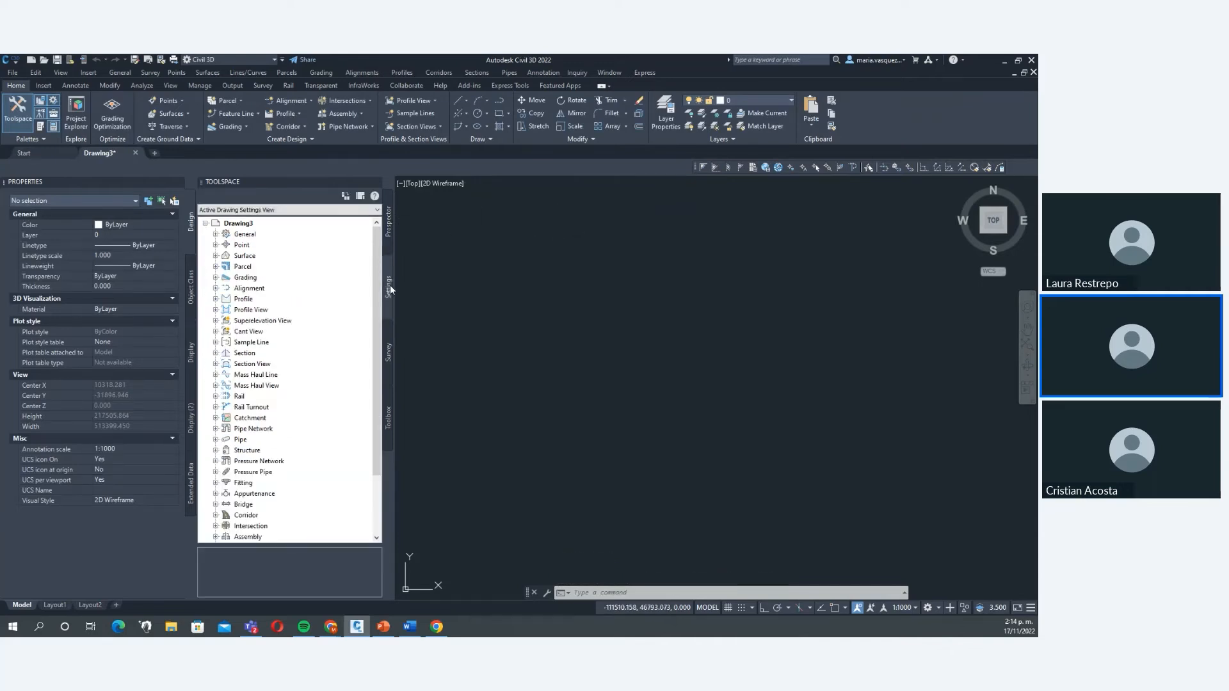
click(179, 182)
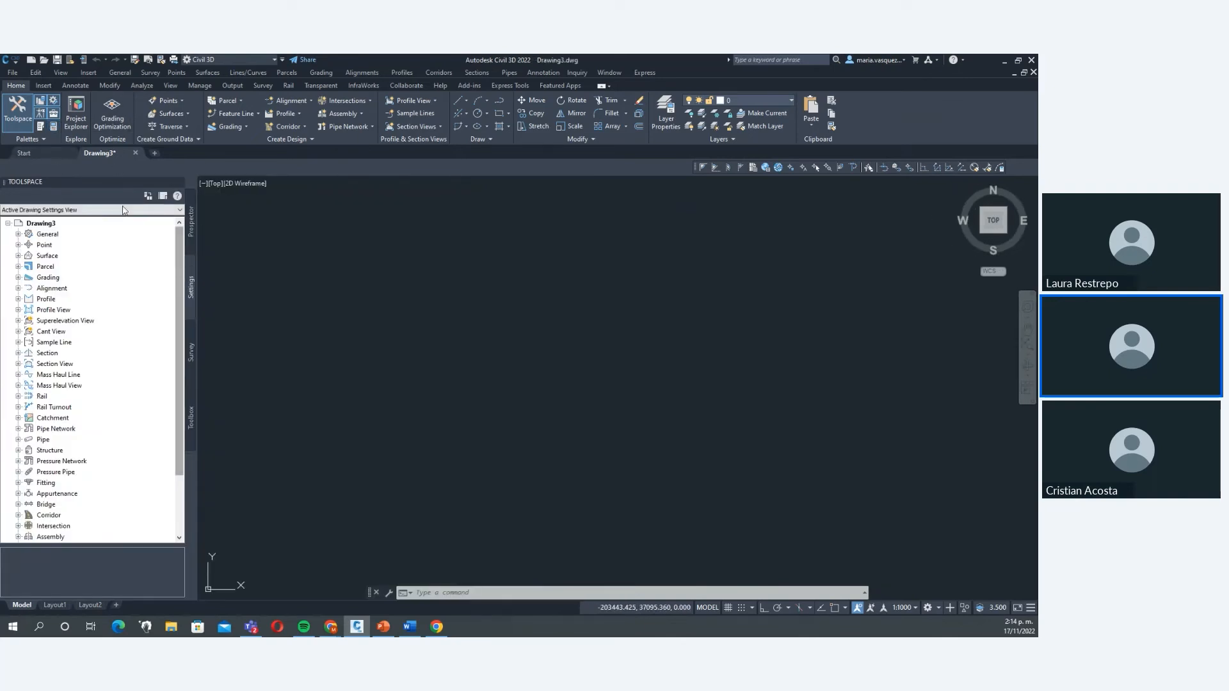
scroll(370, 273, down, 2)
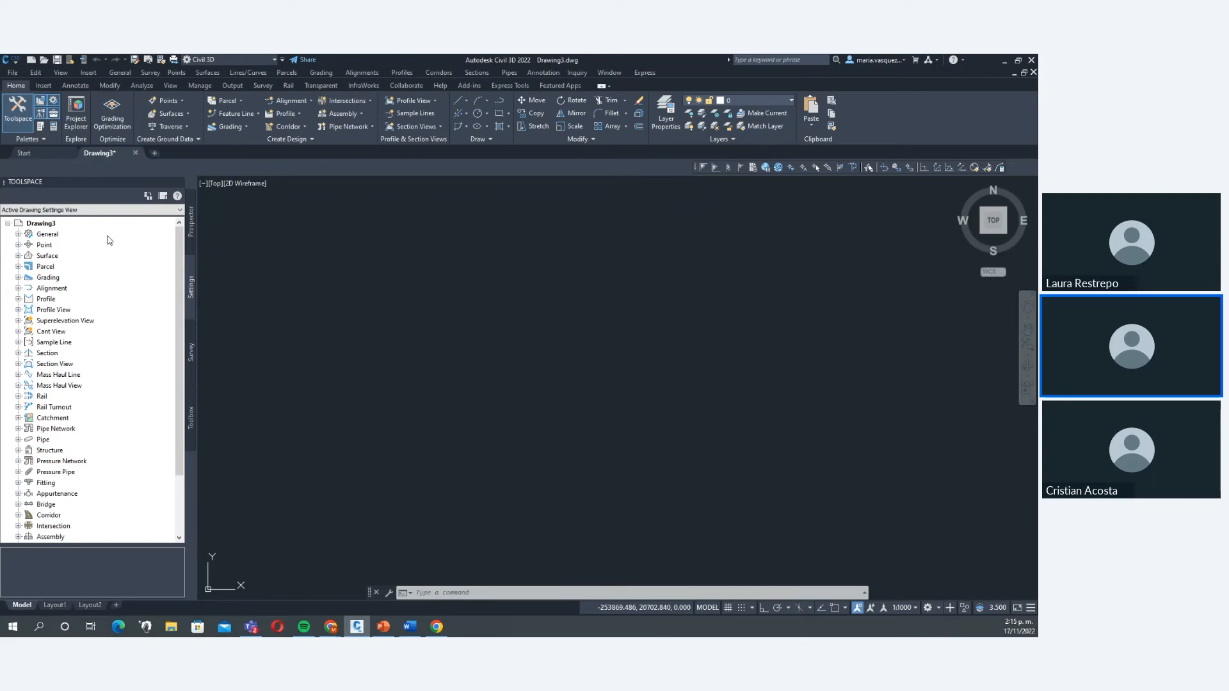
Set Drawing3's zone category to Colombia with the MAGNA-SIRGAS / Colombia Bogota zone coordinate system, and apply the drawing settings.
click(89, 225)
right_click(88, 227)
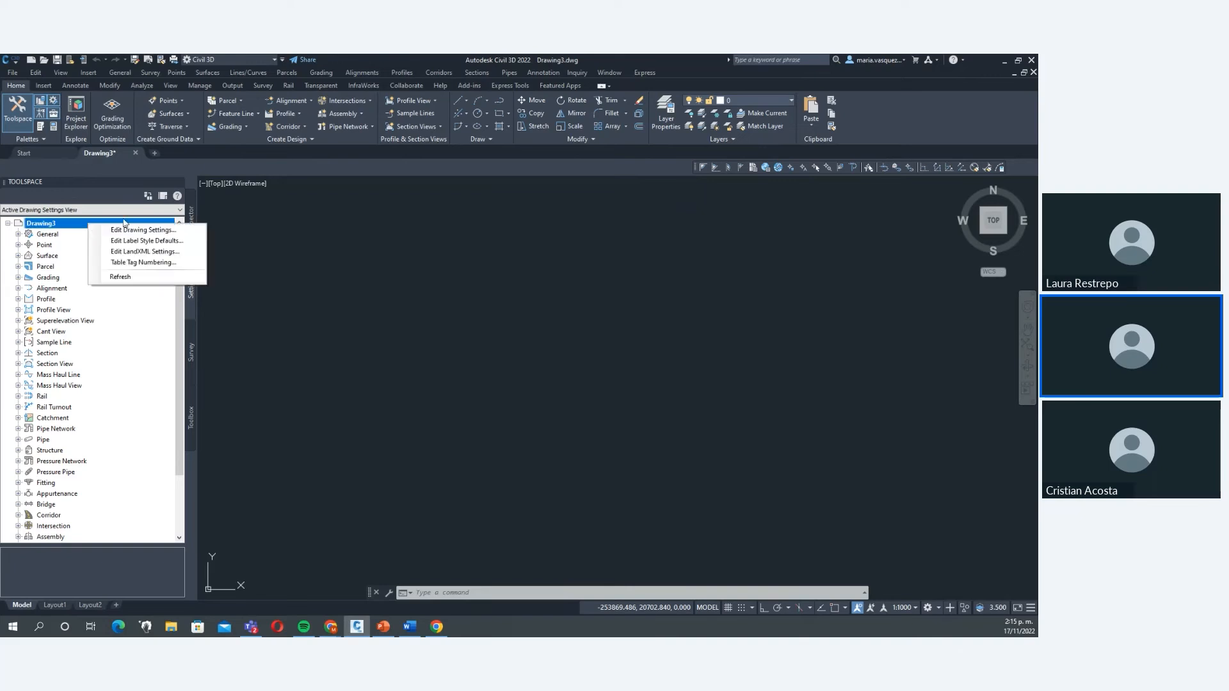
click(151, 232)
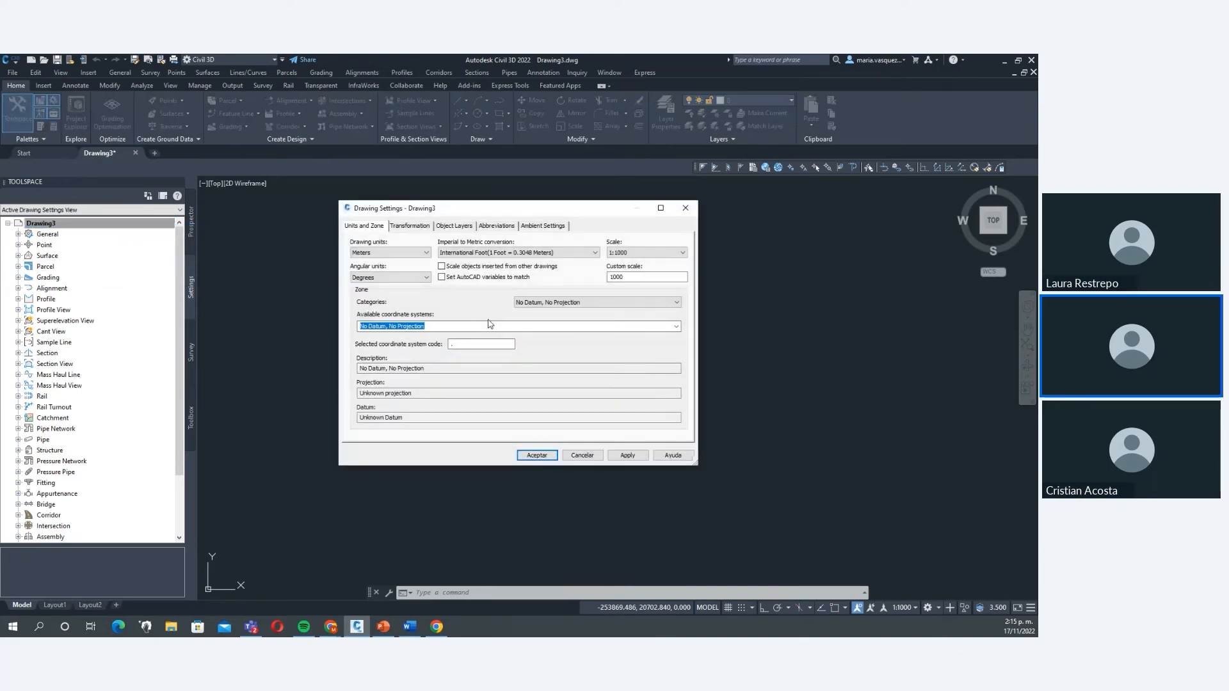
click(604, 304)
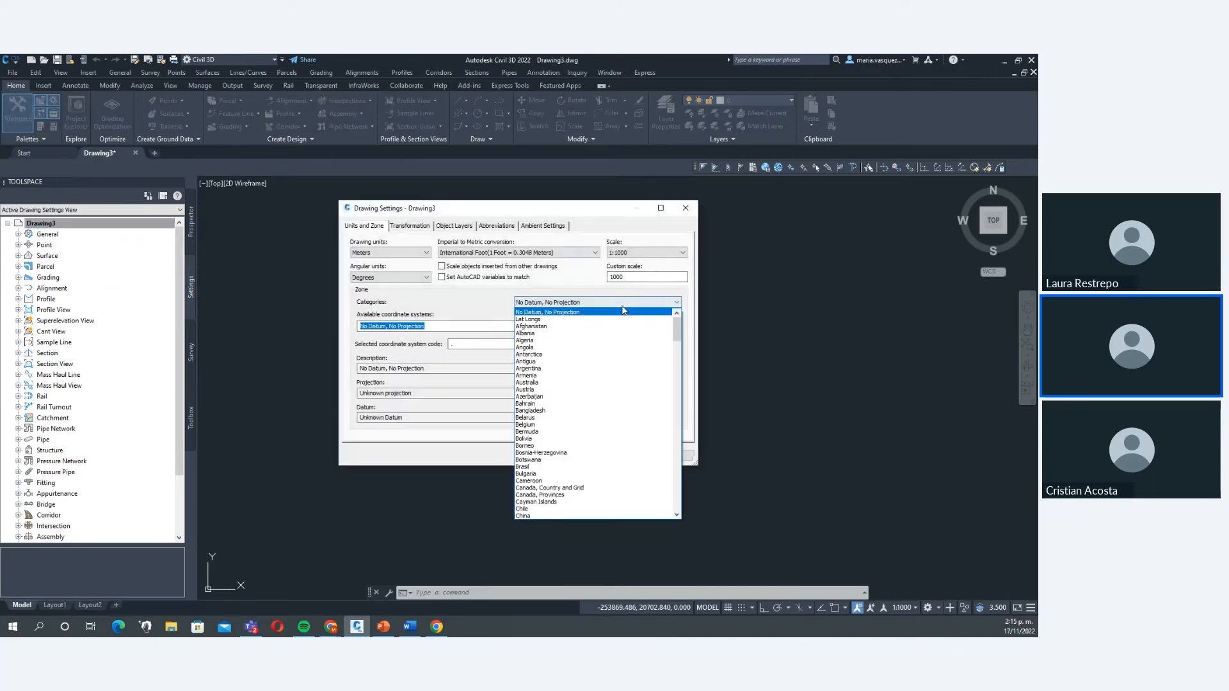
key(c)
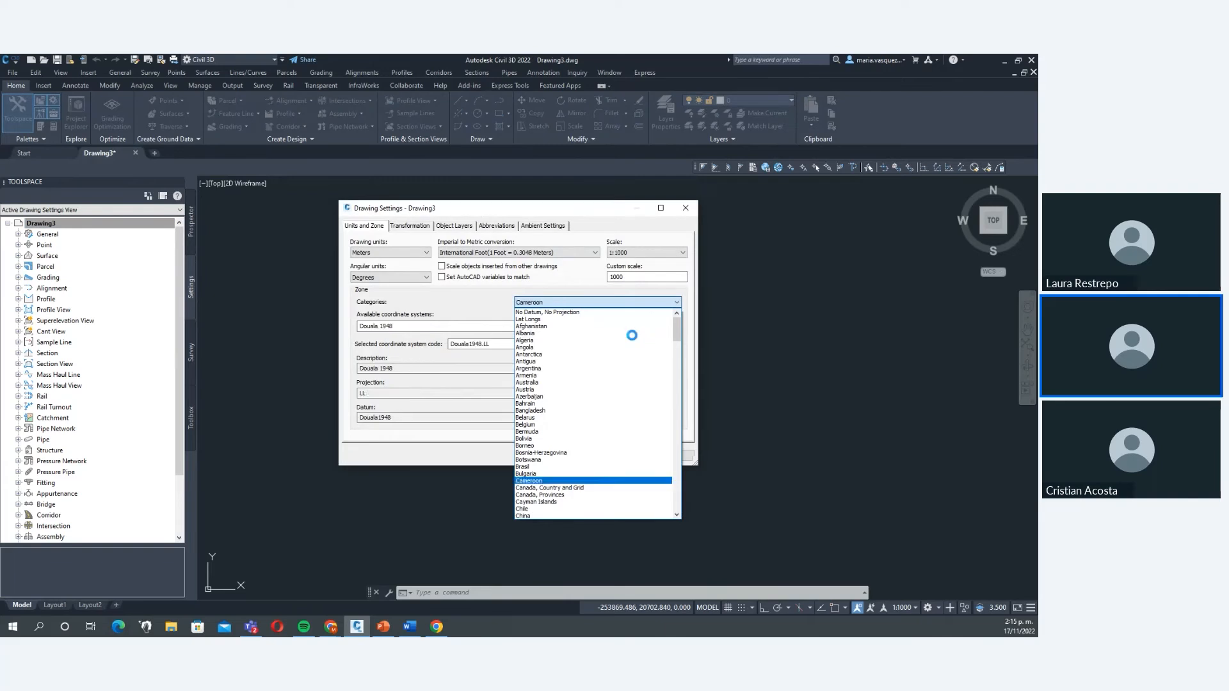
scroll(608, 452, down, 1)
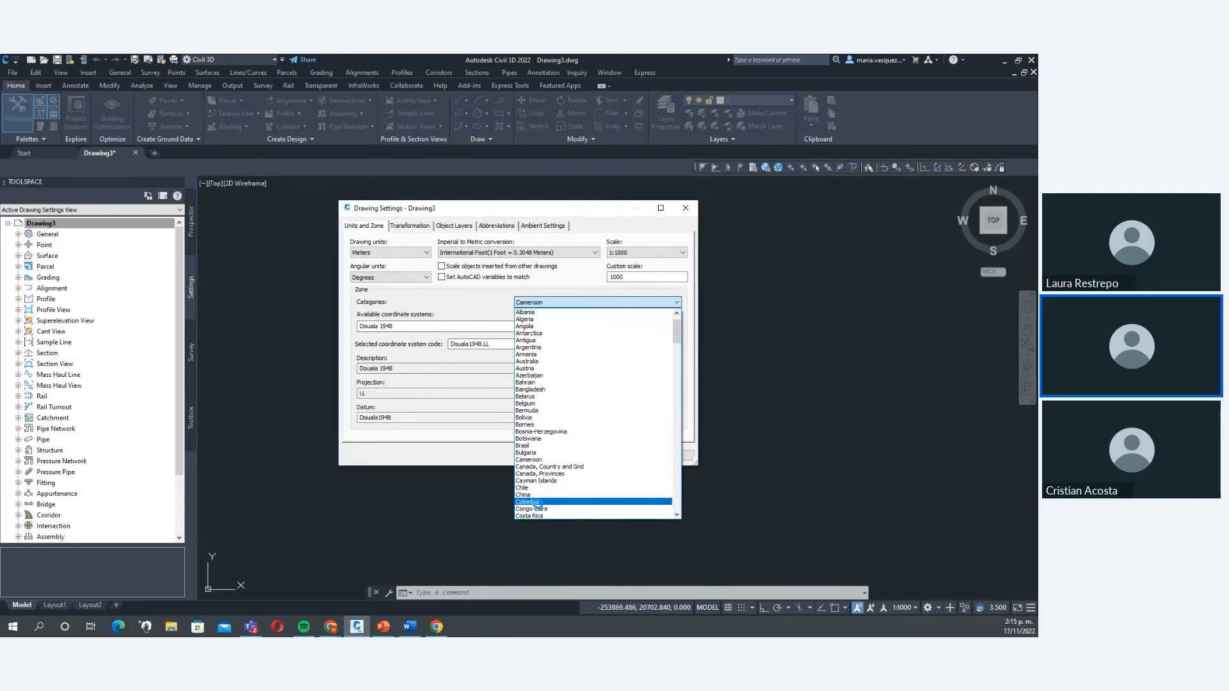
click(608, 498)
click(677, 326)
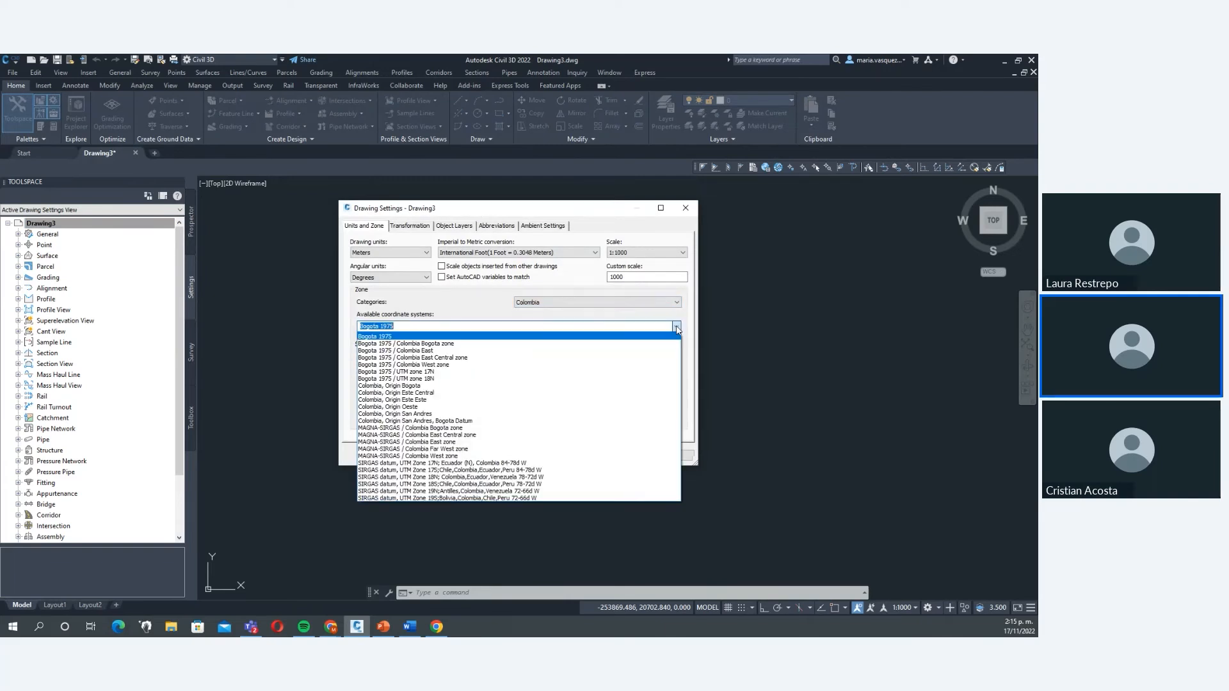
click(468, 429)
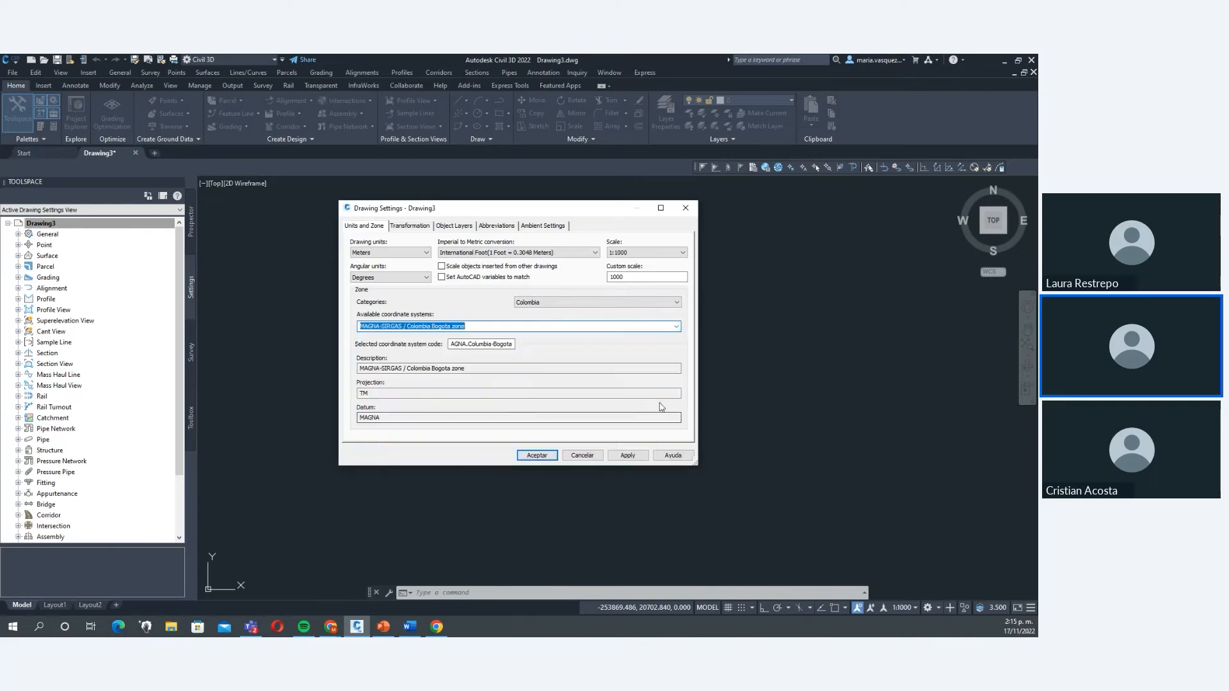
click(627, 456)
click(536, 455)
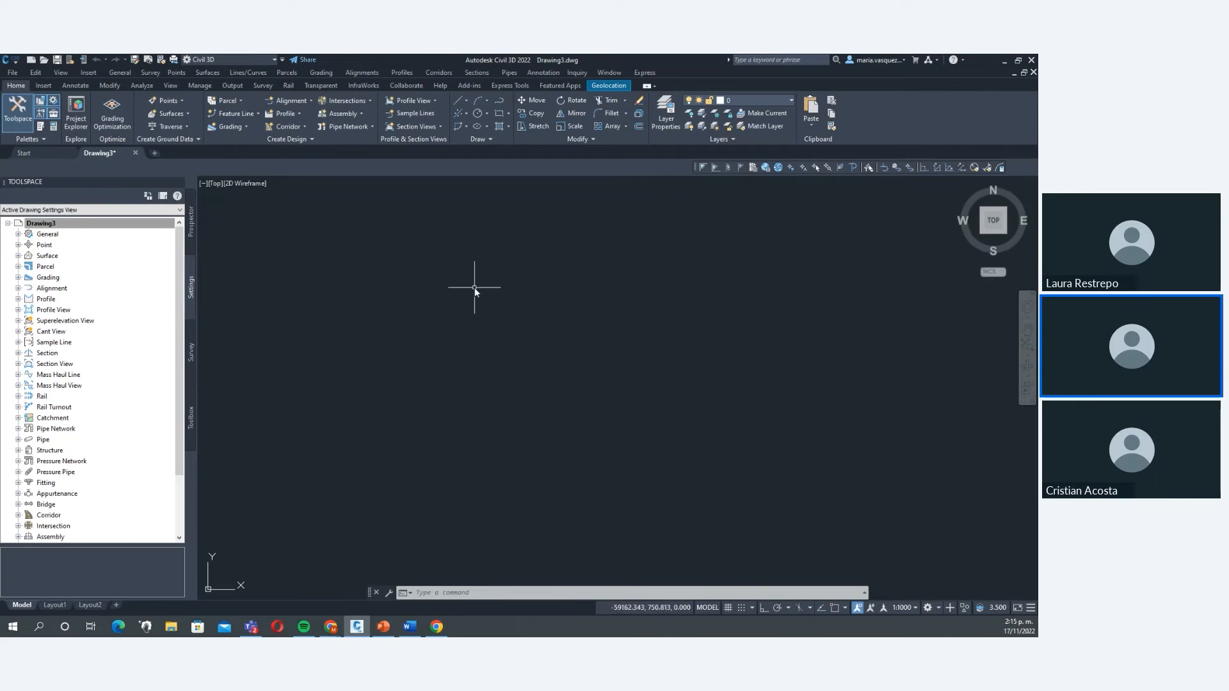
Return Toolspace to the Prospector tree and open the drawing CURVAS INICIALES.dwg.
middle_drag(599, 279, 599, 280)
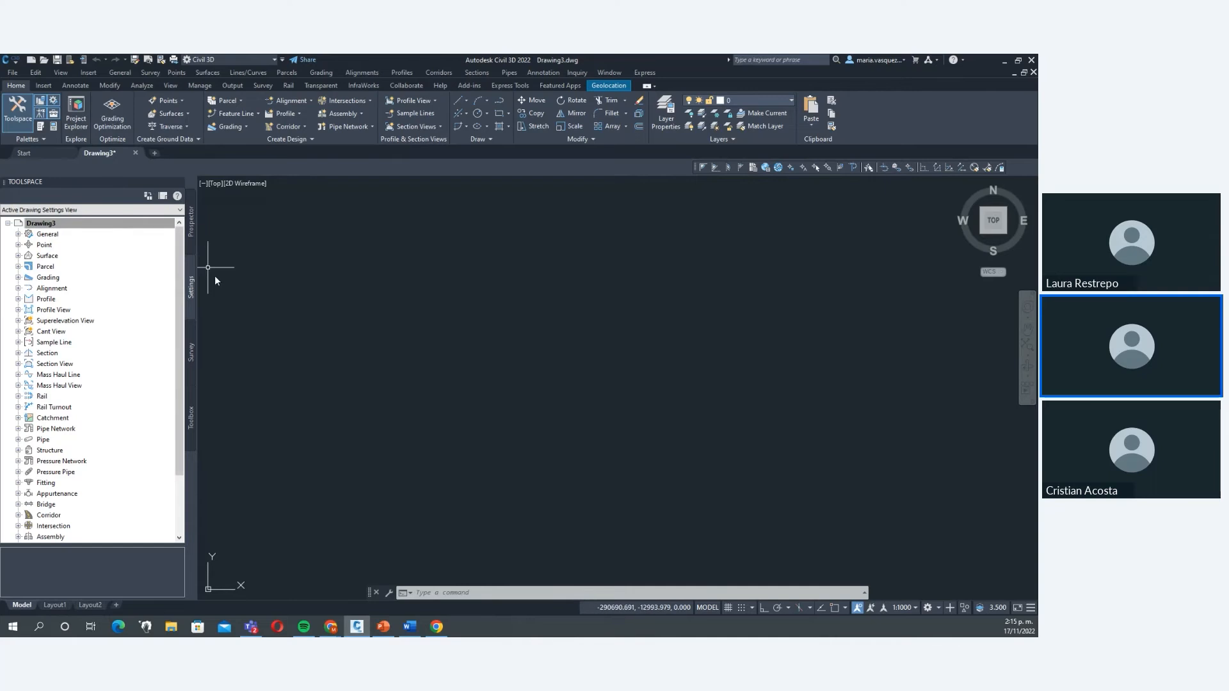
click(194, 230)
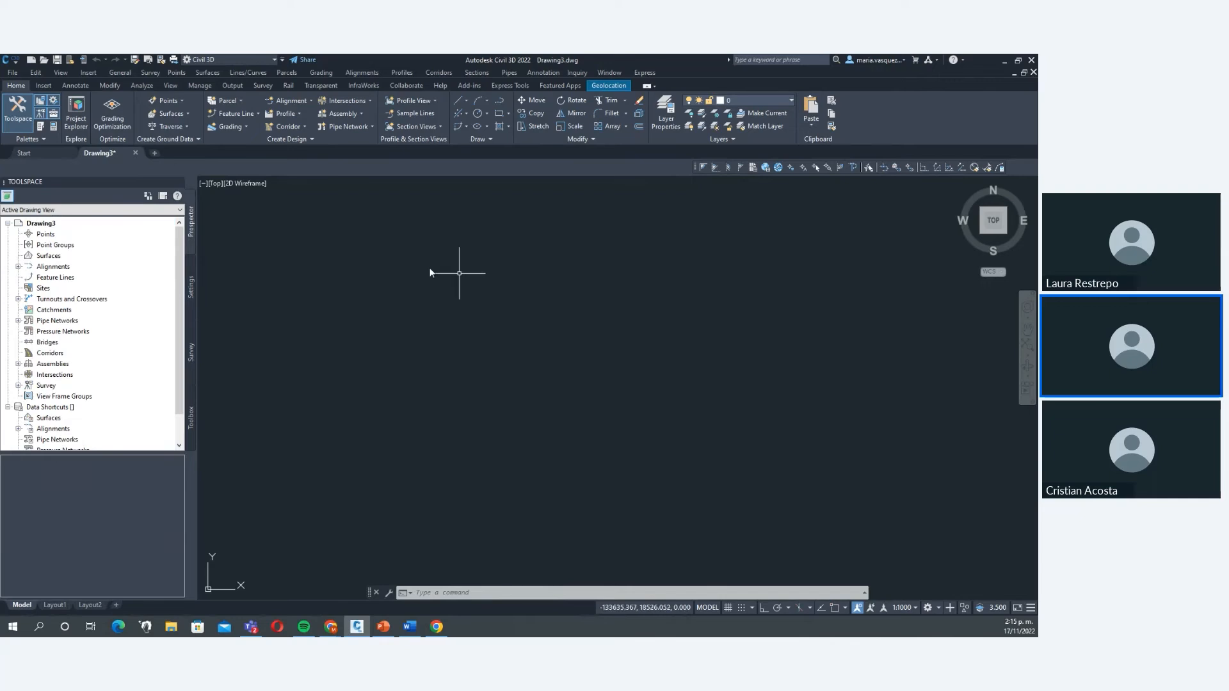
middle_drag(489, 294, 512, 289)
click(46, 60)
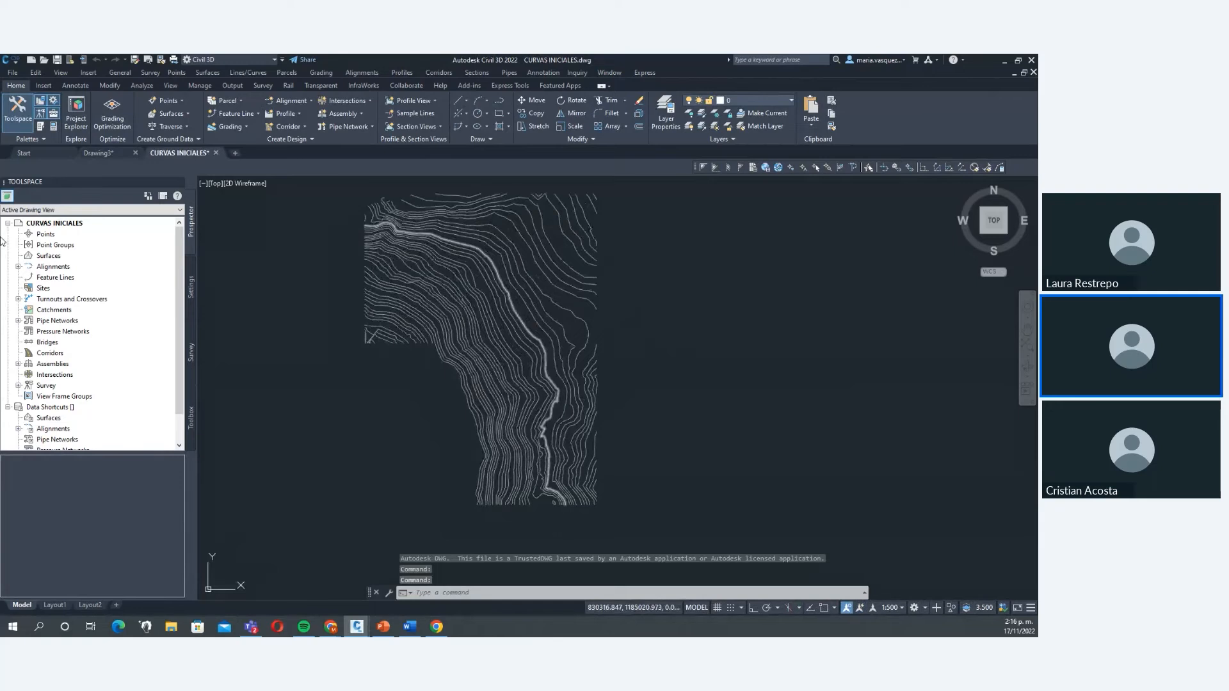
click(192, 279)
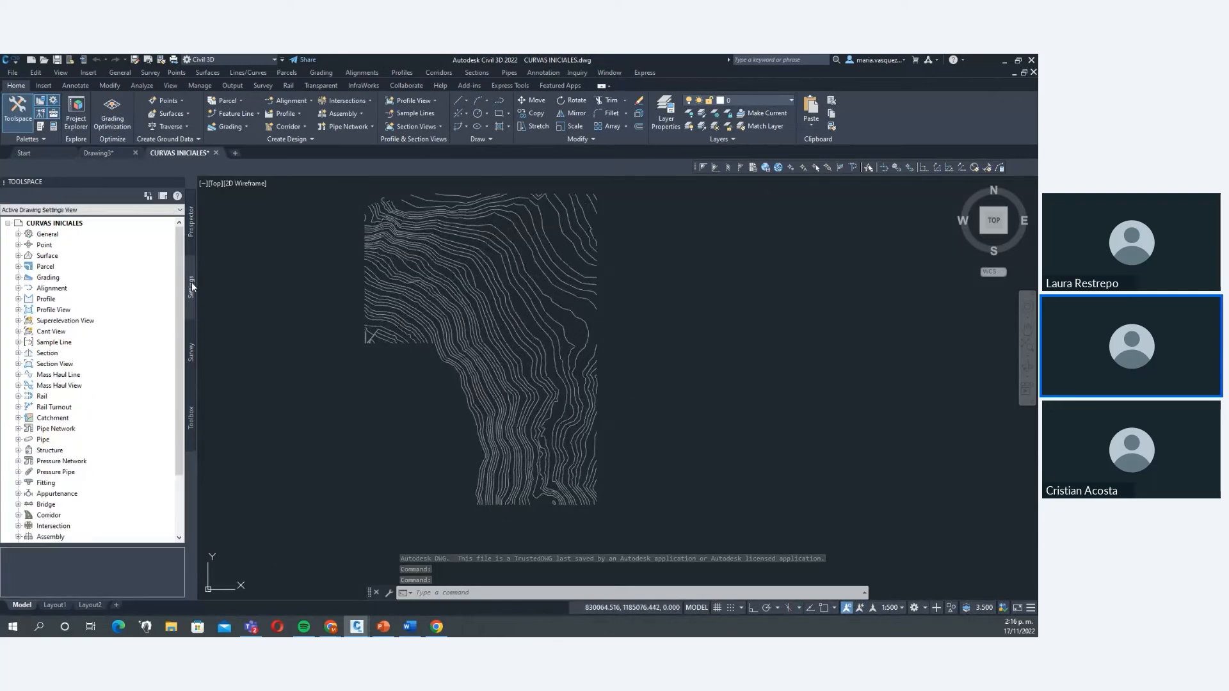
click(192, 231)
middle_drag(482, 309, 465, 325)
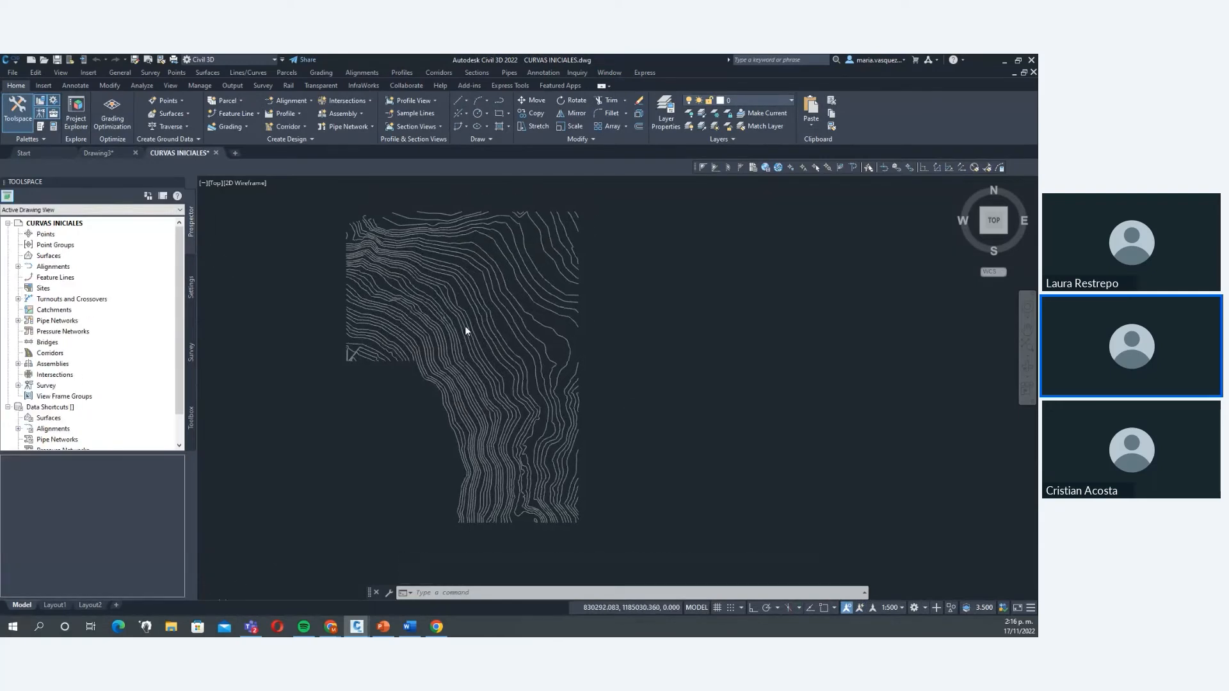
Copy all contour lines of CURVAS INICIALES to the clipboard and switch to Drawing3.
click(608, 210)
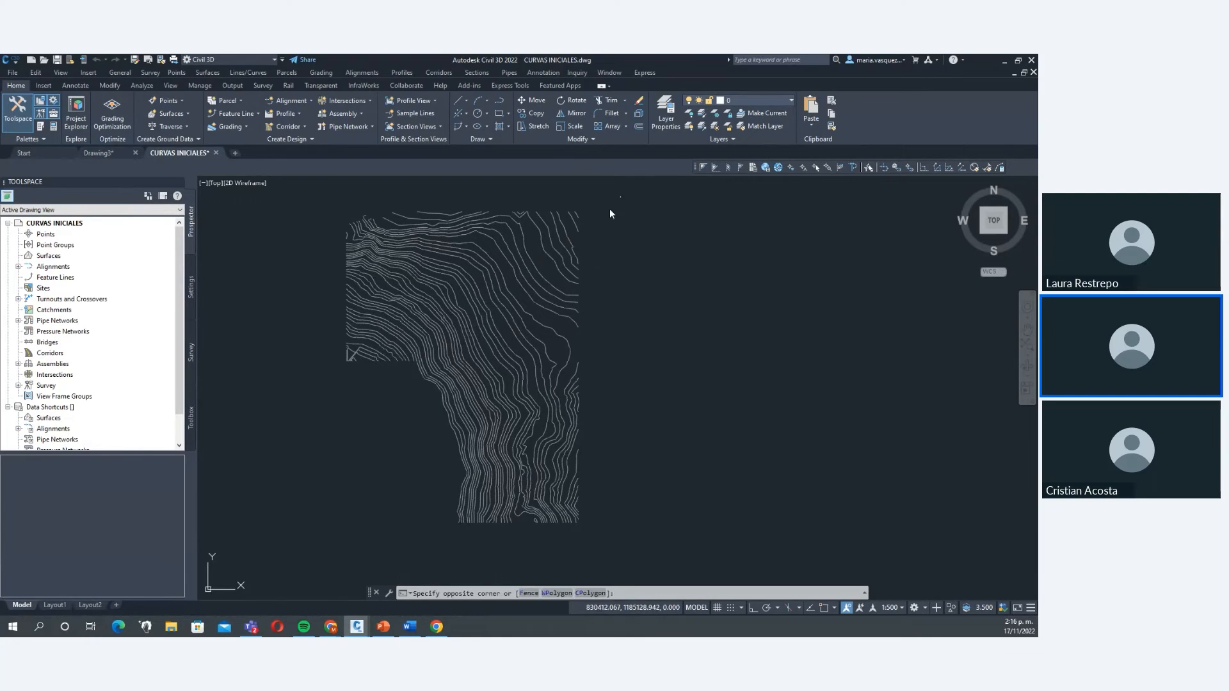
click(328, 509)
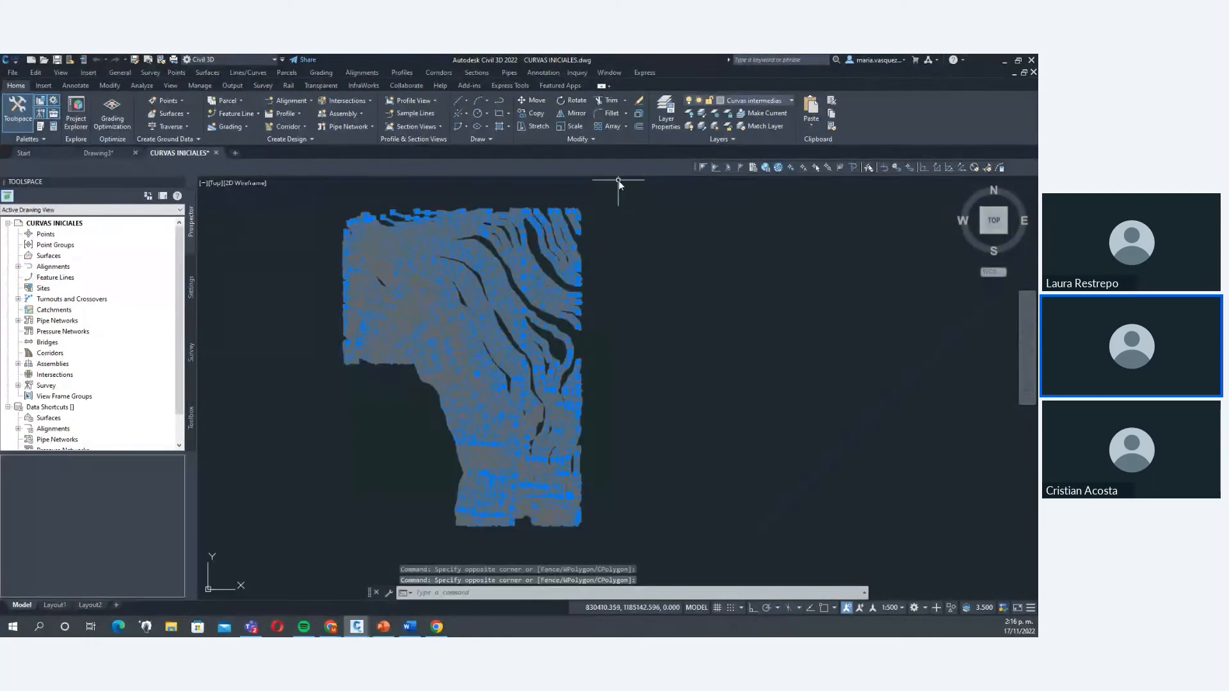
middle_drag(685, 274, 675, 283)
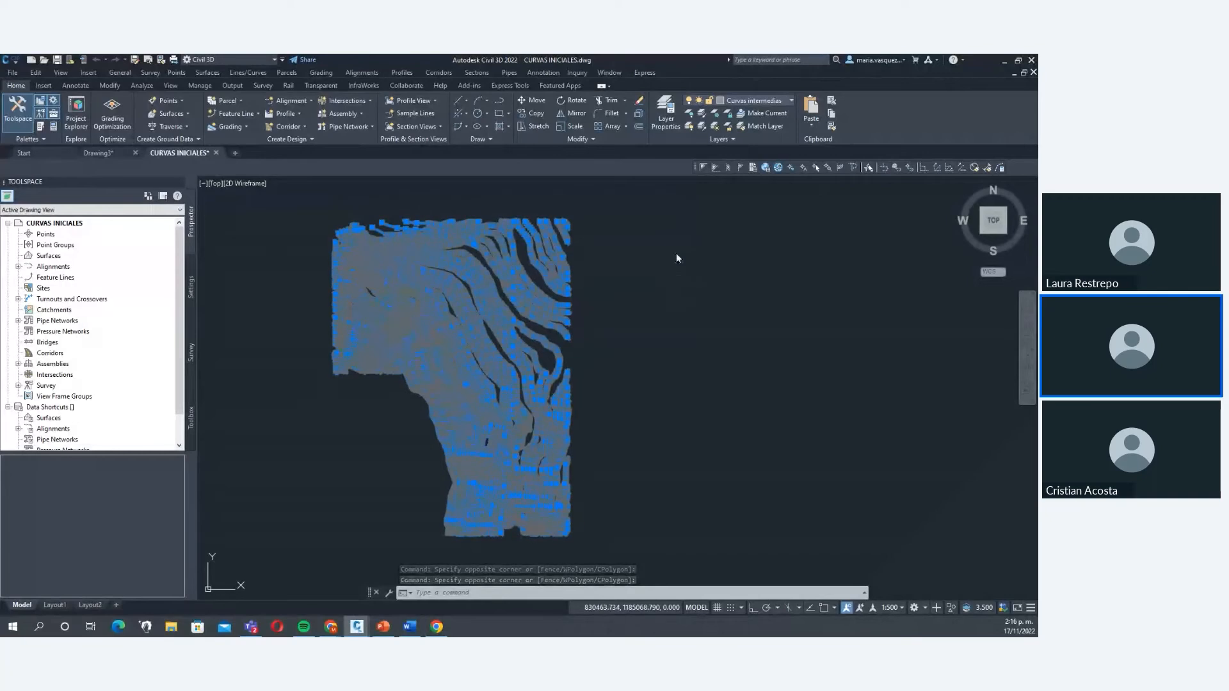
key(ctrl+c)
click(94, 155)
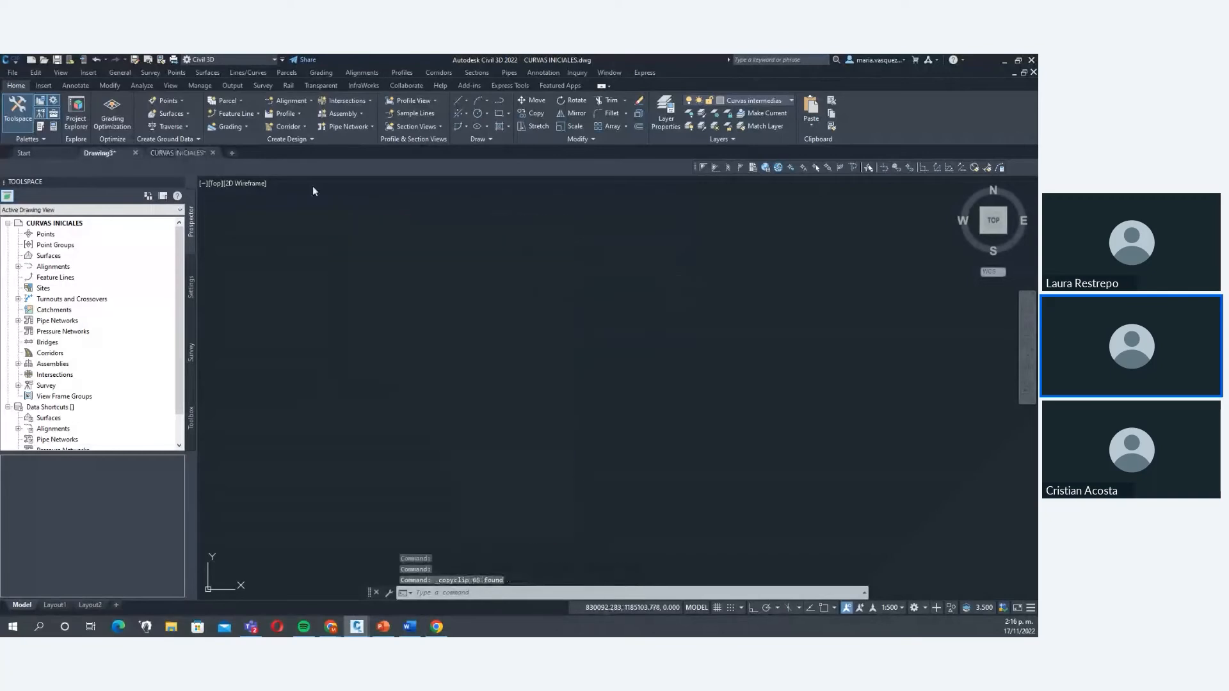
Try to paste the copied contour lines into Drawing3 at their original coordinates.
right_click(503, 262)
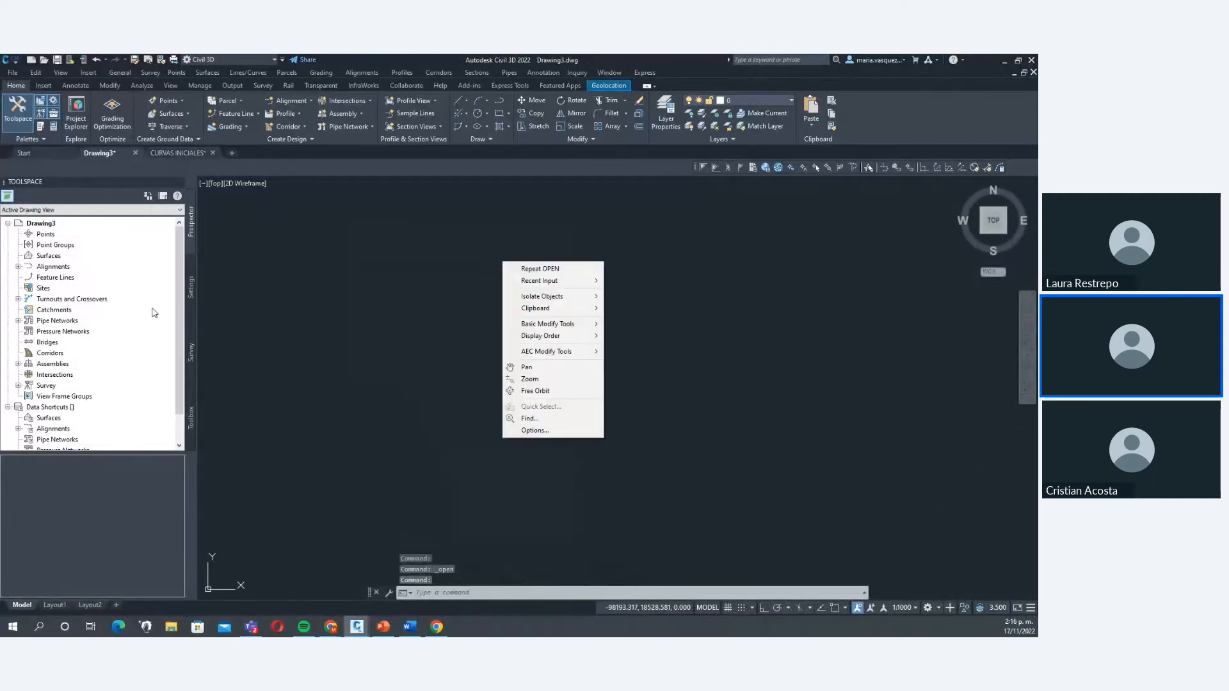
mouse_move(589, 313)
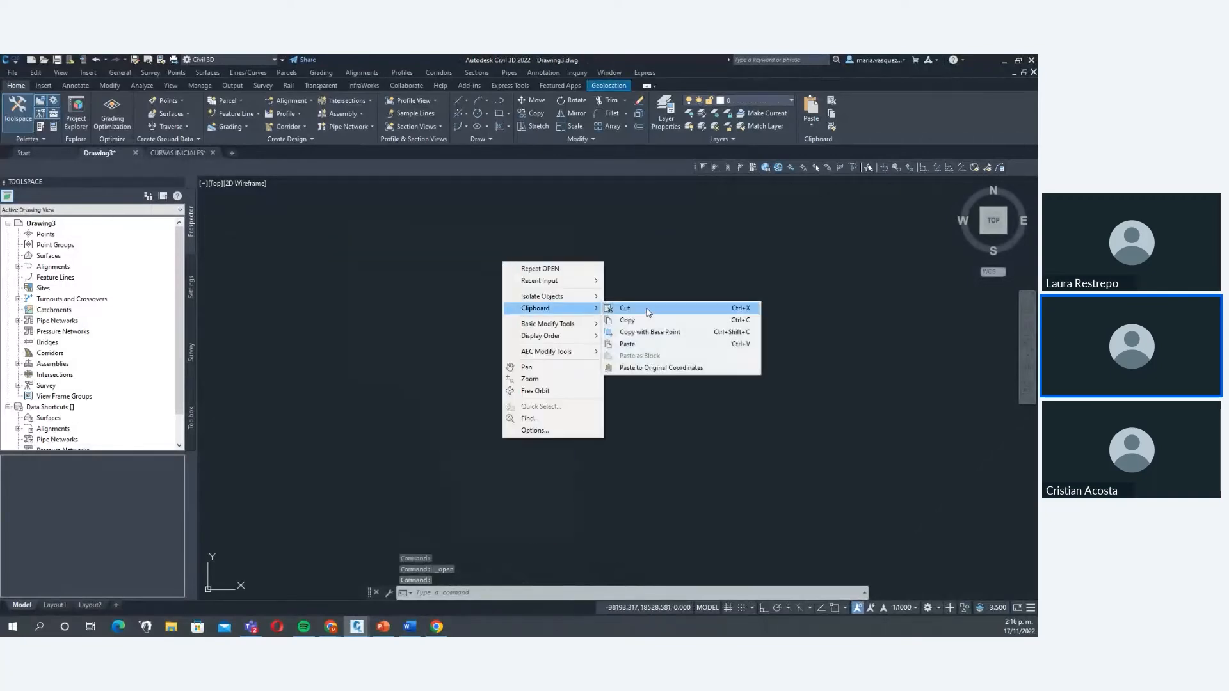
click(663, 369)
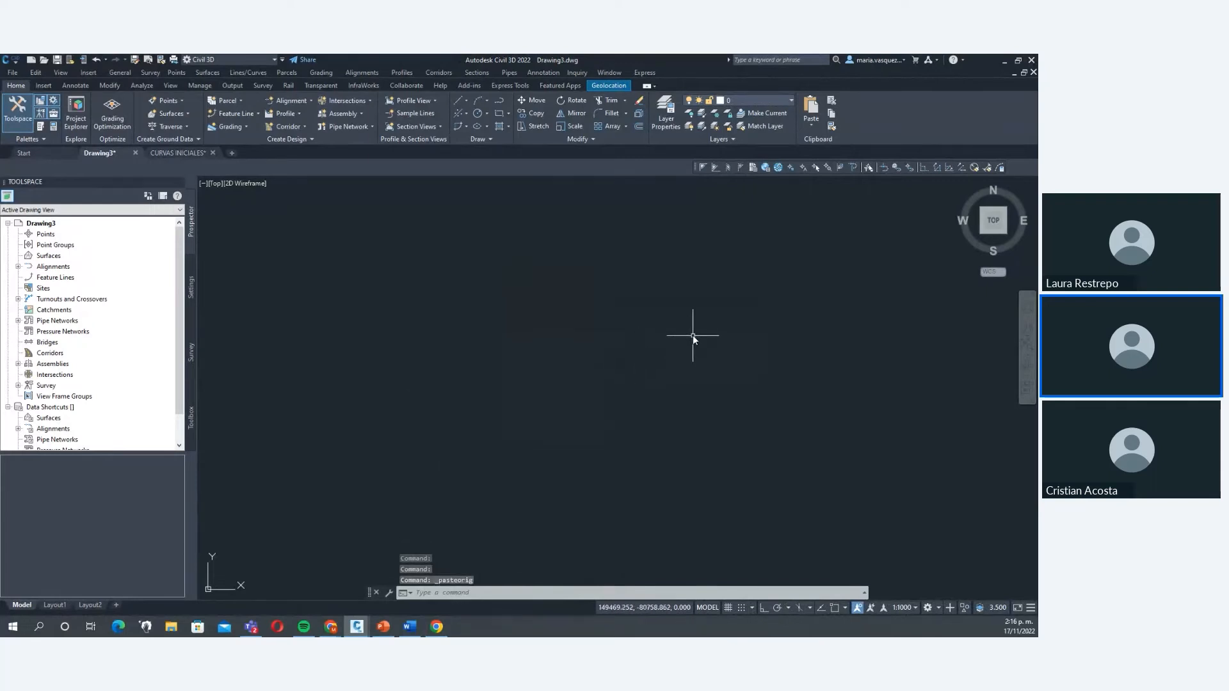
right_click(273, 297)
mouse_move(384, 340)
click(468, 402)
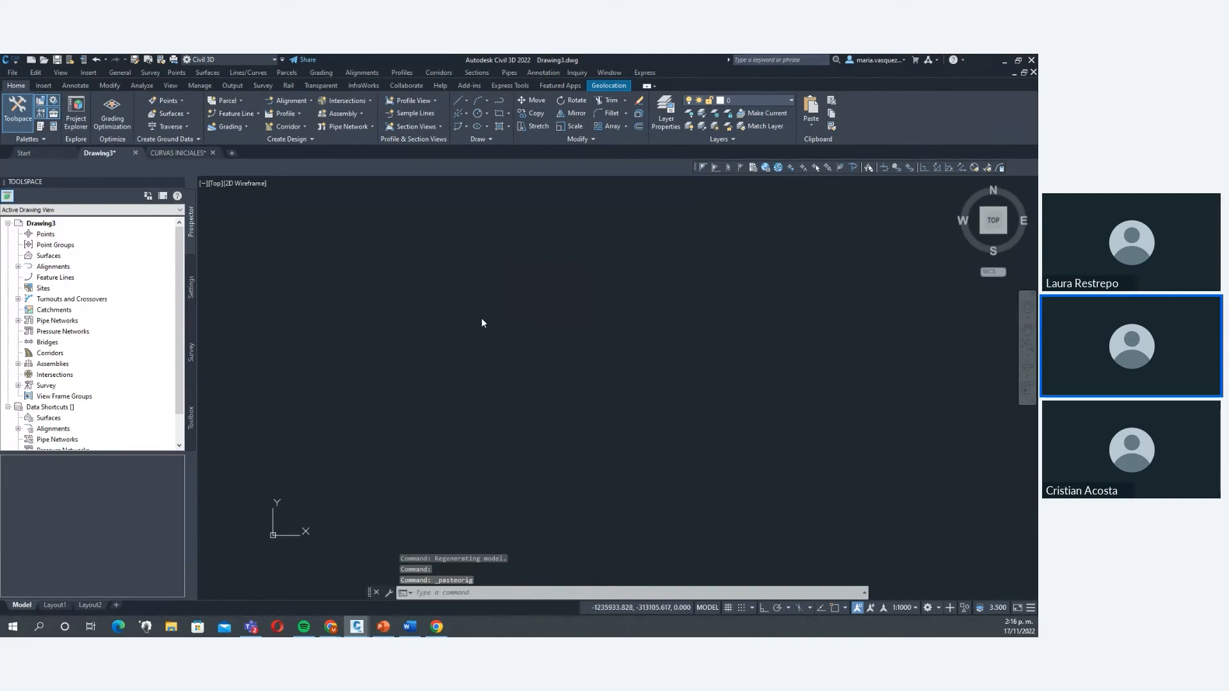
Close Drawing3 without saving, keeping the CURVAS INICIALES drawing open.
click(170, 153)
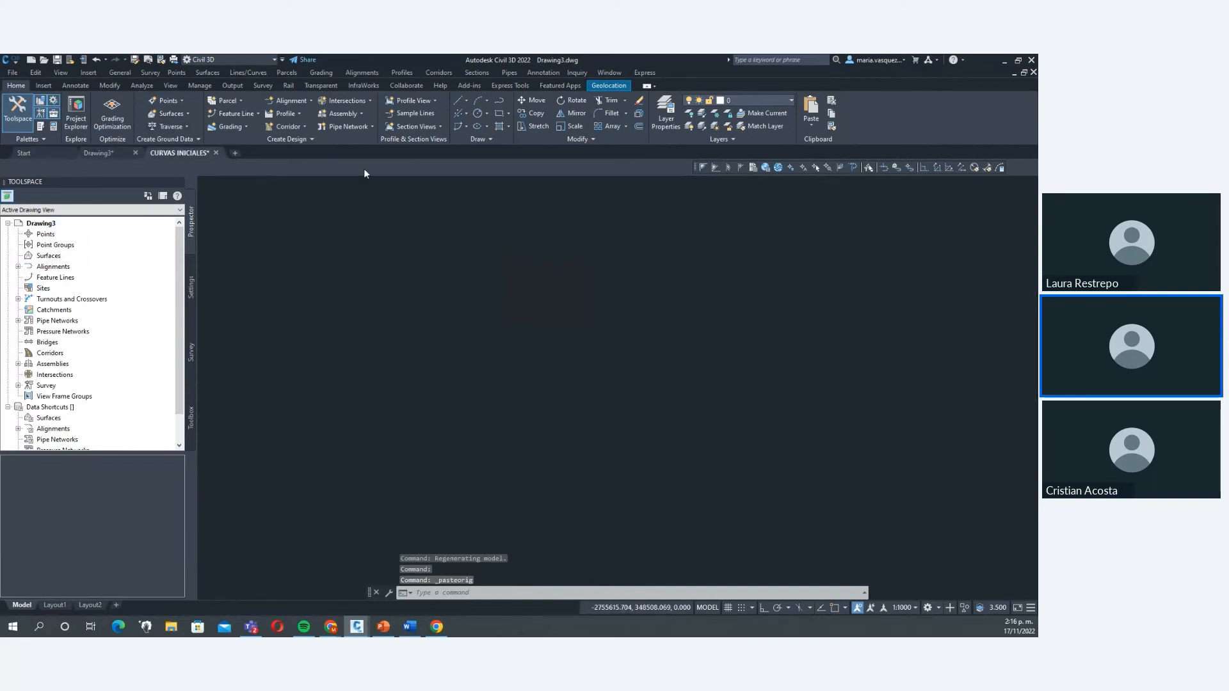
click(135, 153)
click(523, 363)
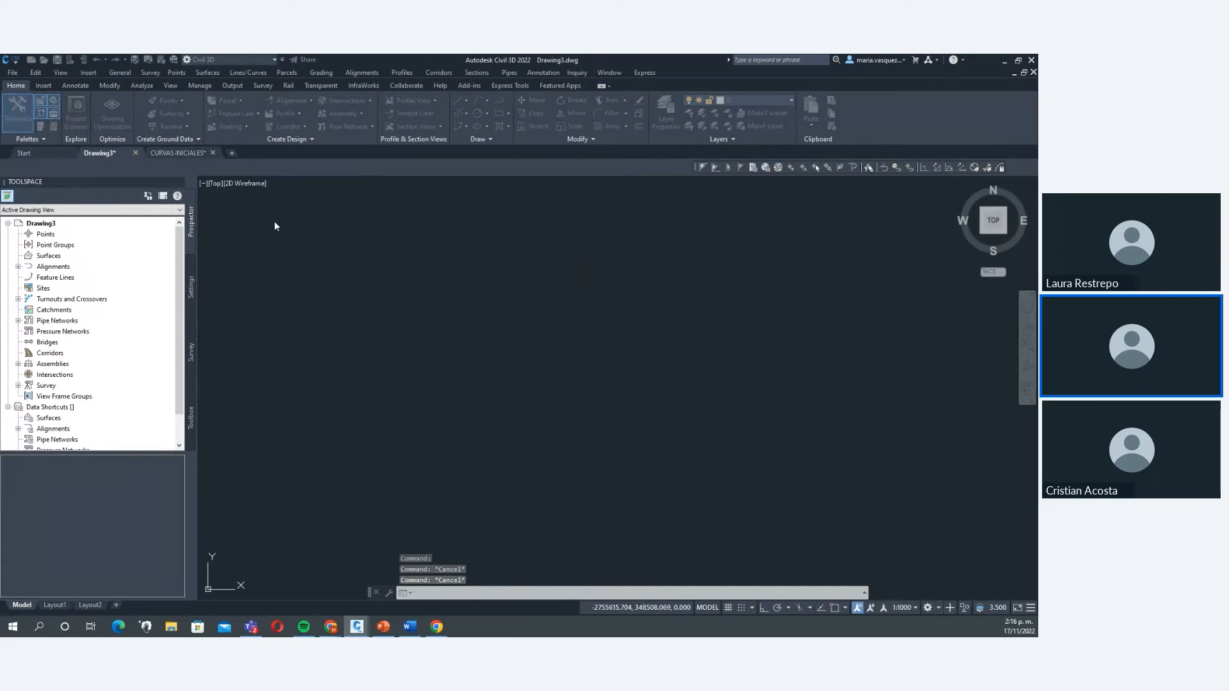
Assign CURVAS INICIALES the Colombia coordinate system MAGNA-SIRGAS / Colombia Bogota zone in its drawing settings.
right_click(83, 223)
click(190, 287)
click(98, 212)
click(128, 222)
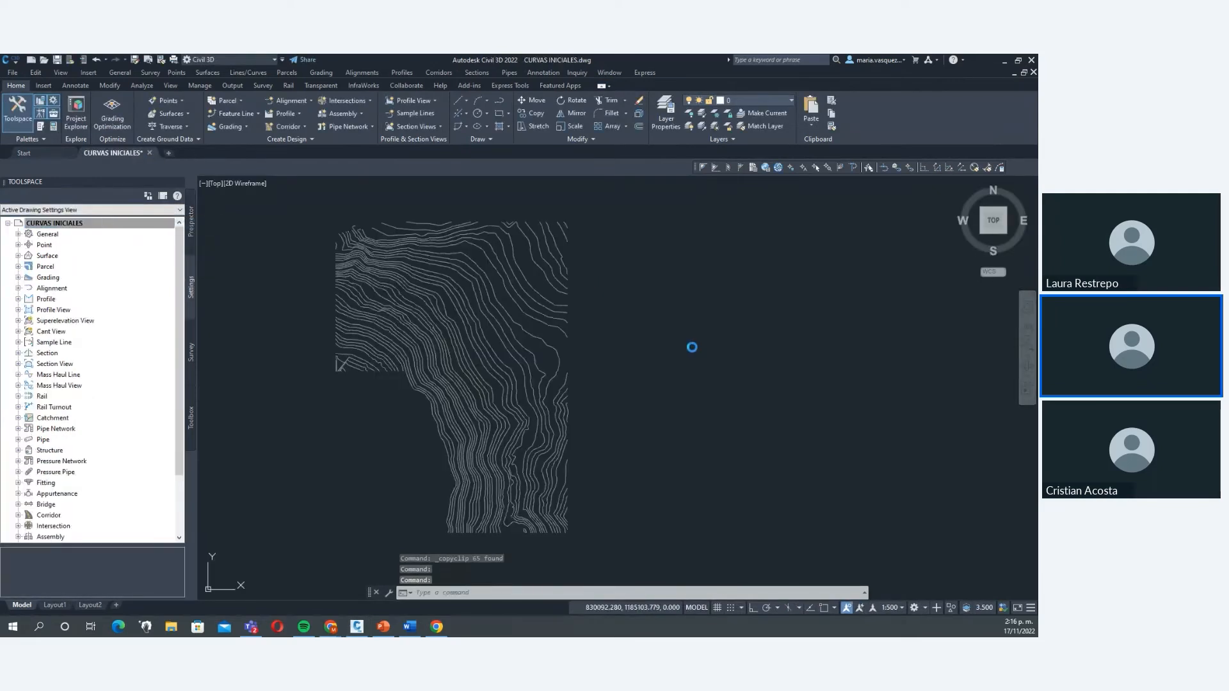
click(590, 303)
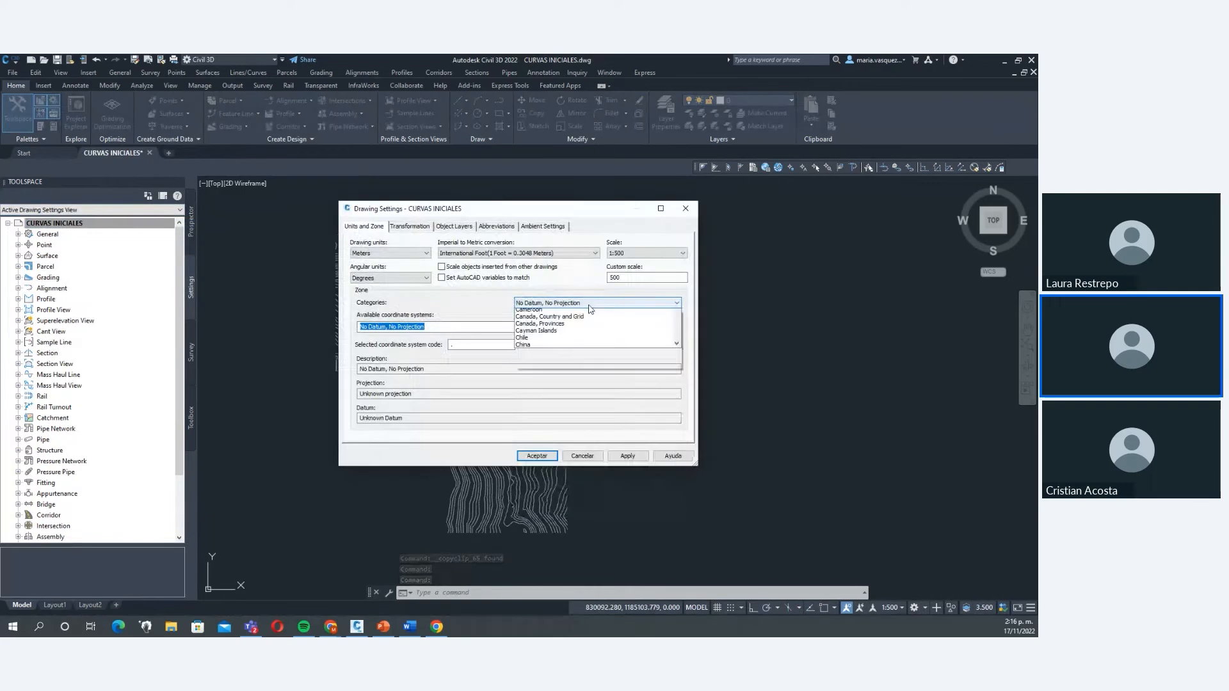
scroll(595, 410, down, 3)
click(538, 501)
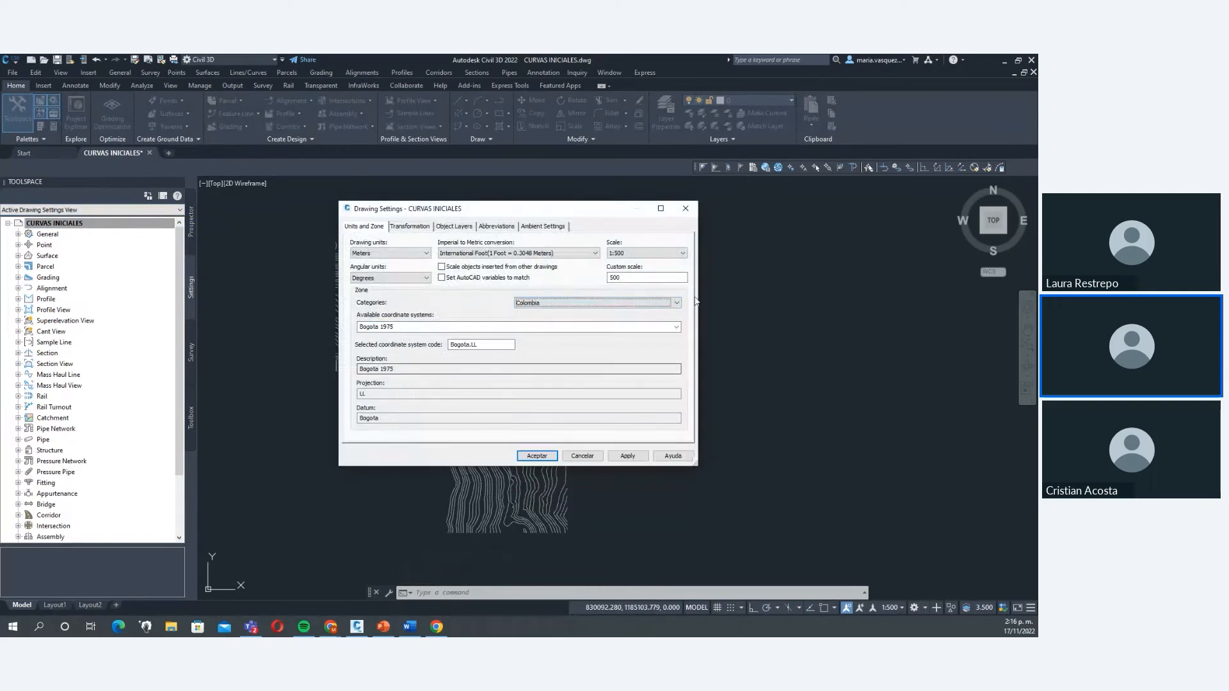
click(677, 327)
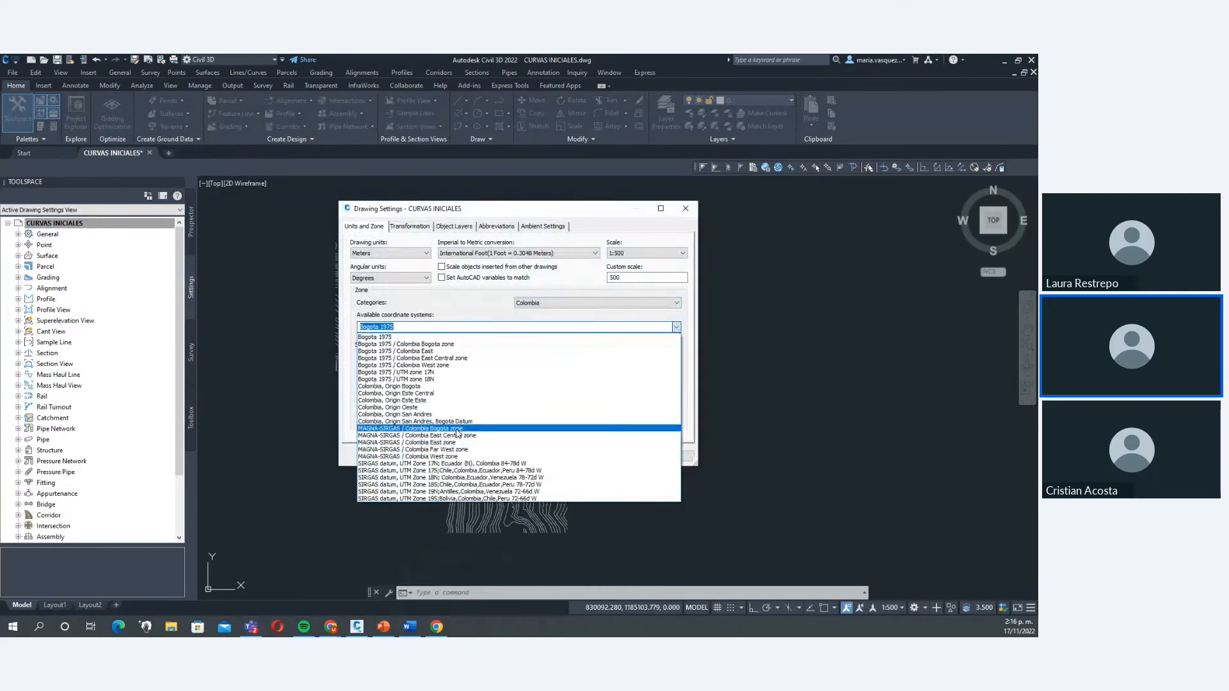
click(457, 429)
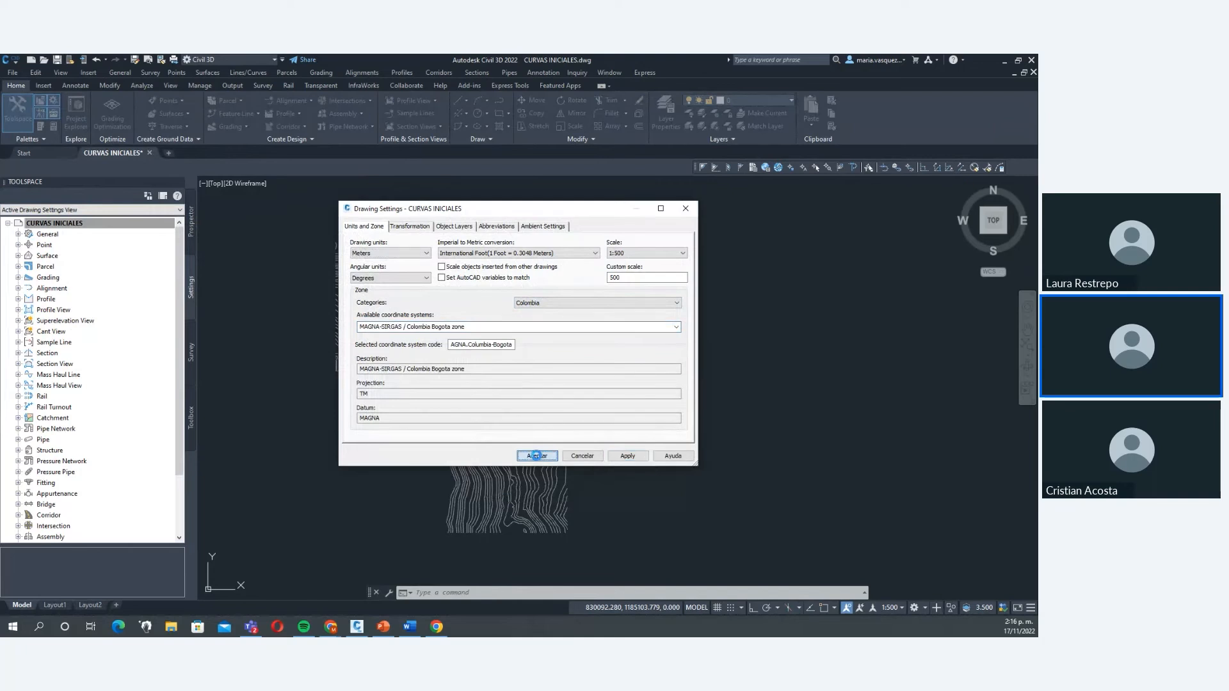
click(536, 456)
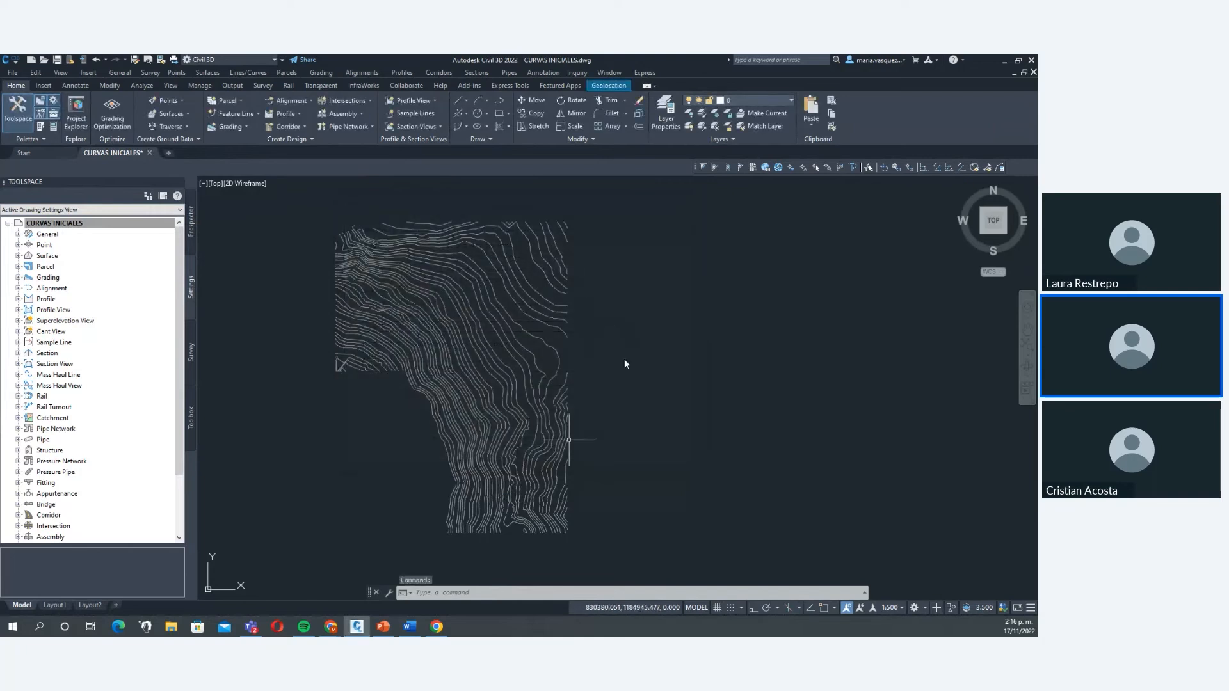
middle_drag(573, 339, 589, 329)
middle_drag(556, 280, 600, 296)
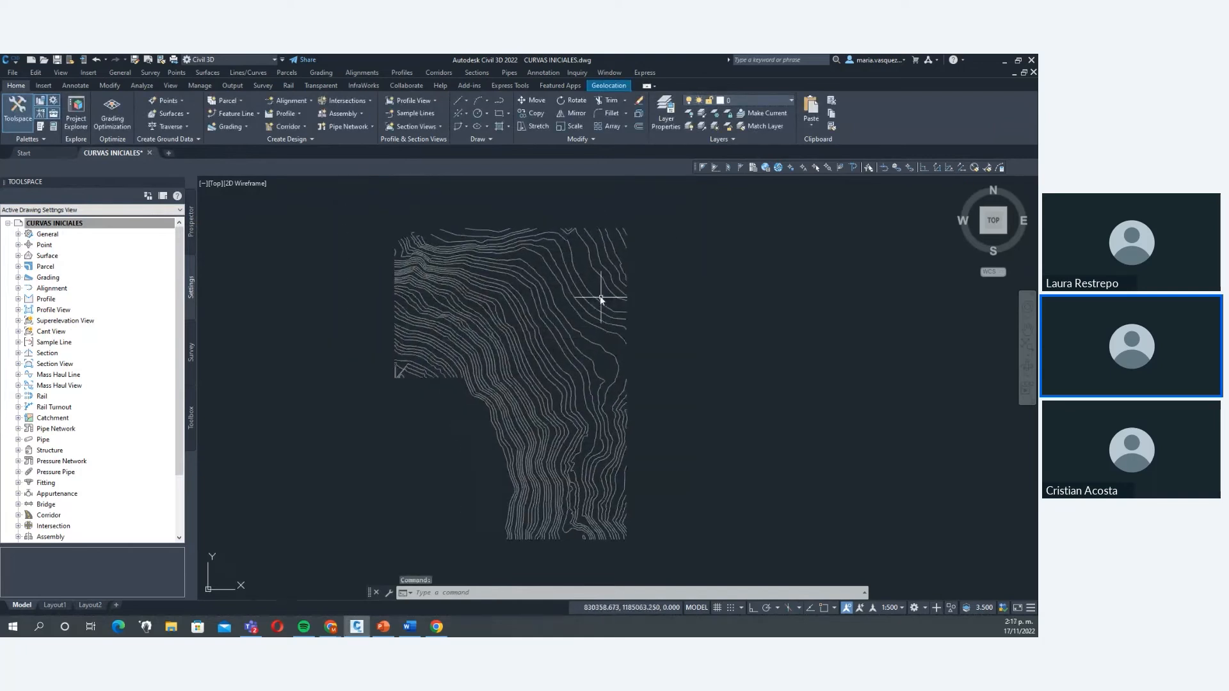
middle_drag(654, 235, 638, 240)
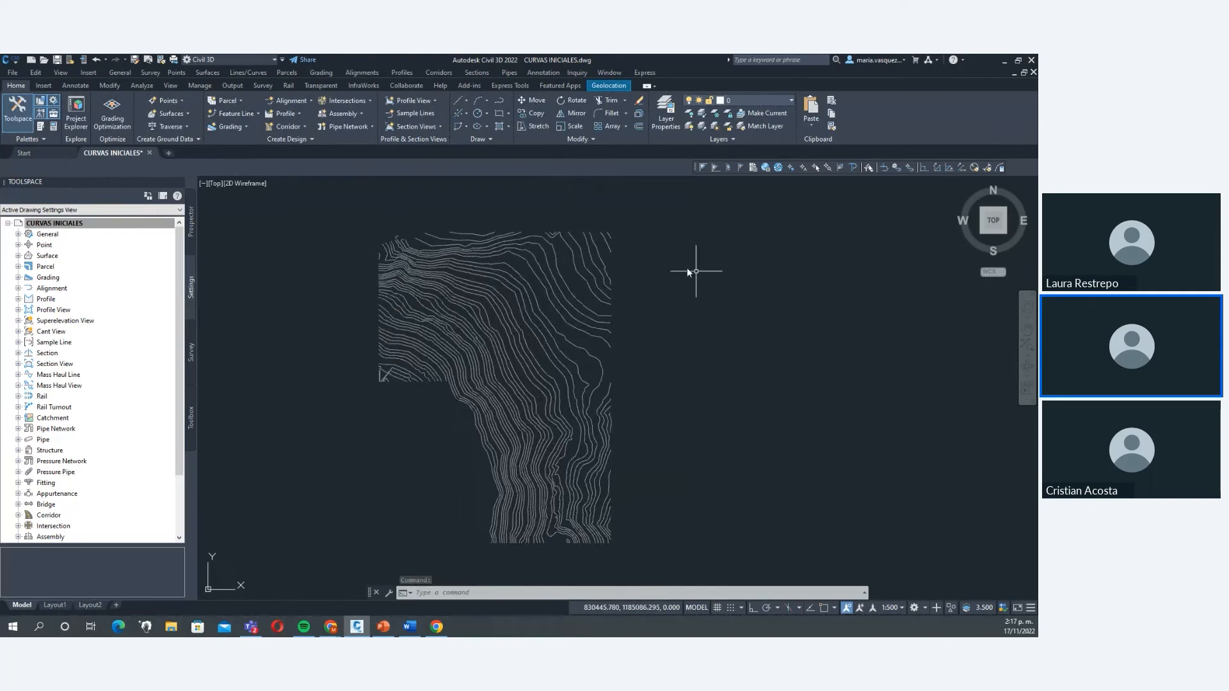
Create a TIN surface named TERRENO NATURAL in CURVAS INICIALES, keeping the default layer and style.
click(189, 236)
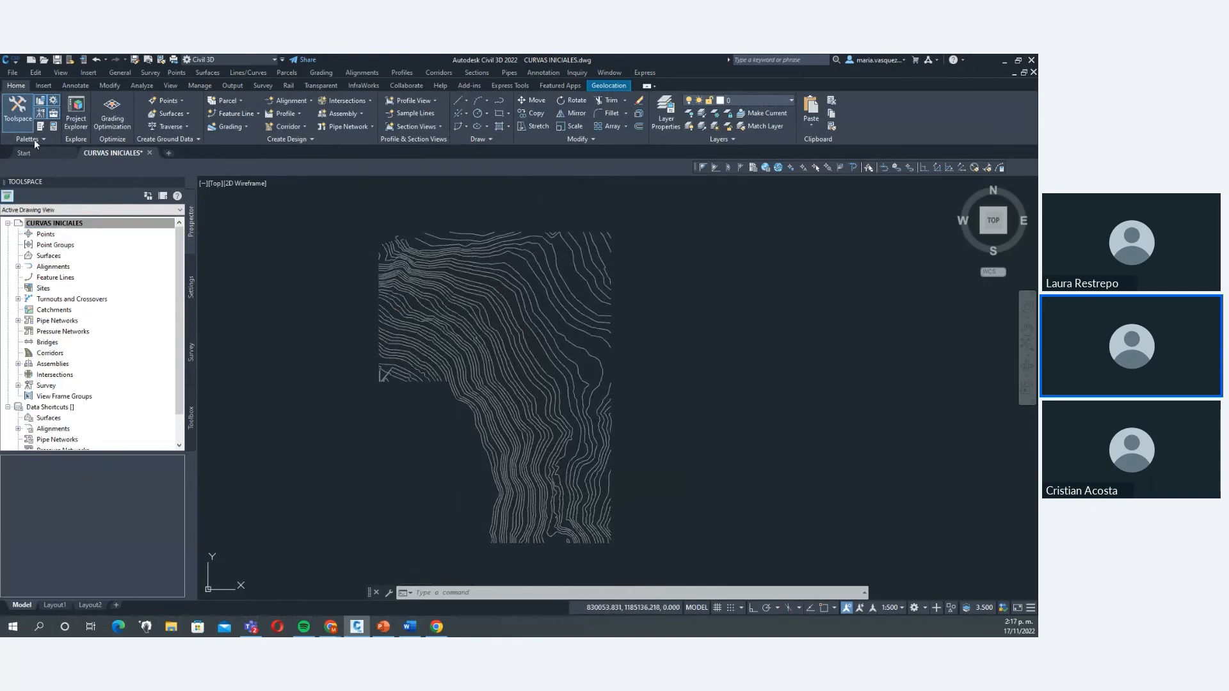
right_click(64, 259)
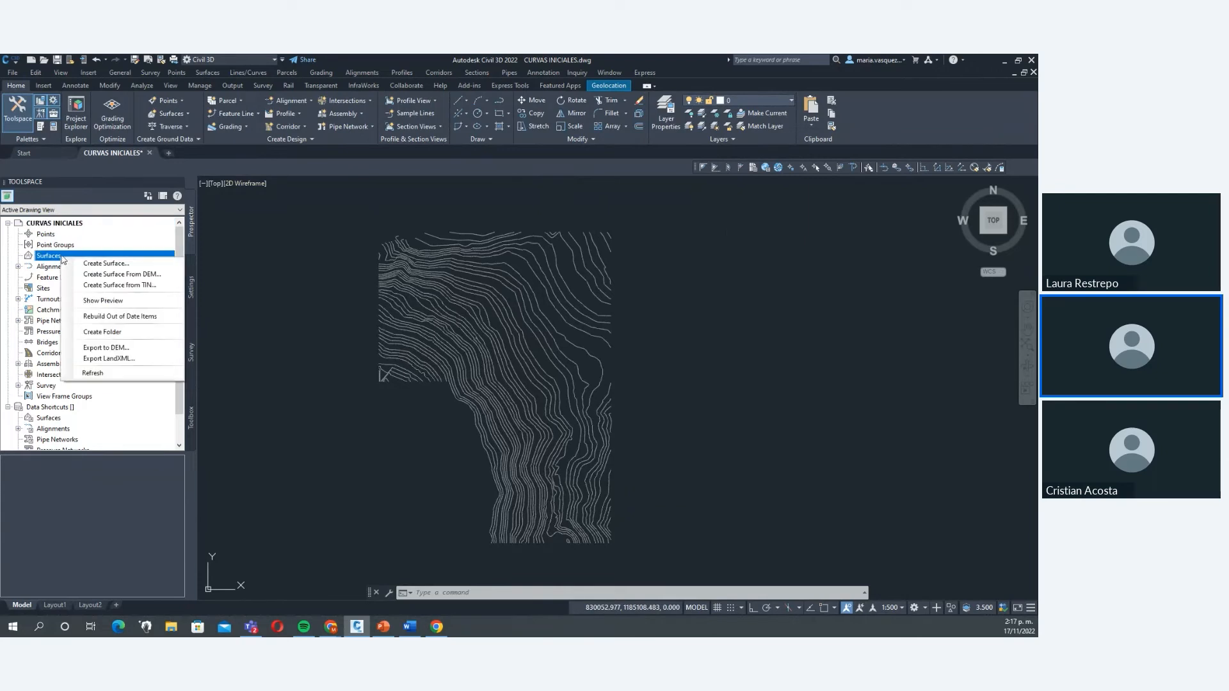
click(144, 265)
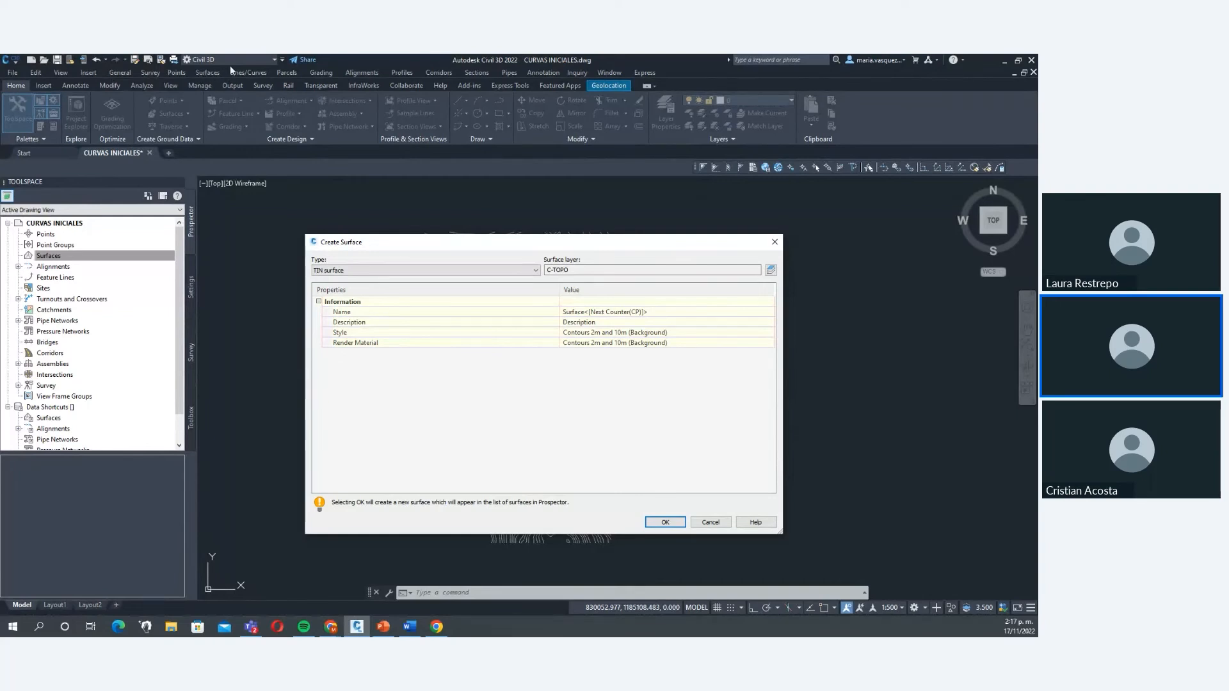
click(649, 313)
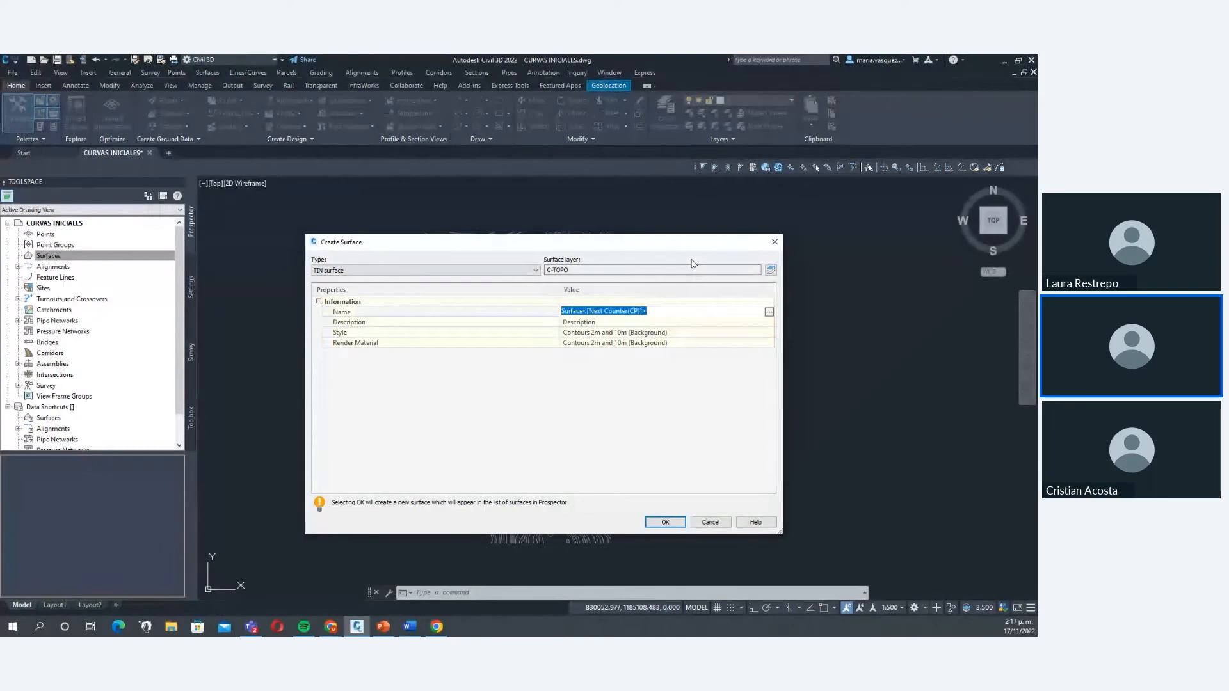
text(TERRENO NATURAL)
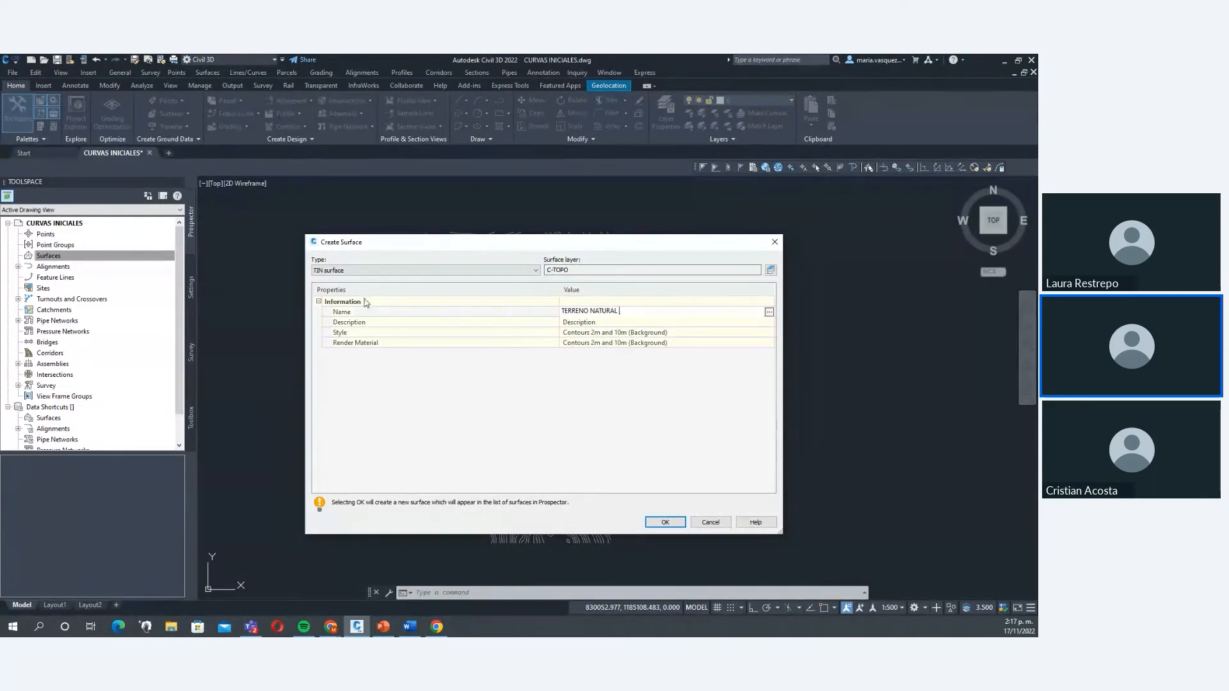
key(Return)
click(629, 335)
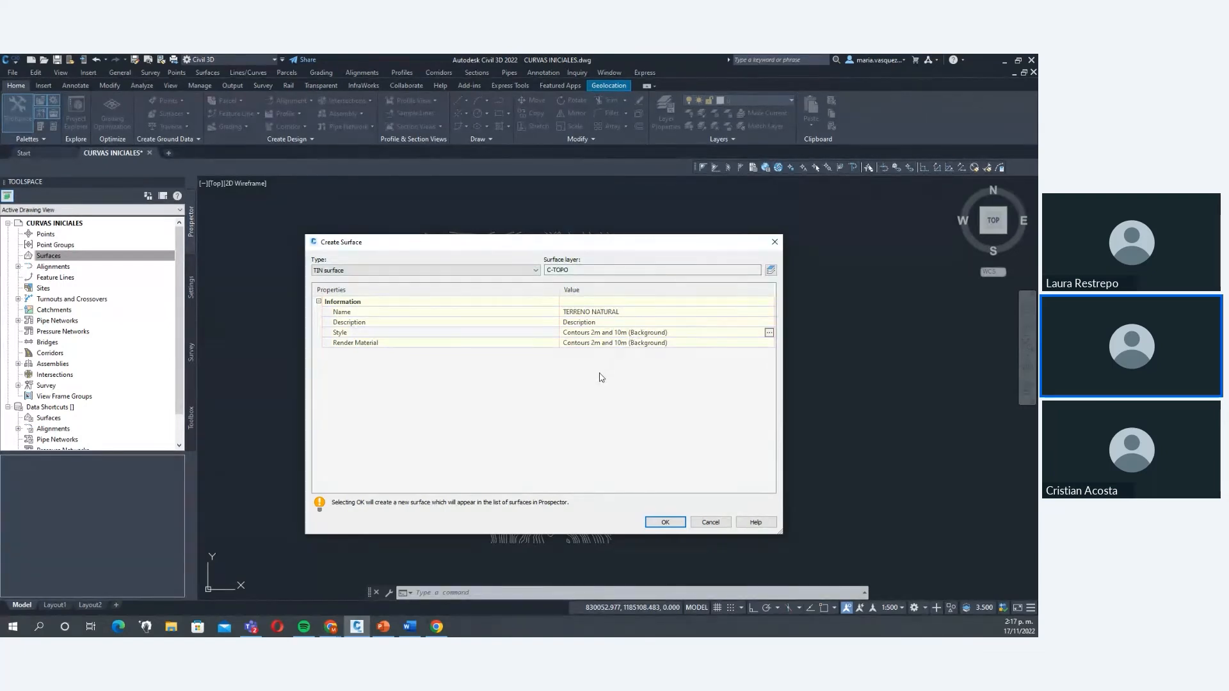
click(401, 271)
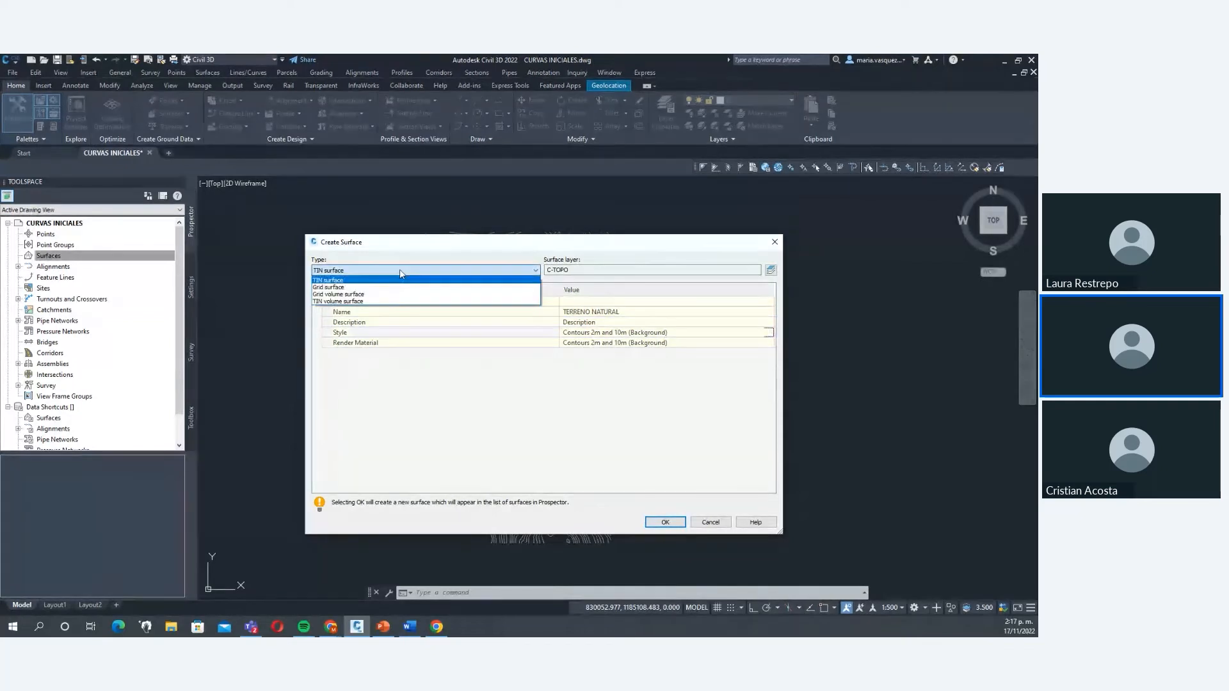
click(369, 281)
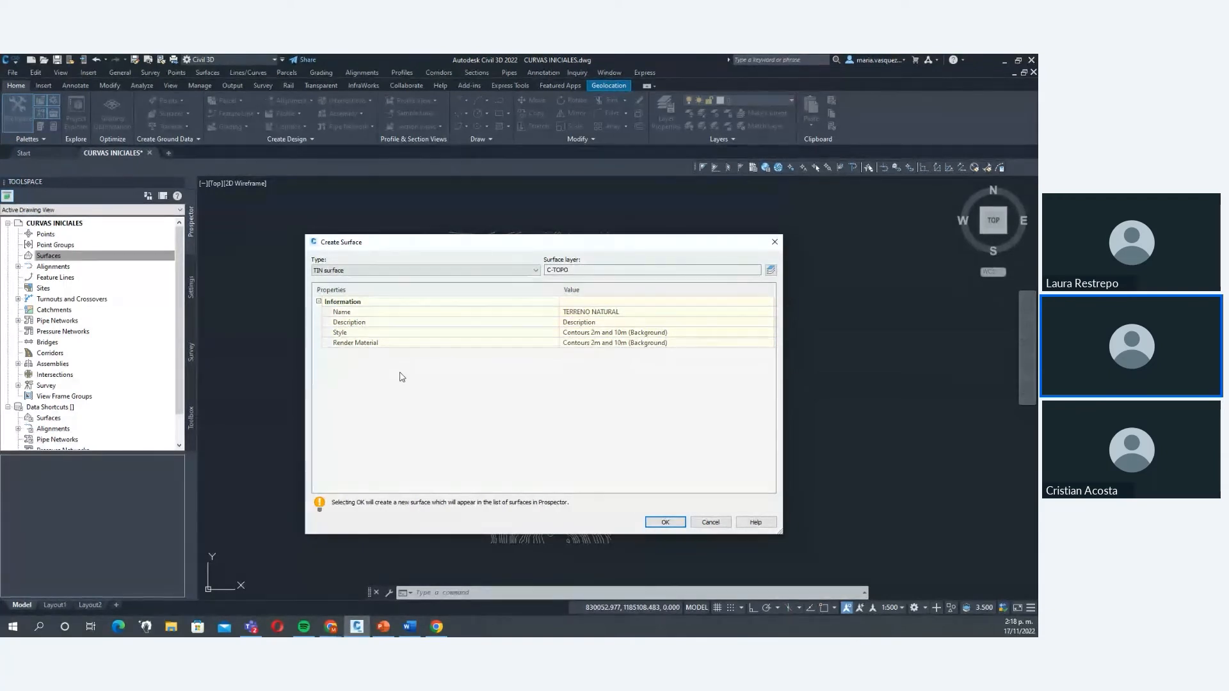
click(662, 522)
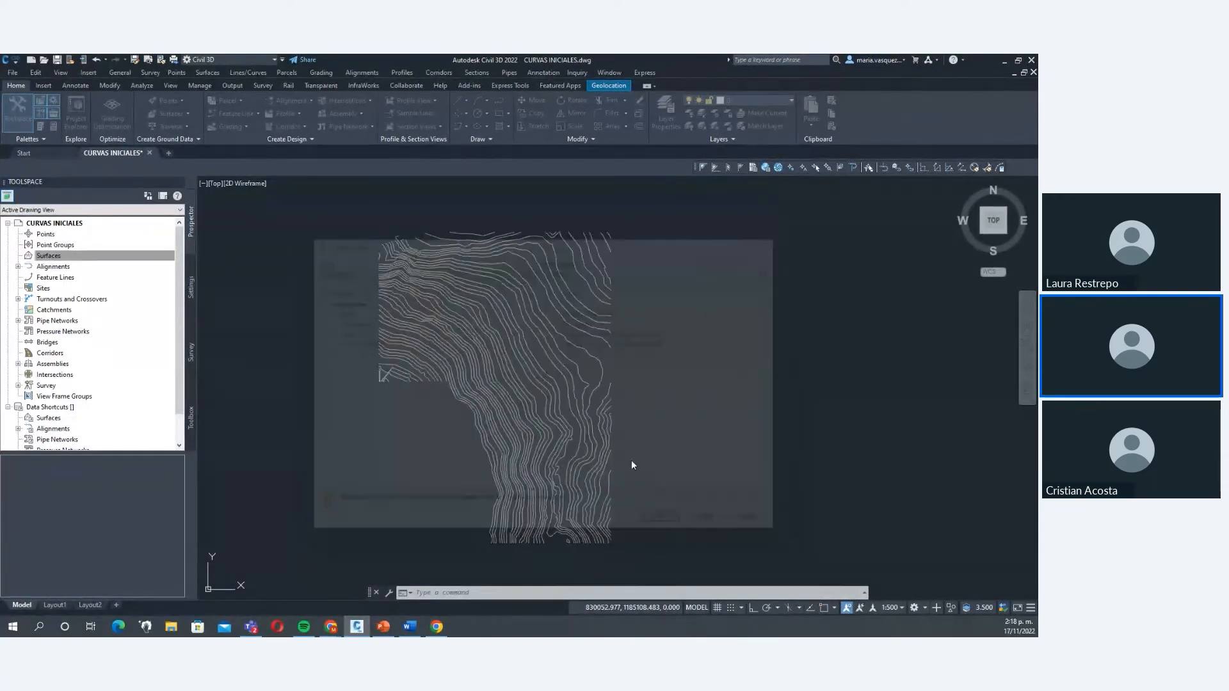
Expand the TERRENO NATURAL surface in the Prospector tree to show its definition items.
click(18, 255)
click(28, 266)
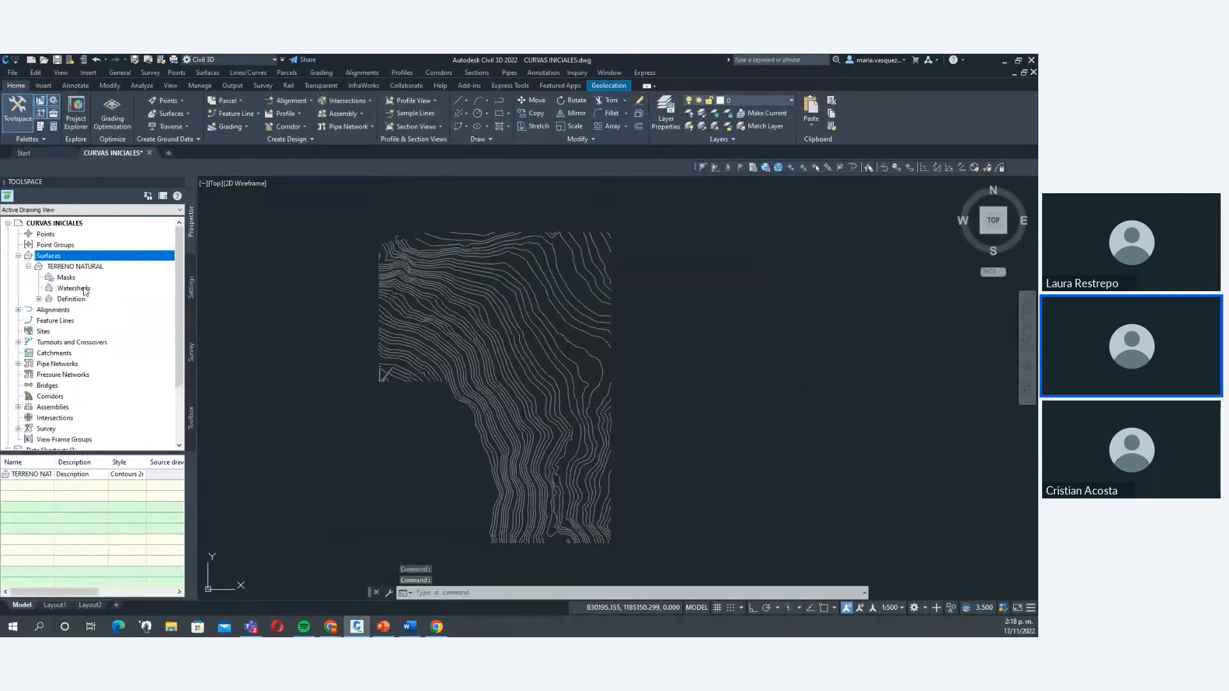
click(71, 266)
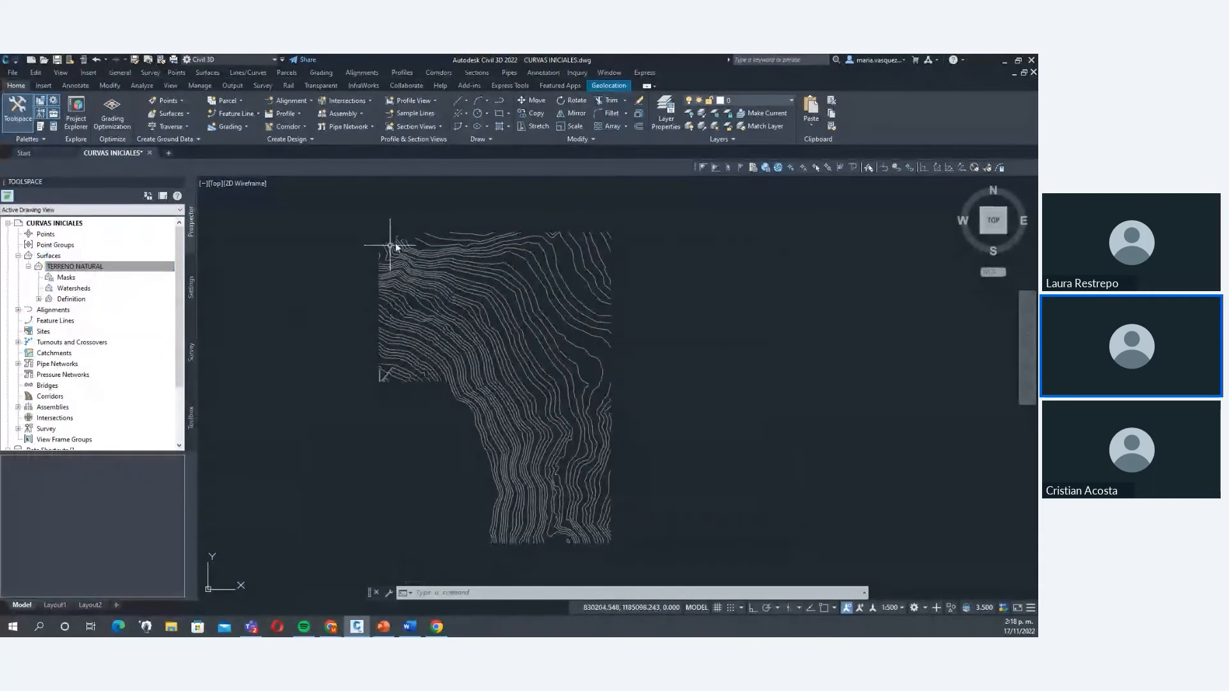
middle_drag(647, 390, 649, 346)
click(39, 299)
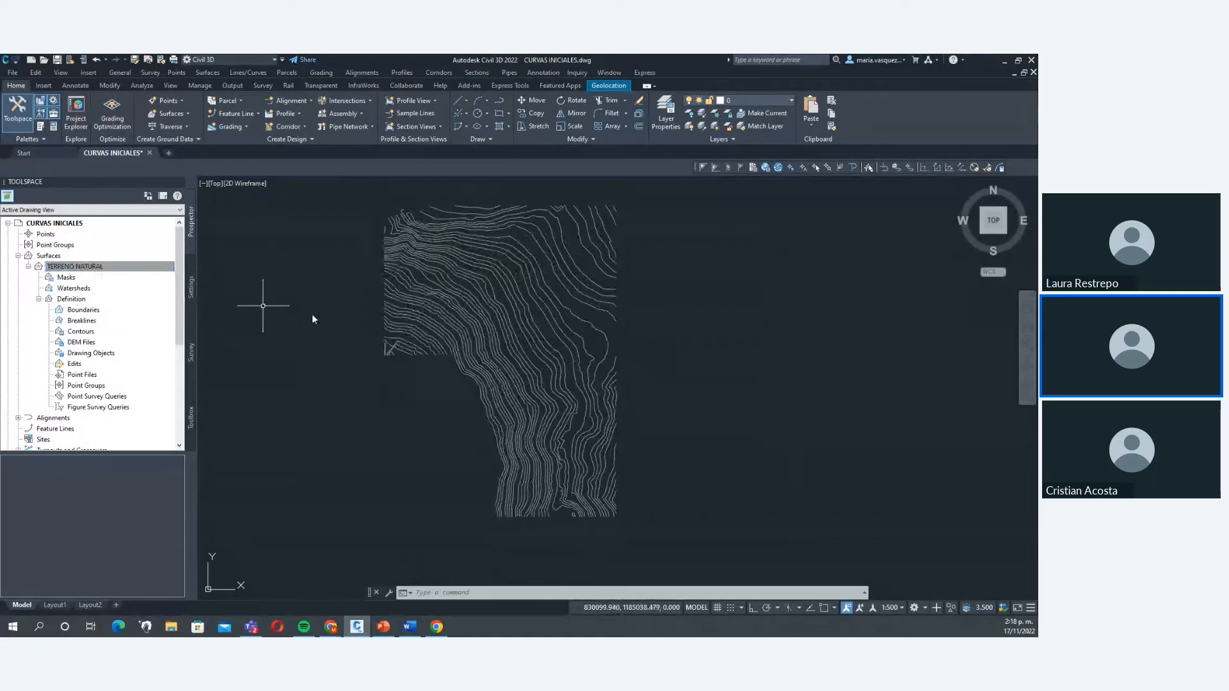
middle_drag(488, 282, 481, 308)
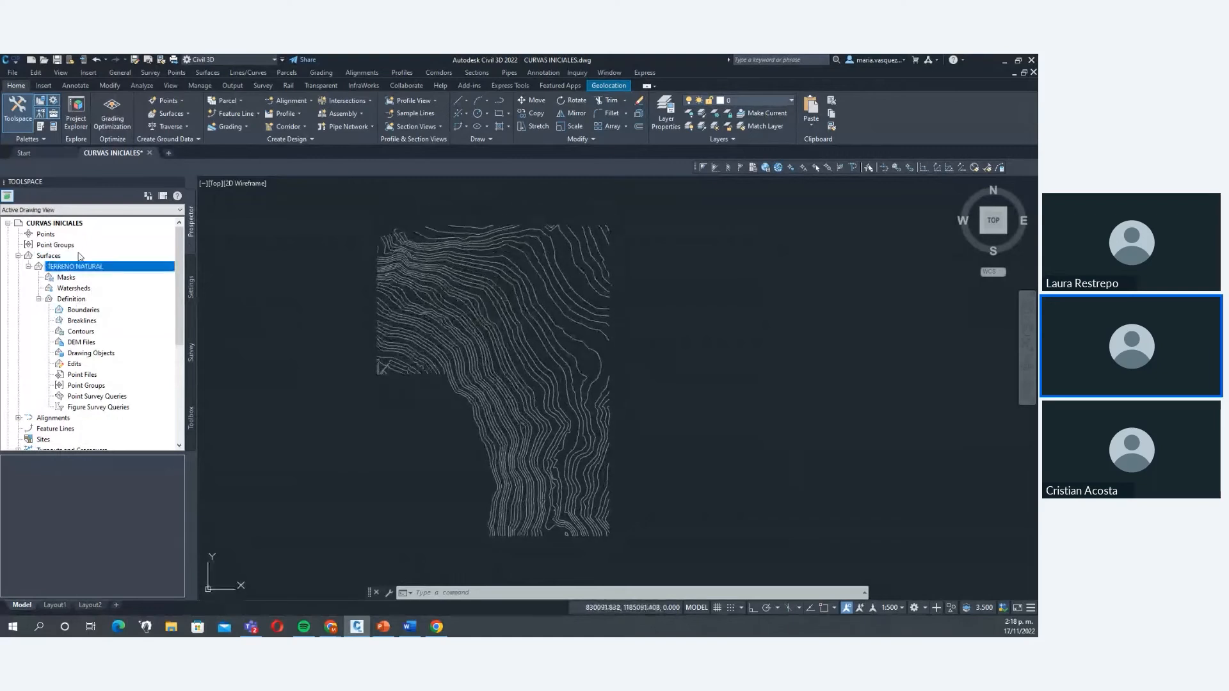
right_click(62, 266)
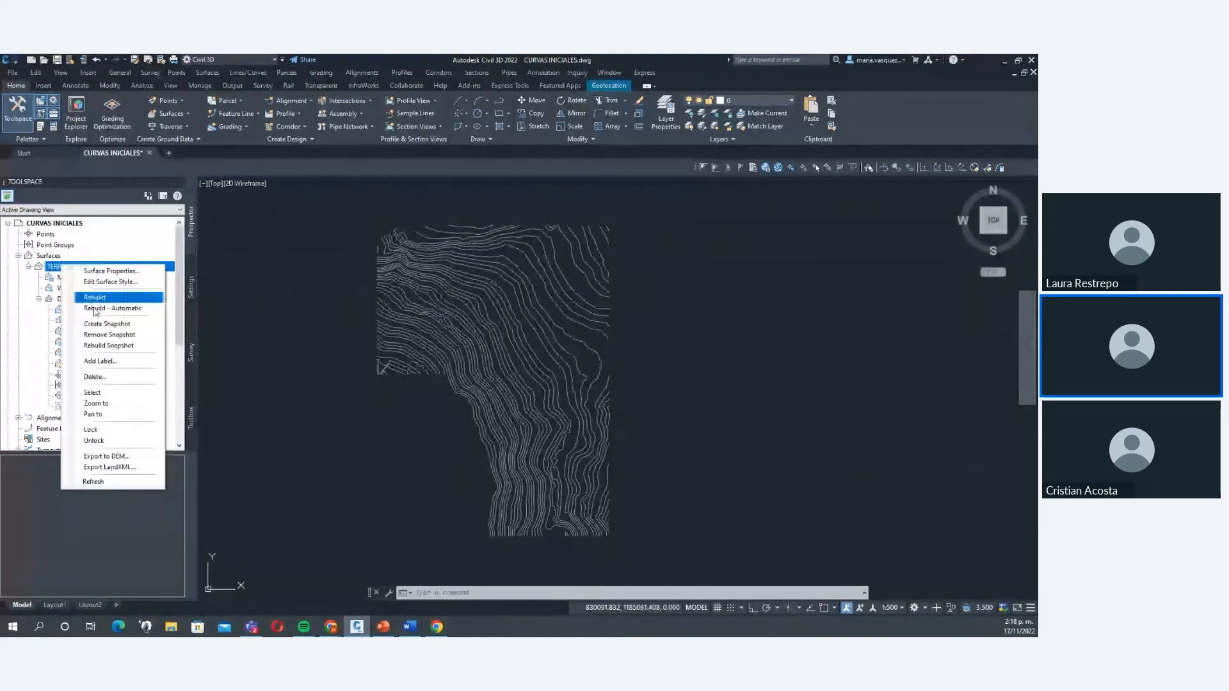
click(117, 395)
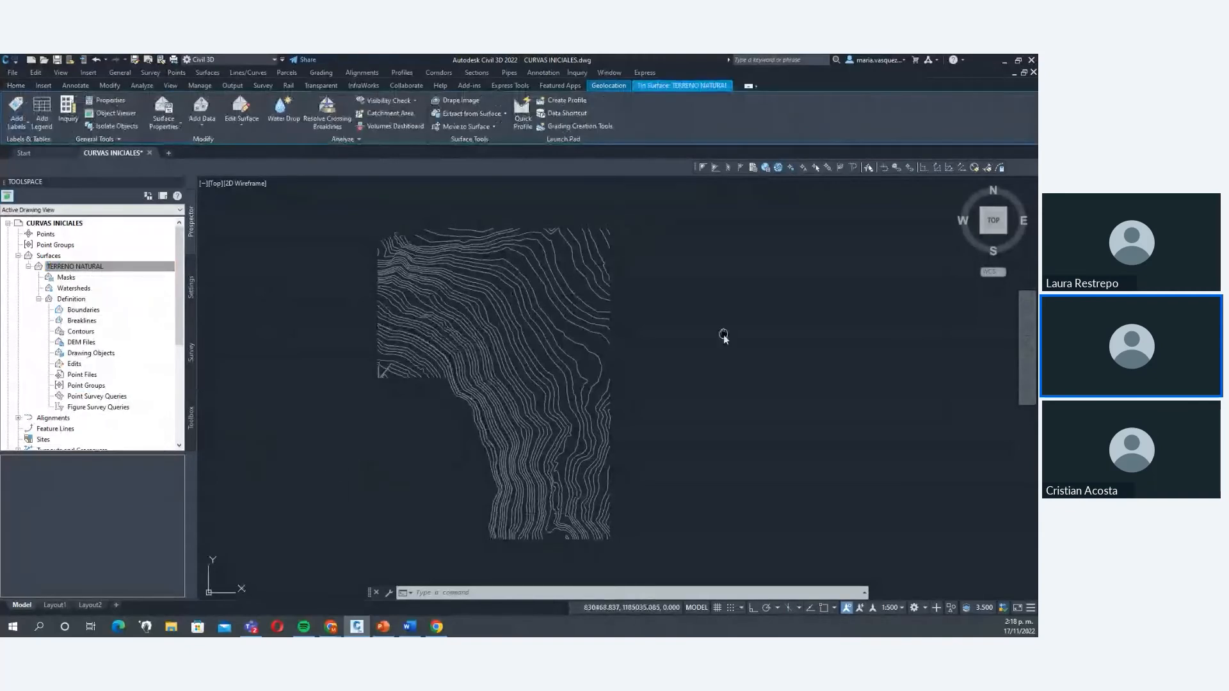
key(Escape)
key(Escape)
key(Escape)
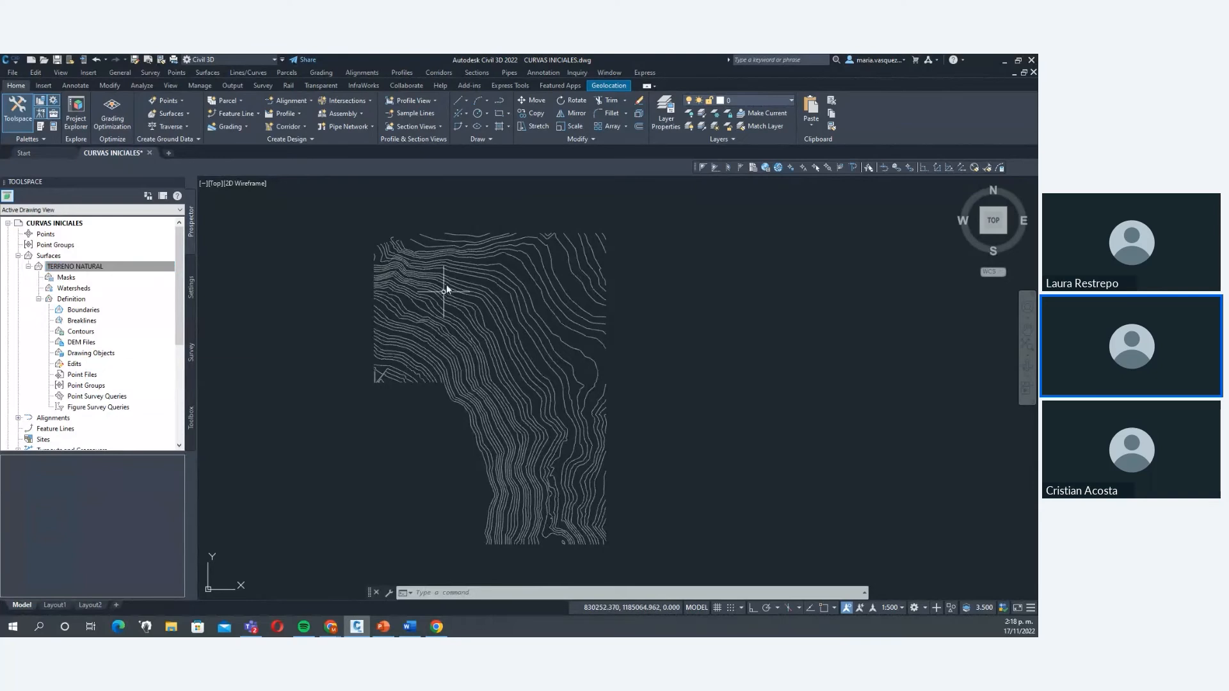
Add all the contour lines in the drawing to the TERRENO NATURAL definition as contour data, keeping the default weeding and supplementing factors.
right_click(99, 333)
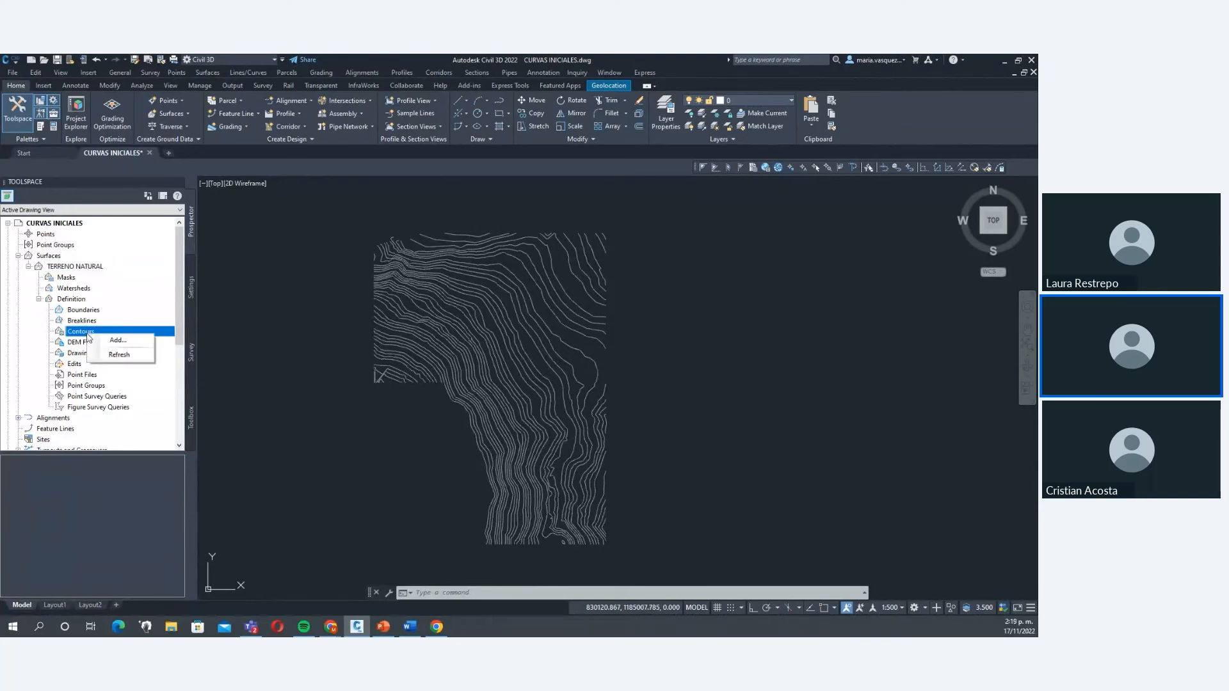
click(110, 342)
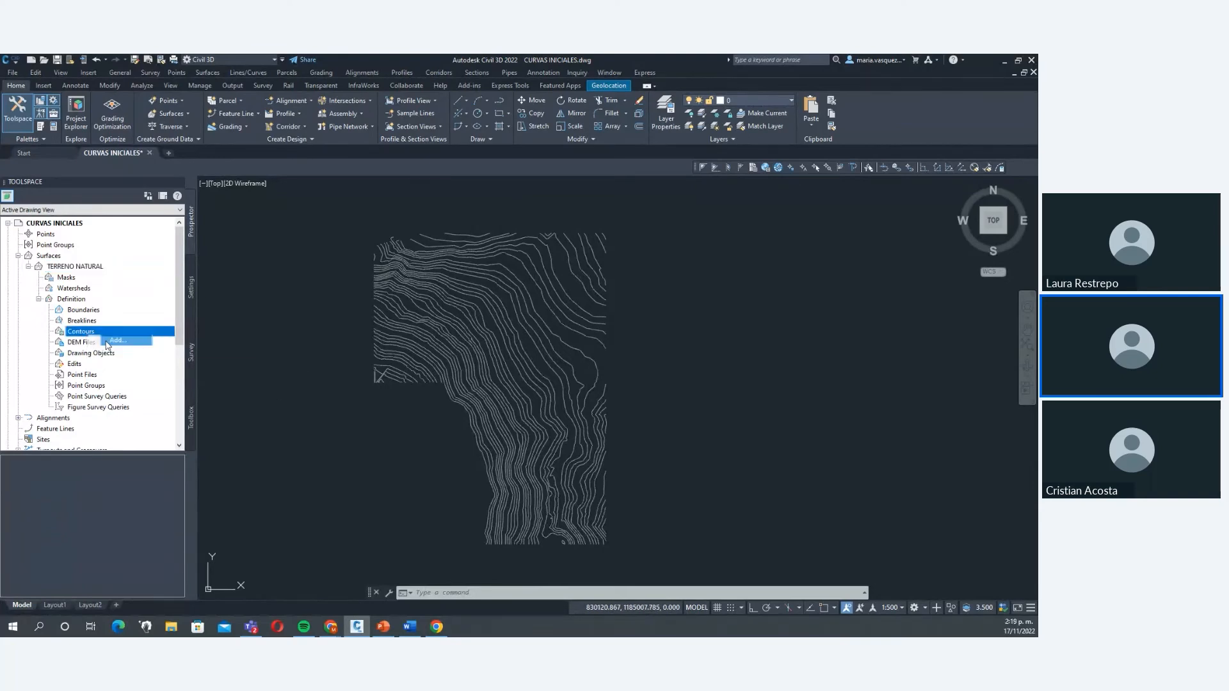
drag(734, 67, 794, 201)
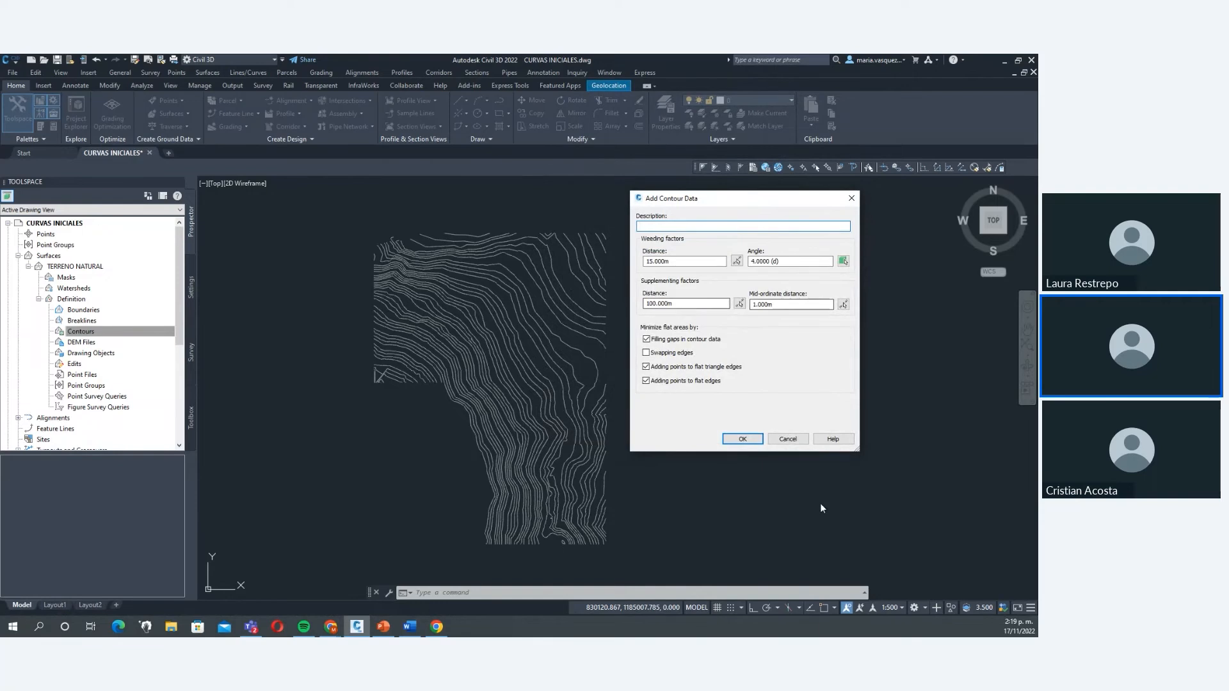
click(743, 439)
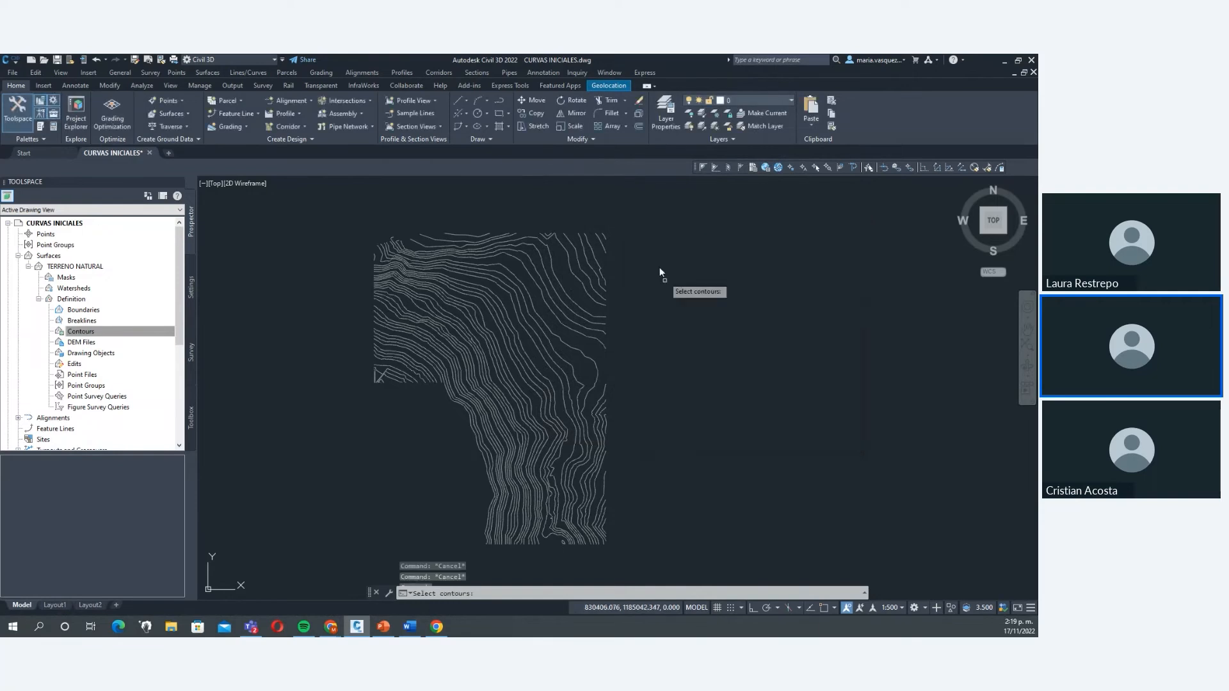
click(653, 220)
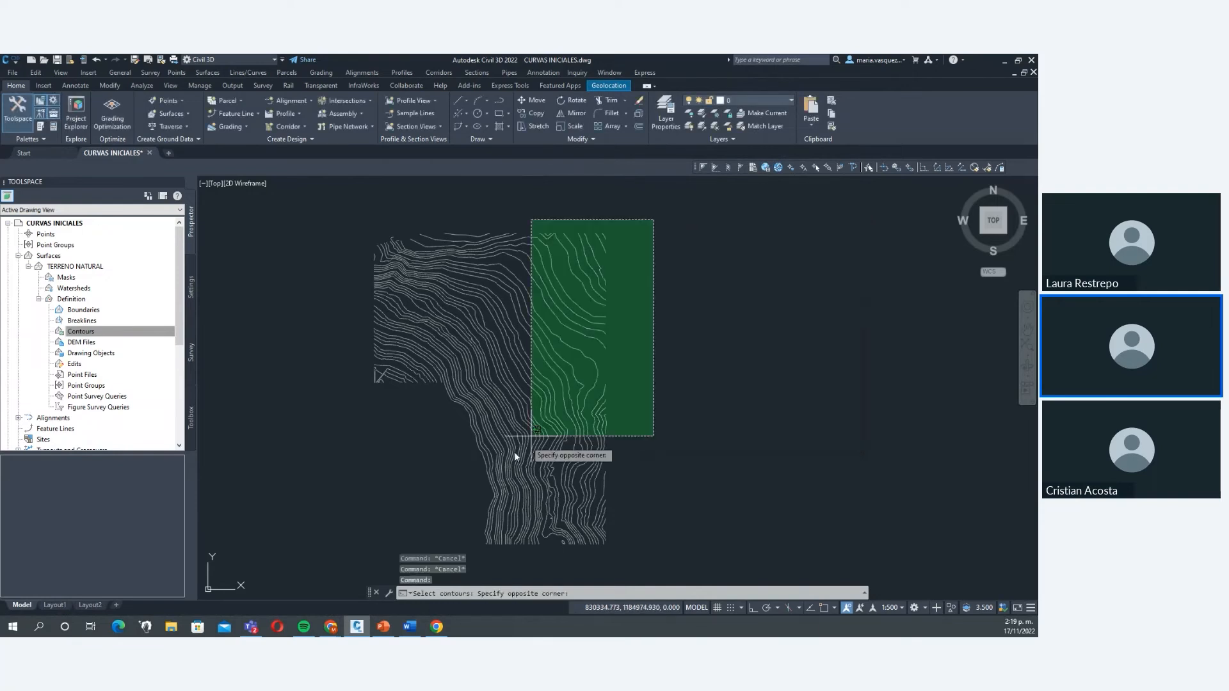
click(354, 557)
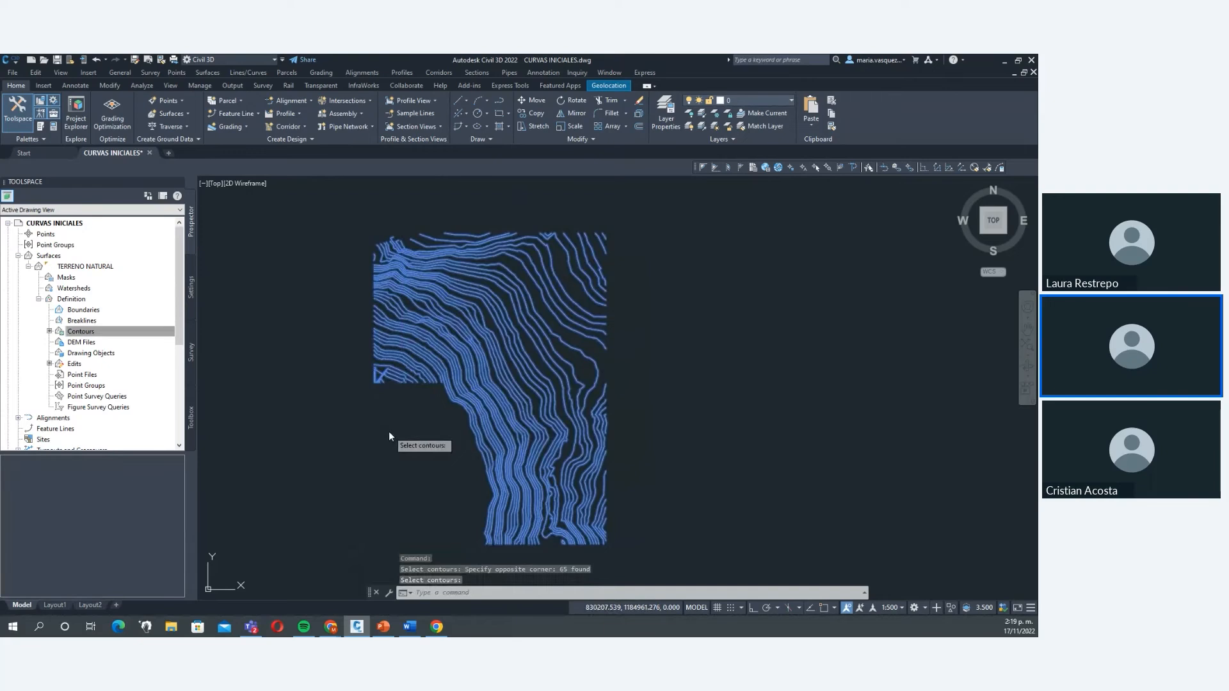
key(Return)
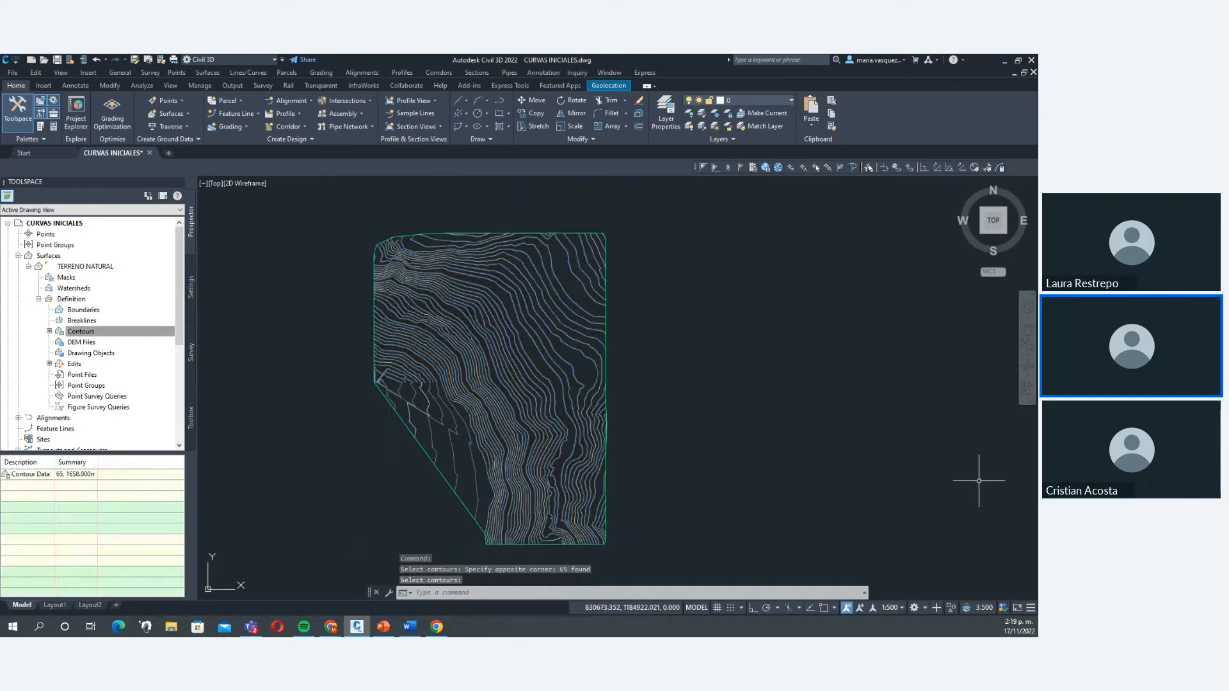
key(alt+Tab)
click(716, 342)
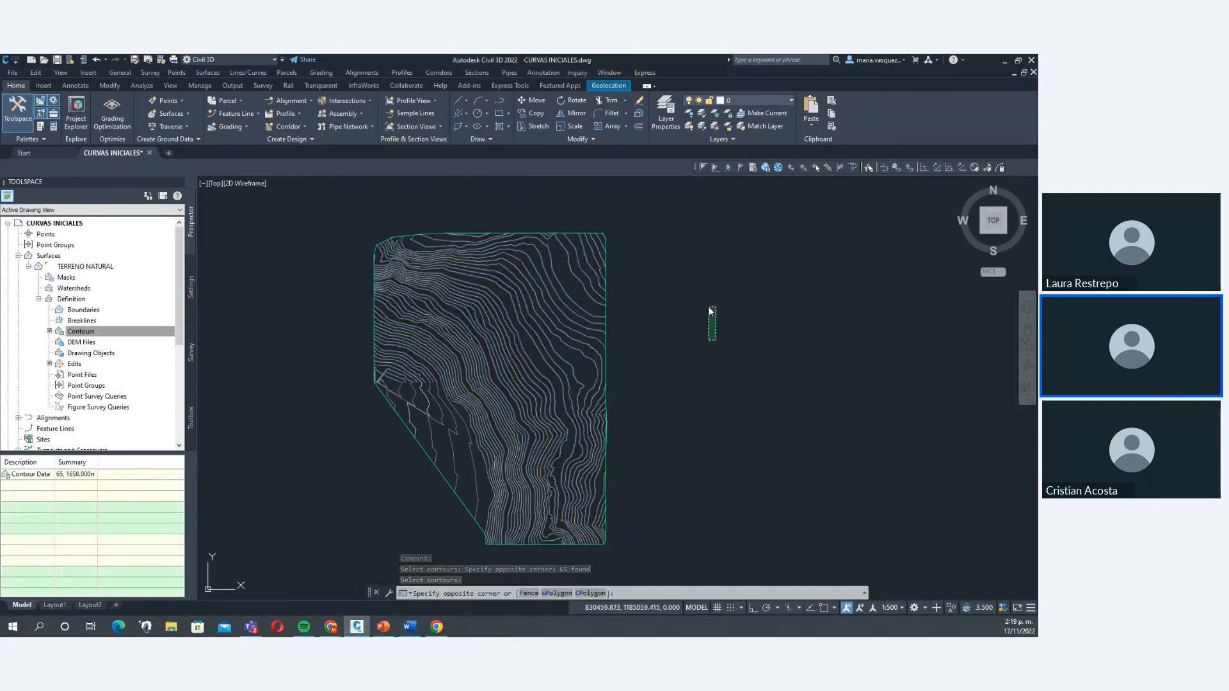
click(707, 309)
middle_drag(706, 307, 718, 298)
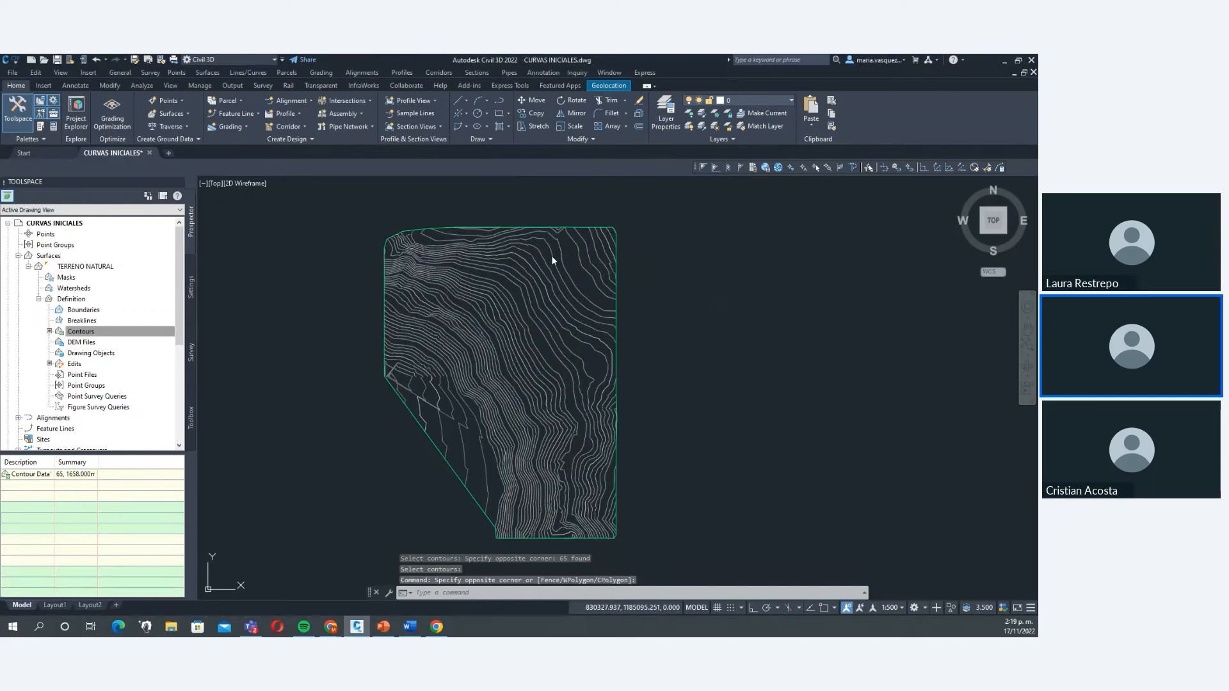
Select all polylines similar to one of the original contour lines and hide them, leaving the TERRENO NATURAL surface contours displayed.
click(552, 255)
right_click(725, 246)
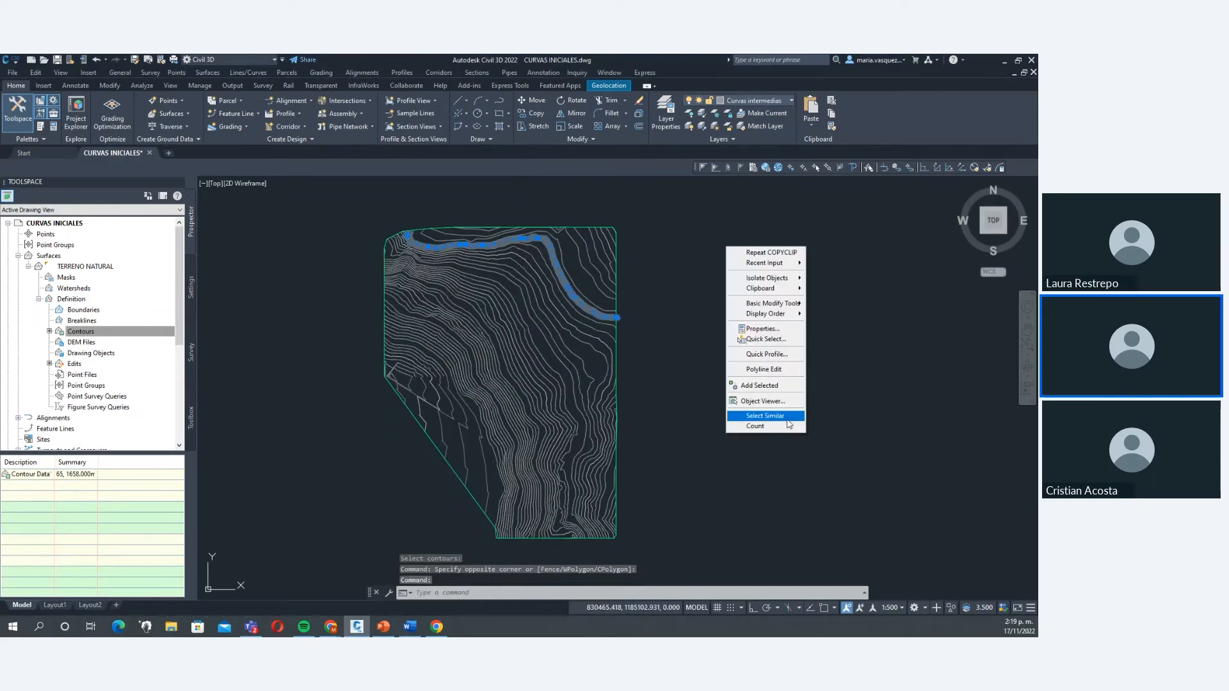
click(787, 419)
right_click(684, 284)
mouse_move(733, 317)
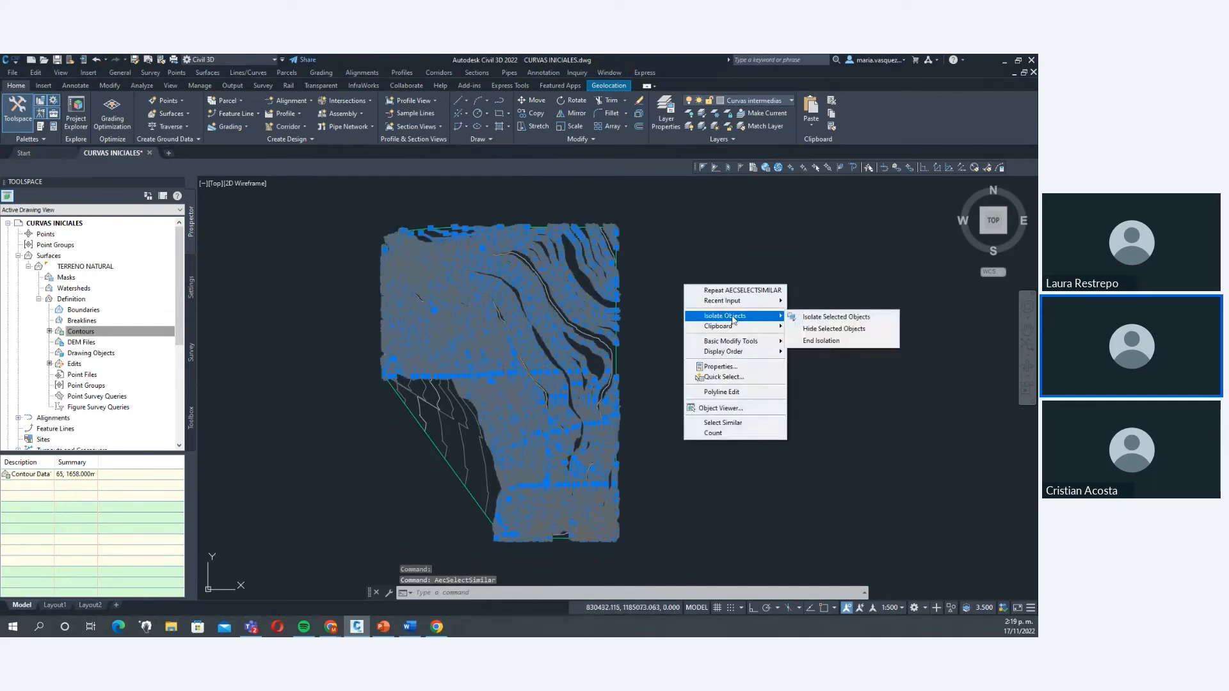
click(852, 329)
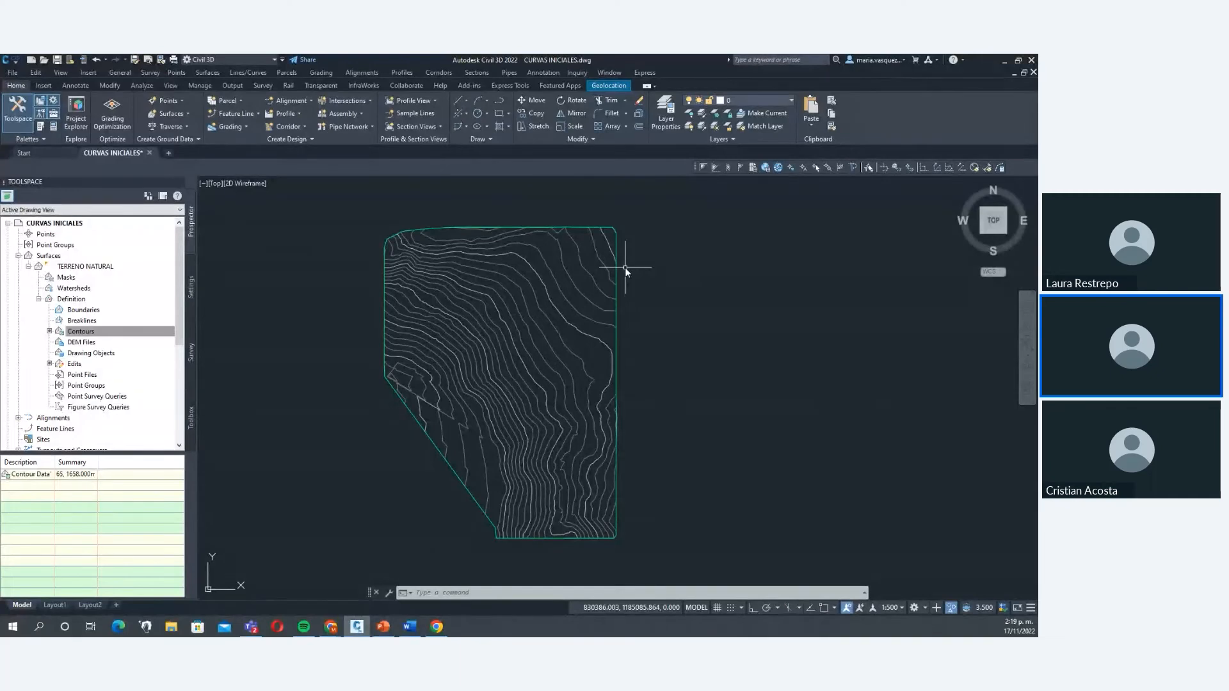
mouse_move(498, 288)
middle_down()
mouse_move(524, 284)
mouse_move(541, 352)
middle_up()
click(611, 317)
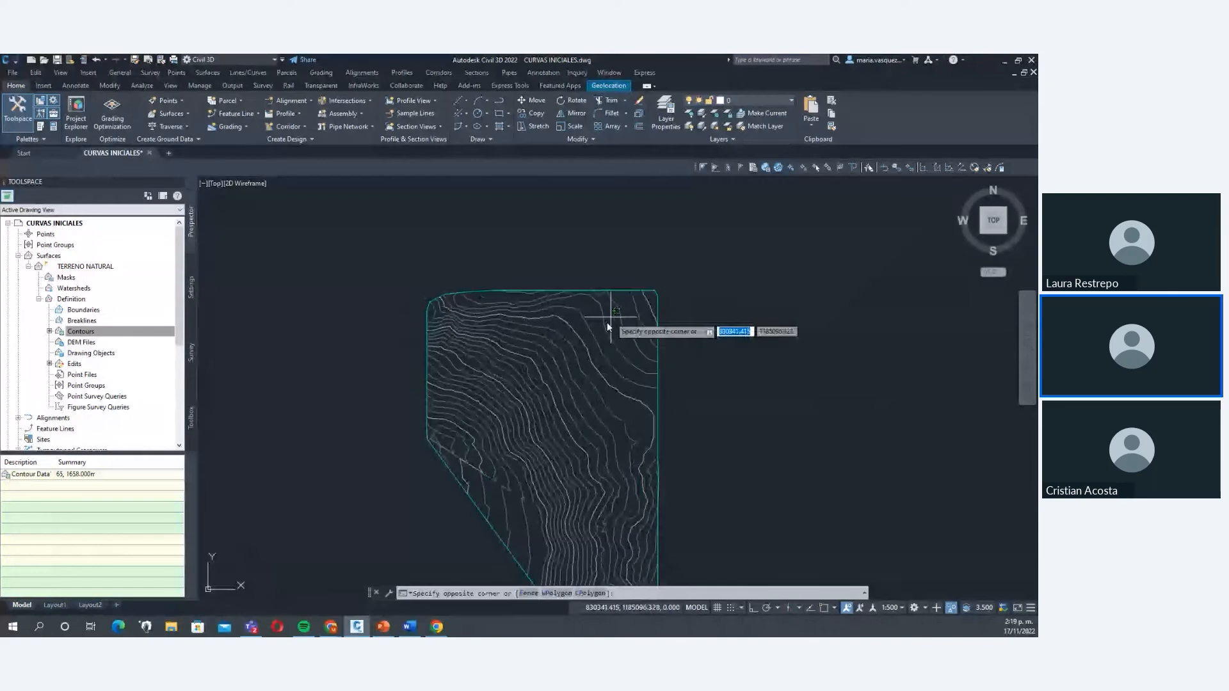
click(607, 321)
middle_drag(743, 402, 758, 325)
key(Escape)
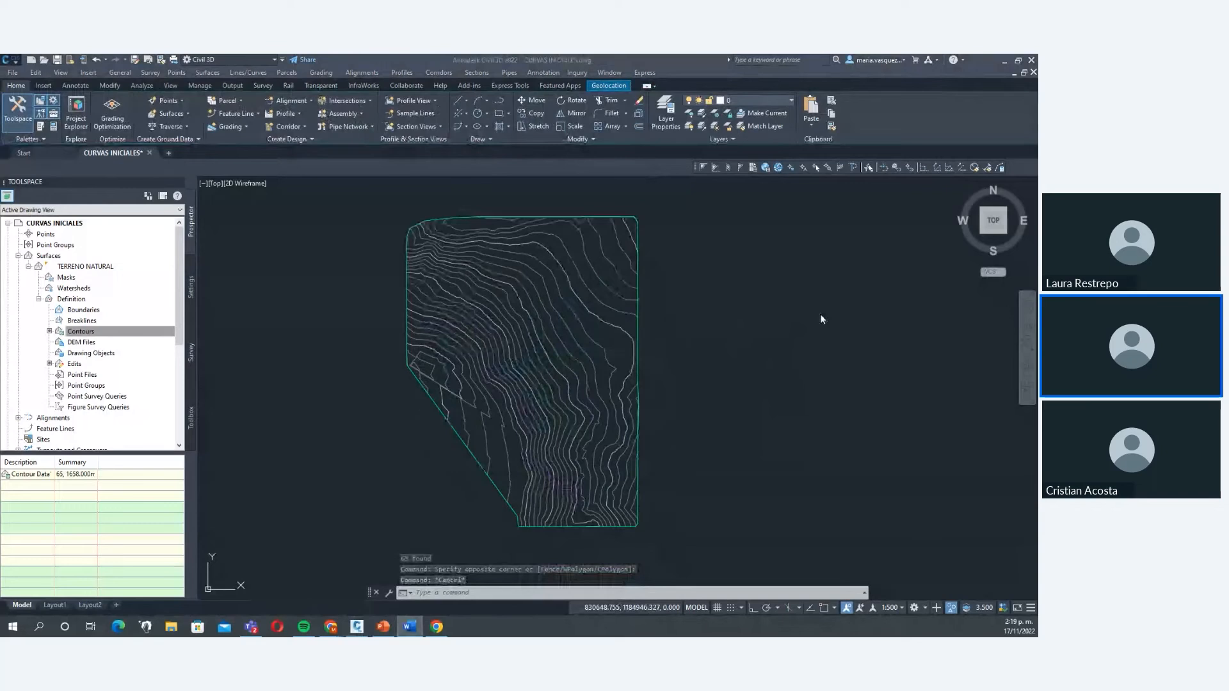
middle_drag(735, 290, 746, 329)
scroll(746, 329, up, 2)
middle_drag(588, 307, 724, 302)
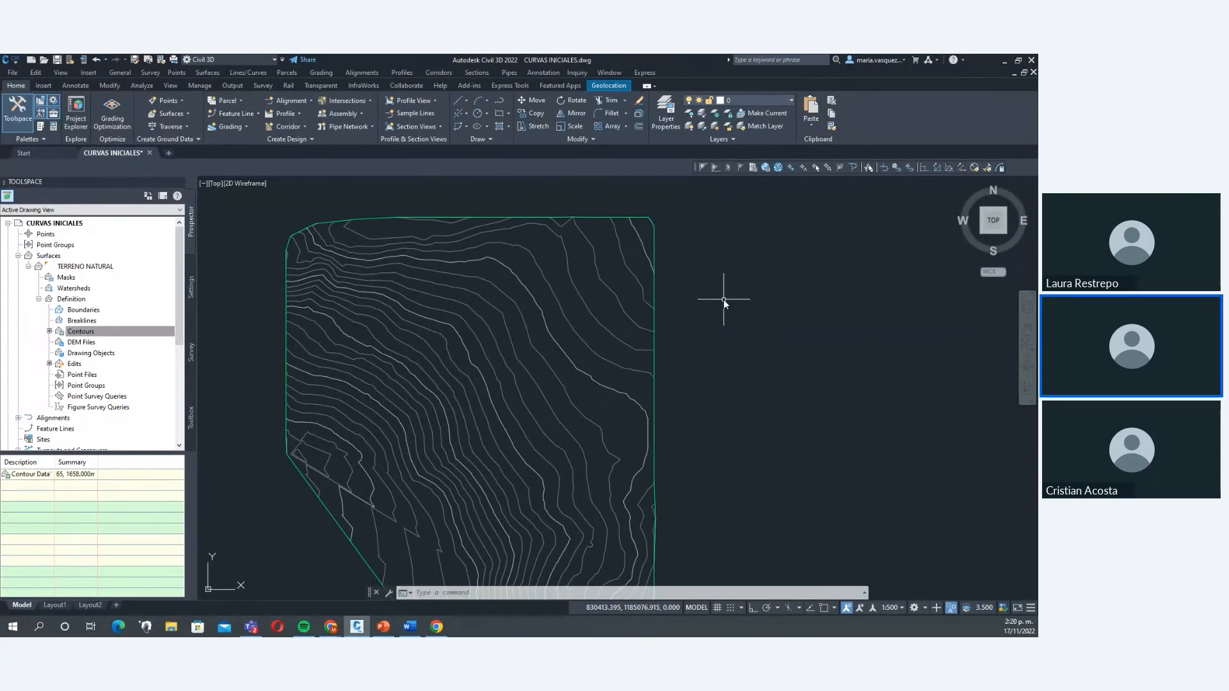
Draw a rectangular polyline about 44 m wide with Ortho on, inside the northeast part of the TERRENO NATURAL surface.
text(PL)
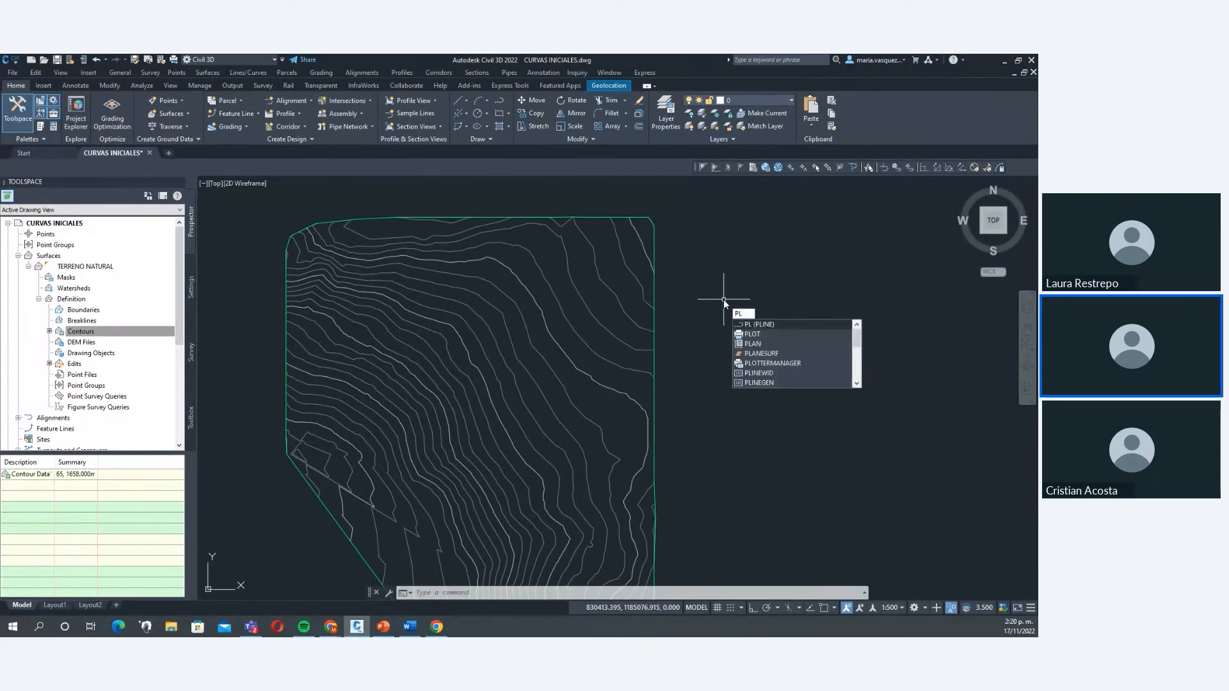
key(Return)
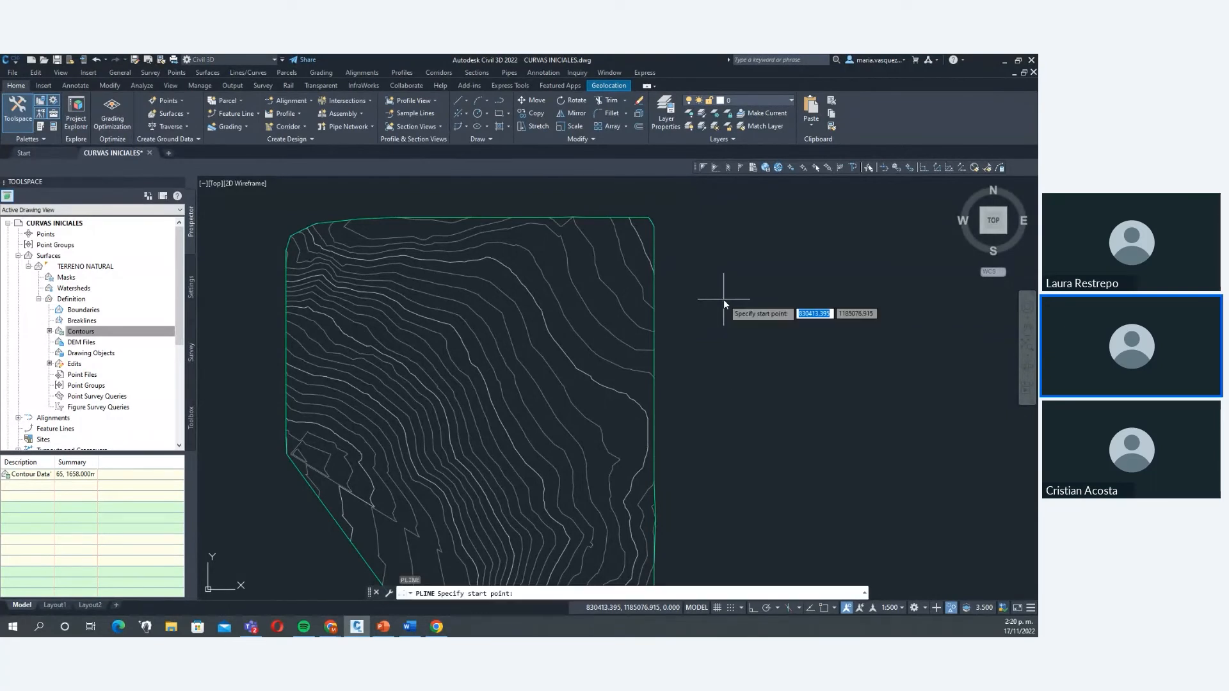
scroll(560, 231, up, 2)
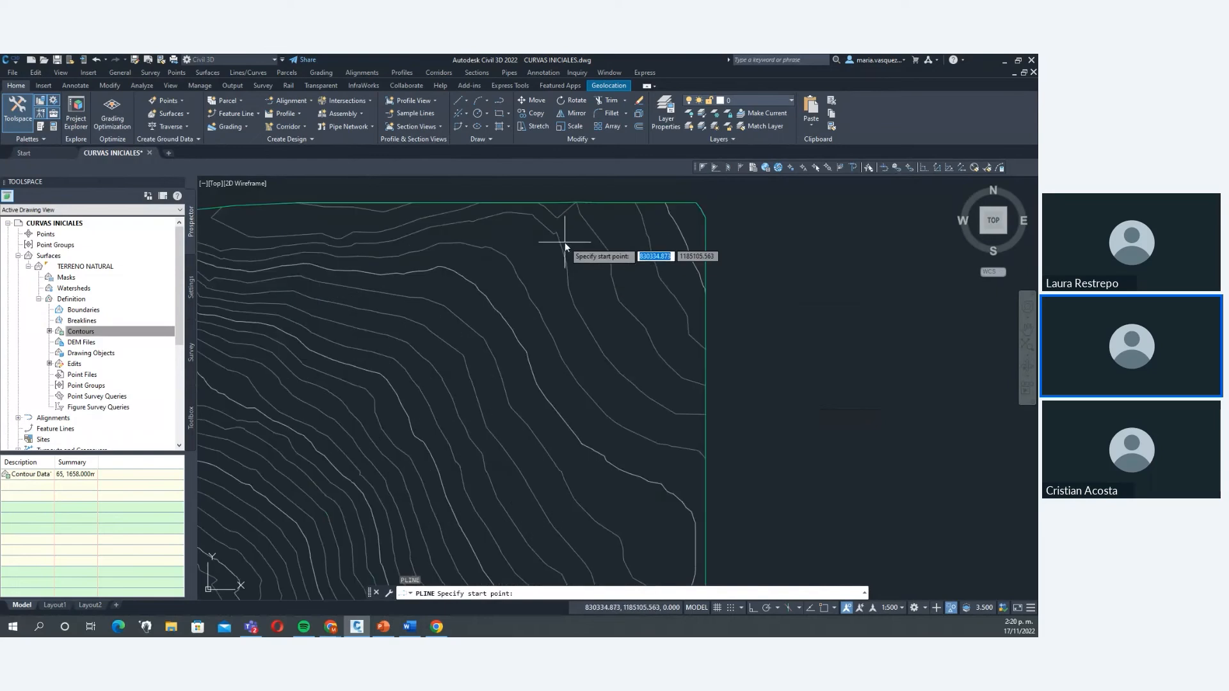
click(753, 608)
middle_drag(550, 303, 579, 309)
scroll(579, 307, down, 3)
scroll(569, 299, up, 3)
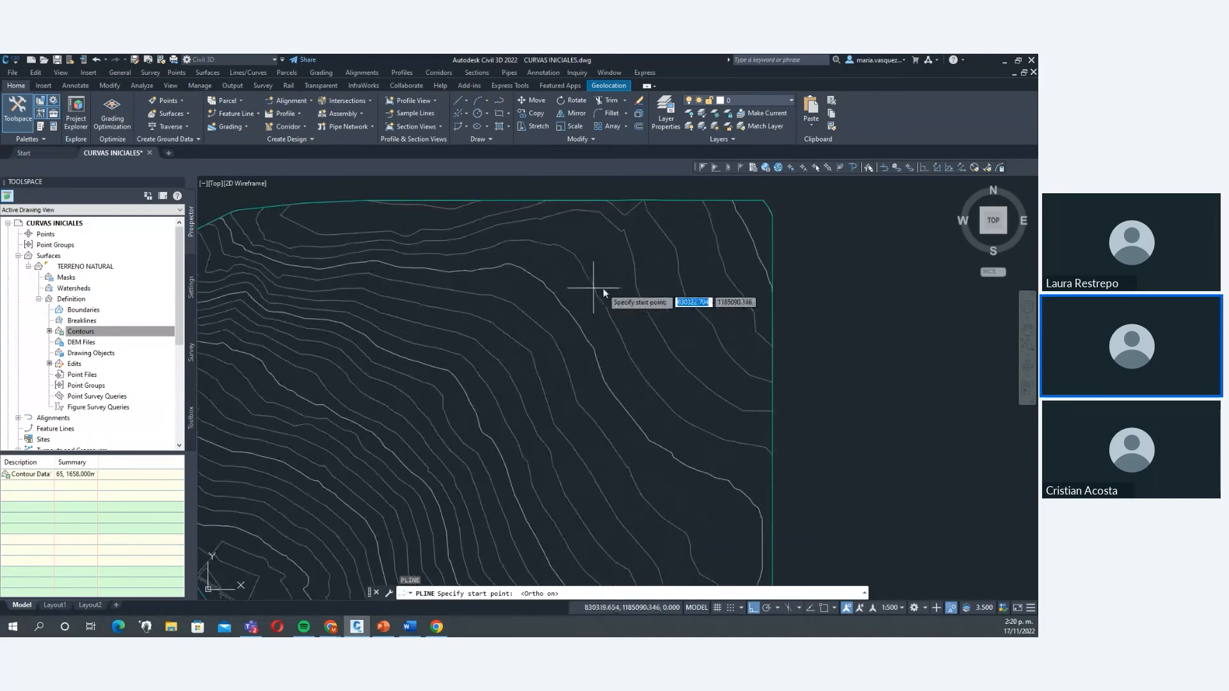
click(529, 289)
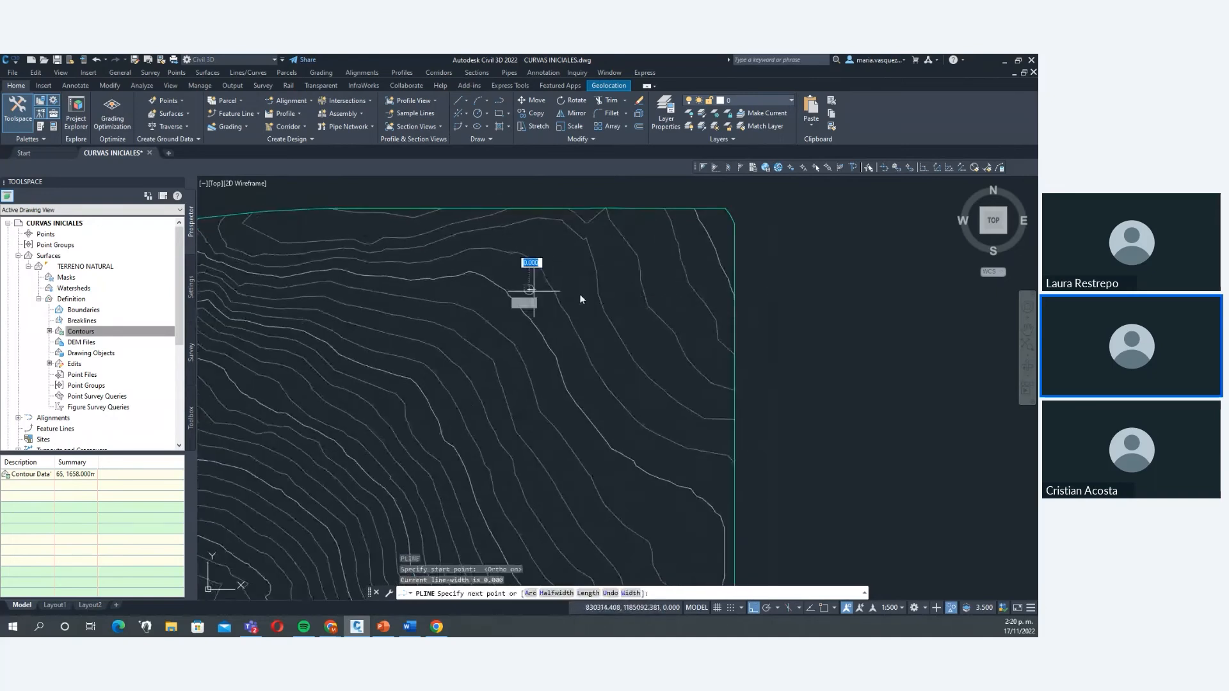
click(677, 288)
click(679, 383)
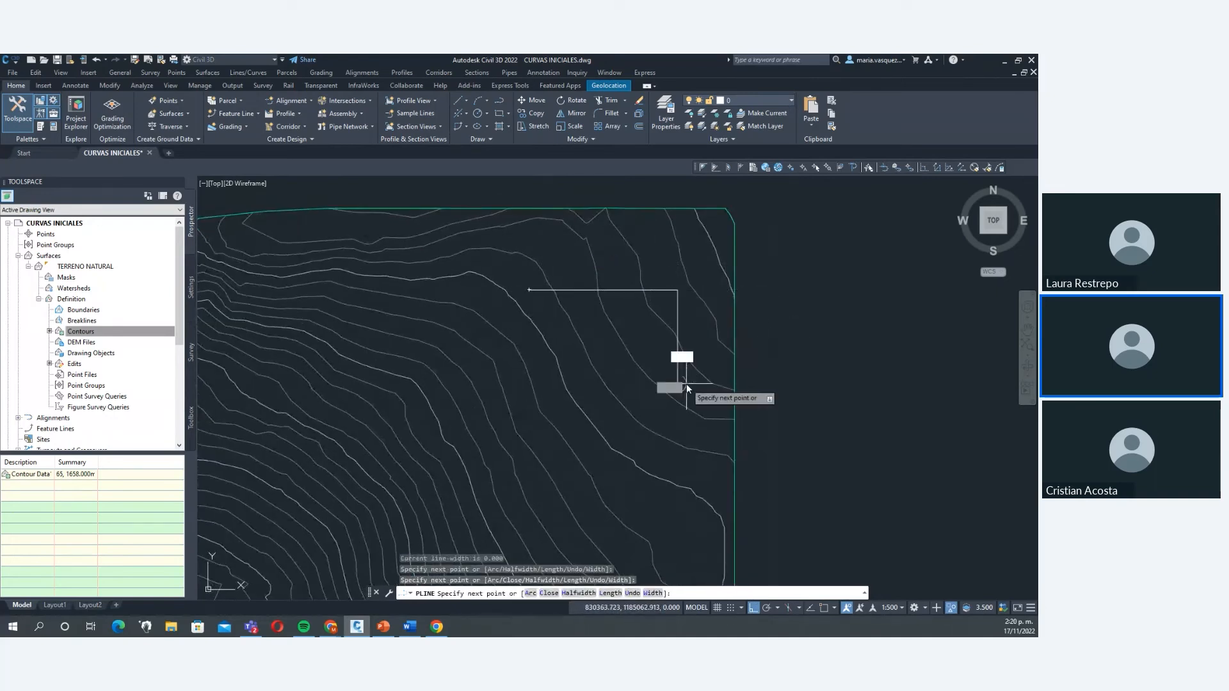
click(538, 363)
shift+right_click(536, 304)
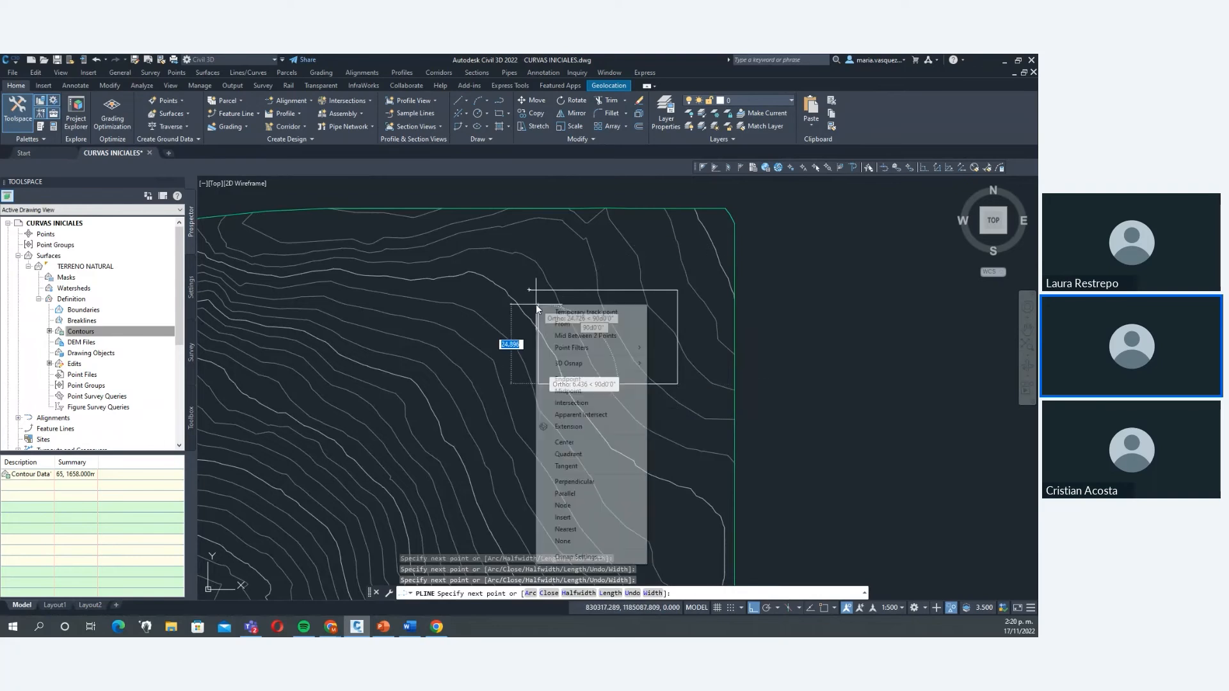
click(575, 481)
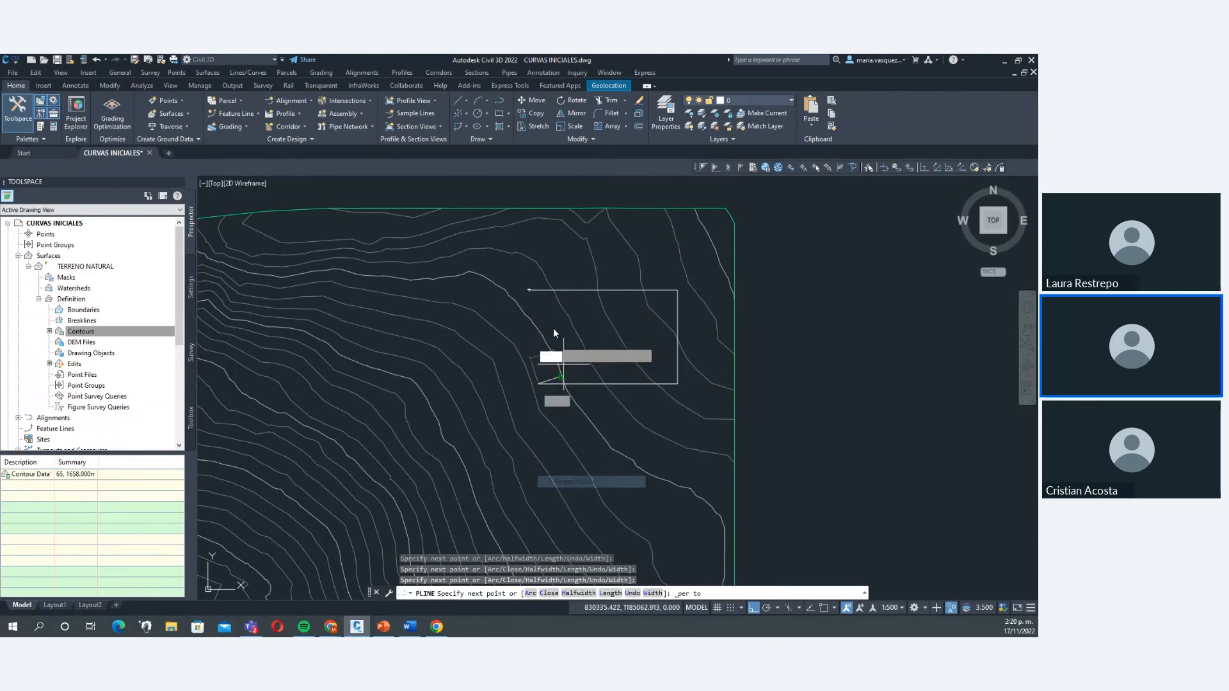
key(Escape)
Stretch the polyline's projecting start vertex back to the rectangle's northwest corner.
scroll(540, 283, up, 5)
click(529, 297)
click(519, 308)
click(512, 302)
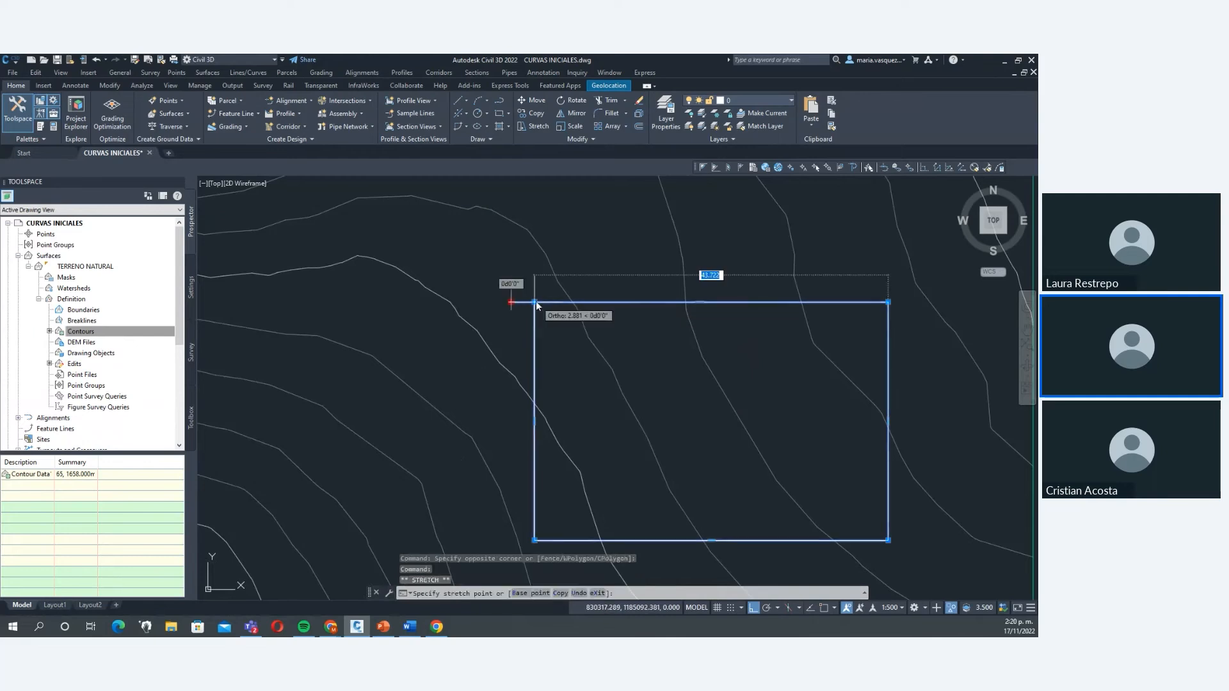
key(Escape)
middle_drag(773, 303, 728, 305)
click(727, 305)
click(669, 262)
scroll(583, 252, down, 4)
middle_drag(658, 238, 659, 250)
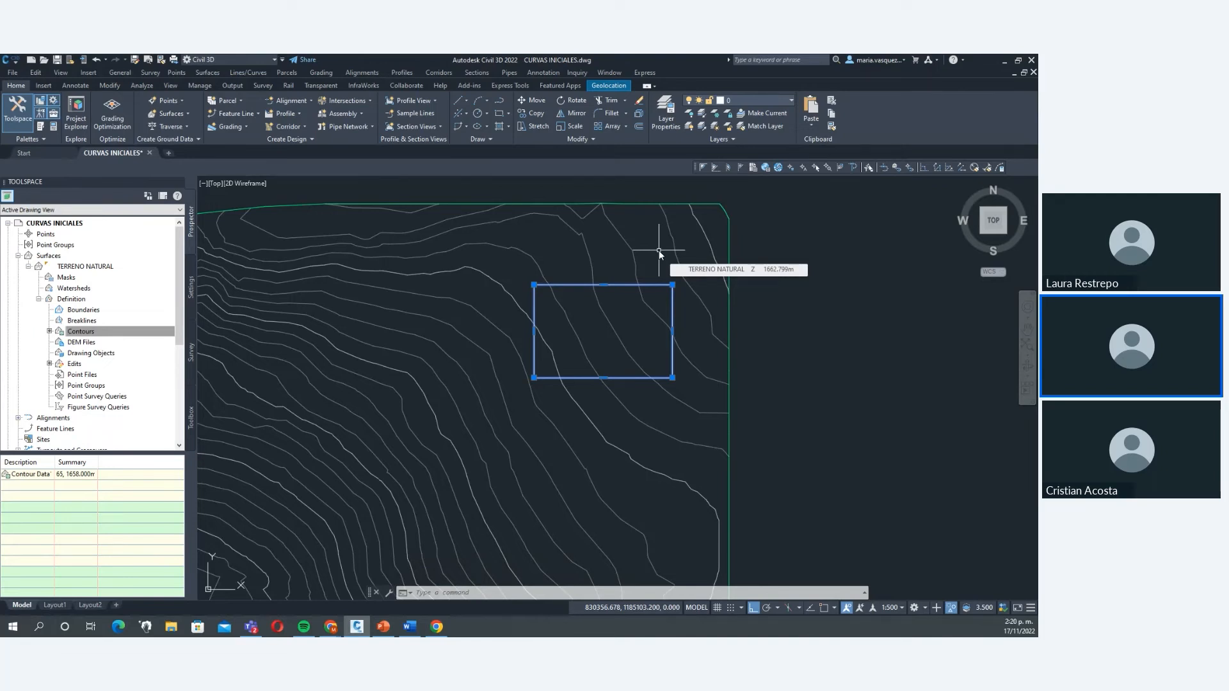
click(685, 344)
key(Escape)
Split model space into two vertical viewports and frame the surface and the rectangle in each one.
mouse_move(686, 344)
middle_down()
mouse_move(617, 362)
mouse_move(495, 323)
middle_up()
scroll(653, 370, down, 3)
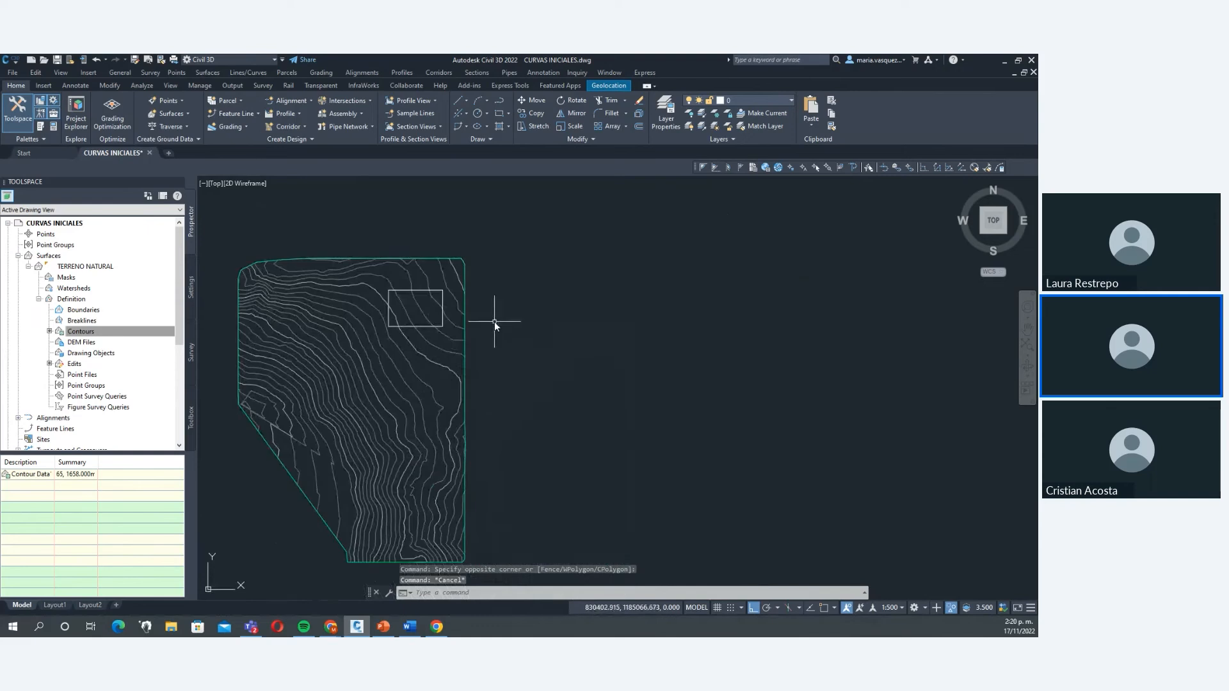
click(169, 85)
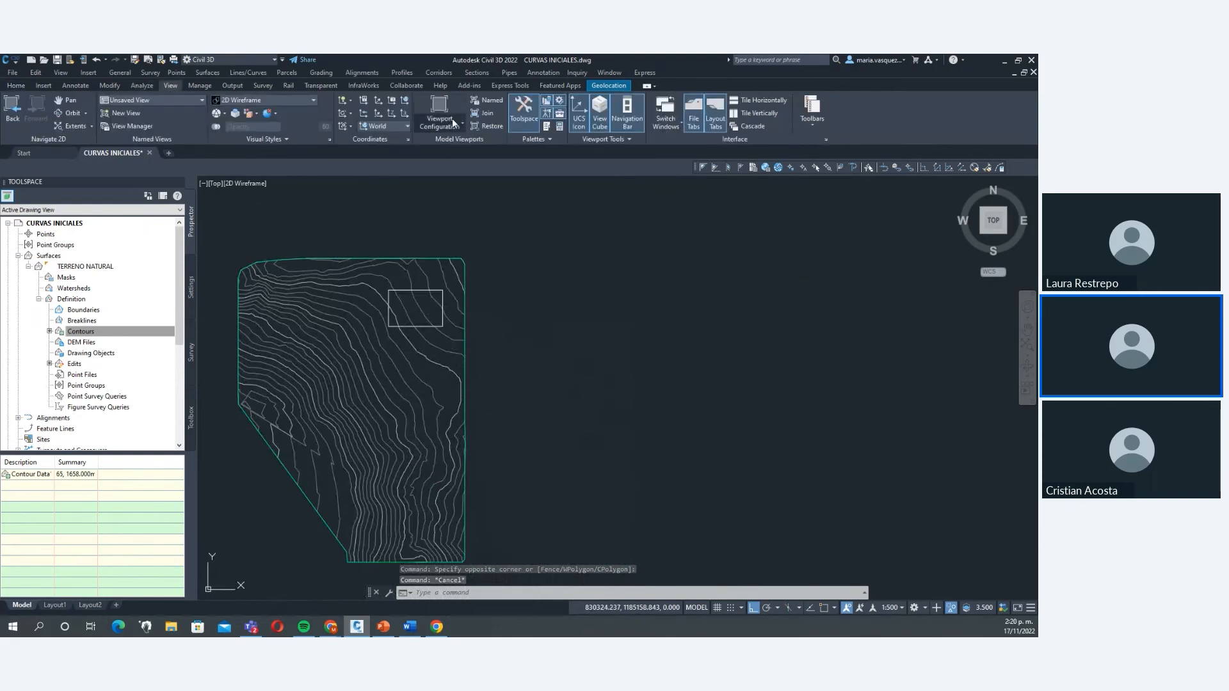
click(452, 118)
click(443, 160)
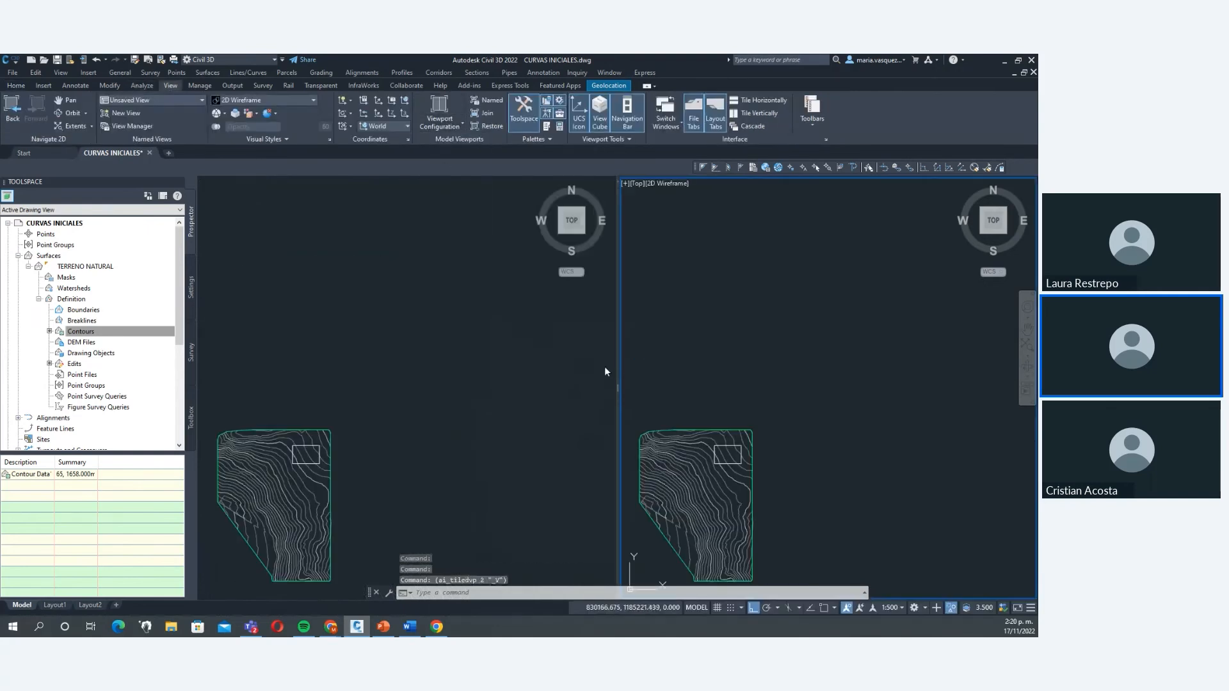
click(478, 394)
middle_drag(478, 393, 582, 331)
scroll(494, 379, up, 3)
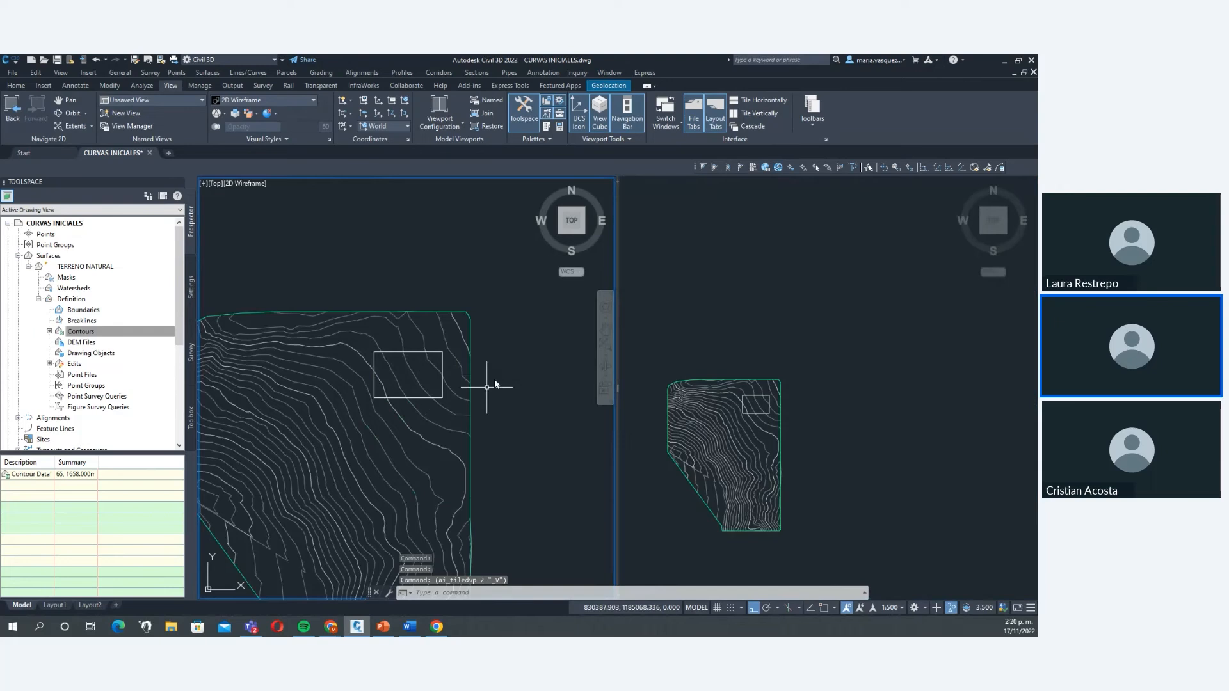
scroll(494, 385, down, 2)
click(878, 402)
scroll(839, 392, down, 1)
scroll(810, 413, up, 4)
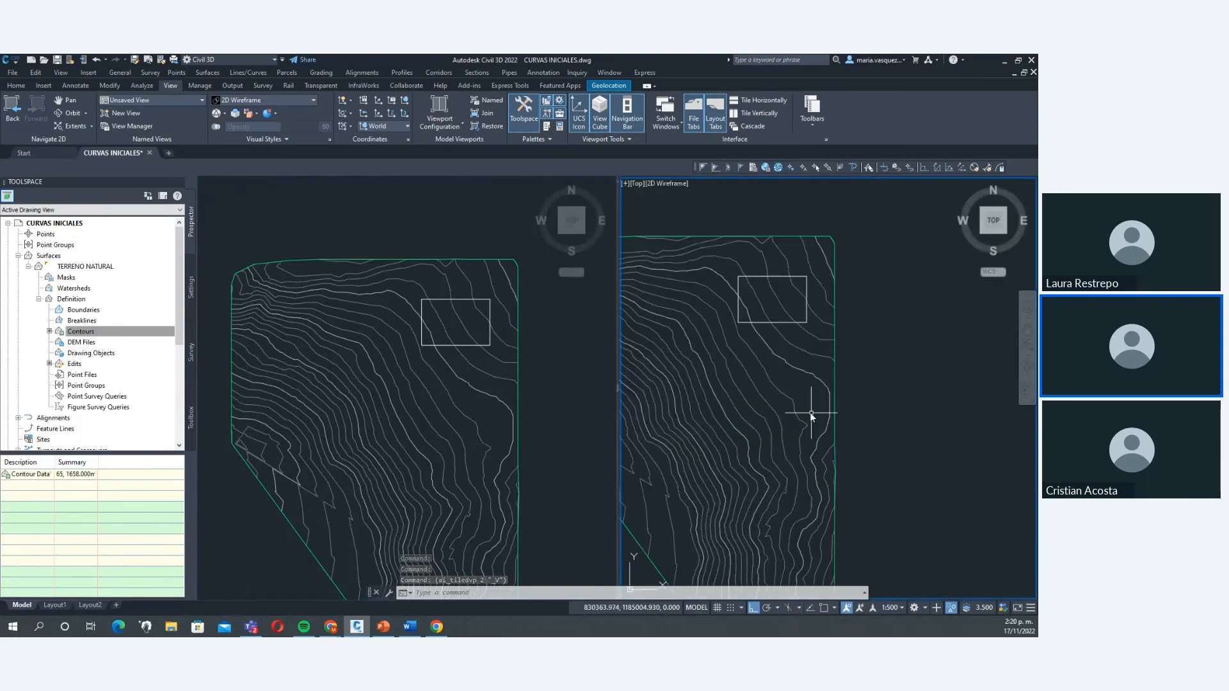
Orbit the eastern-side viewport to a custom 3D side view and apply the Conceptual visual style.
scroll(809, 382, down, 5)
mouse_move(809, 382)
shift+middle_down()
mouse_move(762, 343)
mouse_move(776, 305)
mouse_move(843, 371)
mouse_move(808, 365)
shift+middle_up()
scroll(843, 317, down, 6)
mouse_move(843, 316)
middle_down()
mouse_move(833, 310)
mouse_move(798, 363)
mouse_move(797, 344)
mouse_move(855, 347)
middle_up()
scroll(813, 345, up, 7)
scroll(851, 348, up, 3)
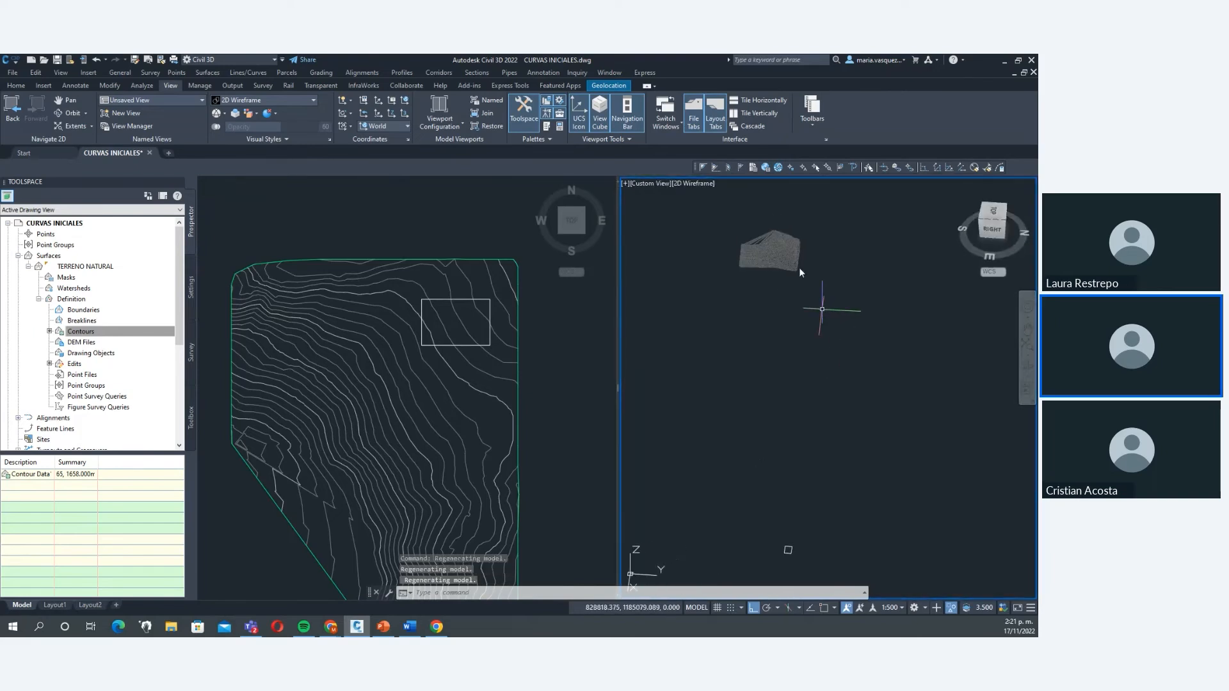
click(692, 185)
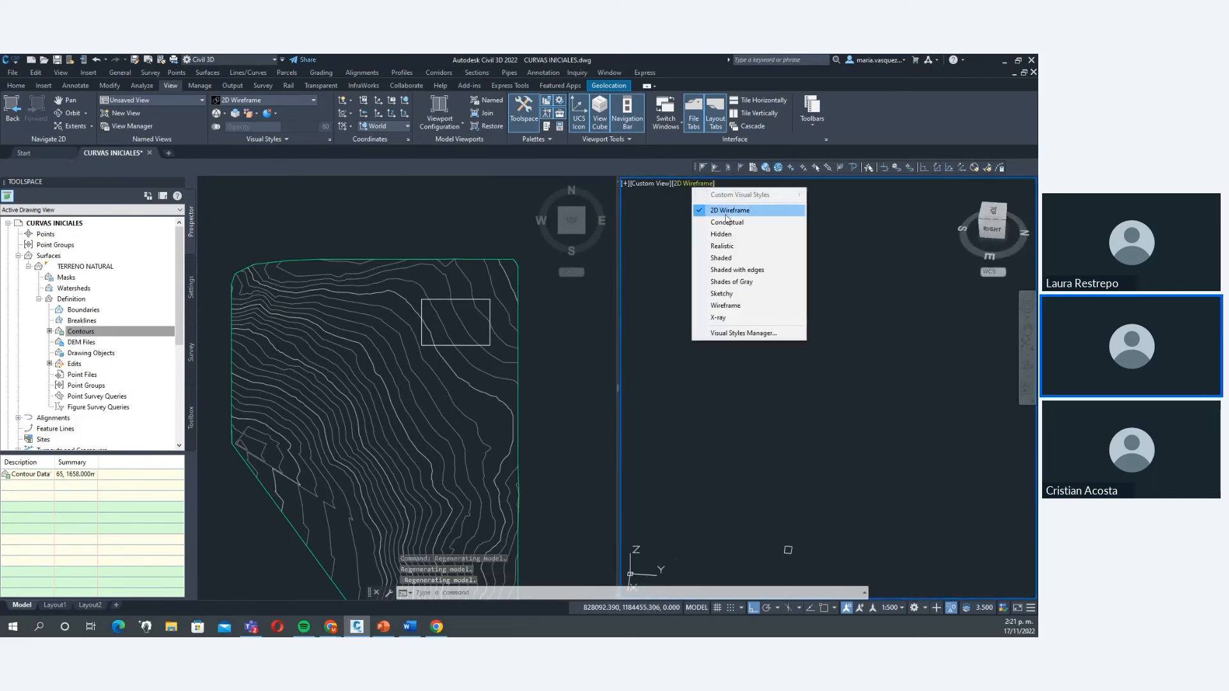
click(728, 224)
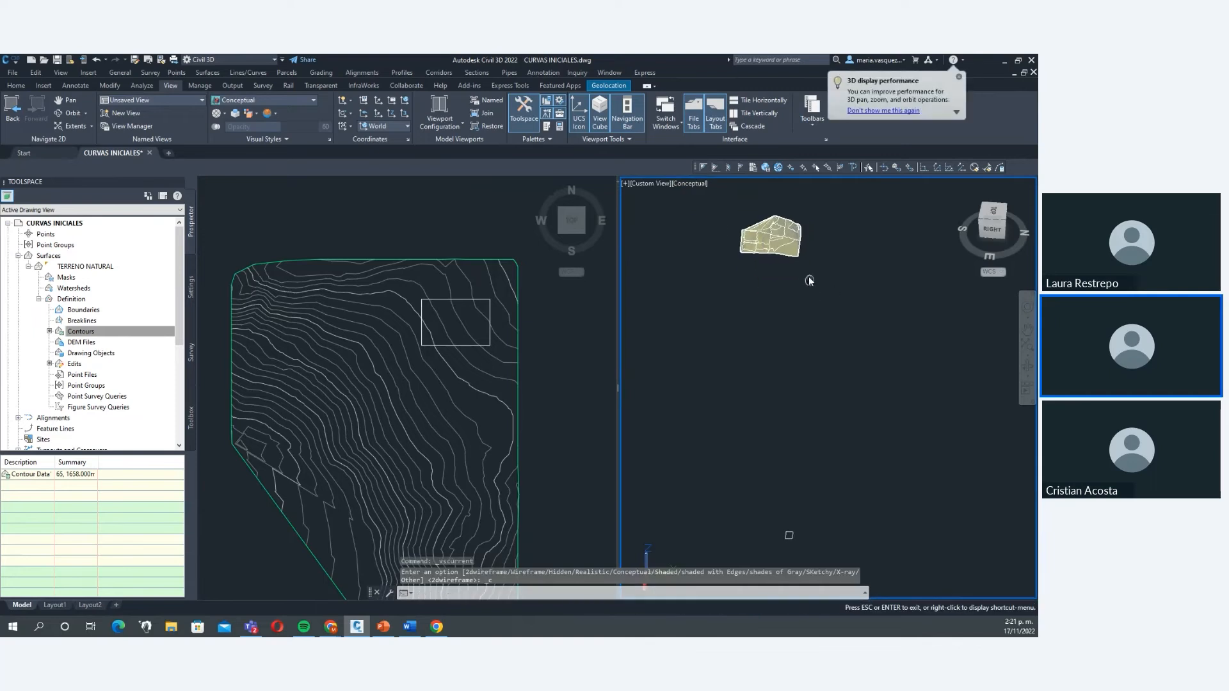
Select the rectangle in the 3D view and examine its height relative to the terrain surface.
click(790, 536)
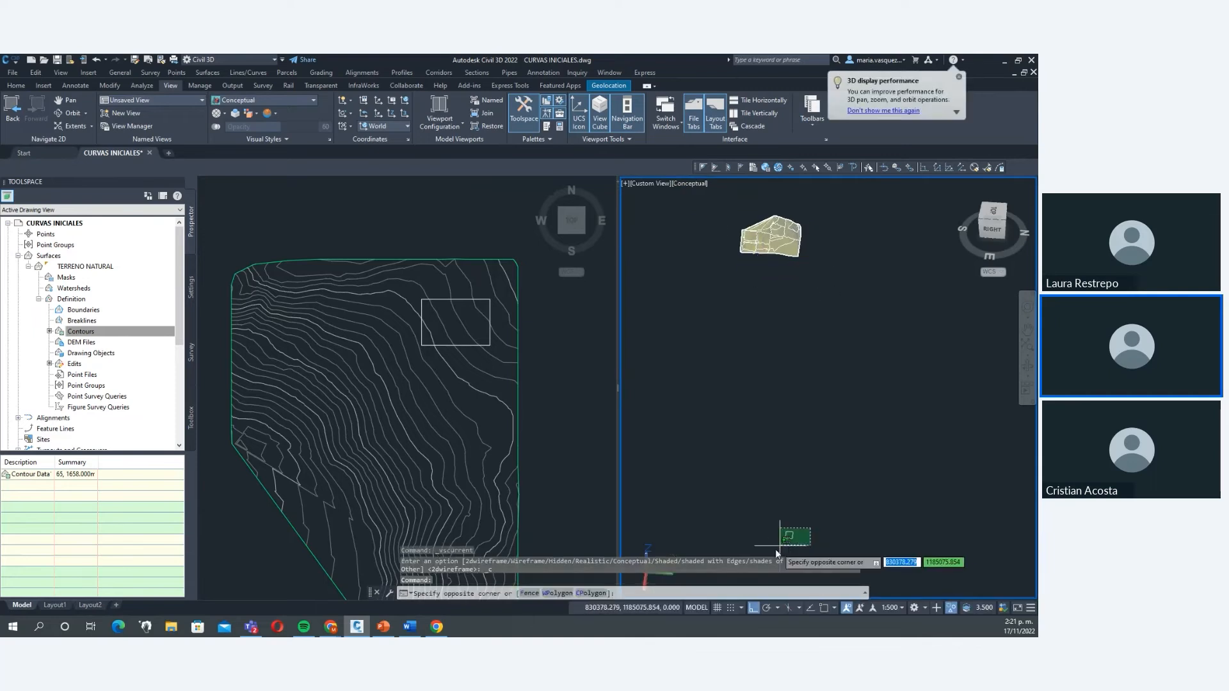
click(774, 555)
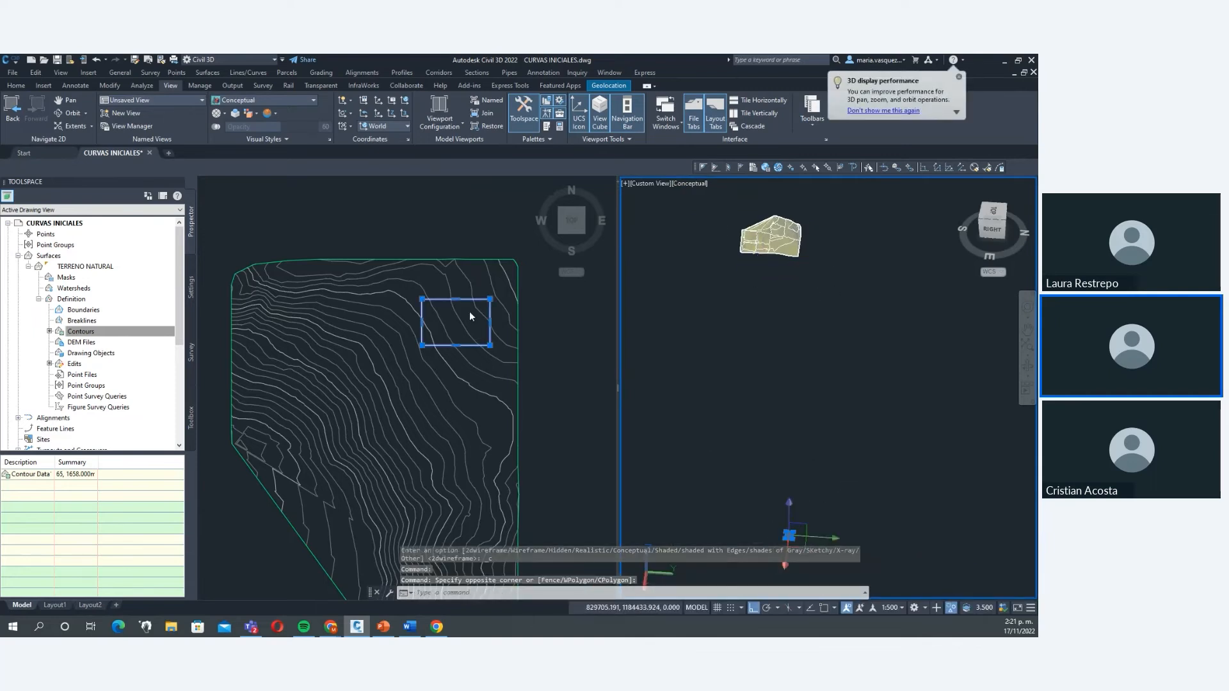
key(Escape)
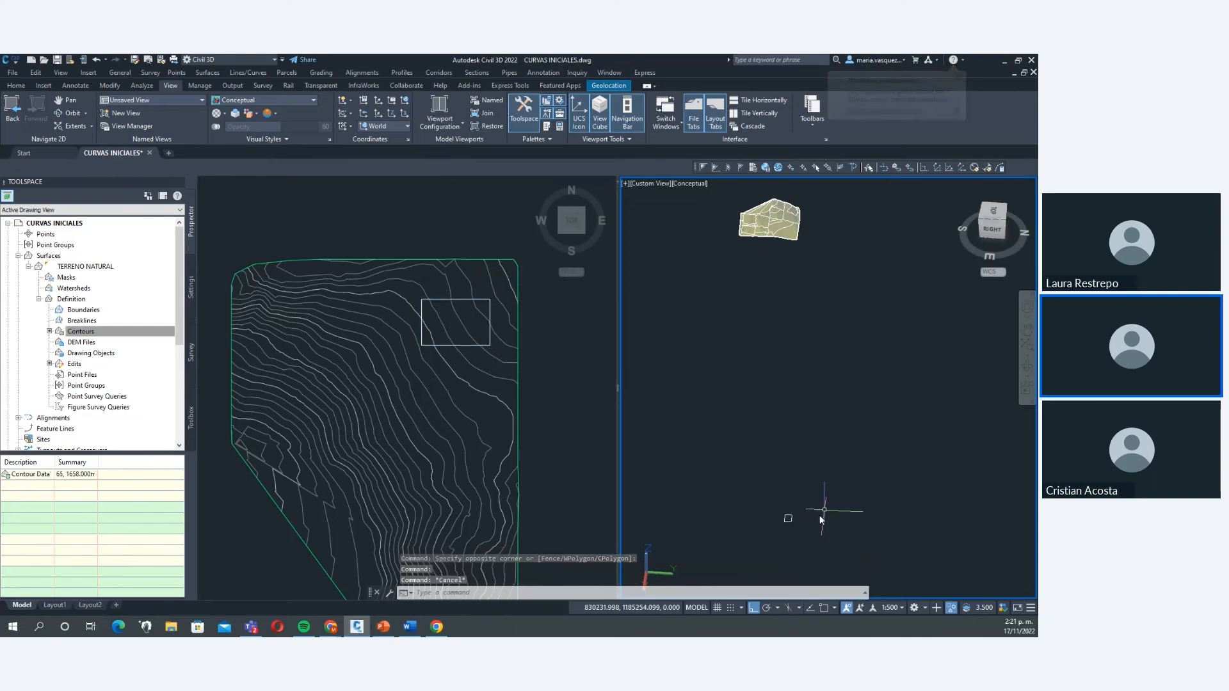
scroll(789, 522, up, 11)
scroll(773, 525, down, 8)
scroll(774, 526, down, 3)
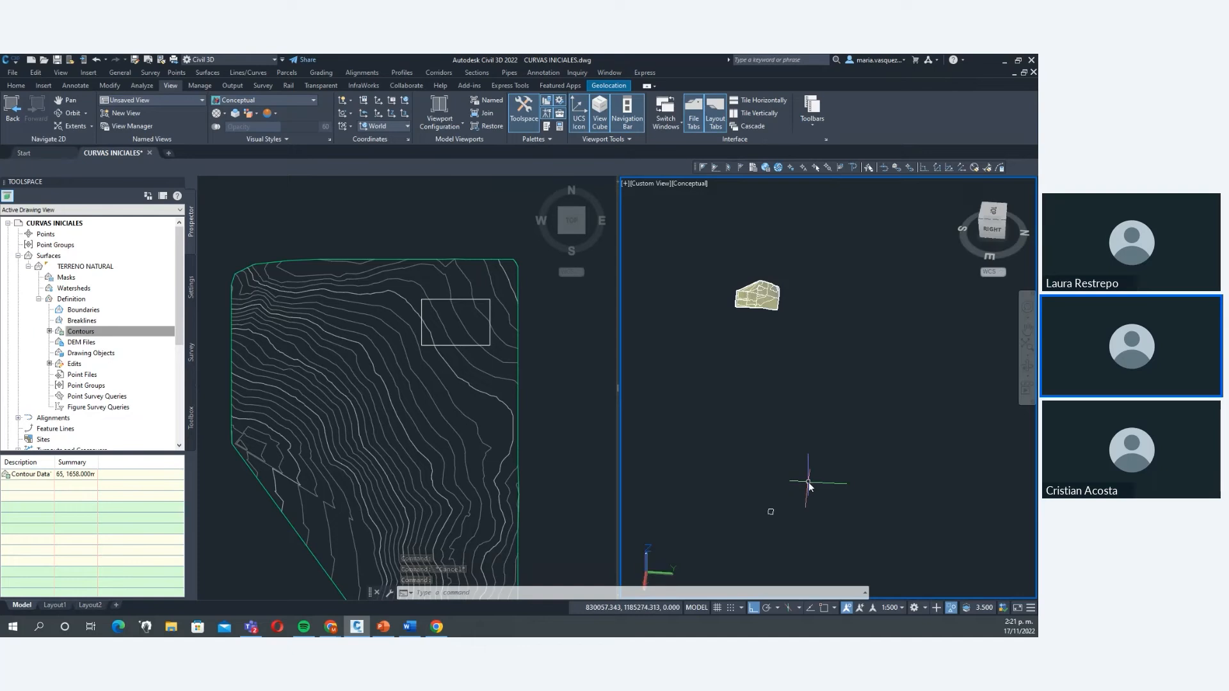
Open the rectangular polyline's properties and check its elevation, then clear the selection.
click(788, 524)
click(760, 504)
right_click(765, 407)
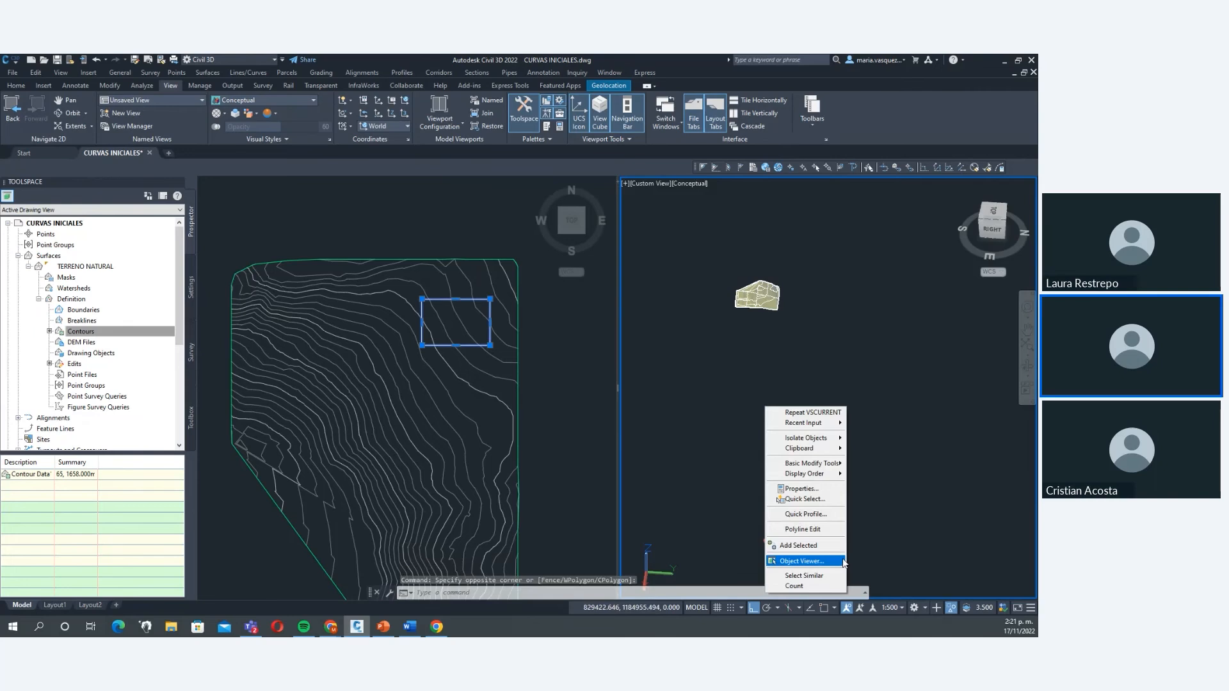
click(808, 490)
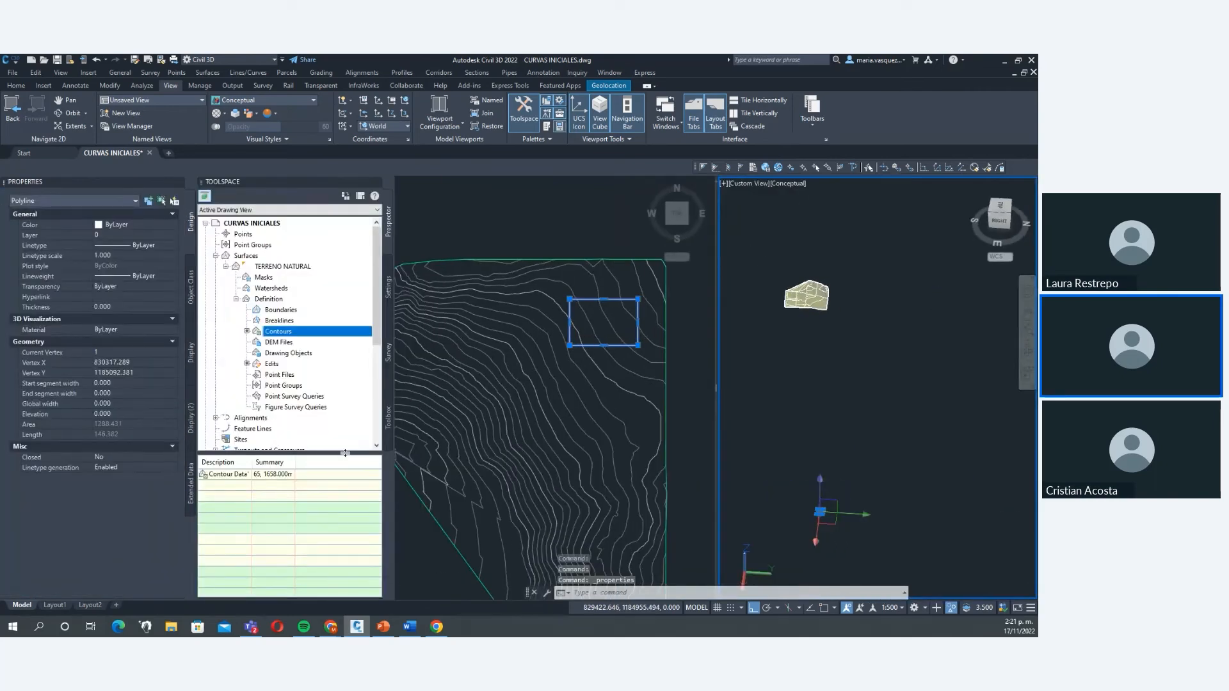
click(257, 256)
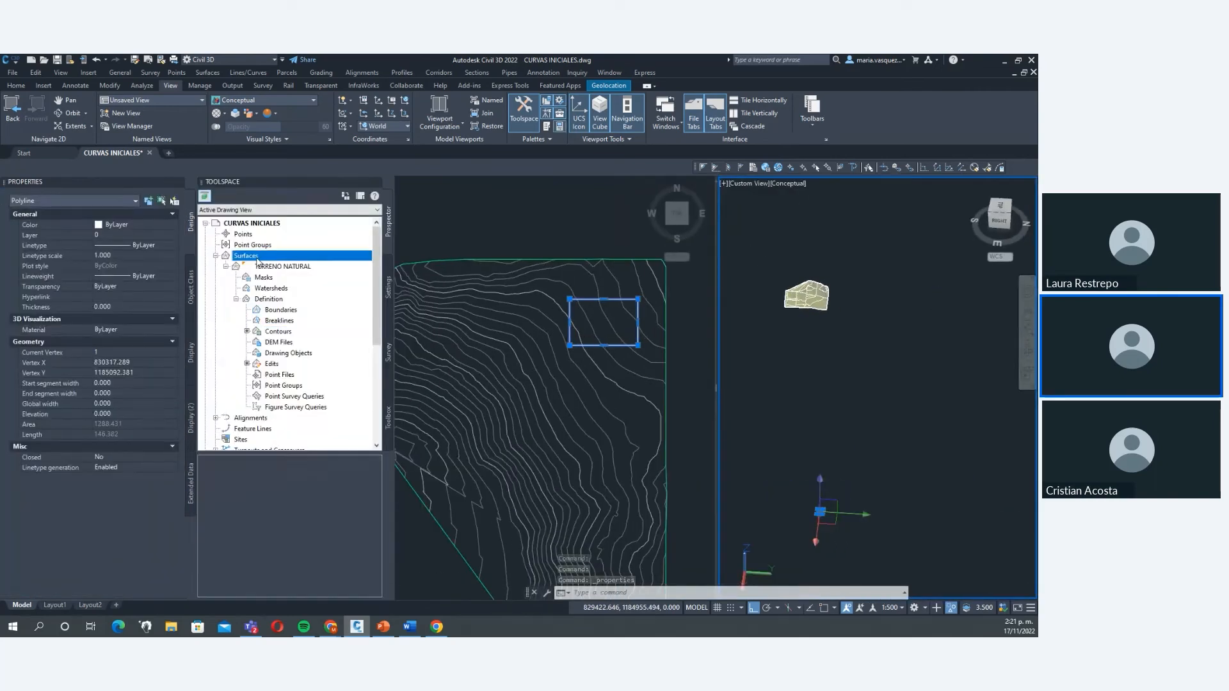
click(826, 353)
key(Escape)
key(Escape)
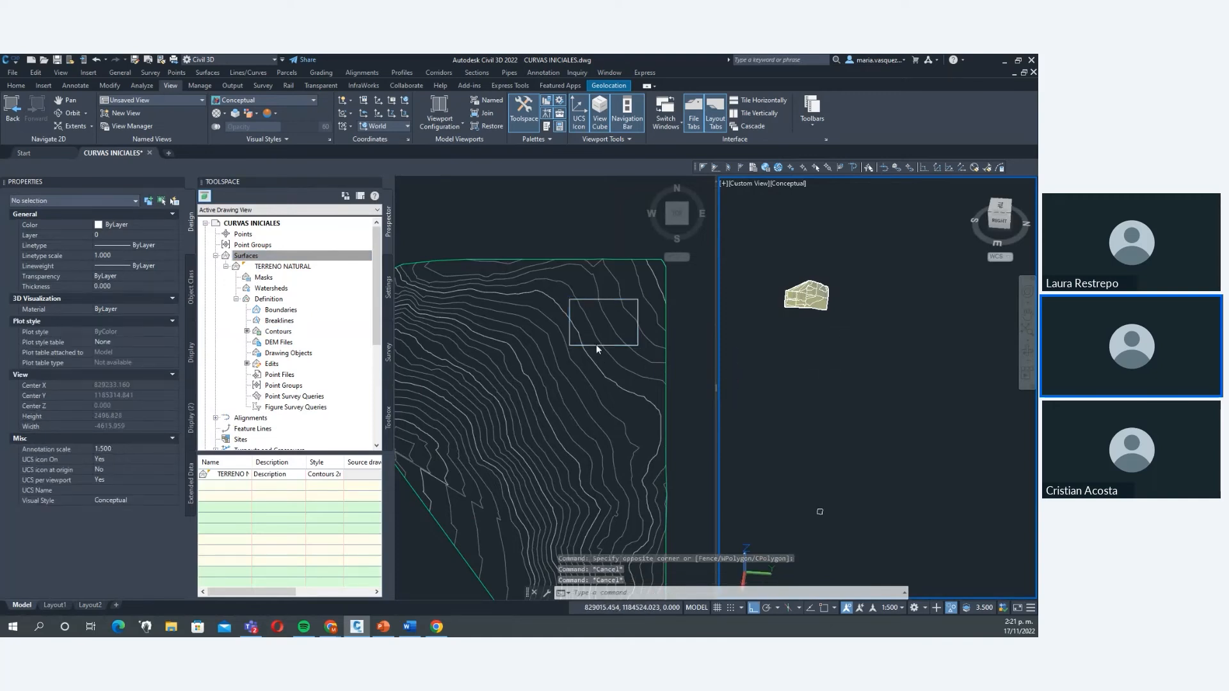
Add a spot elevation label from the TERRENO NATURAL surface at the centre of the rectangle in the plan viewport.
click(622, 318)
scroll(621, 315, up, 4)
click(618, 334)
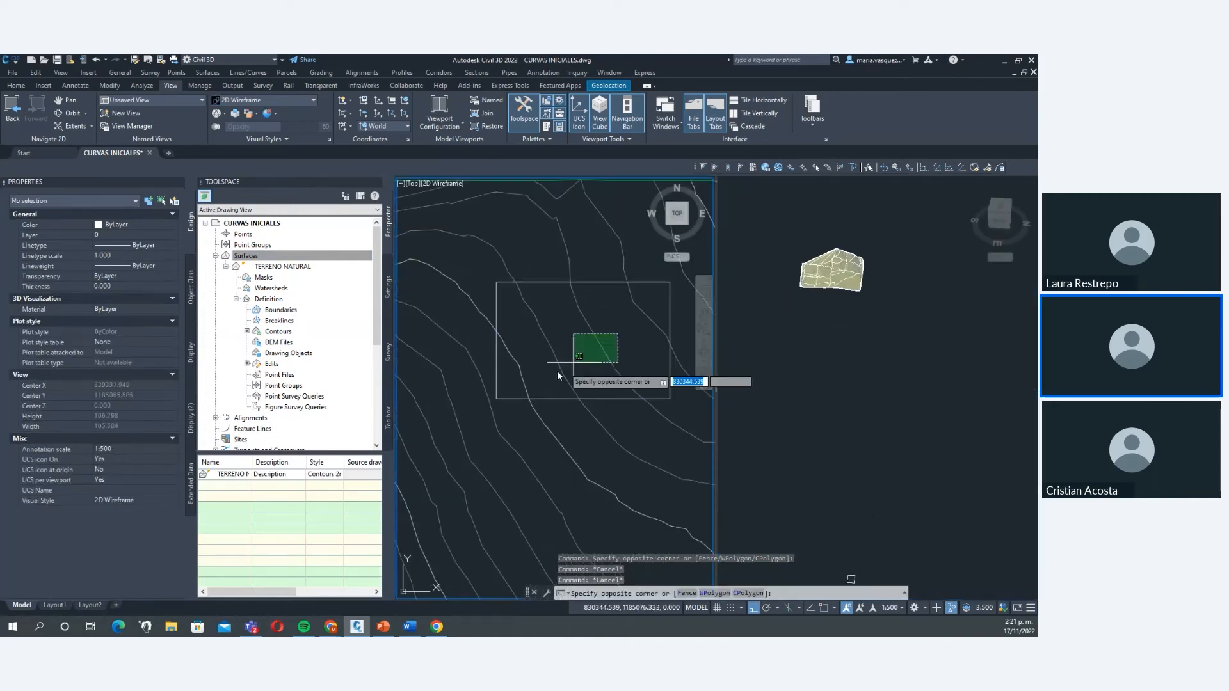
click(558, 376)
scroll(609, 348, down, 3)
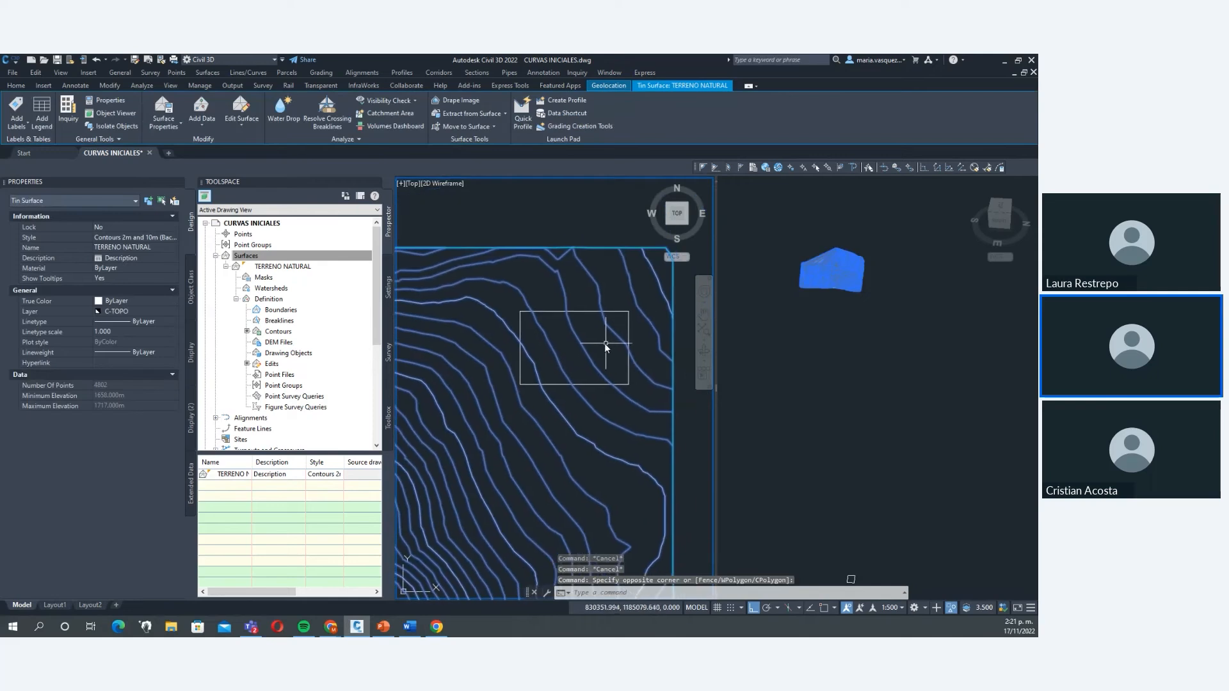
click(16, 128)
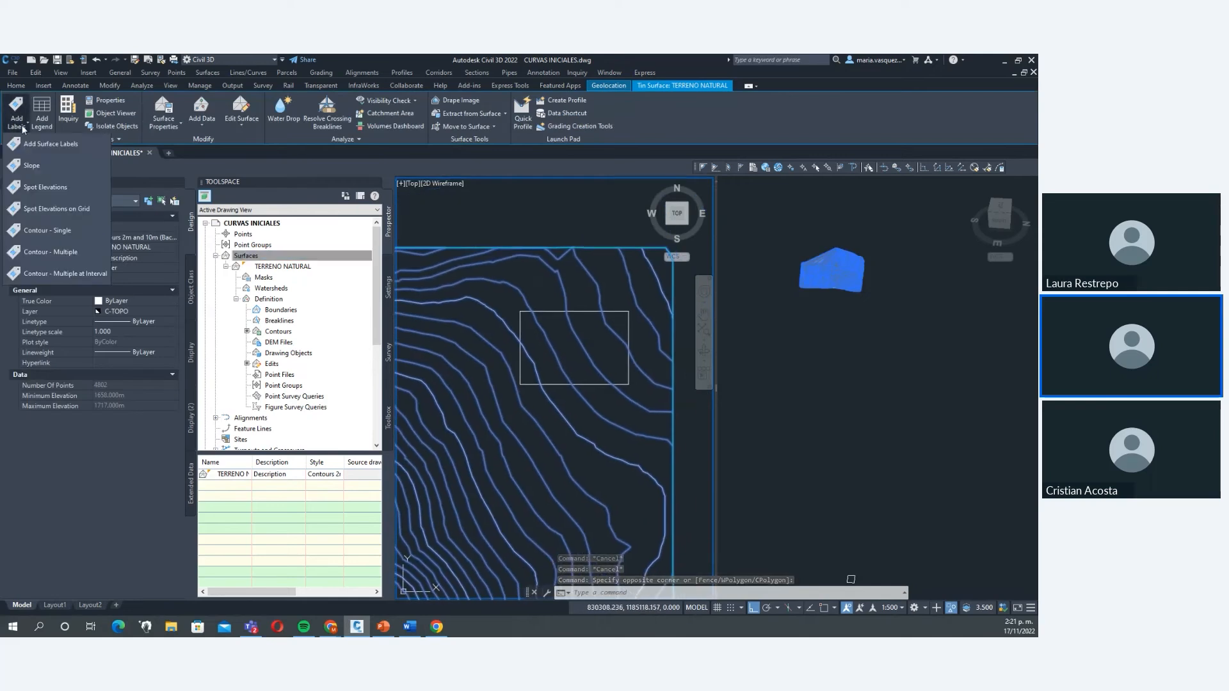
click(54, 187)
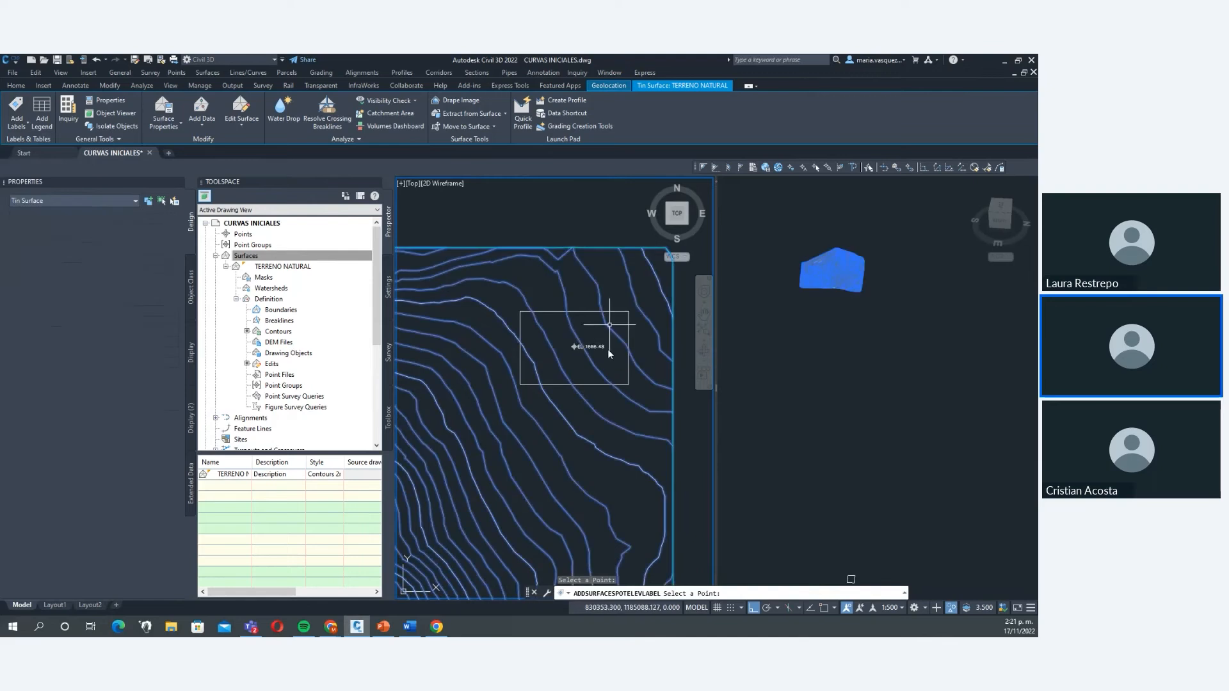
key(Escape)
key(Escape)
scroll(600, 353, up, 2)
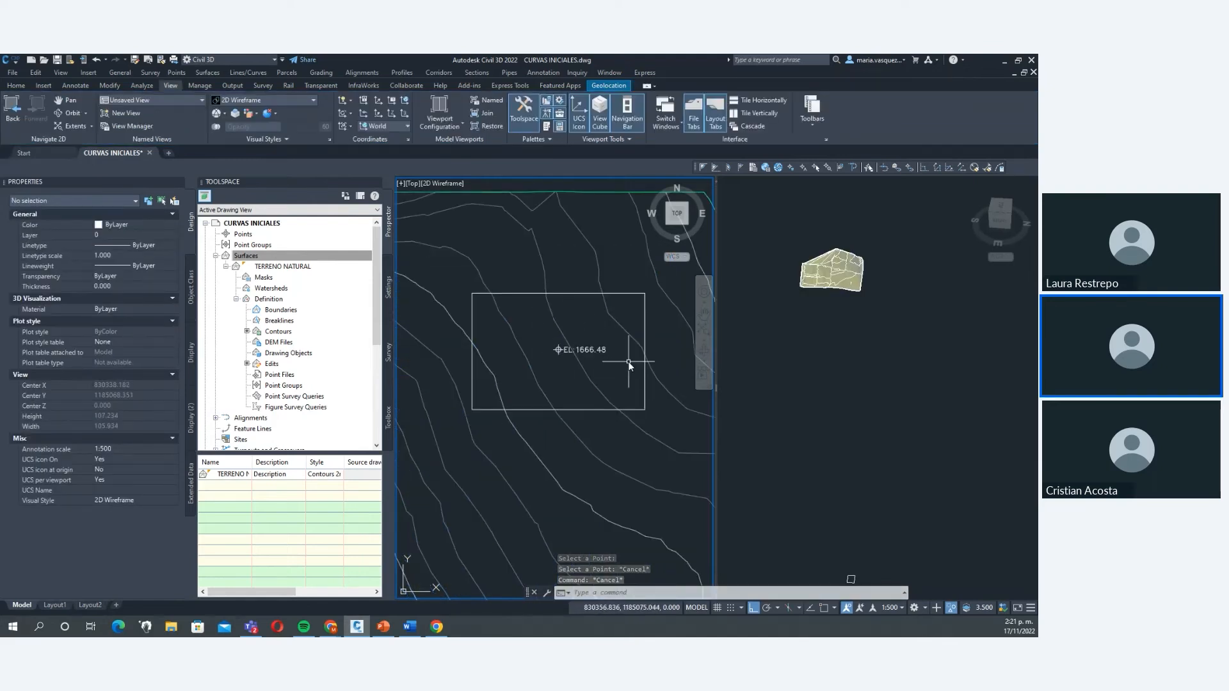
click(567, 294)
click(147, 415)
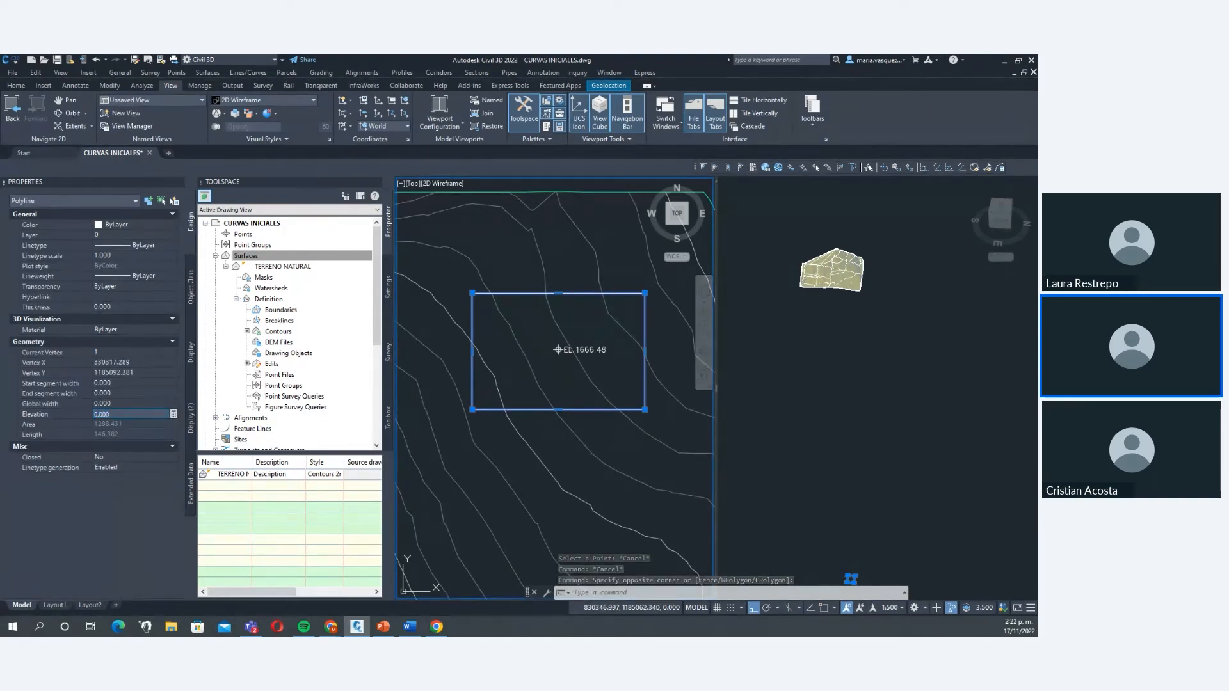
key(alt+Tab)
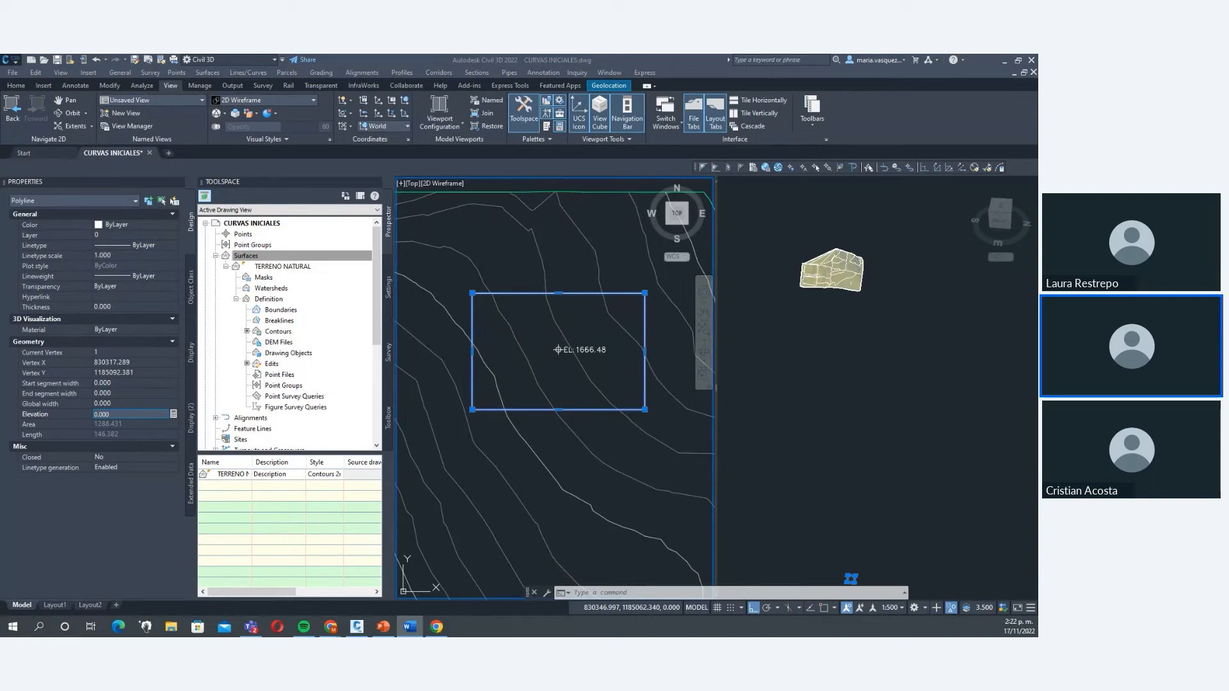
click(124, 413)
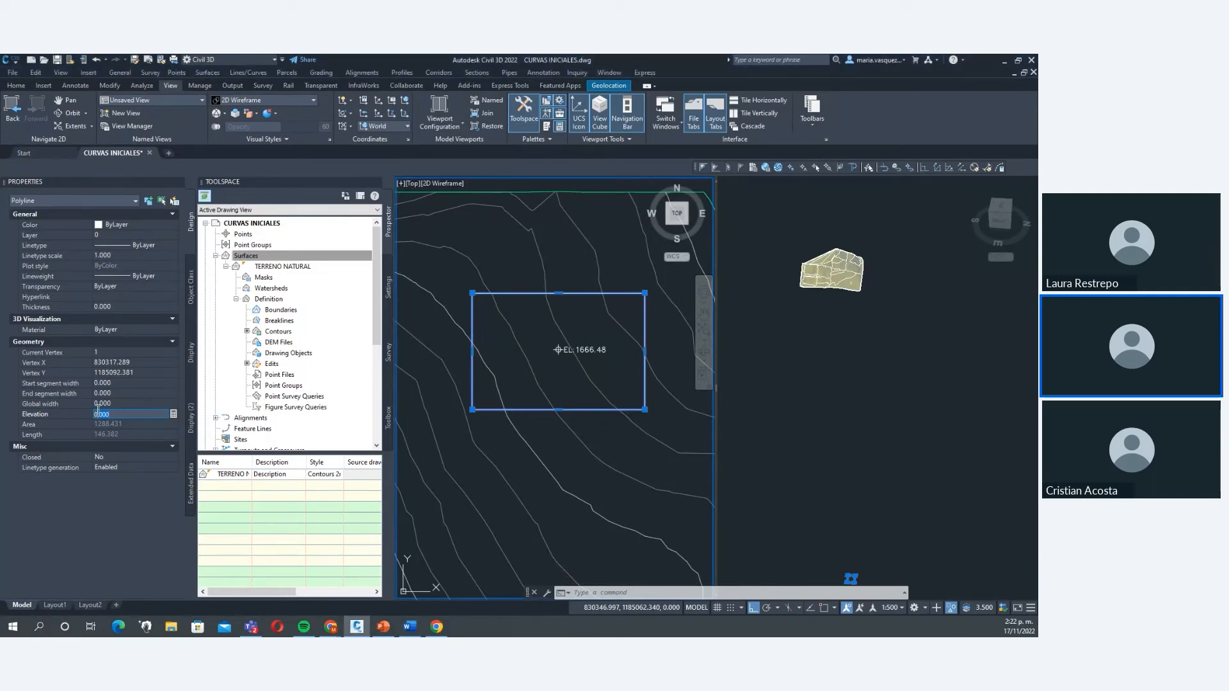
key(Escape)
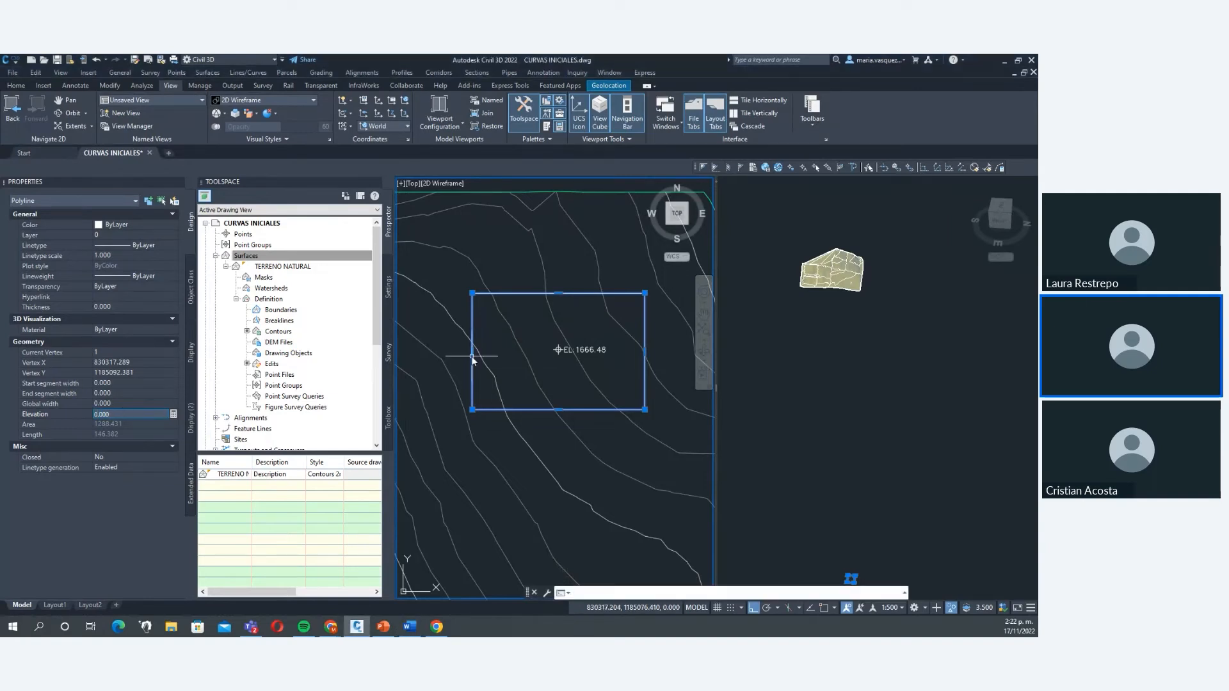
text(1)
key(Escape)
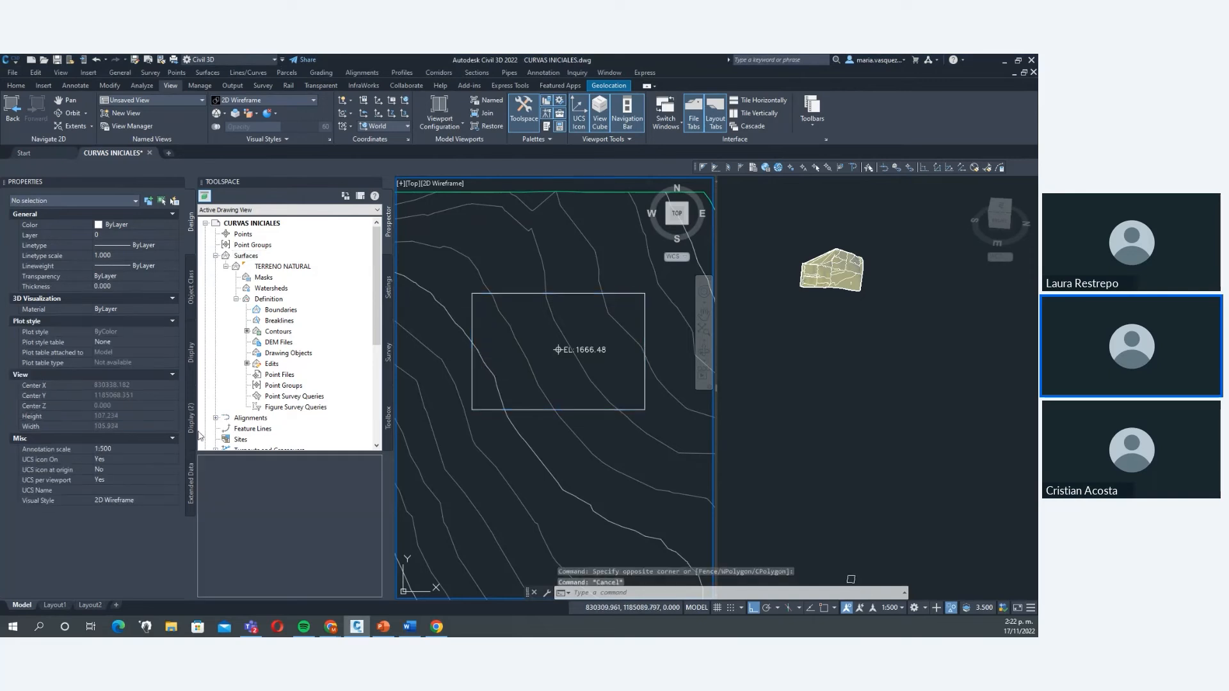
Set the rectangular polyline's elevation to 1664.
click(627, 301)
click(626, 301)
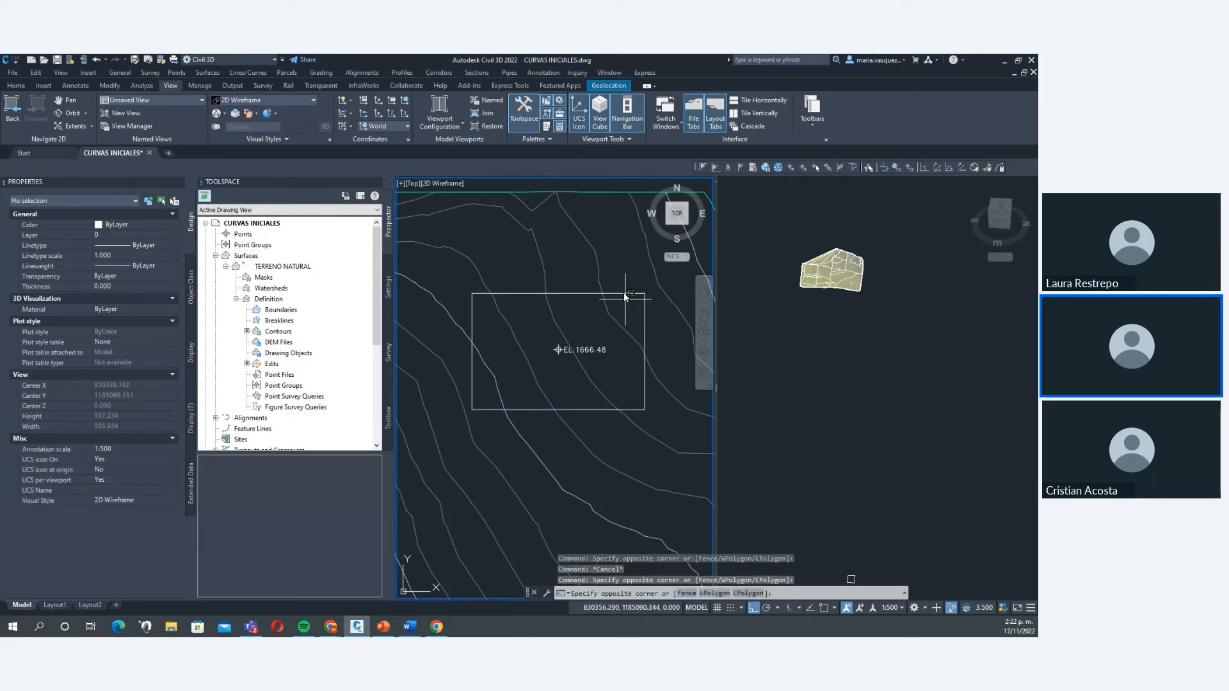
click(615, 281)
click(100, 415)
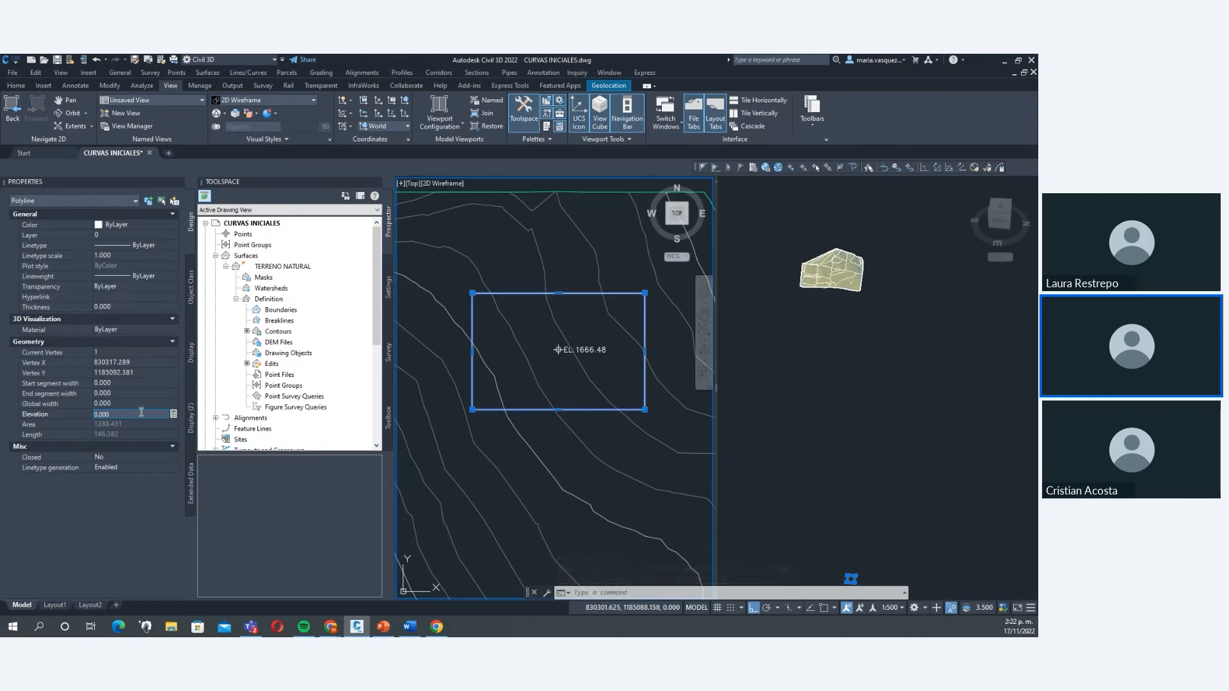
key(BackSpace)
text(1664)
key(Return)
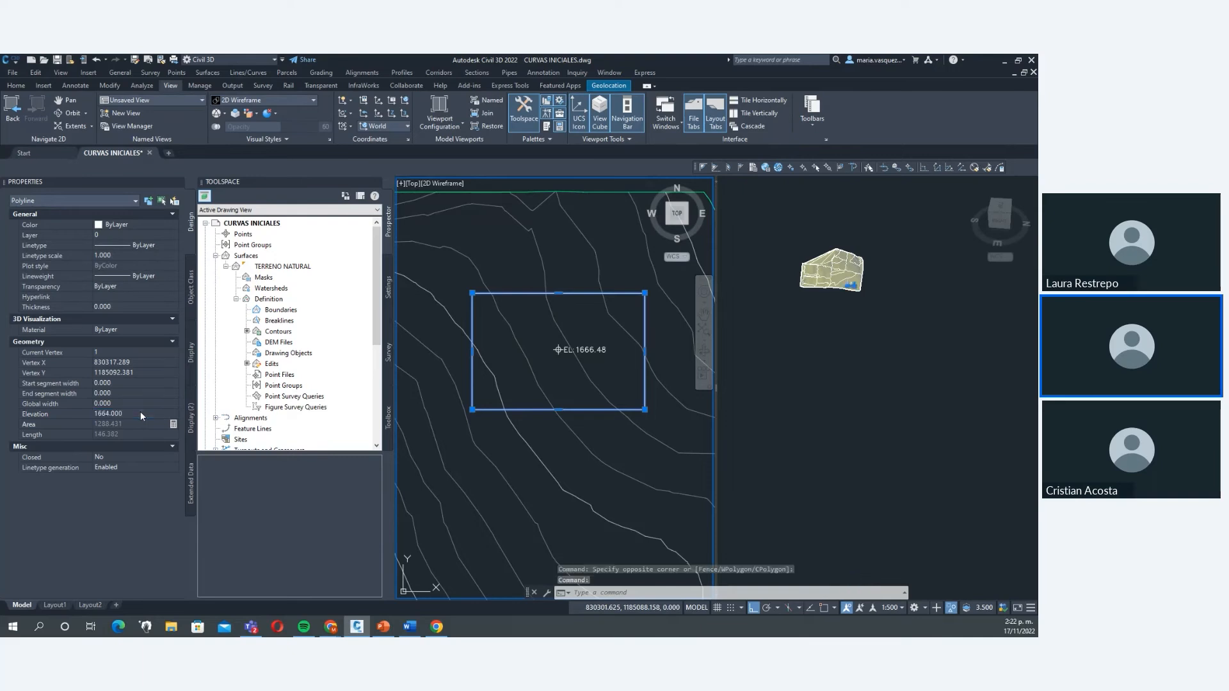
Examine how the rectangle sits against the terrain surface in the 3D viewport, then clear the selection.
click(873, 375)
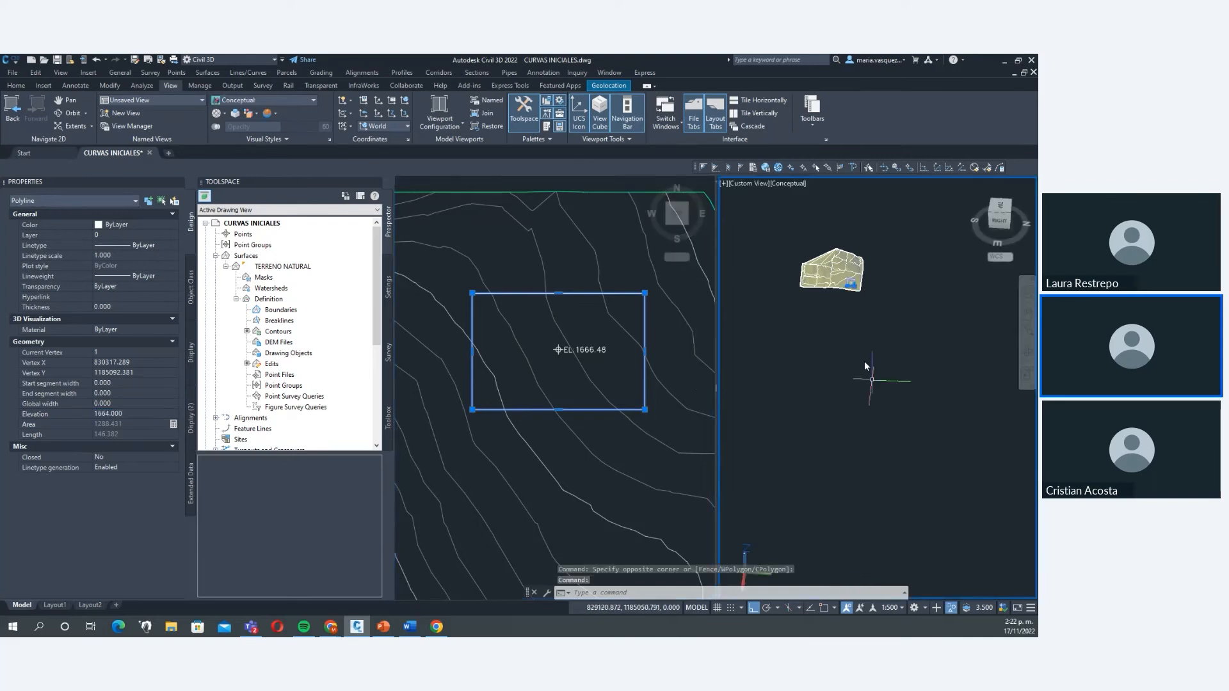
scroll(882, 264, up, 3)
scroll(882, 264, up, 3)
scroll(813, 372, up, 1)
middle_drag(816, 316, 803, 345)
key(Escape)
scroll(861, 357, up, 1)
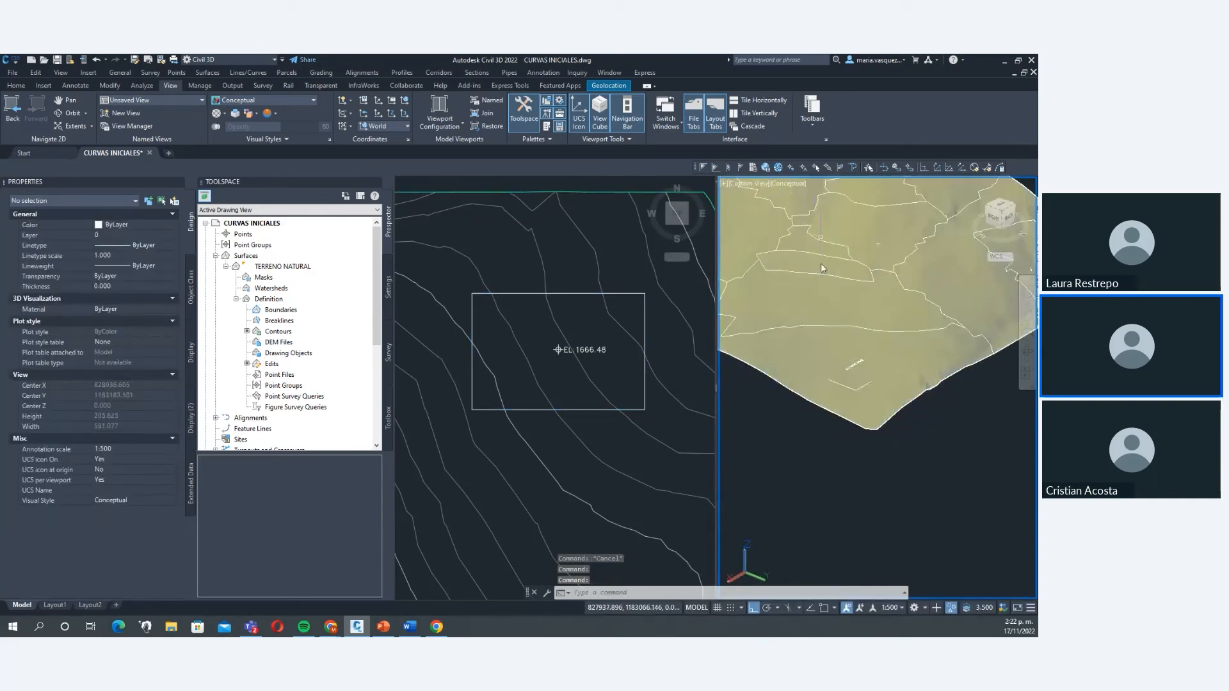
middle_drag(824, 269, 821, 391)
Apply the 2D Wireframe visual style to the 3D viewport and orbit it to show the whole rectangle within the terrain mesh.
click(790, 186)
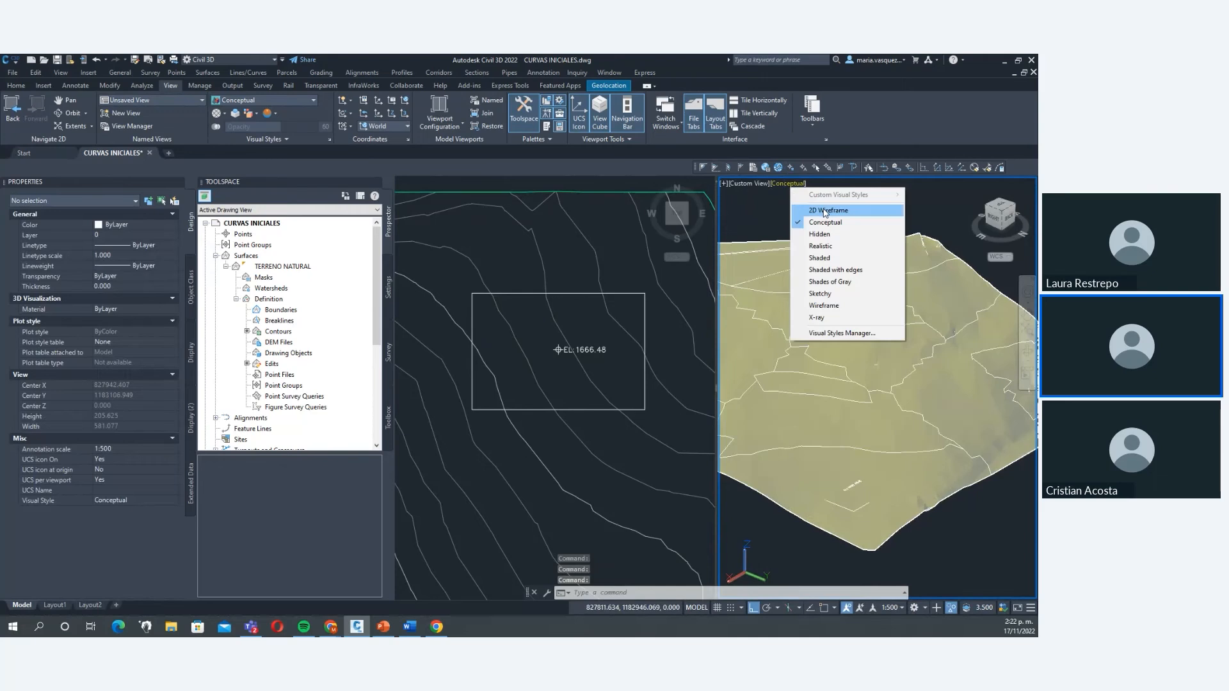
click(826, 211)
shift+middle_drag(871, 508, 913, 434)
scroll(910, 431, down, 3)
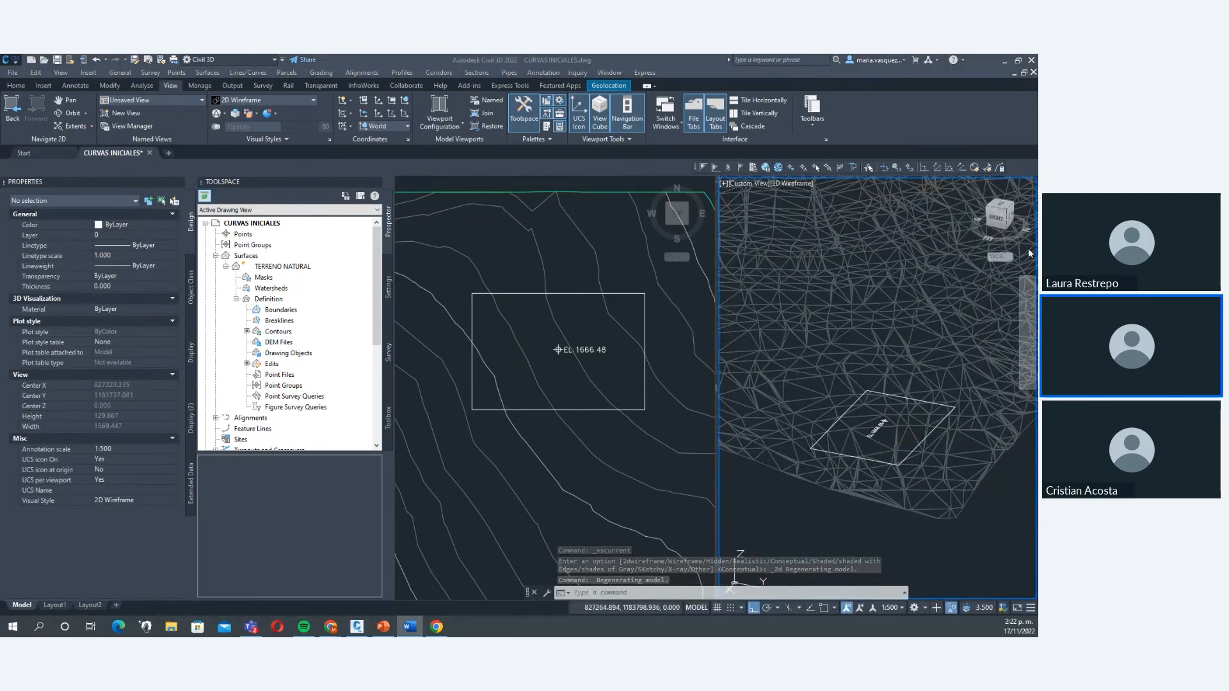
Close the object properties palette and open the Grading Creation Tools.
click(178, 183)
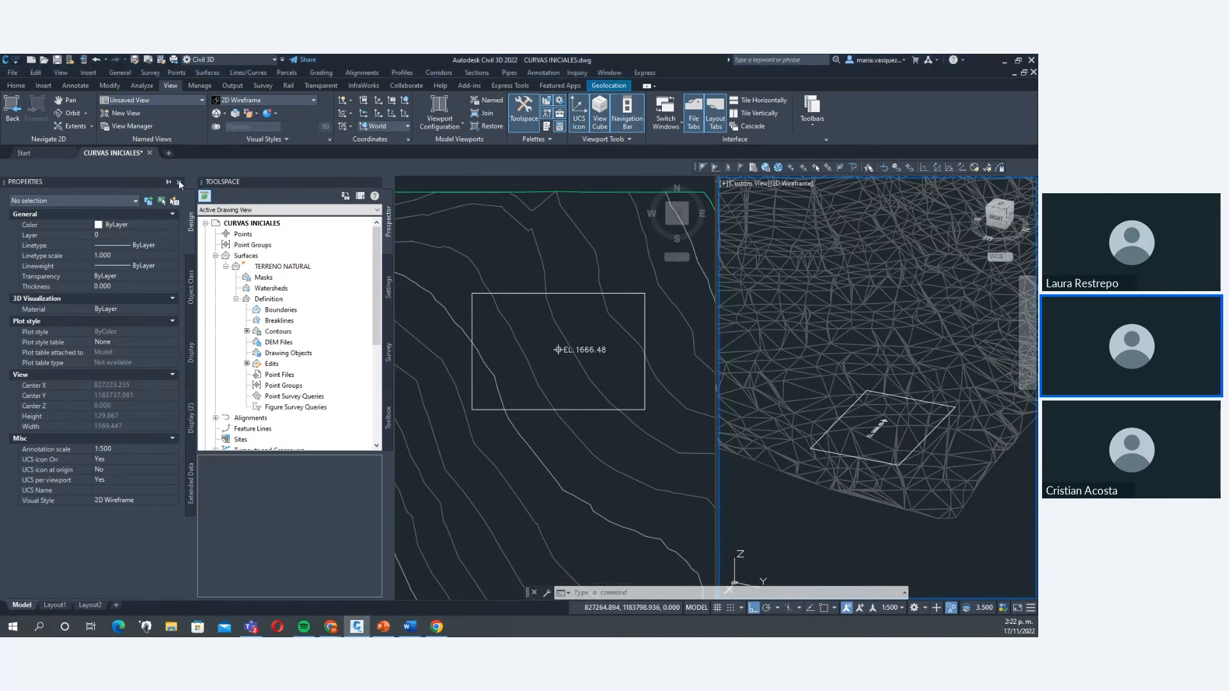
click(179, 182)
click(17, 85)
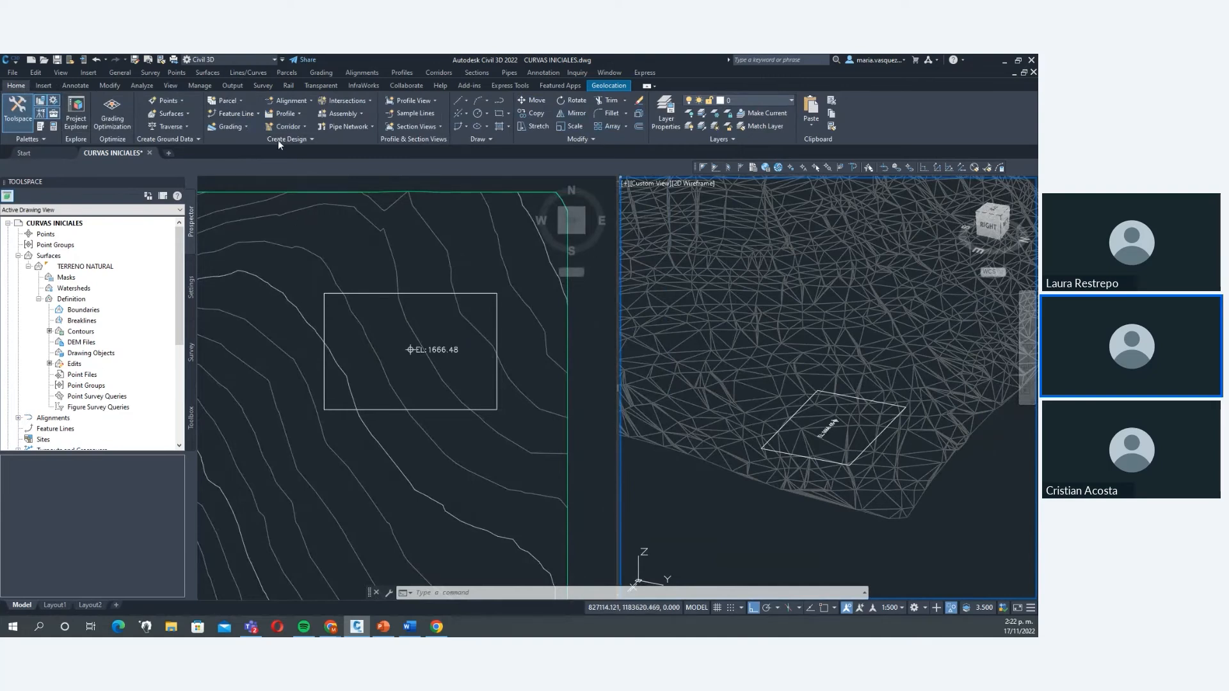
click(244, 127)
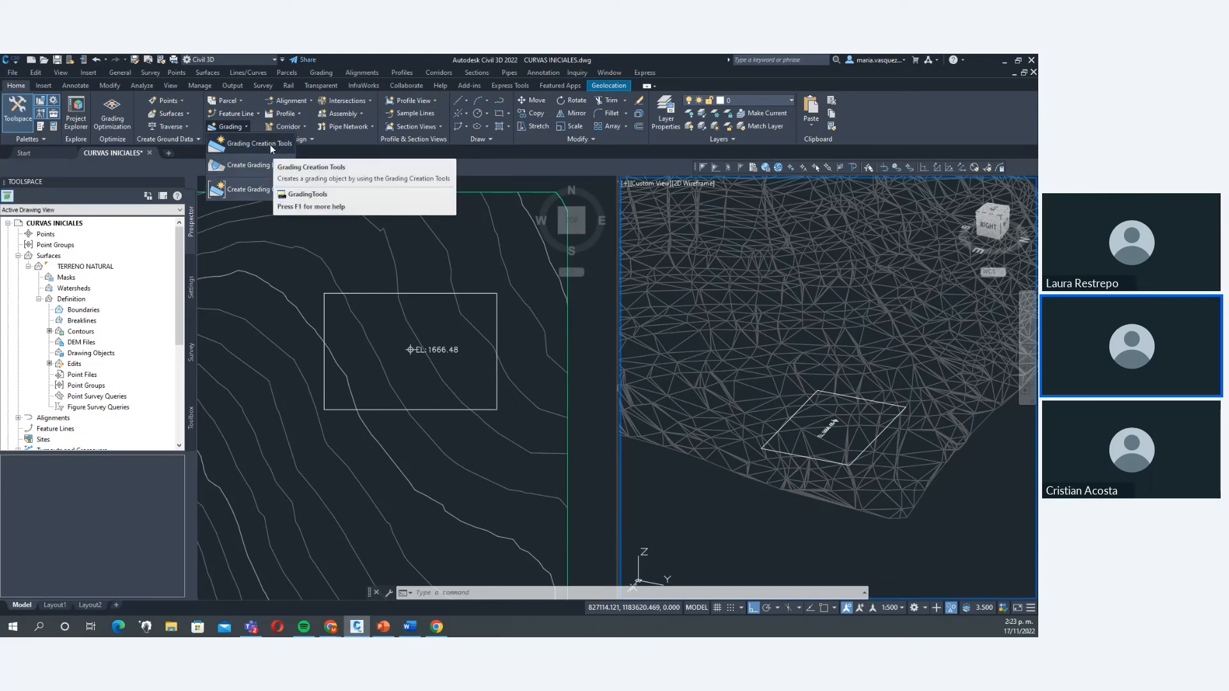
click(270, 144)
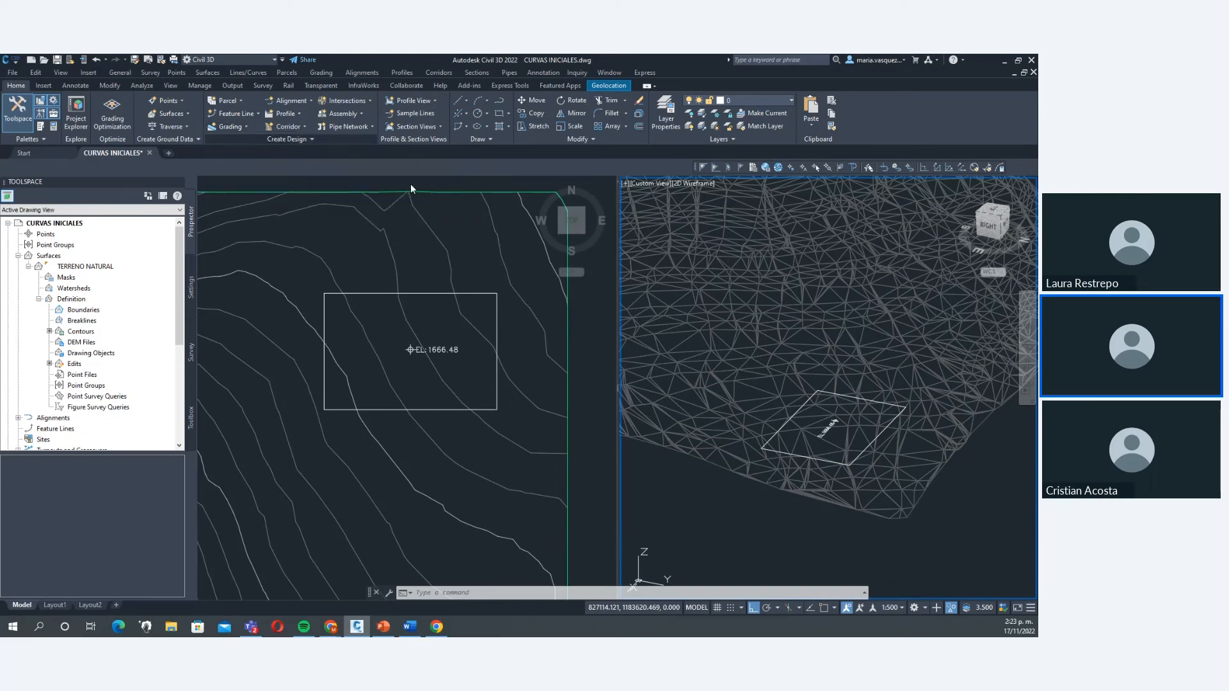
drag(1001, 108, 796, 211)
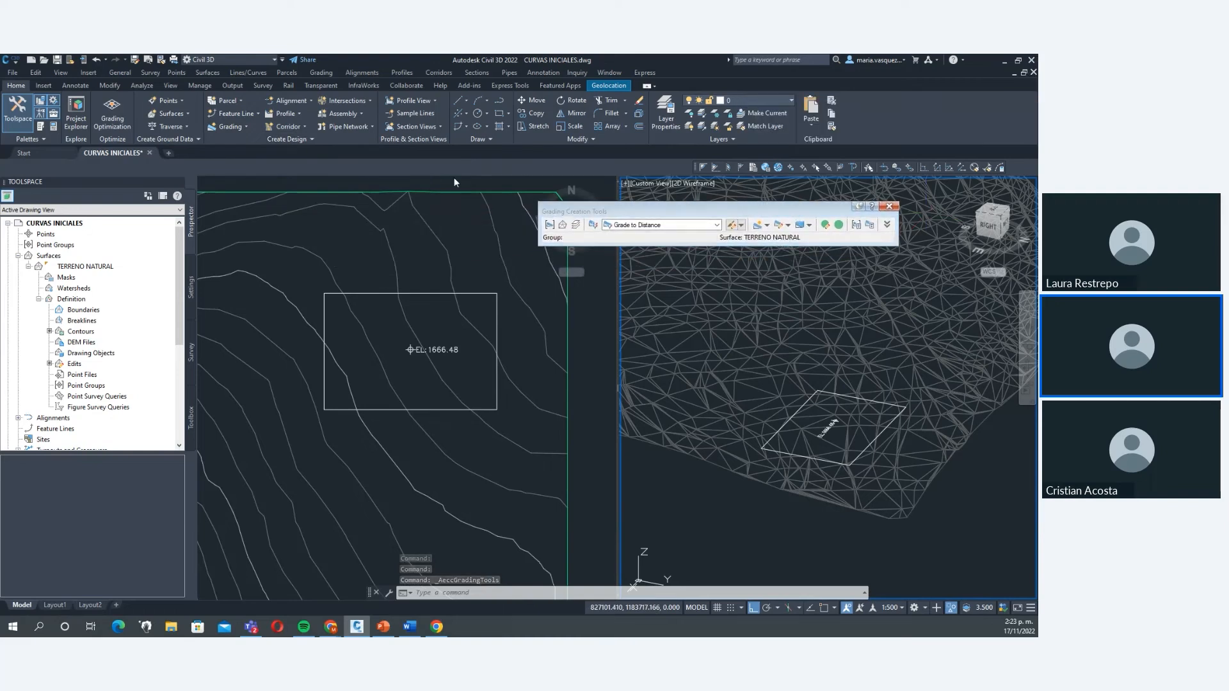
Place the grading toolbar over the plan viewport and choose Grade to Surface as the grading criteria.
click(247, 127)
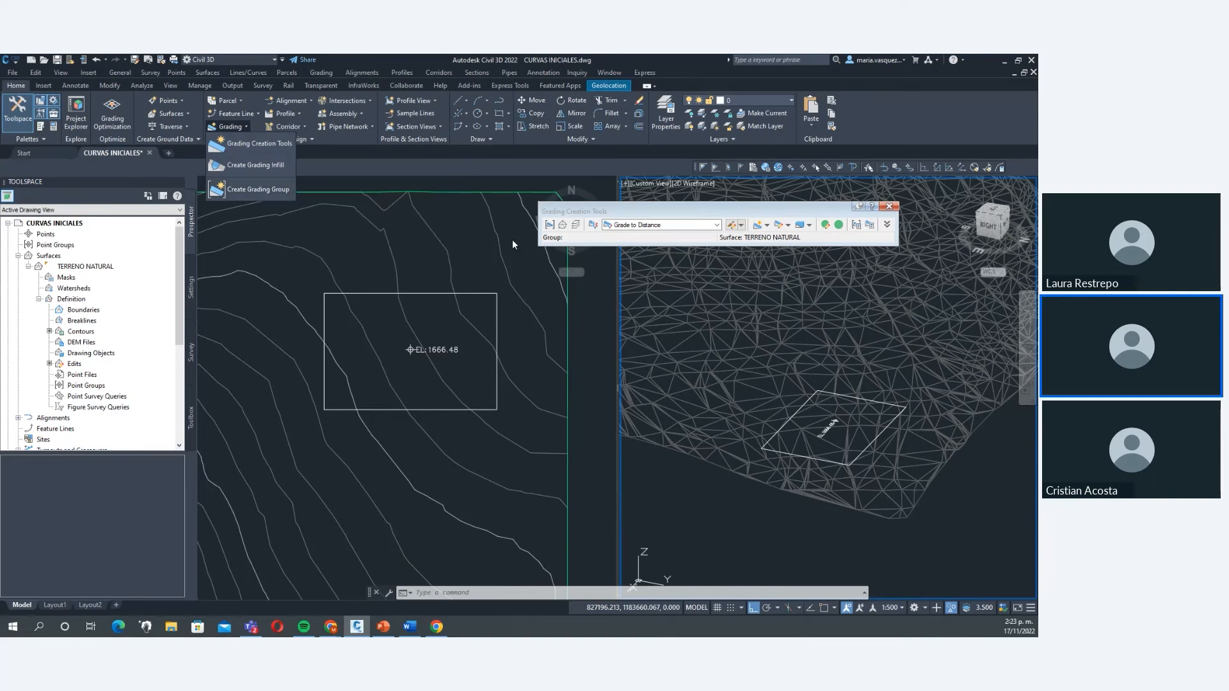
drag(611, 213, 468, 179)
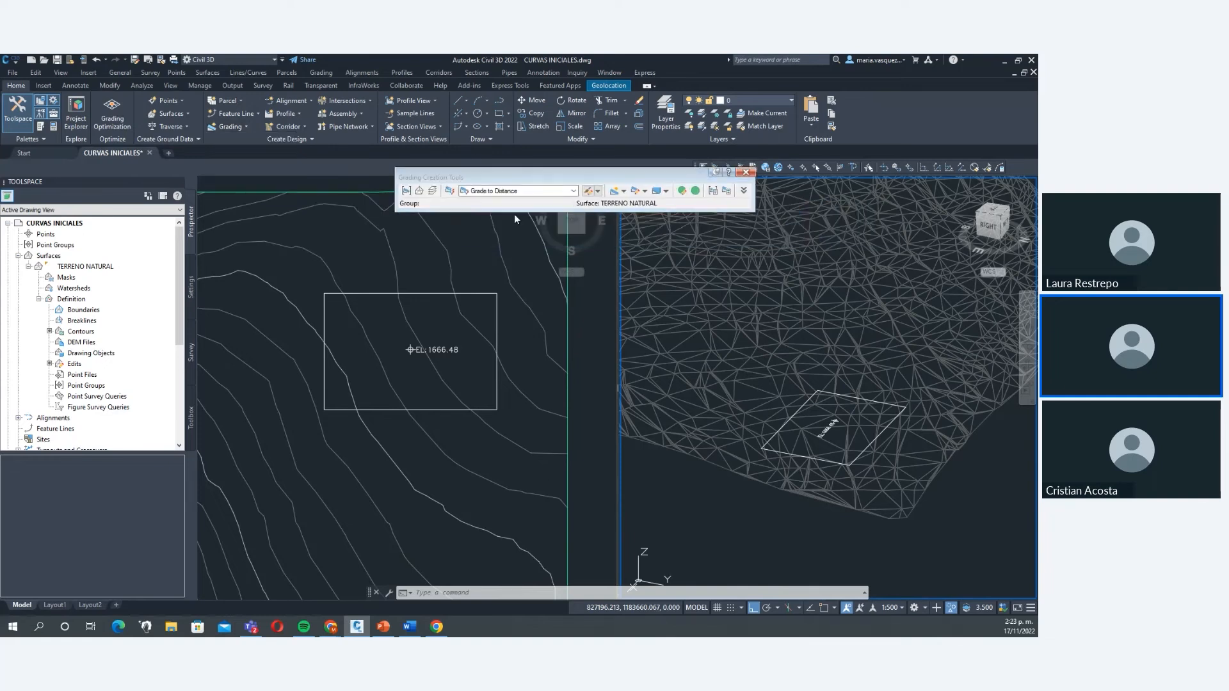
click(579, 192)
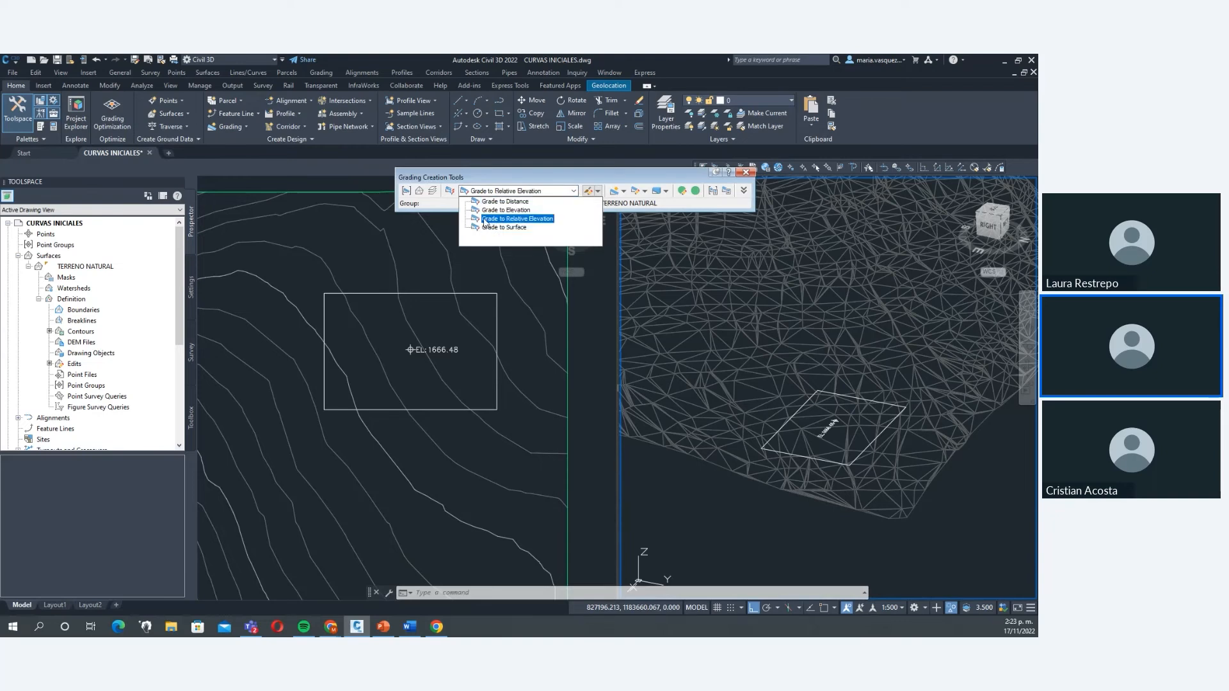
click(516, 228)
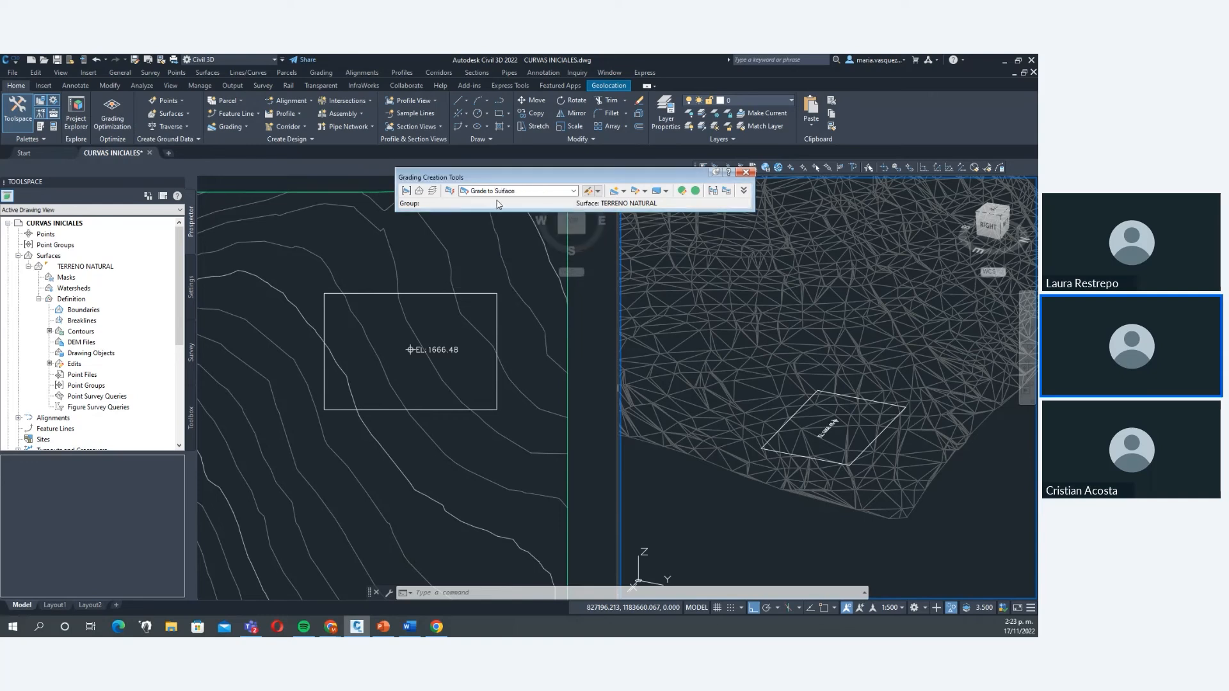
Start a grading group named EXPLANACIONES with automatic surface creation, using the Contours 1m and 5m (Design) surface style.
click(406, 192)
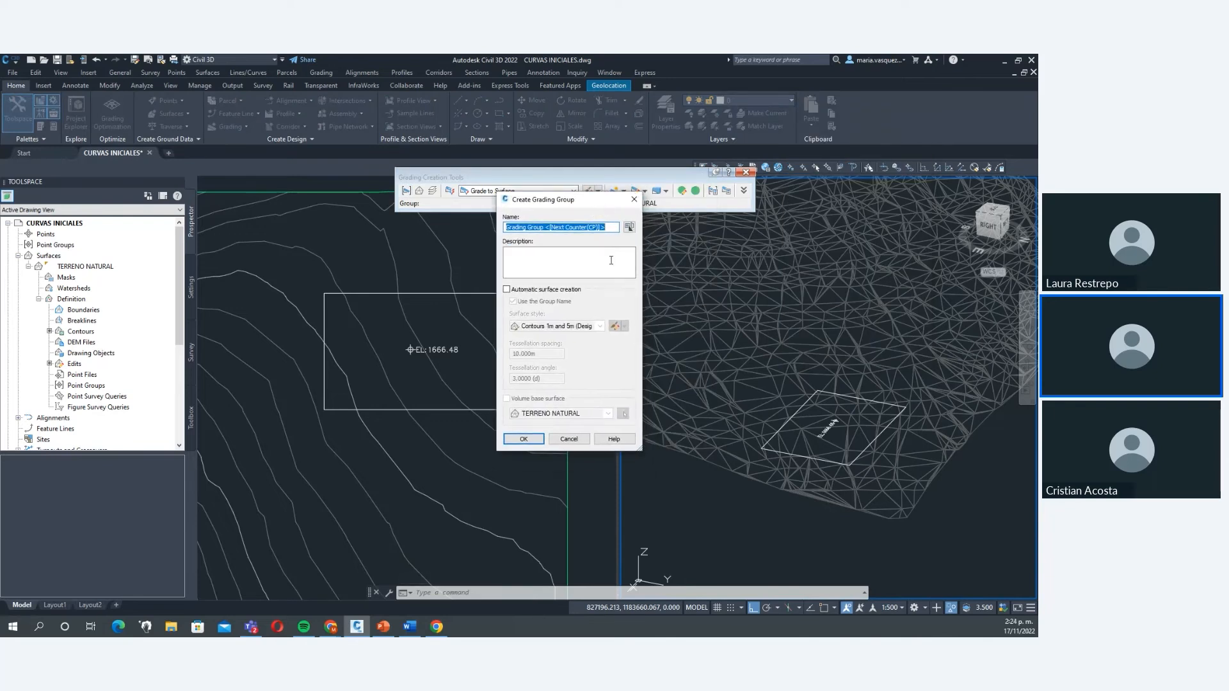
text(EXPLANAC)
text(IONES)
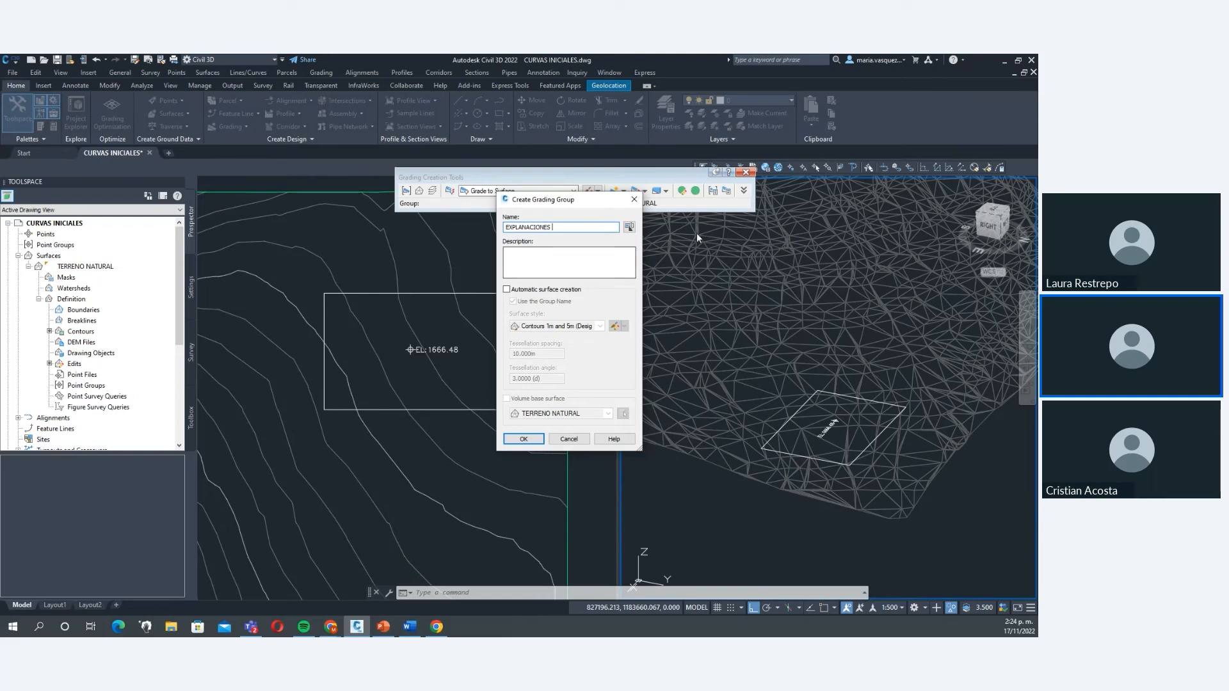
click(507, 289)
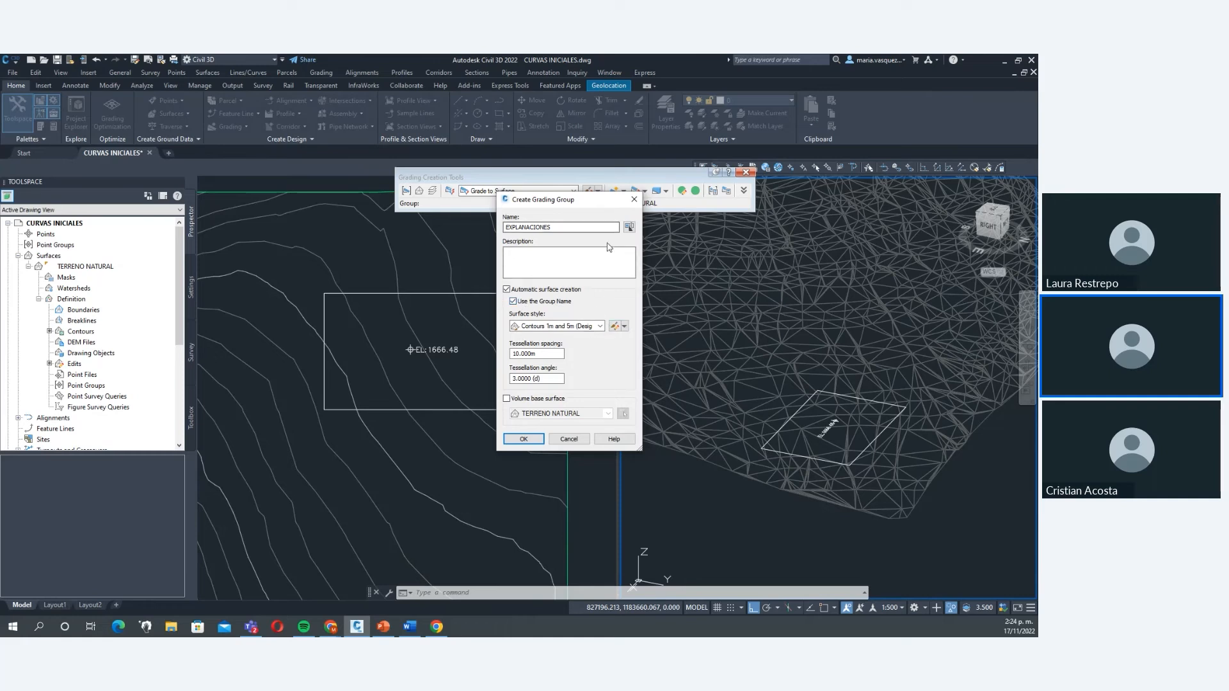
click(599, 327)
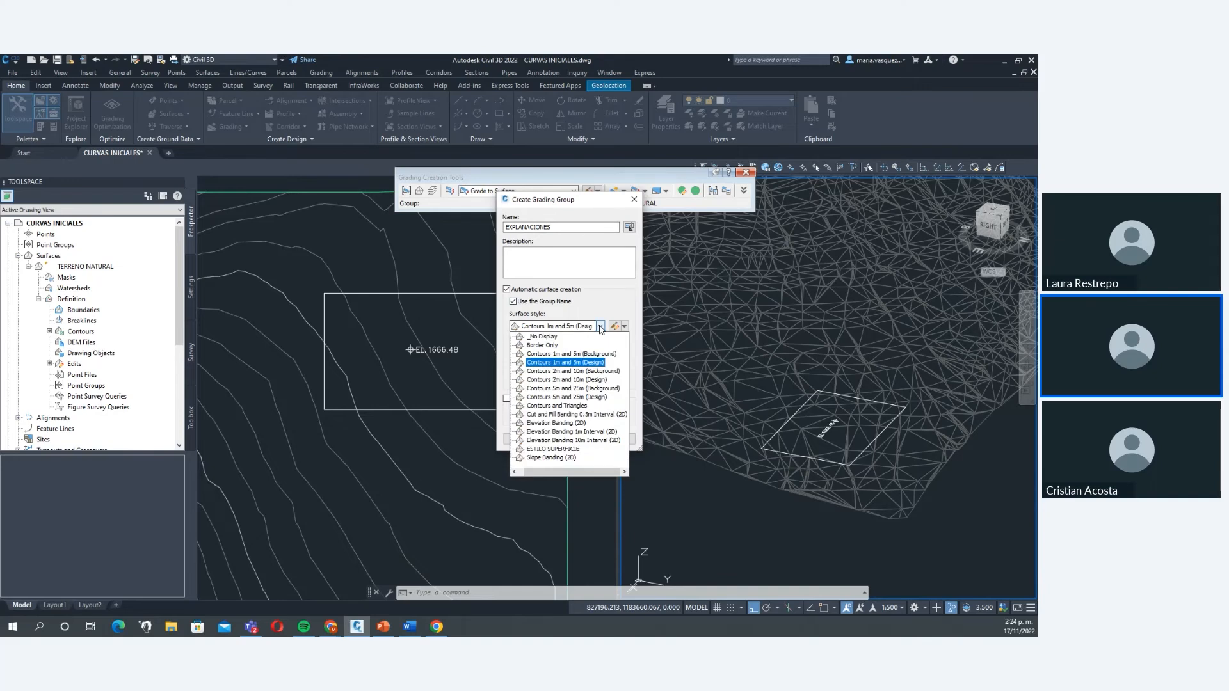
click(596, 363)
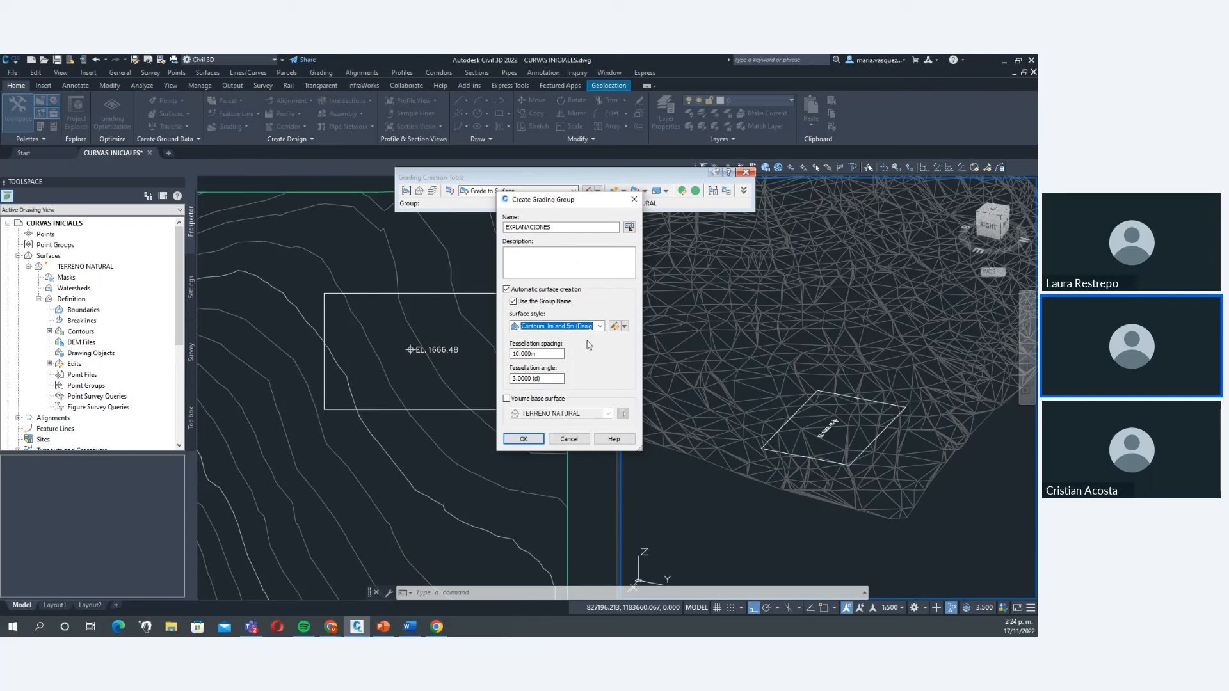
Enable the volume base surface with TERRENO NATURAL and confirm the grading group settings.
click(508, 399)
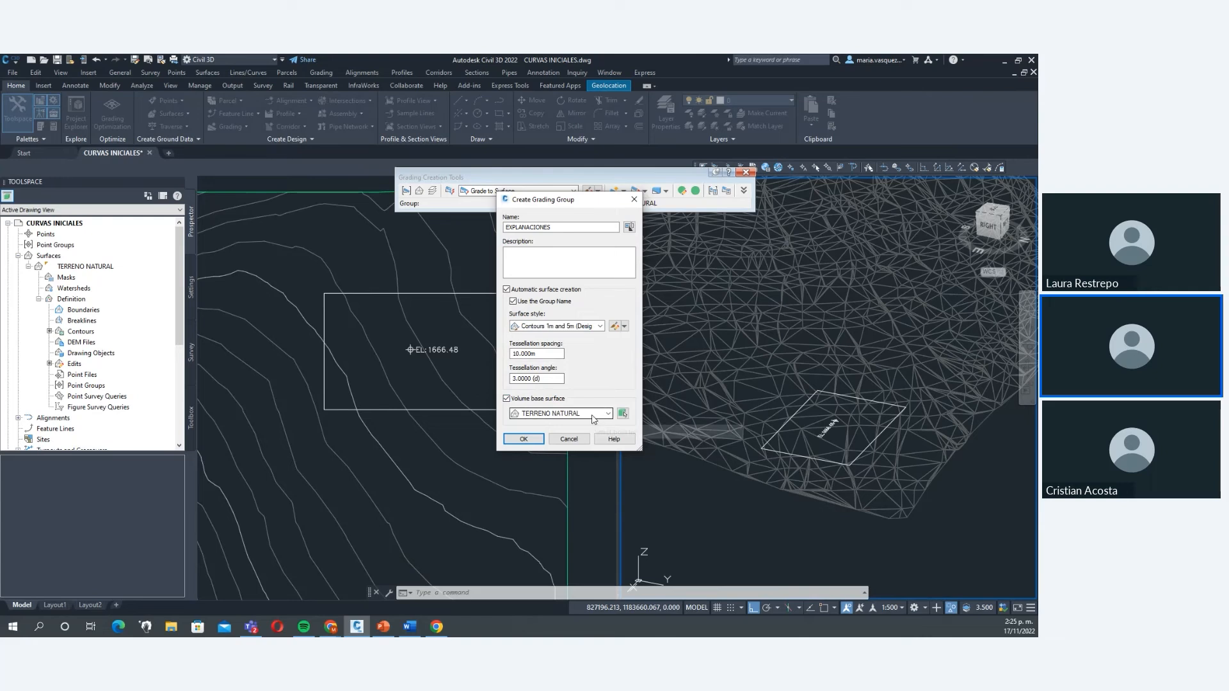
click(592, 420)
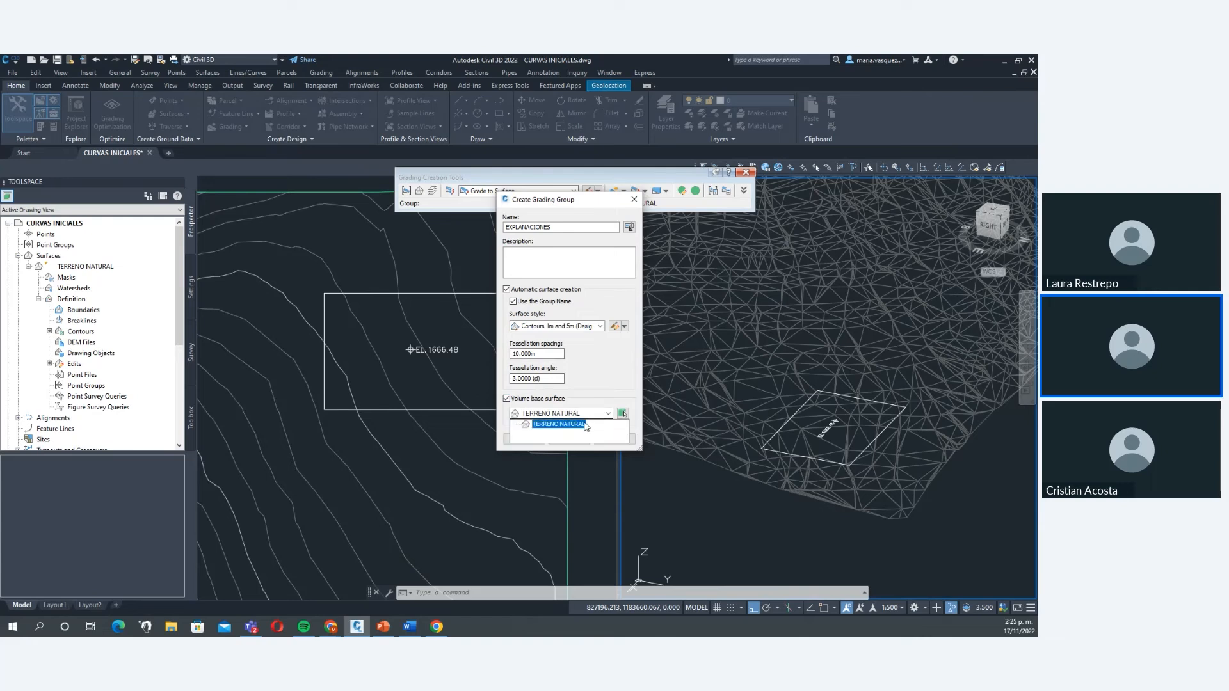
click(584, 427)
click(589, 418)
click(569, 424)
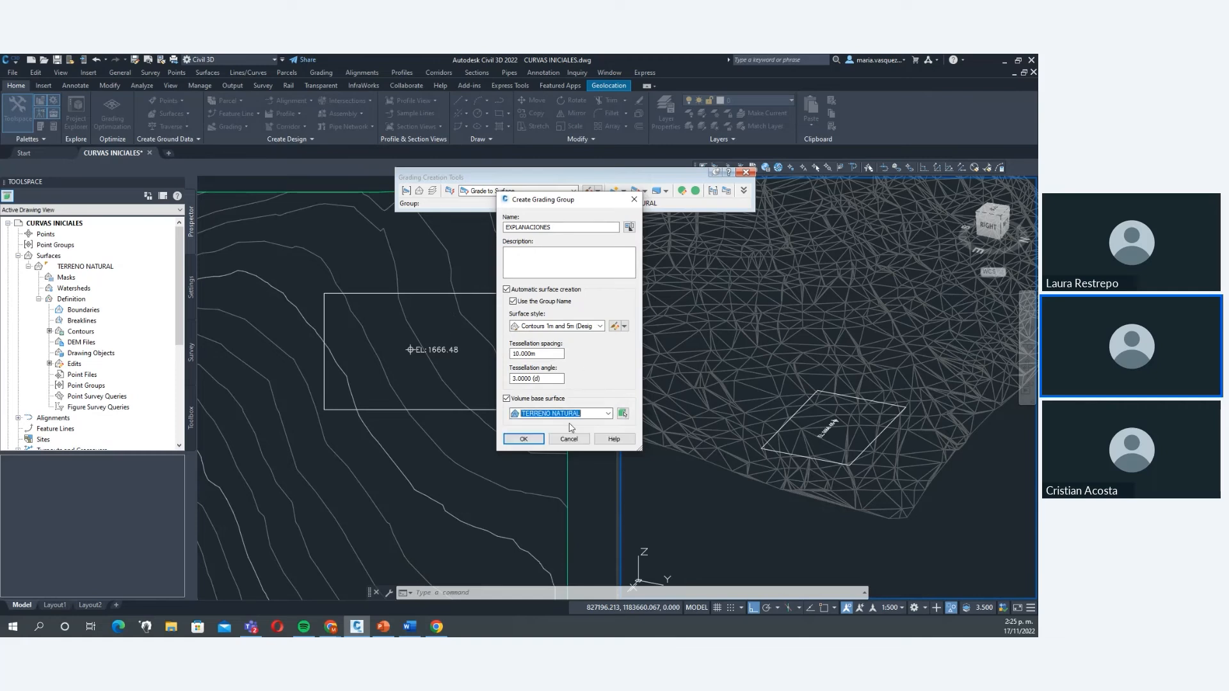
click(537, 438)
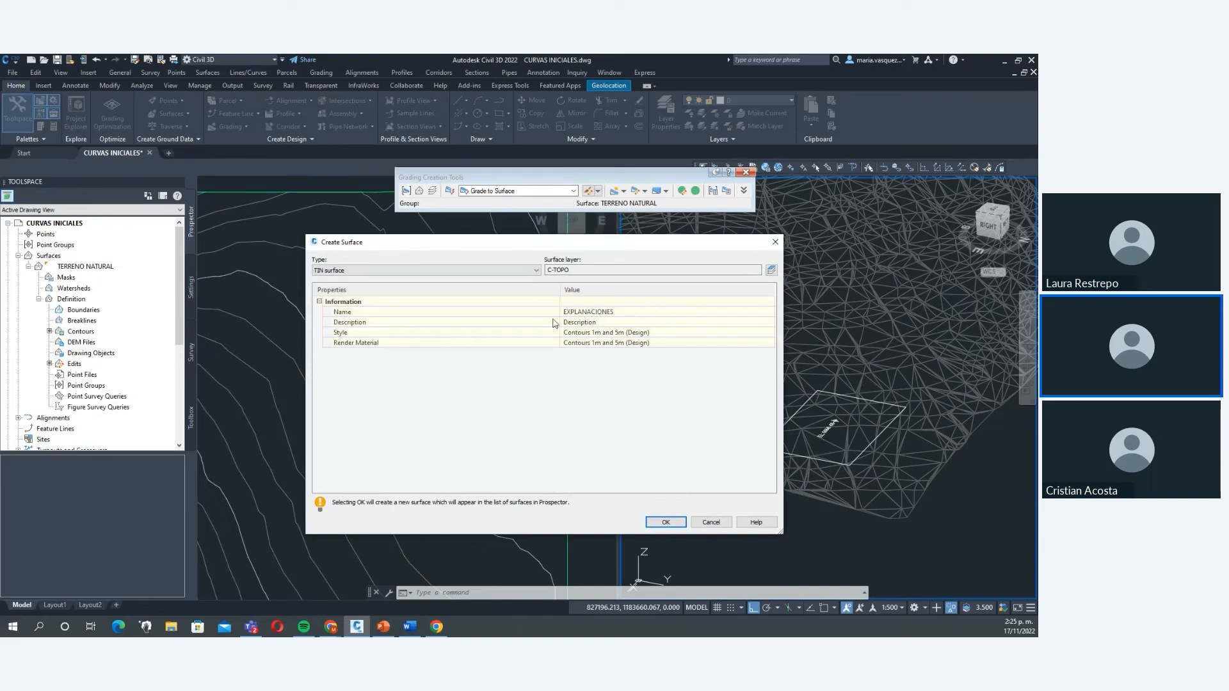
Confirm the creation of the TIN surface named EXPLANACIONES with the Contours 1m and 5m (Design) style.
click(638, 310)
click(634, 312)
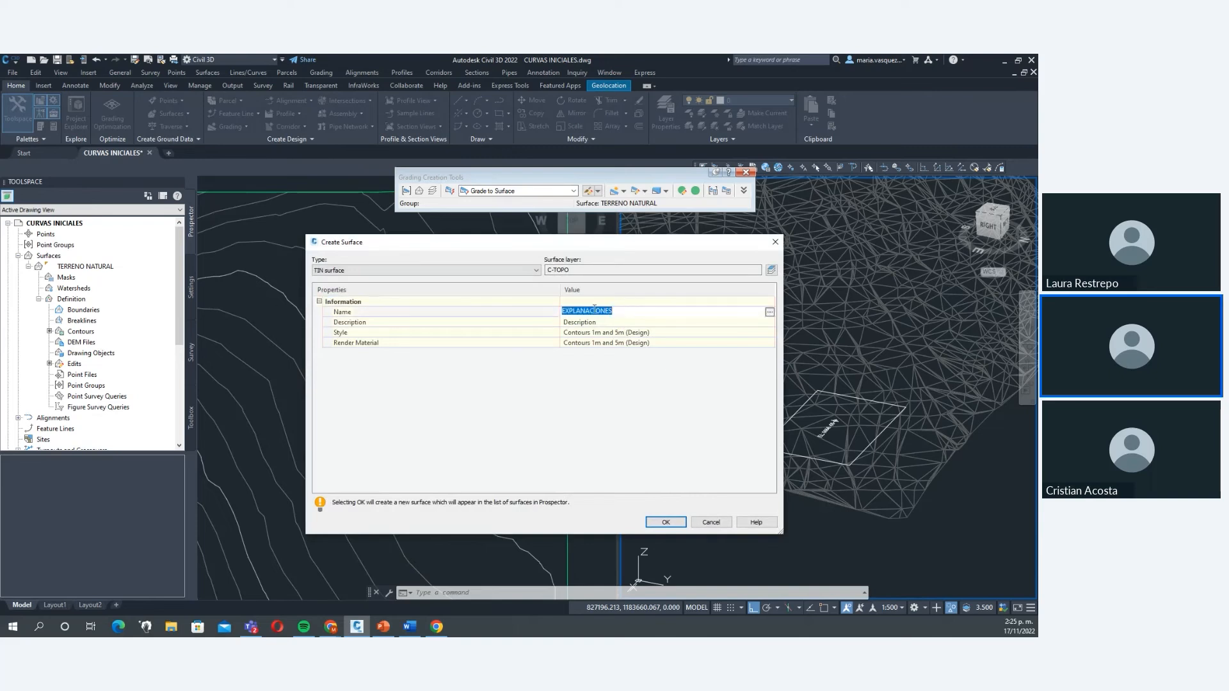
click(666, 523)
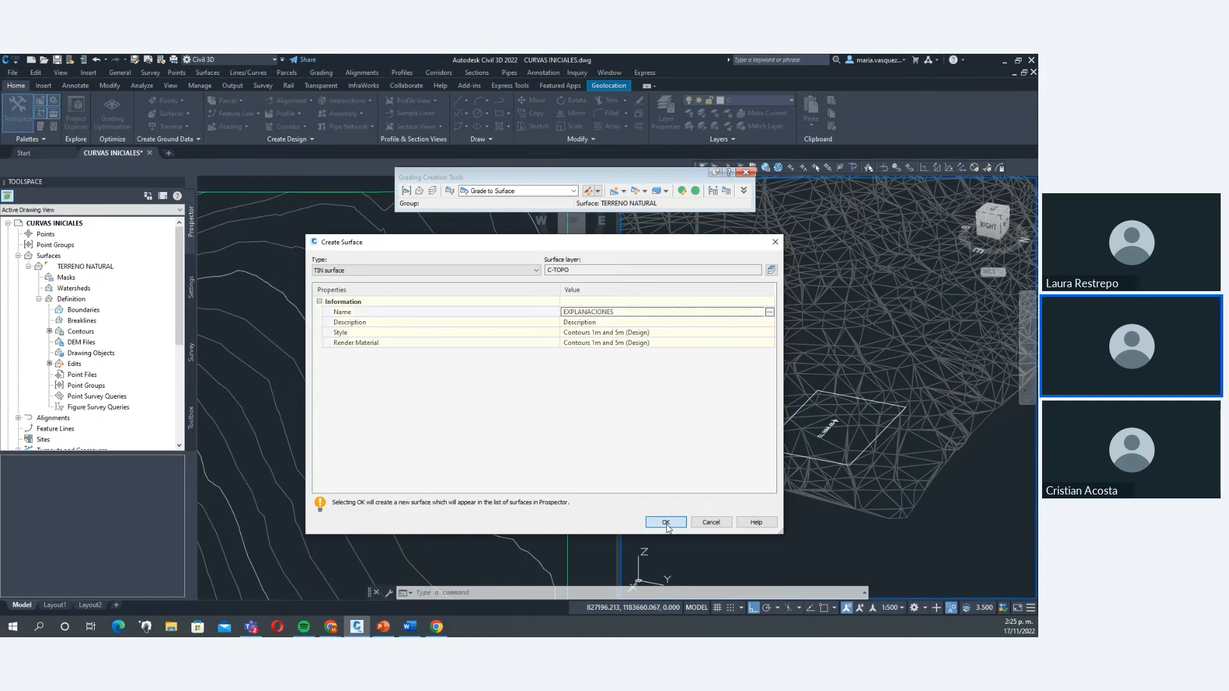
click(666, 522)
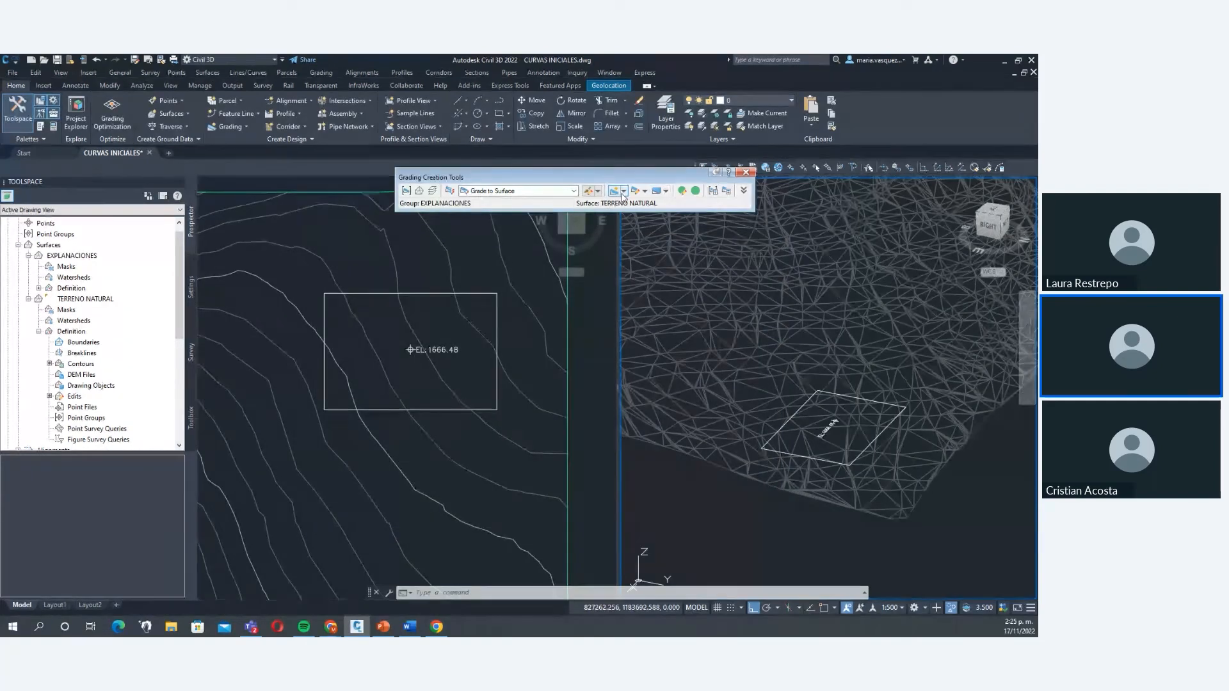
Start Create Grading and select the rectangular platform outline in the plan view as the feature to grade.
click(624, 192)
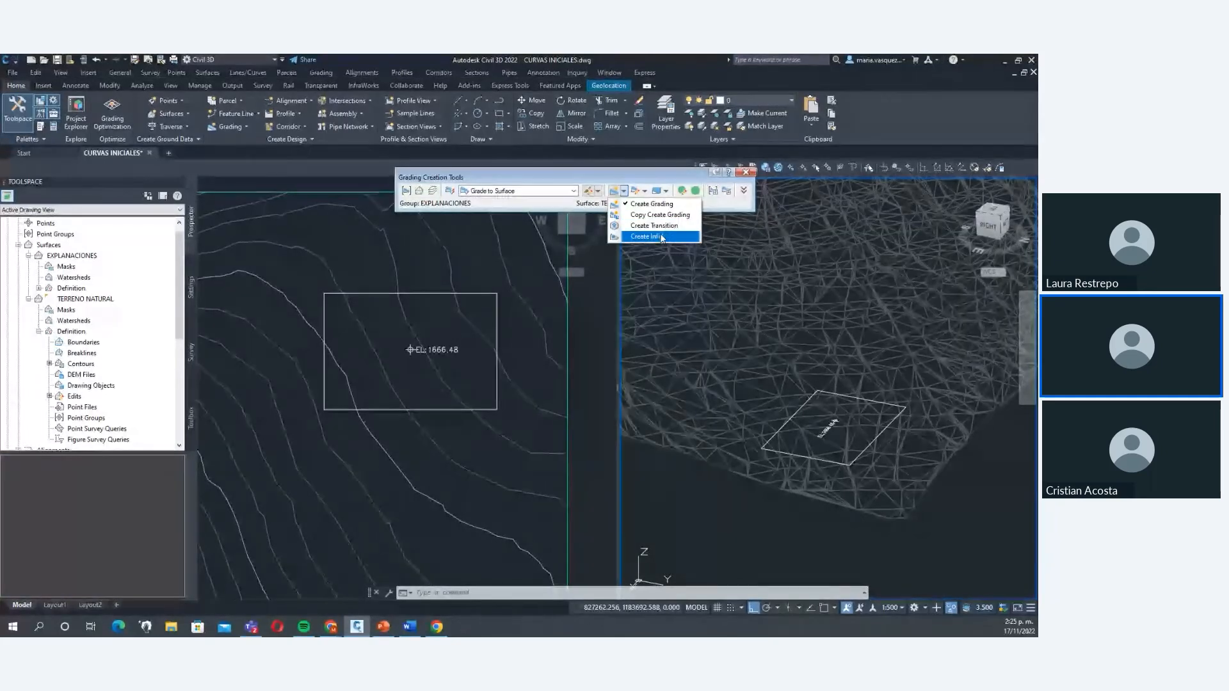
click(669, 205)
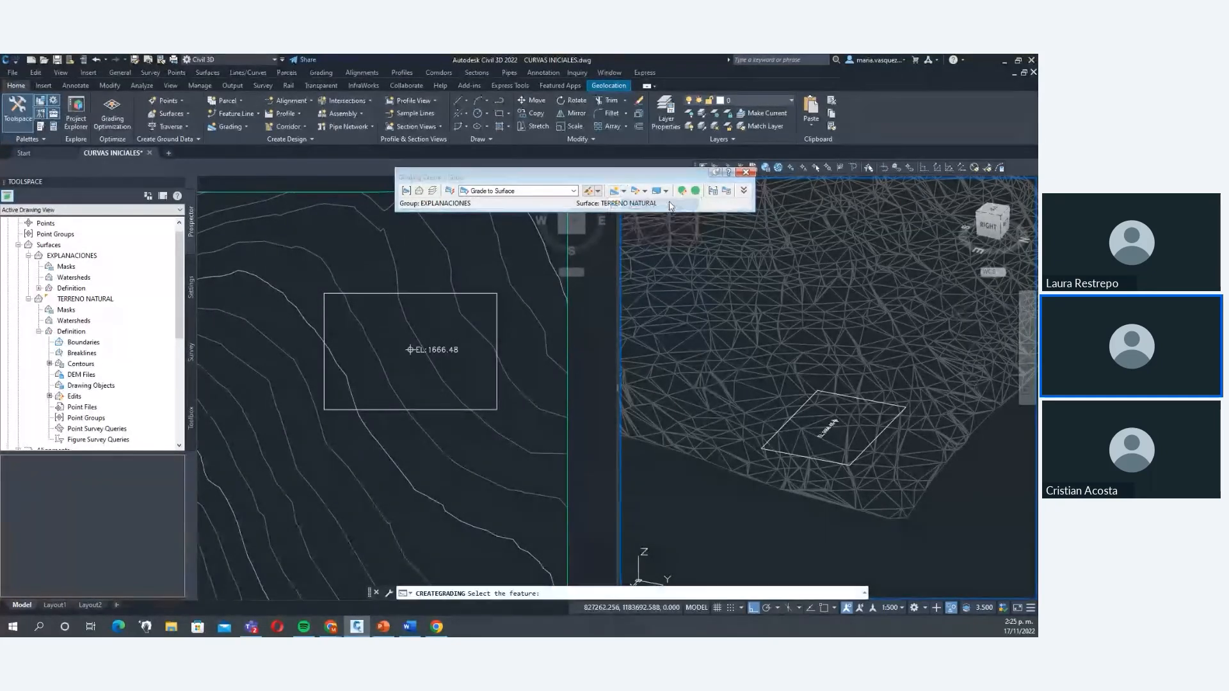
click(525, 320)
scroll(530, 323, down, 2)
middle_drag(531, 325, 482, 338)
scroll(489, 328, up, 2)
scroll(482, 339, down, 2)
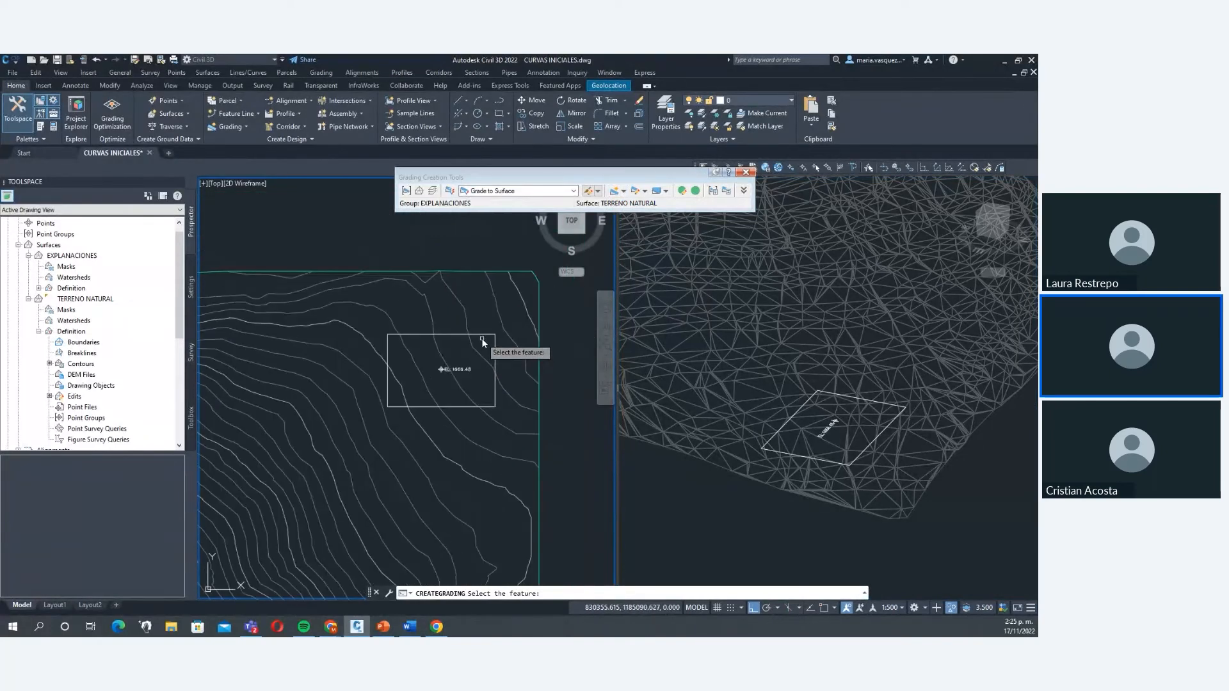
scroll(488, 329, up, 2)
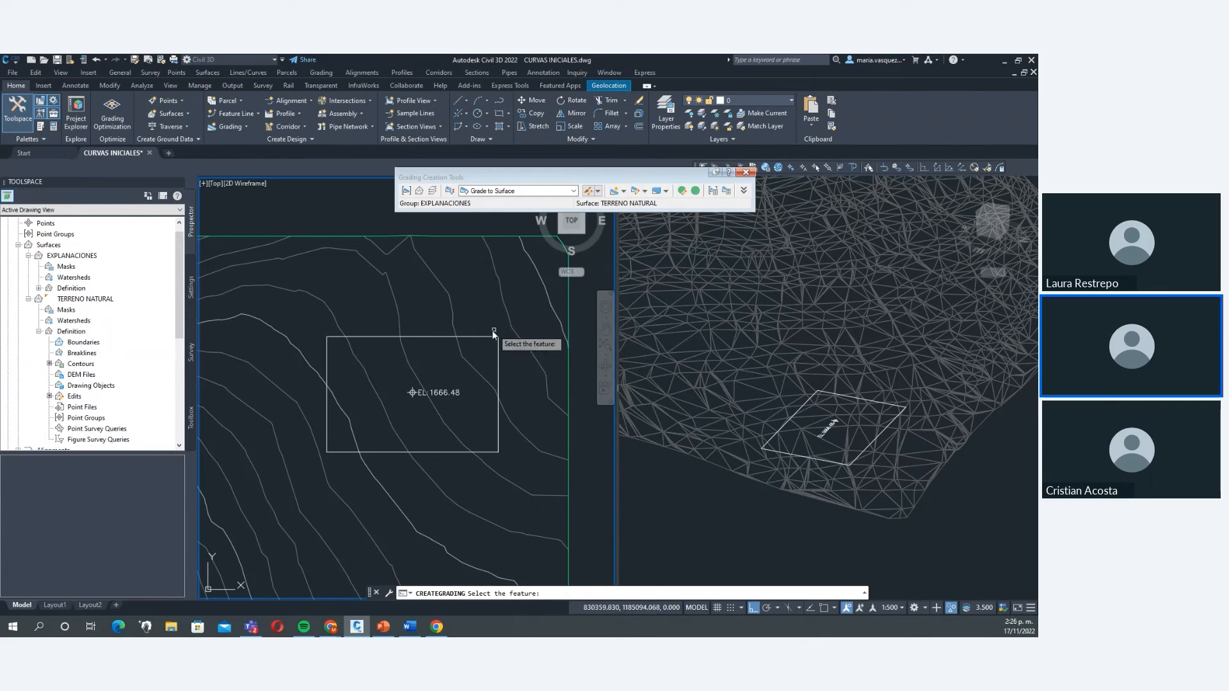
click(486, 335)
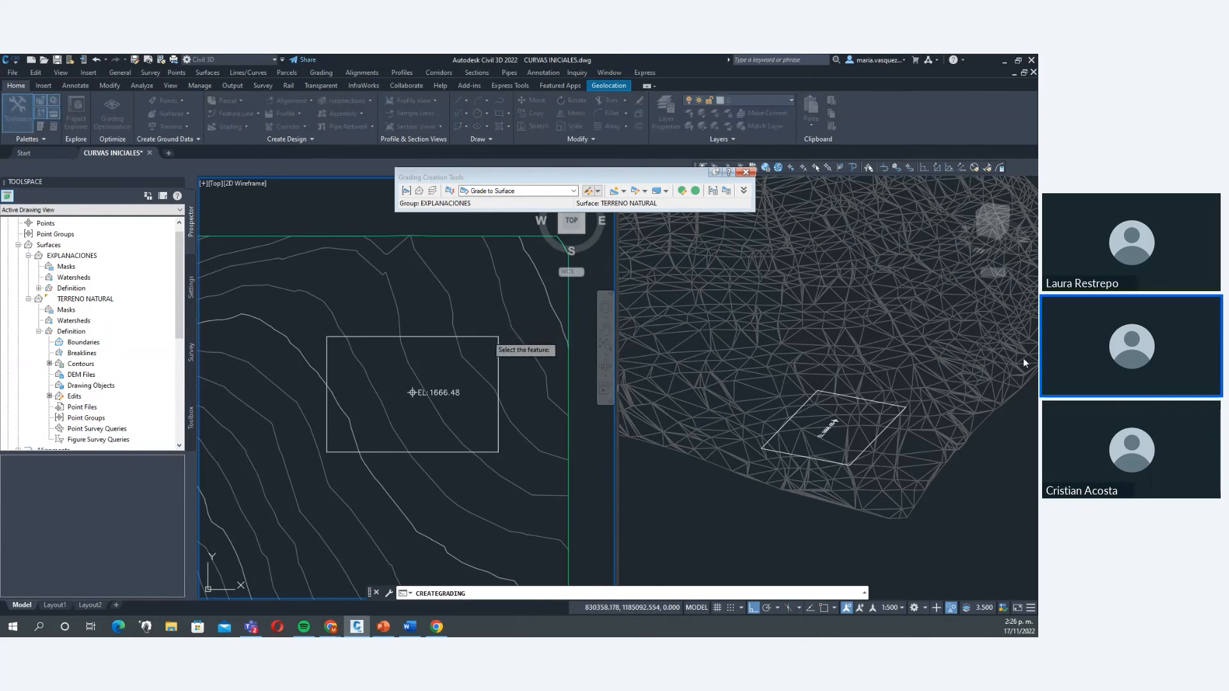
Convert the rectangle into a feature line in Site 1 on layer C-TOPO-FEAT.
drag(603, 143, 557, 231)
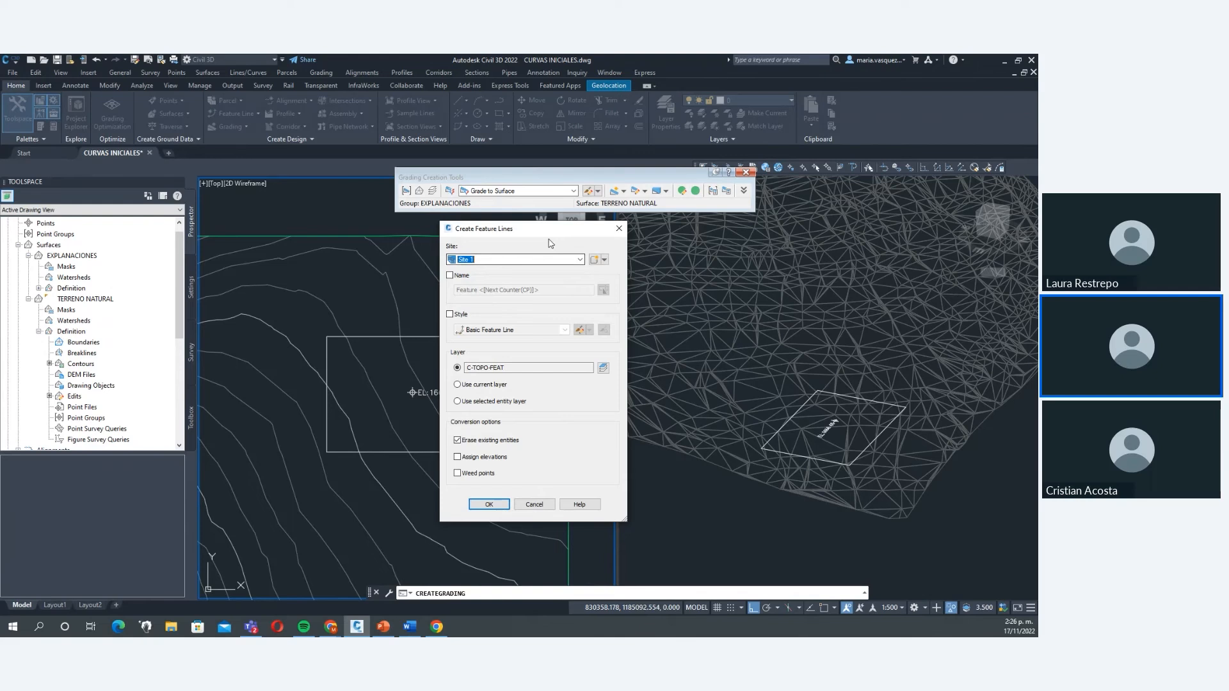
click(512, 258)
click(550, 269)
click(459, 441)
click(458, 441)
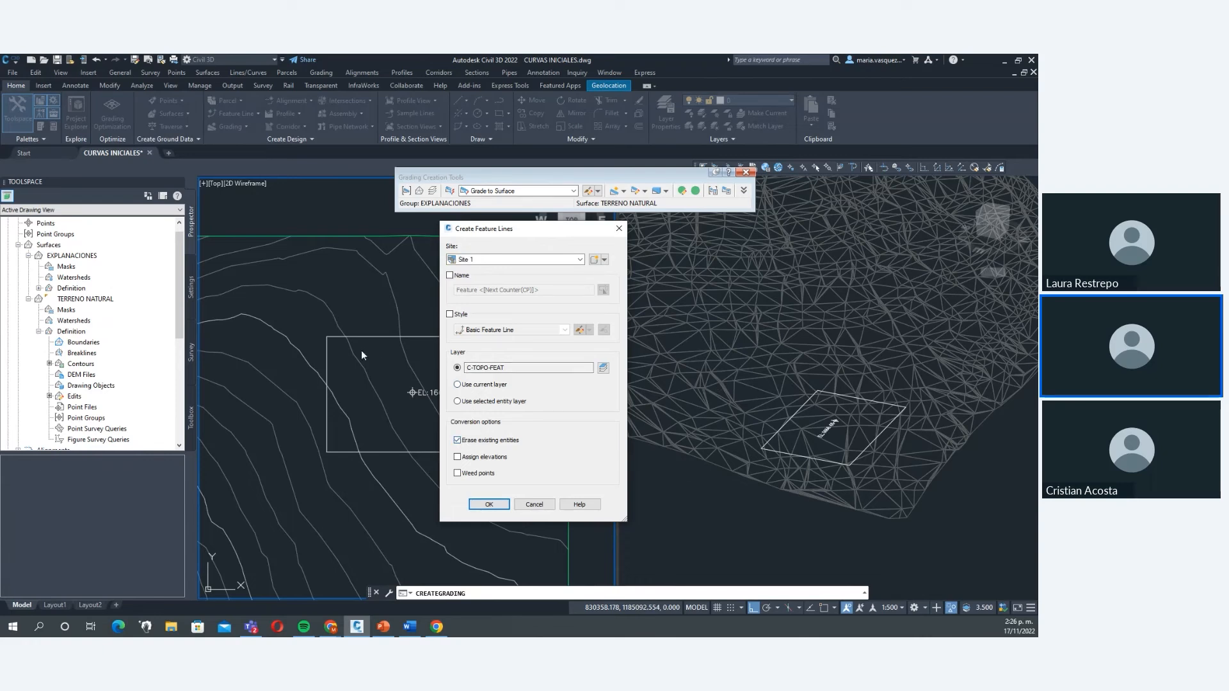
click(458, 441)
click(489, 504)
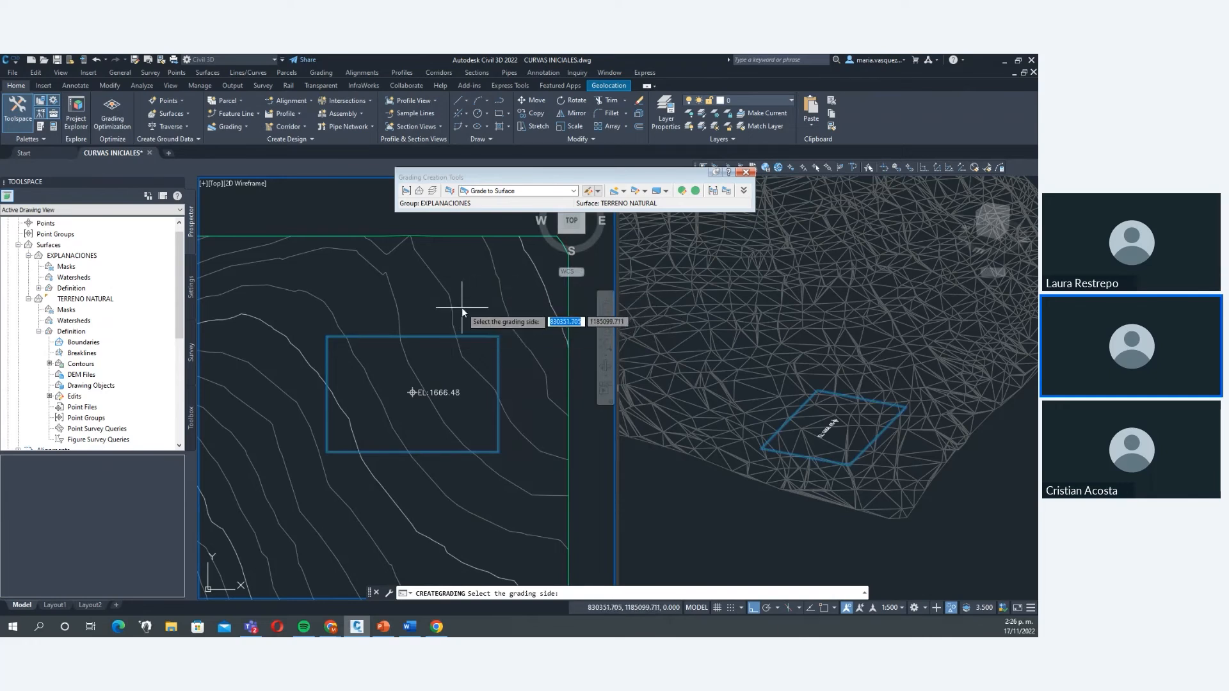
Grade outward from the rectangle along its entire length, using a 2:1 cut slope and a 2:1 fill slope.
click(429, 368)
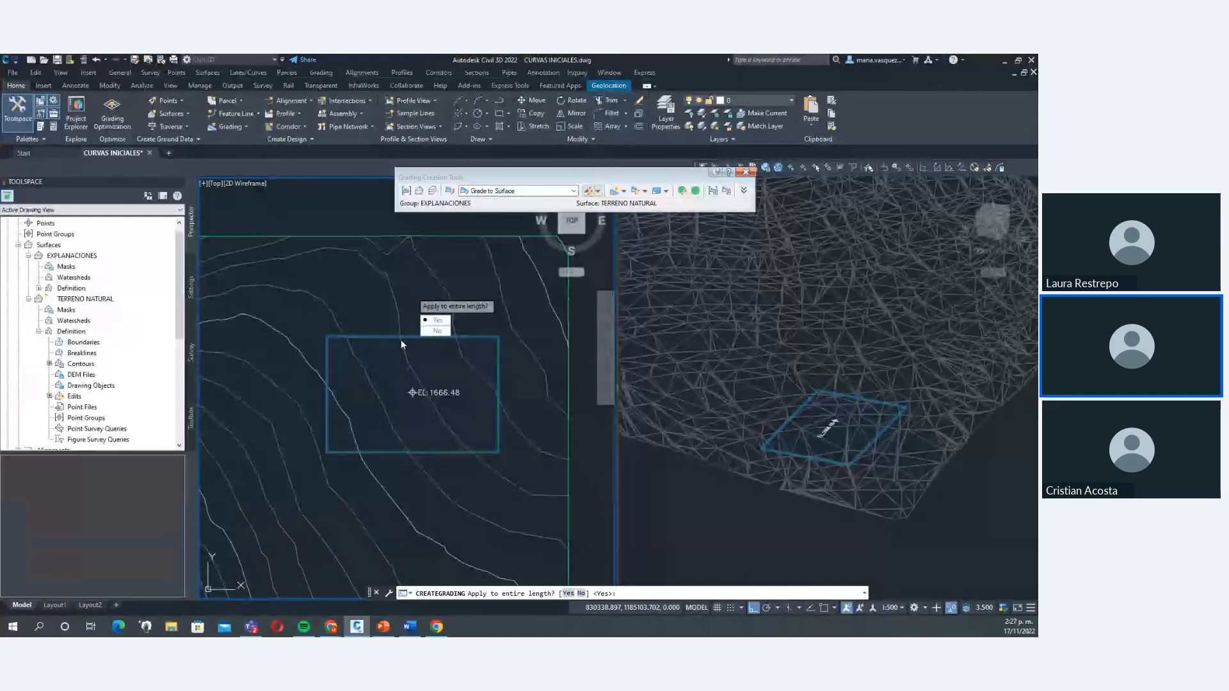
click(428, 331)
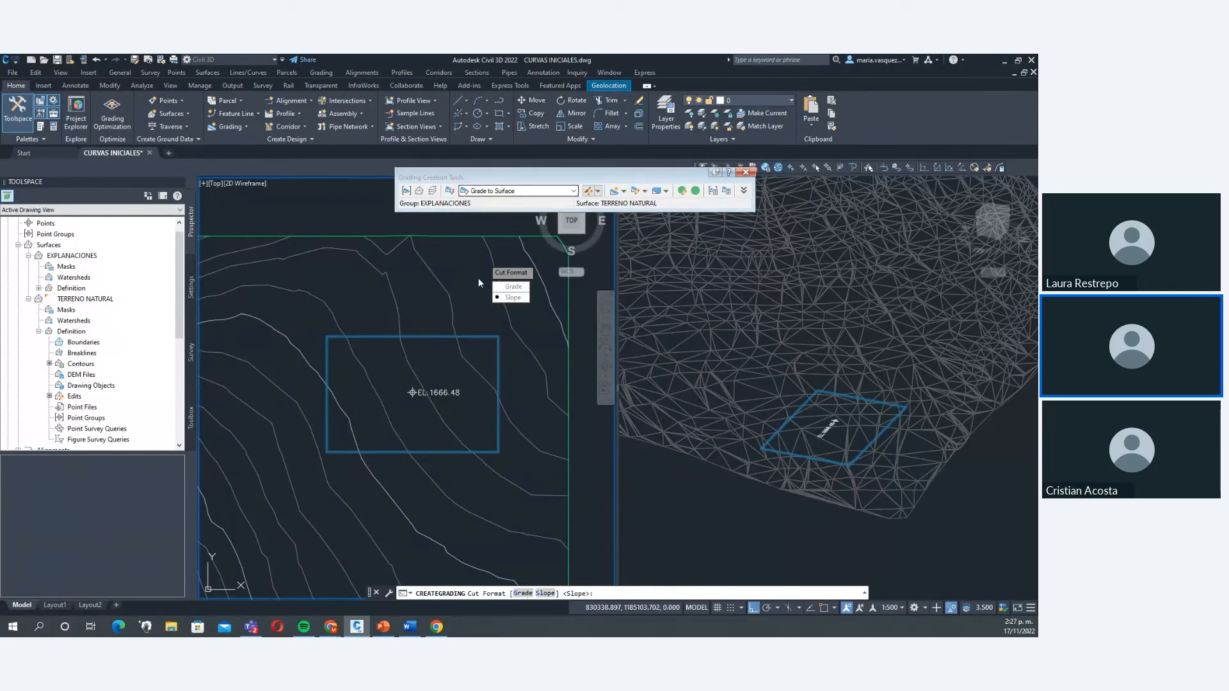
key(Return)
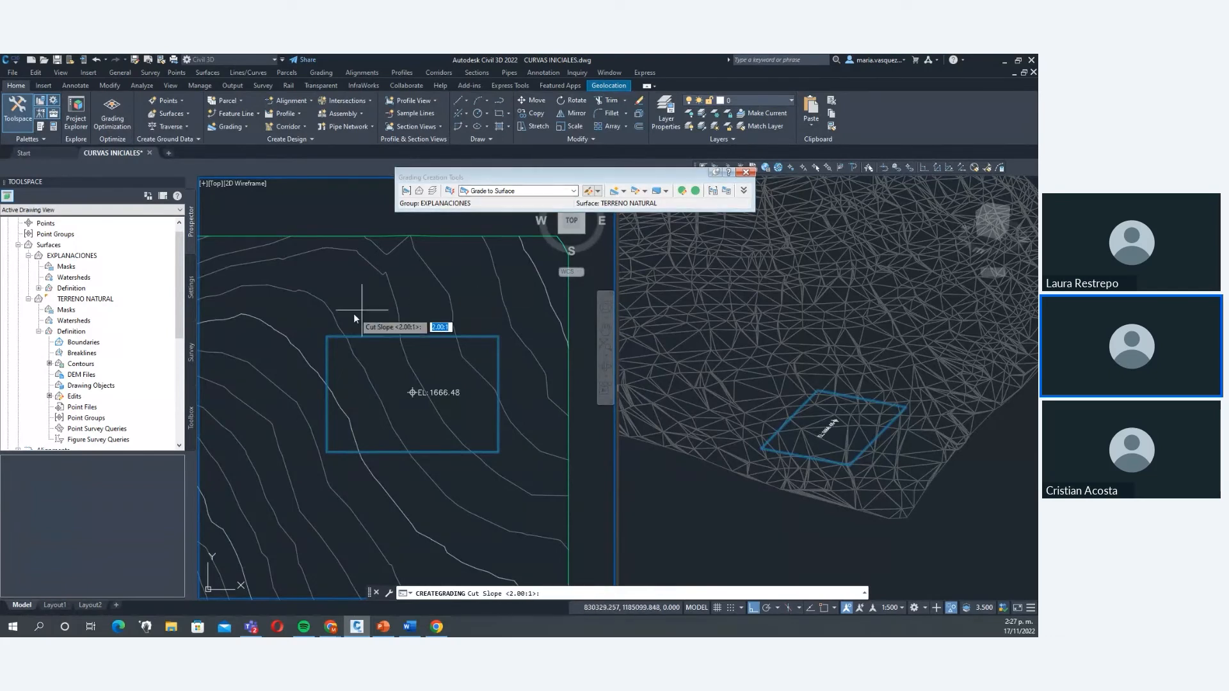
text(2)
key(Return)
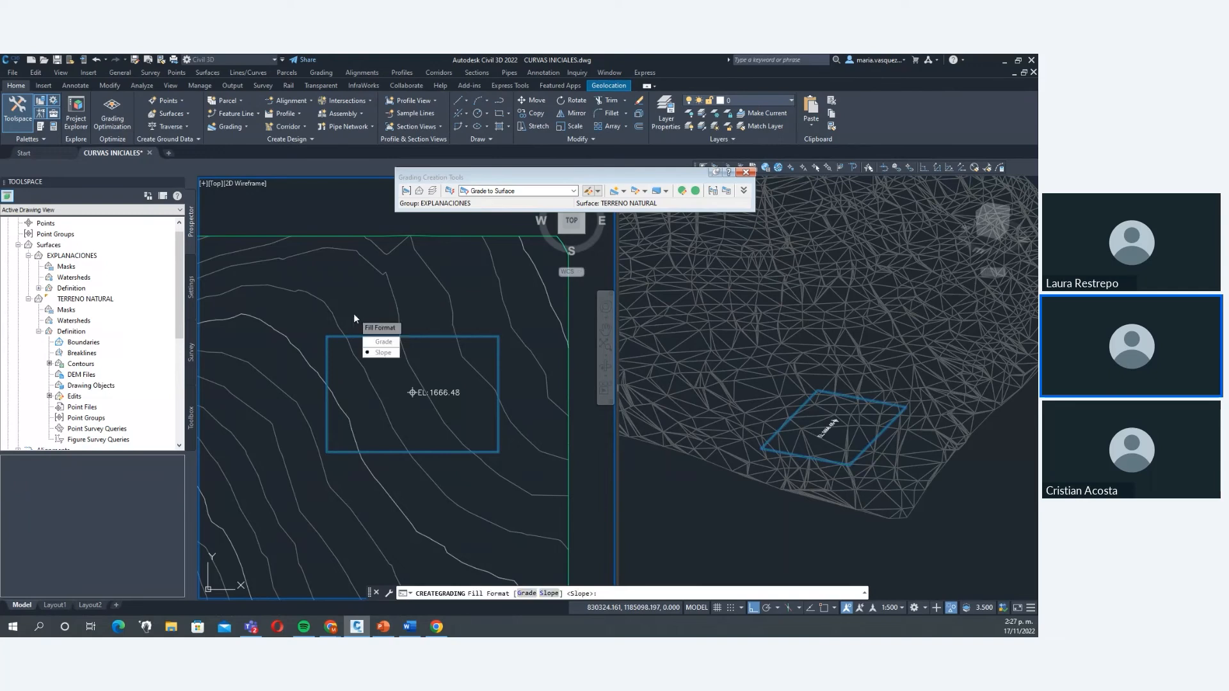
key(Return)
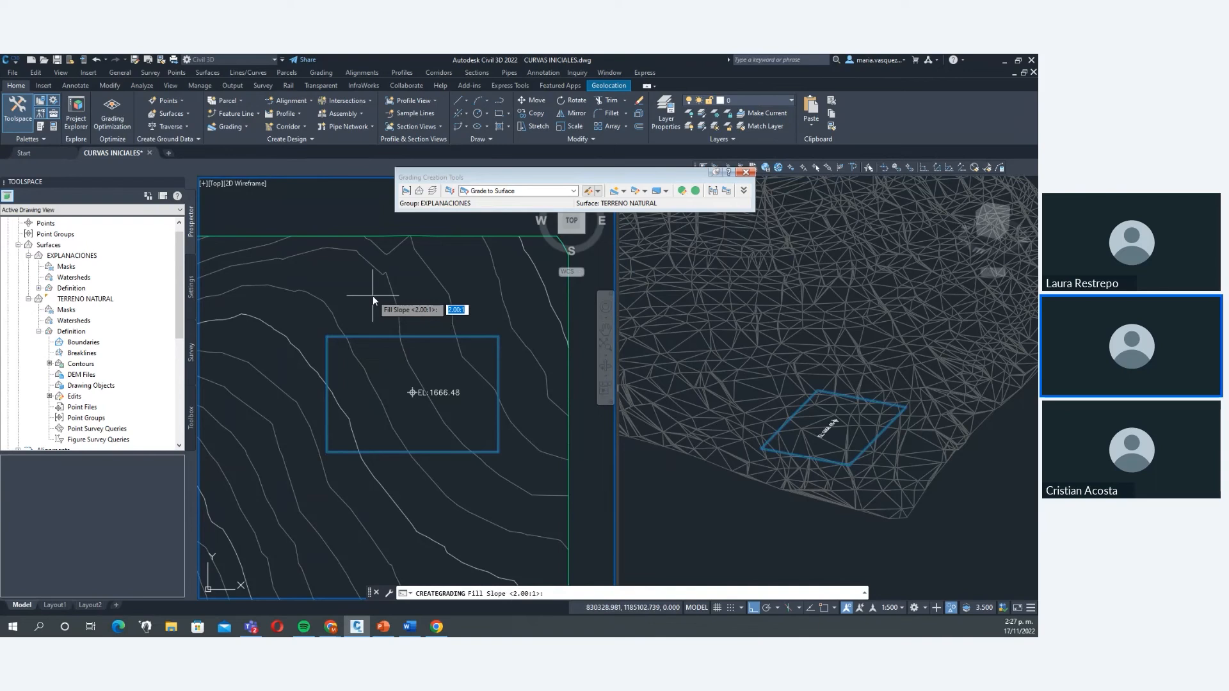
key(Return)
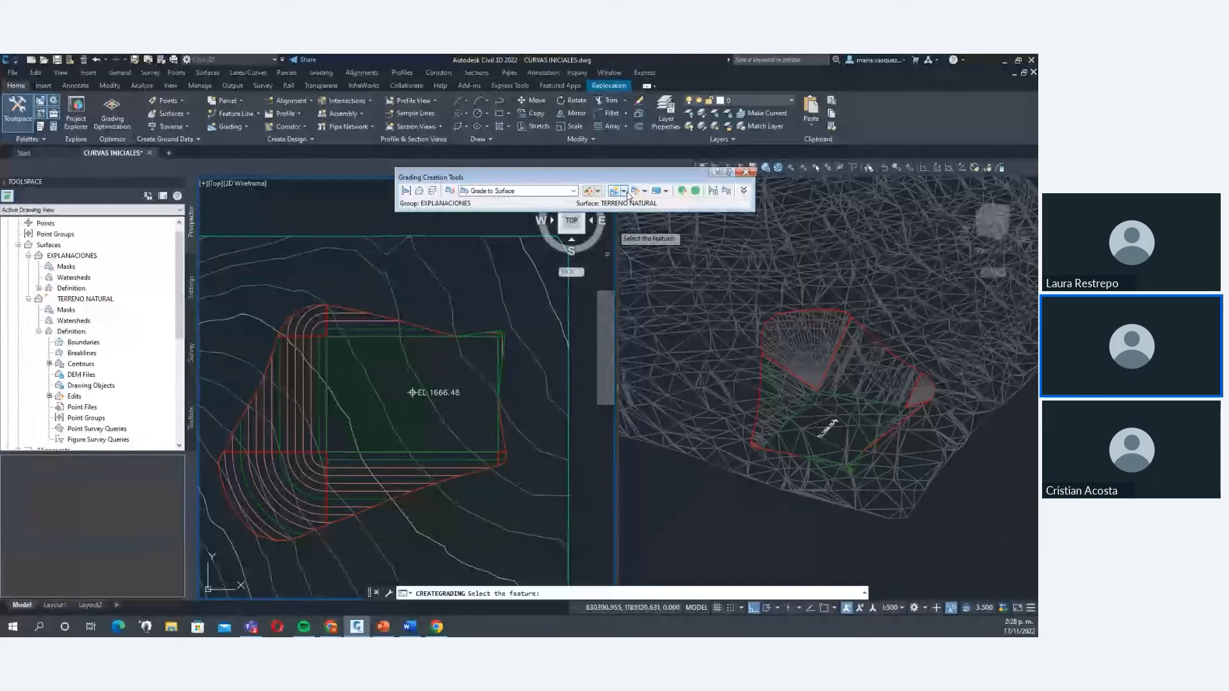
Create a grading infill in the area inside the rectangular platform.
click(624, 191)
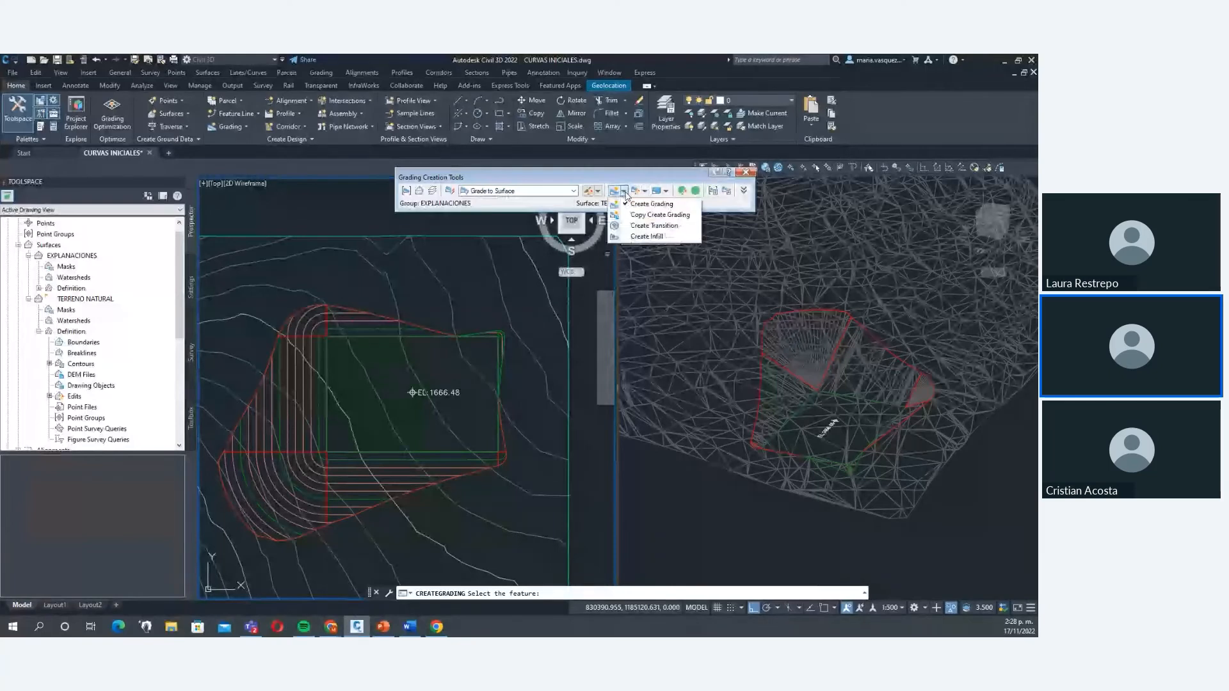
click(647, 236)
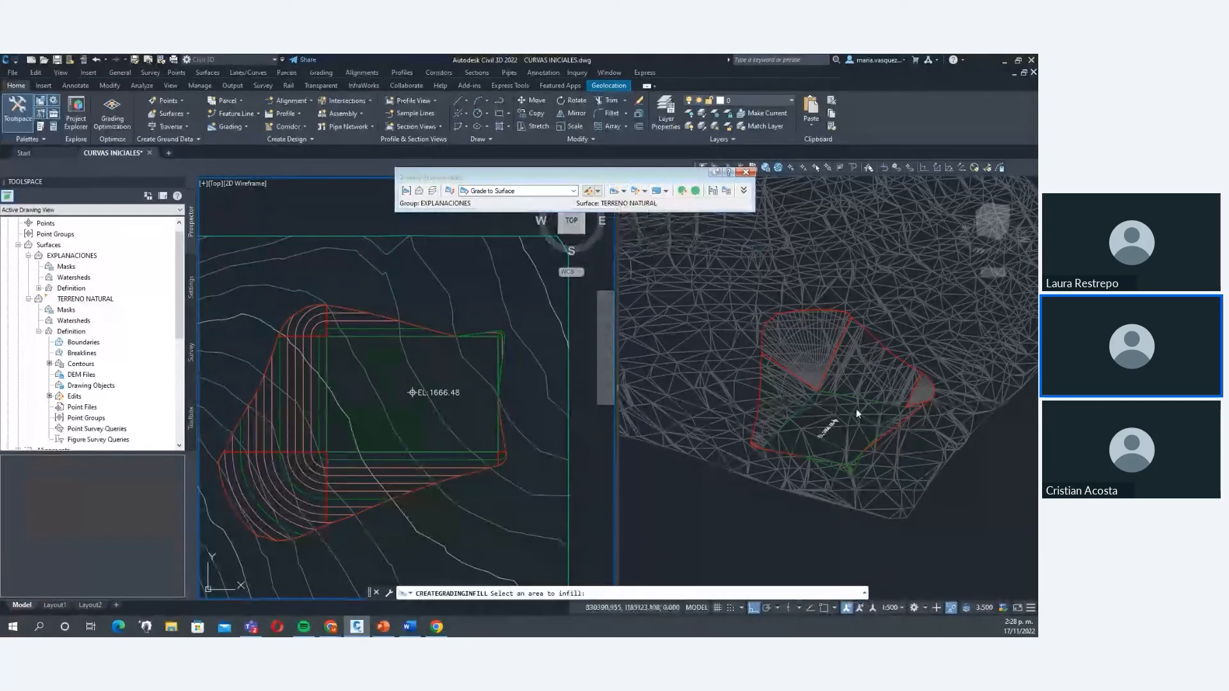
click(442, 370)
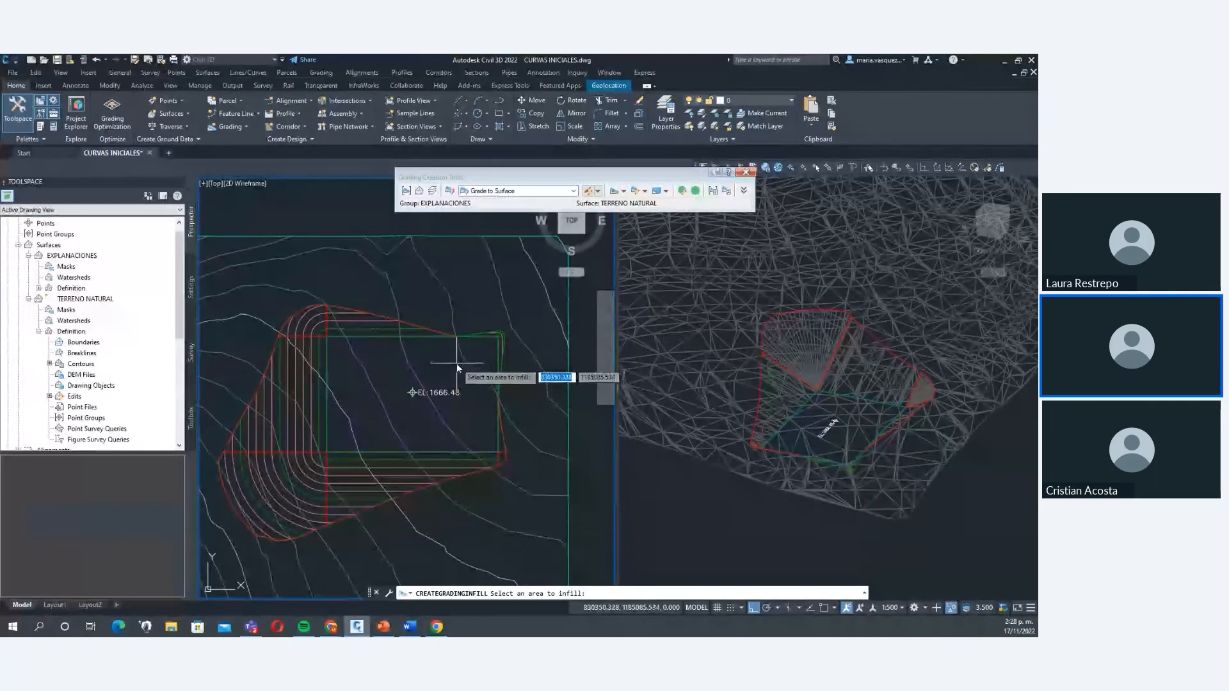
key(Return)
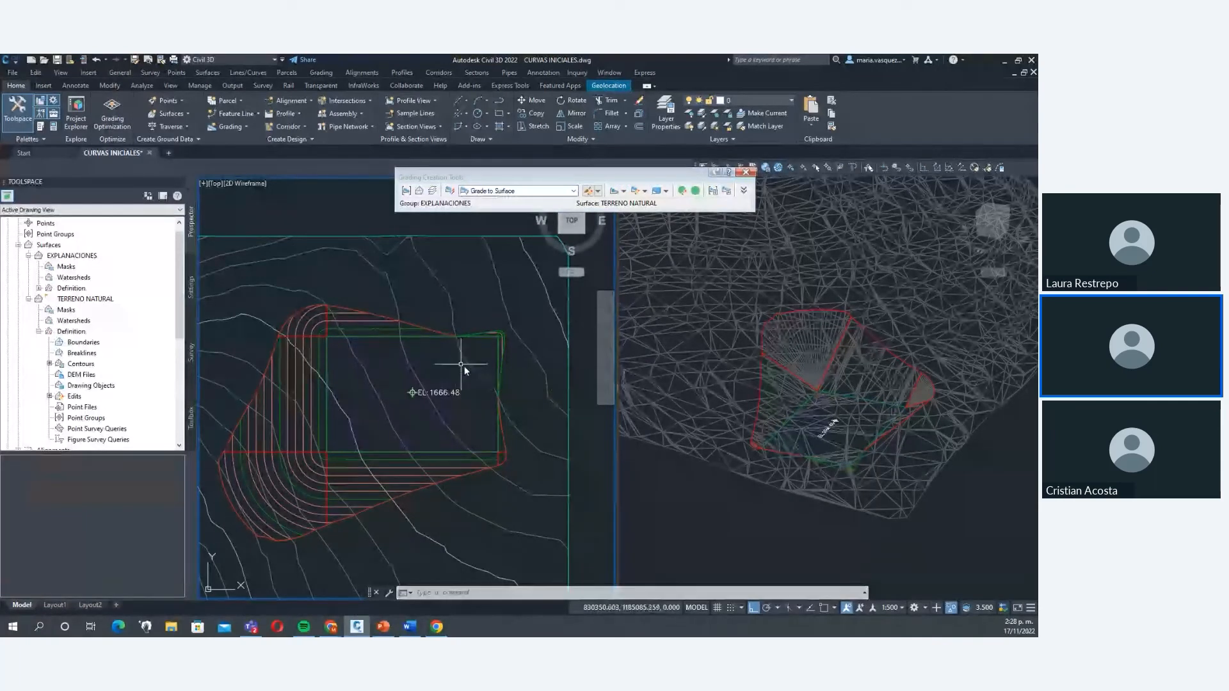
Inspect the infill's marker beside the elevation label at the centre of the platform, then clear the selection.
click(624, 191)
click(647, 236)
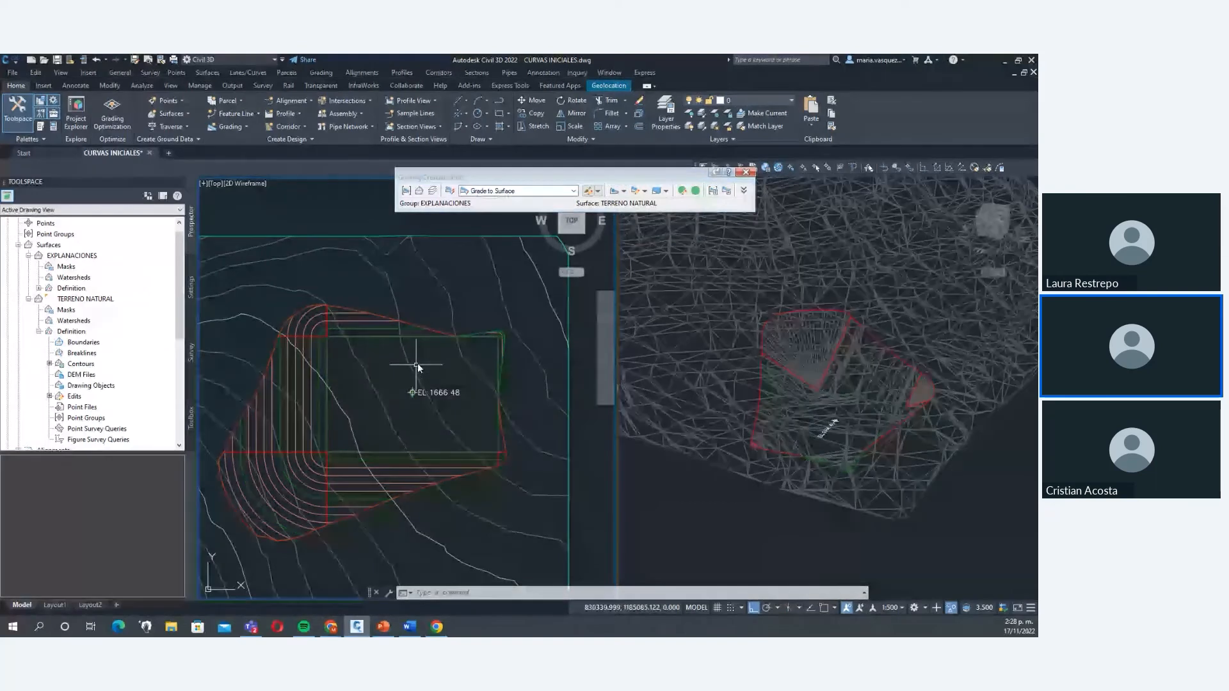
scroll(417, 364, up, 5)
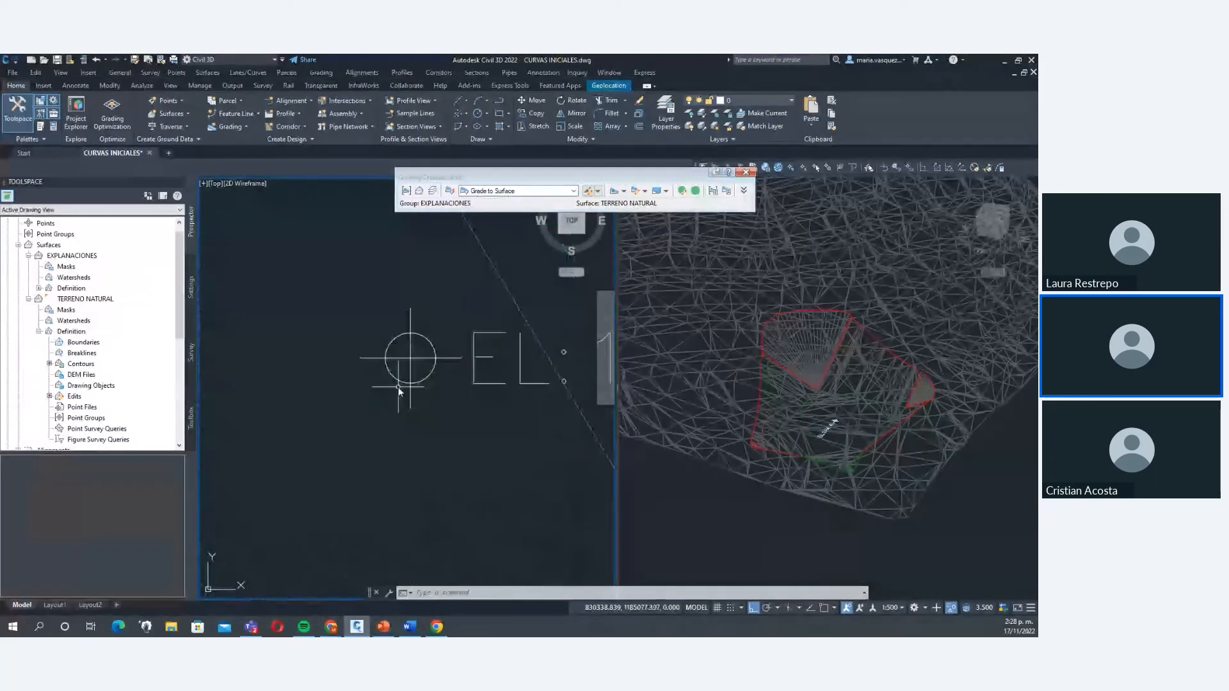
scroll(398, 388, up, 2)
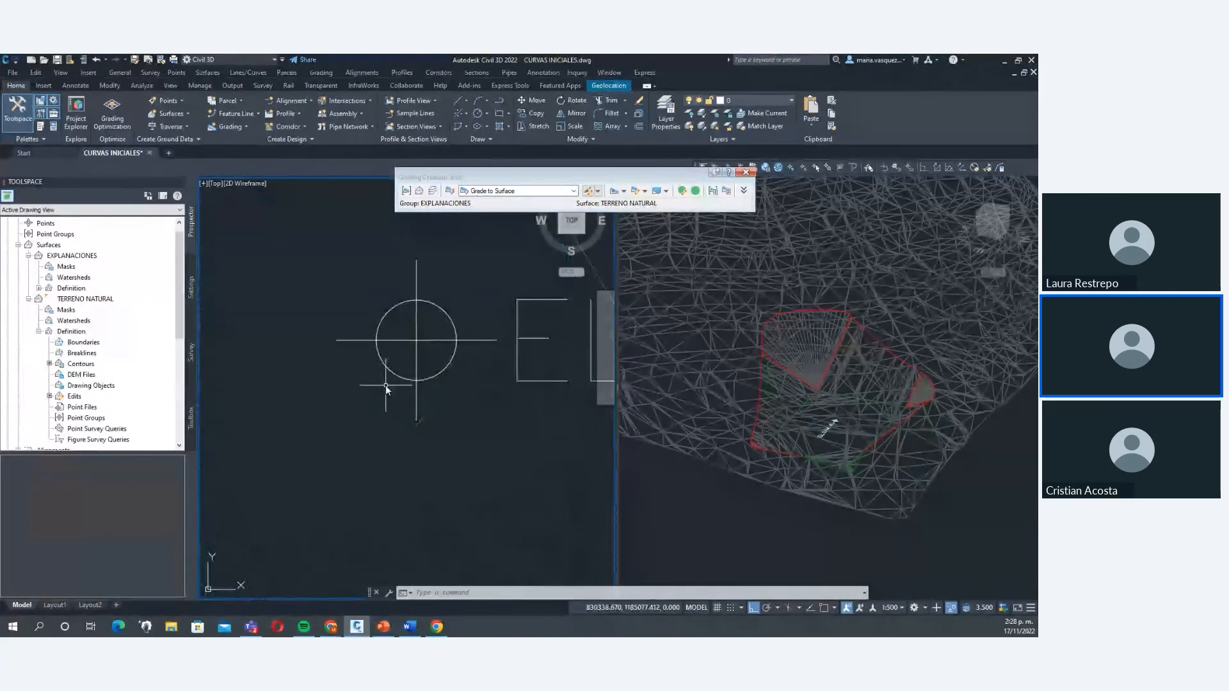
click(385, 386)
scroll(386, 385, down, 3)
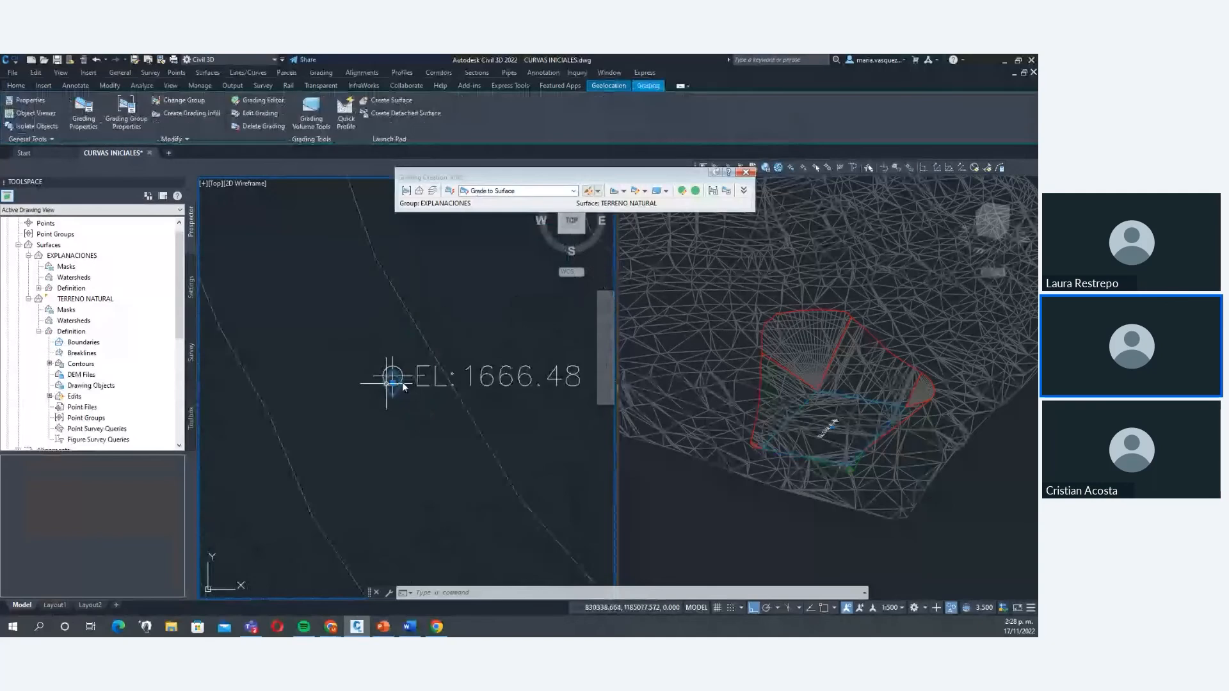
scroll(403, 386, down, 6)
key(Escape)
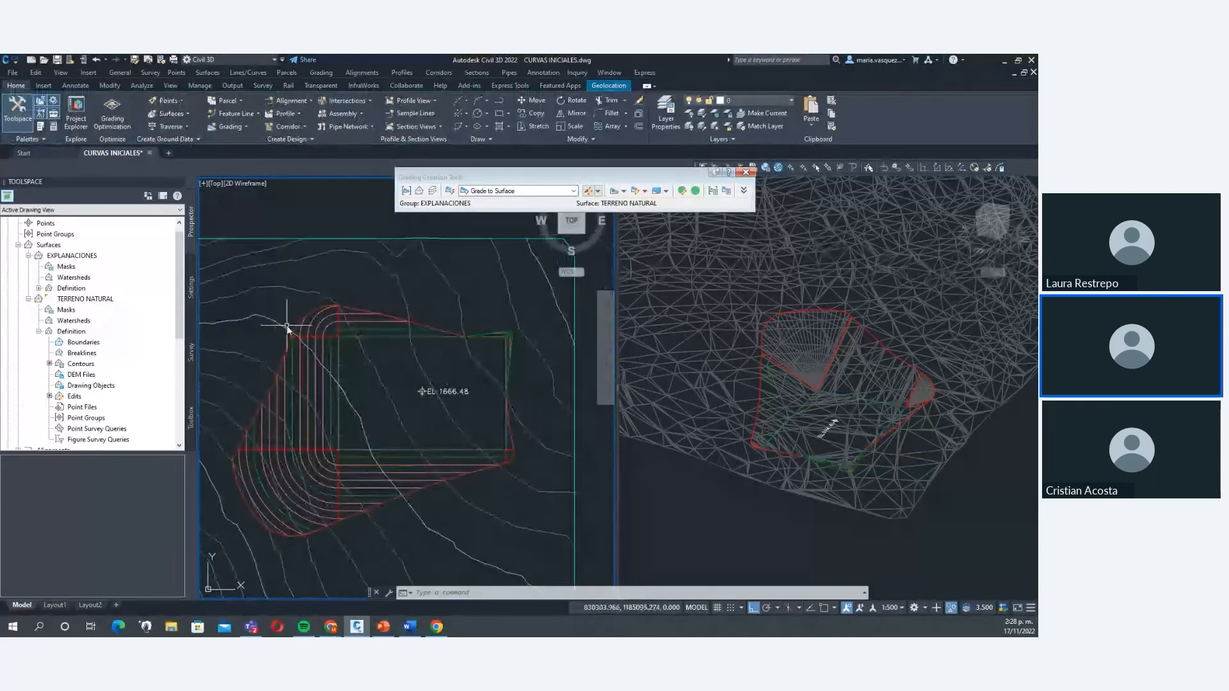
Select the EXPLANACIONES surface and open it in the Object Viewer.
right_click(99, 257)
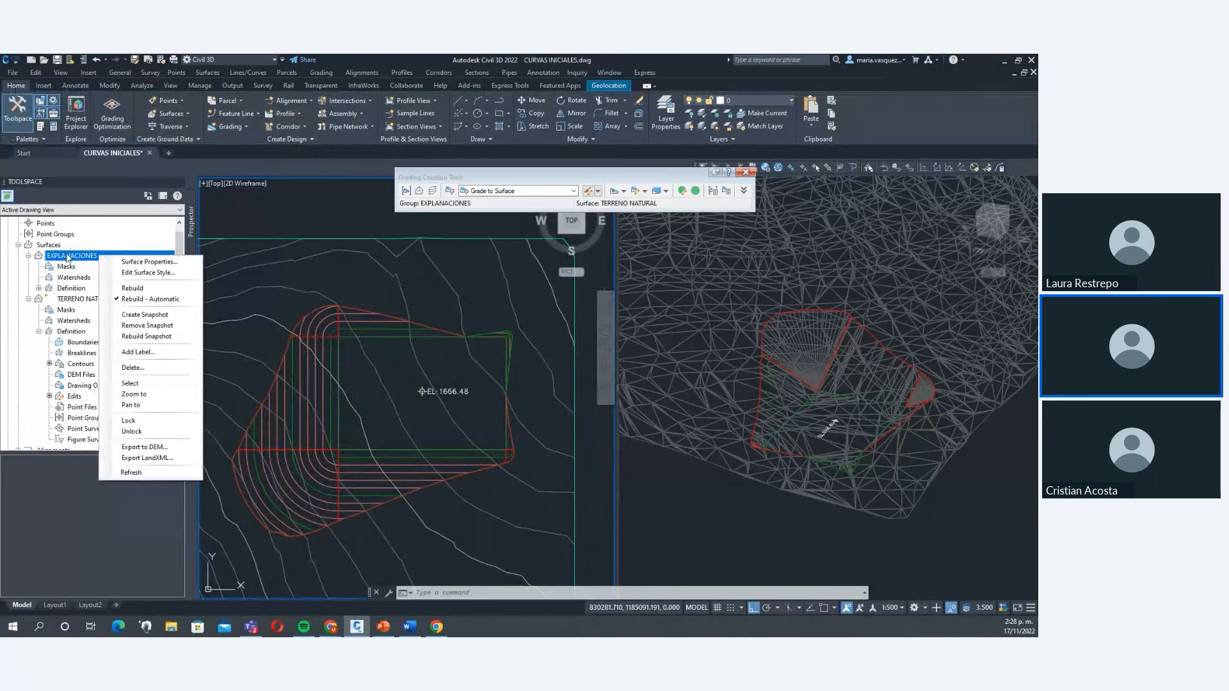
click(139, 384)
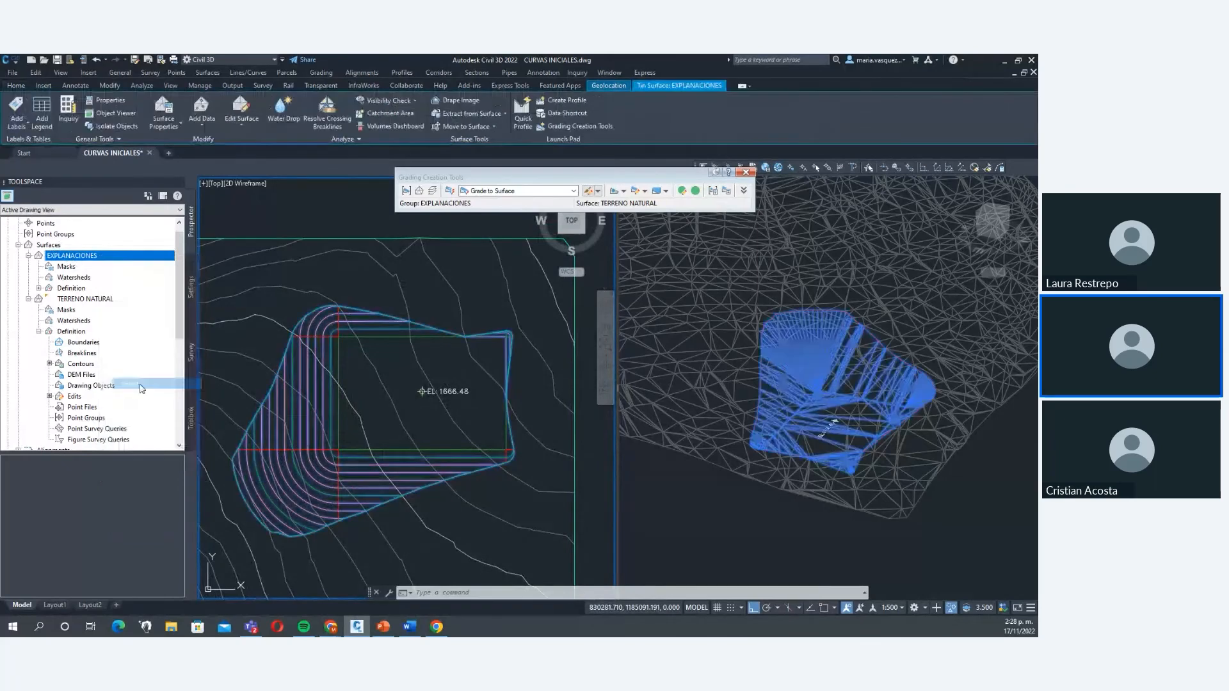
right_click(659, 487)
click(680, 456)
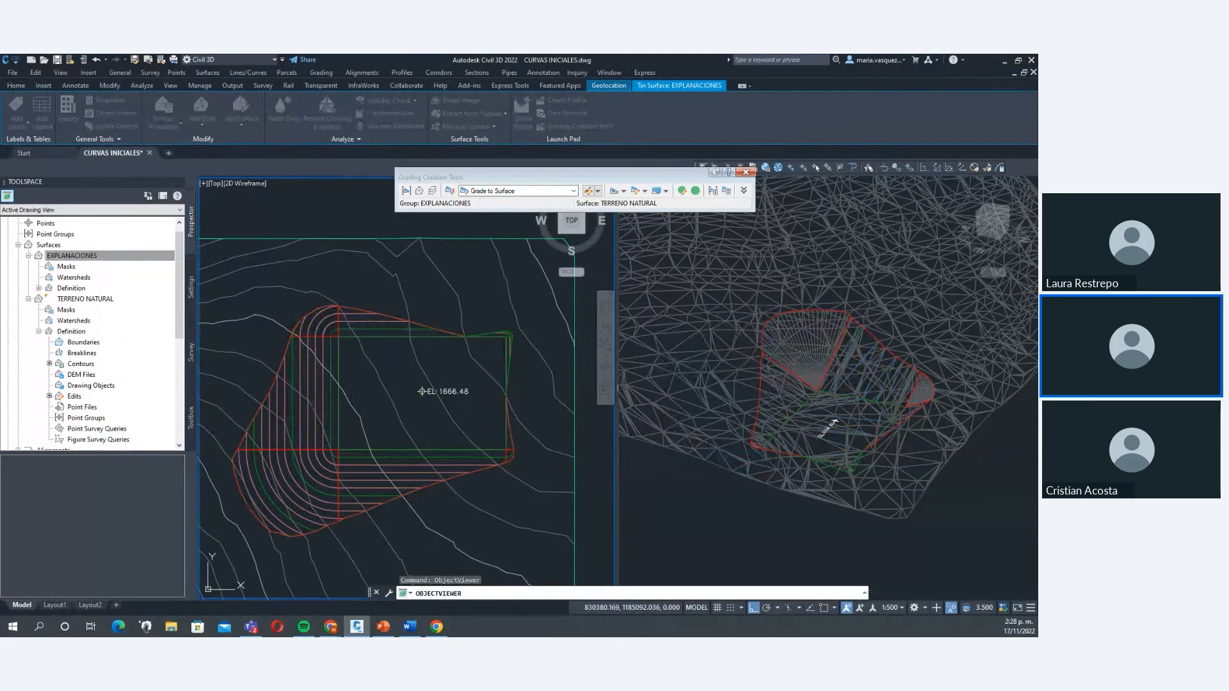
drag(967, 195, 470, 236)
click(565, 234)
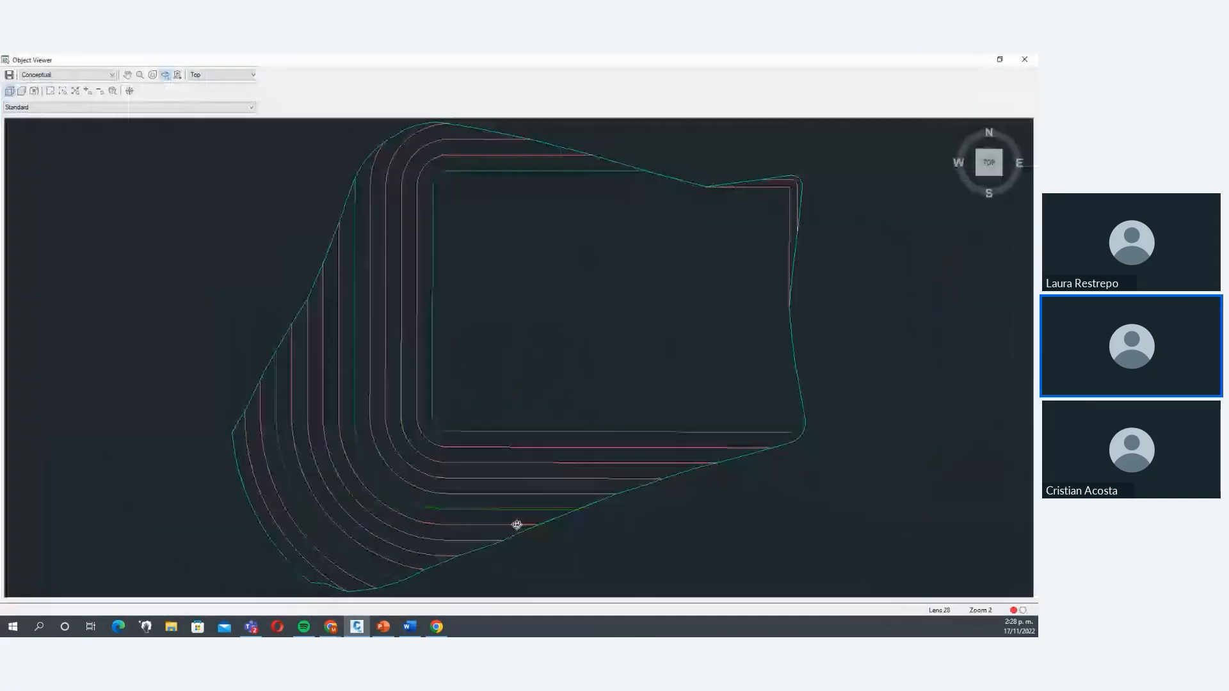
Examine the flat platform and the surrounding side slopes of the EXPLANACIONES surface in 3D from several angles.
mouse_move(491, 460)
mouse_down()
mouse_move(408, 483)
mouse_move(584, 323)
mouse_up()
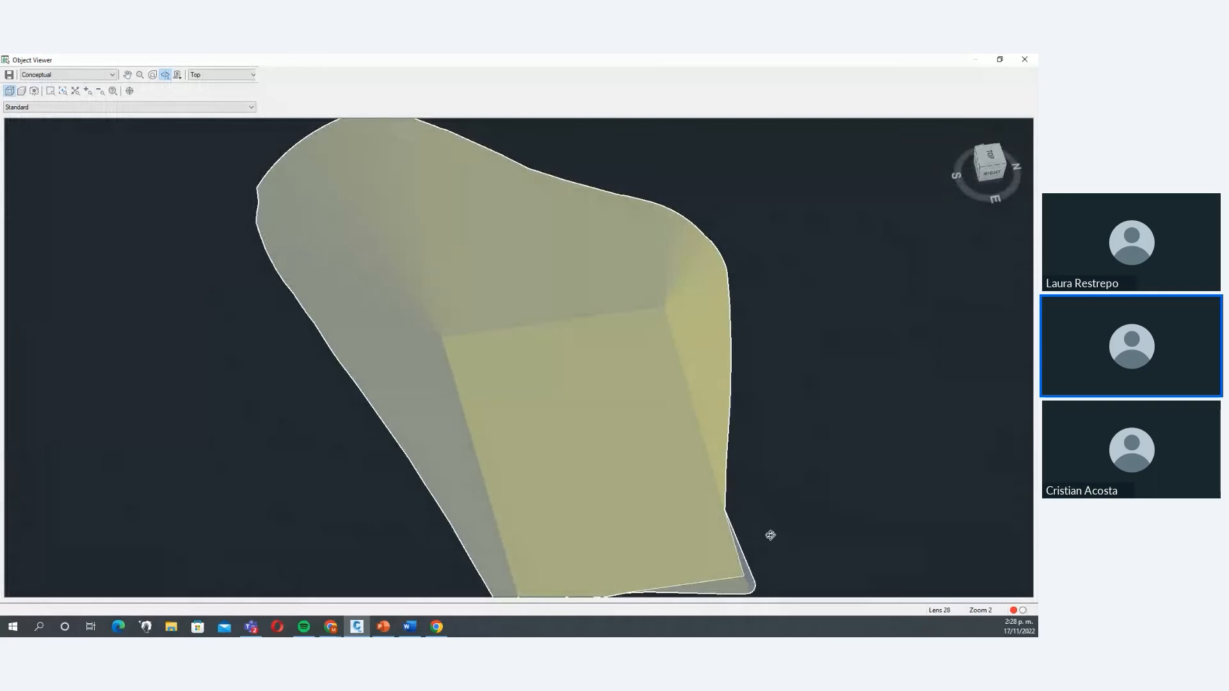
drag(805, 439, 554, 422)
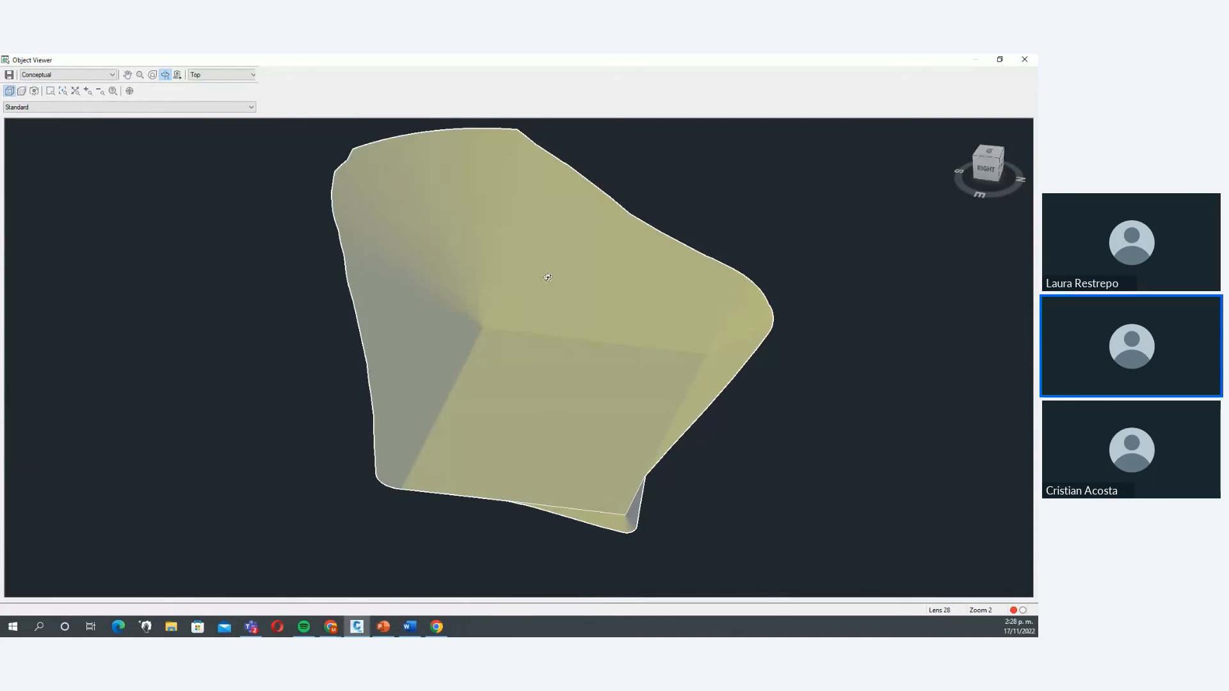
scroll(543, 277, down, 3)
drag(491, 461, 582, 474)
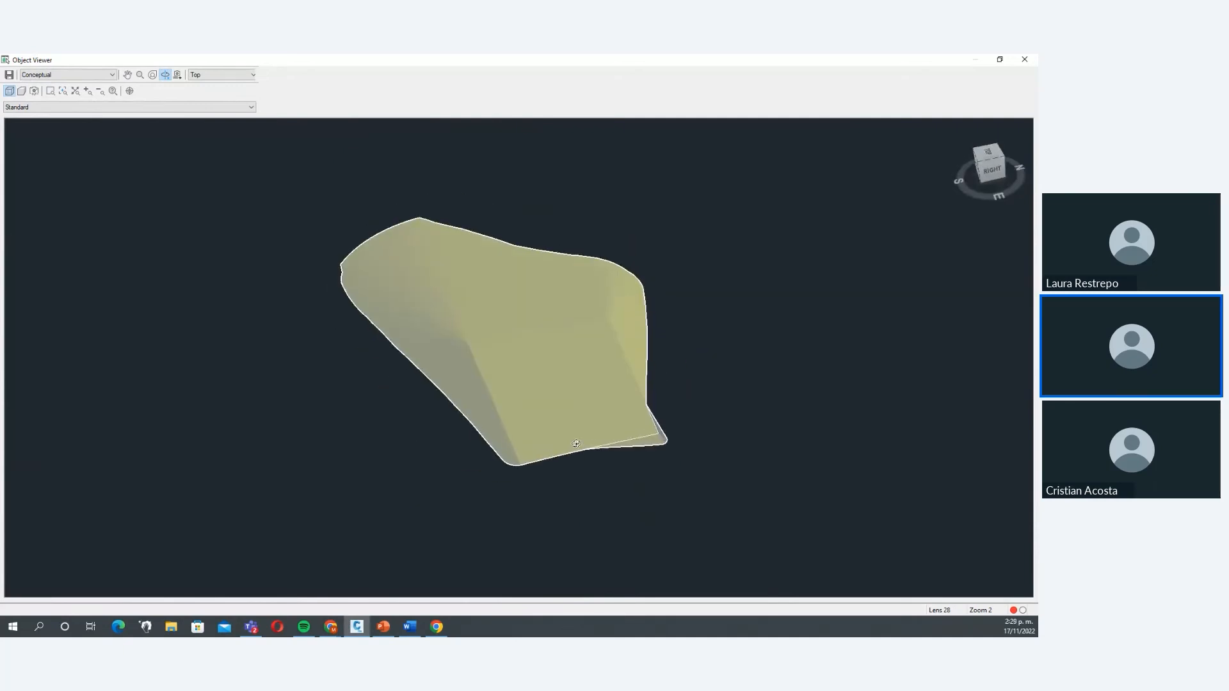
drag(681, 343, 655, 414)
drag(532, 417, 518, 383)
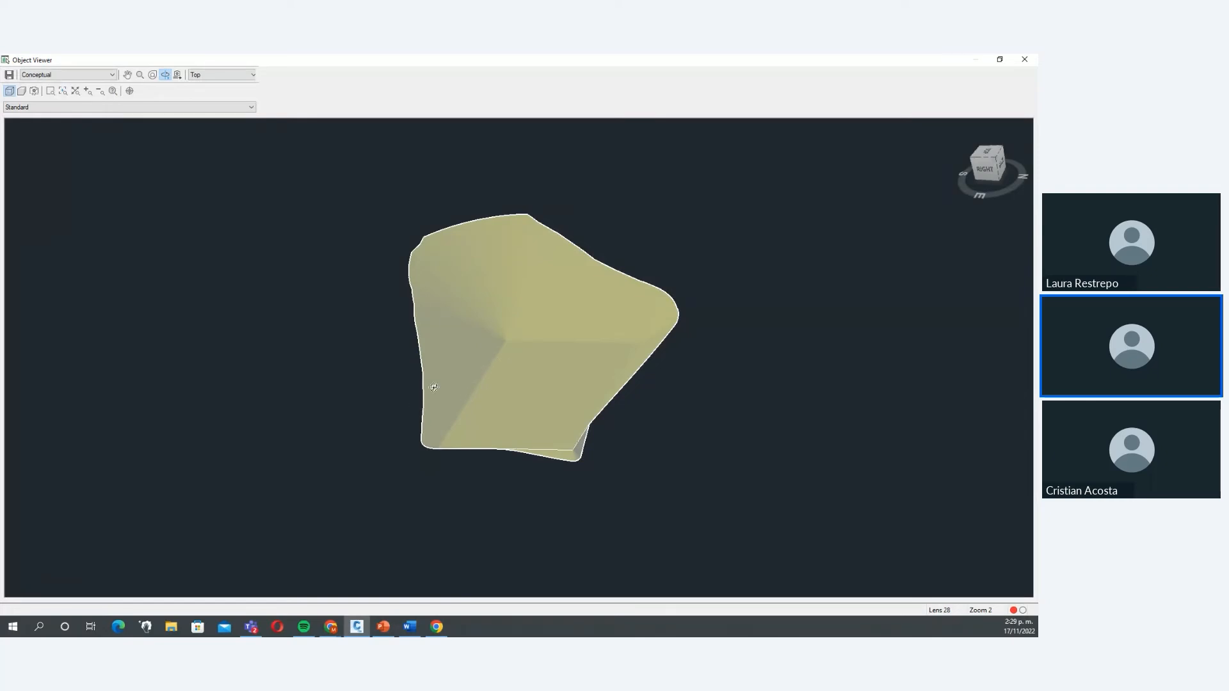
drag(653, 403, 650, 489)
drag(576, 527, 673, 429)
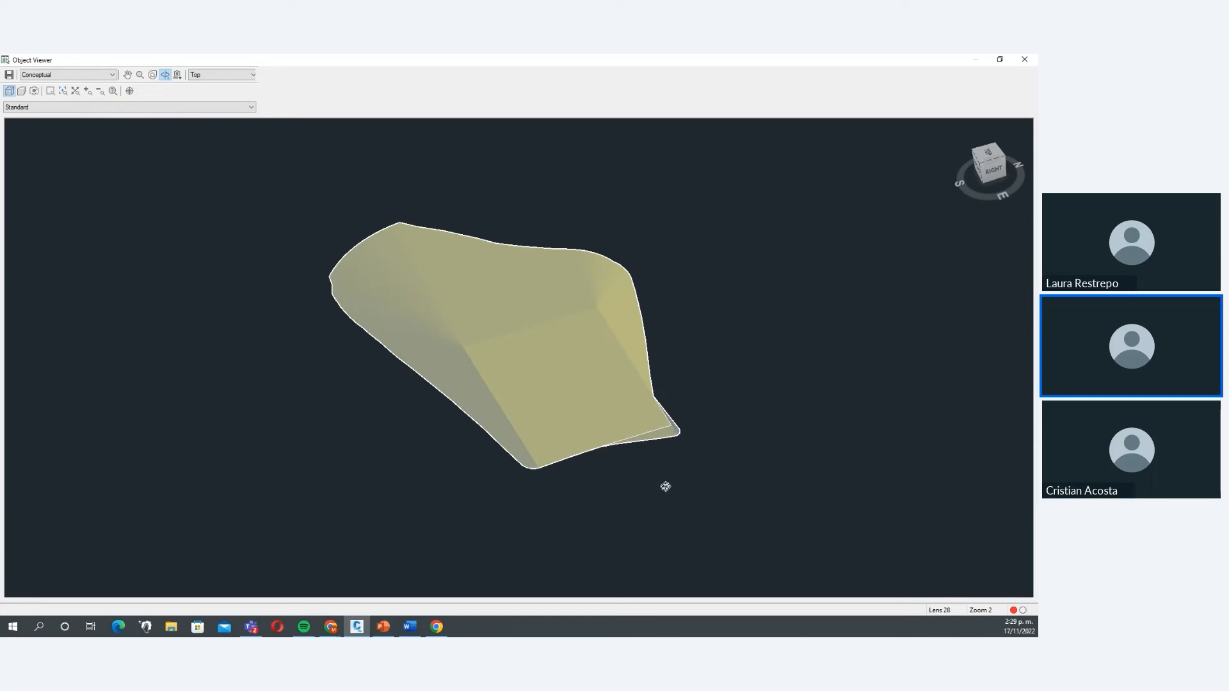
Close the Object Viewer and return to the plan view of the graded platform.
click(1024, 61)
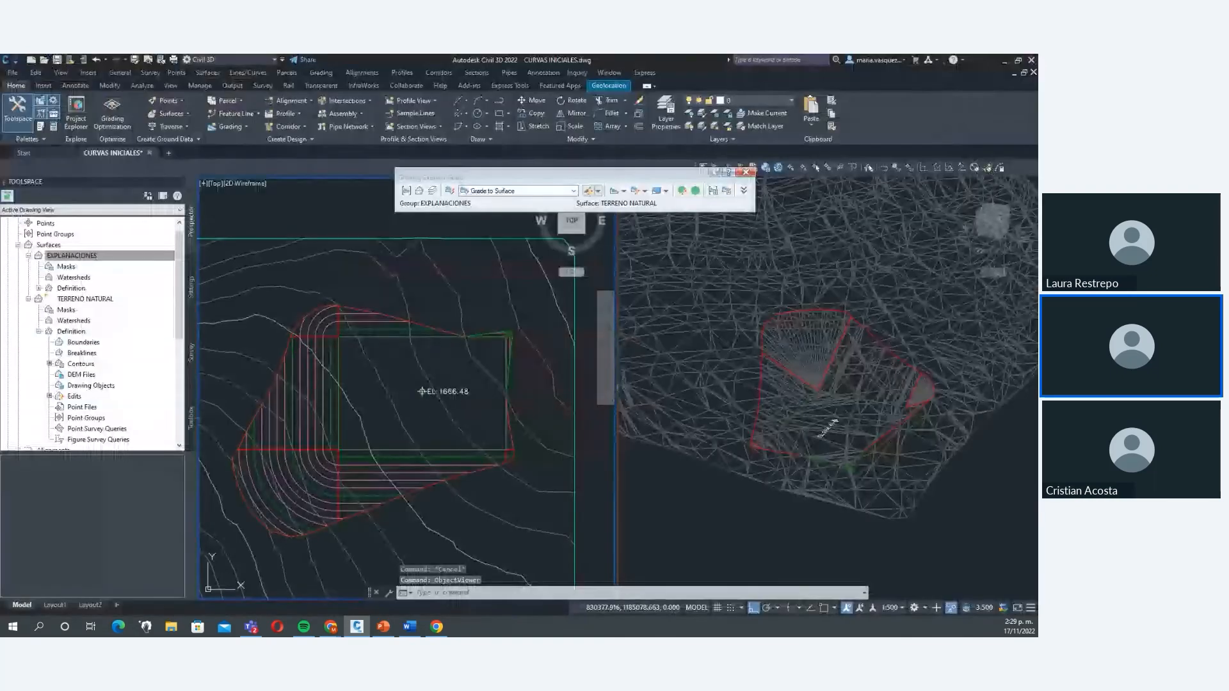
click(410, 627)
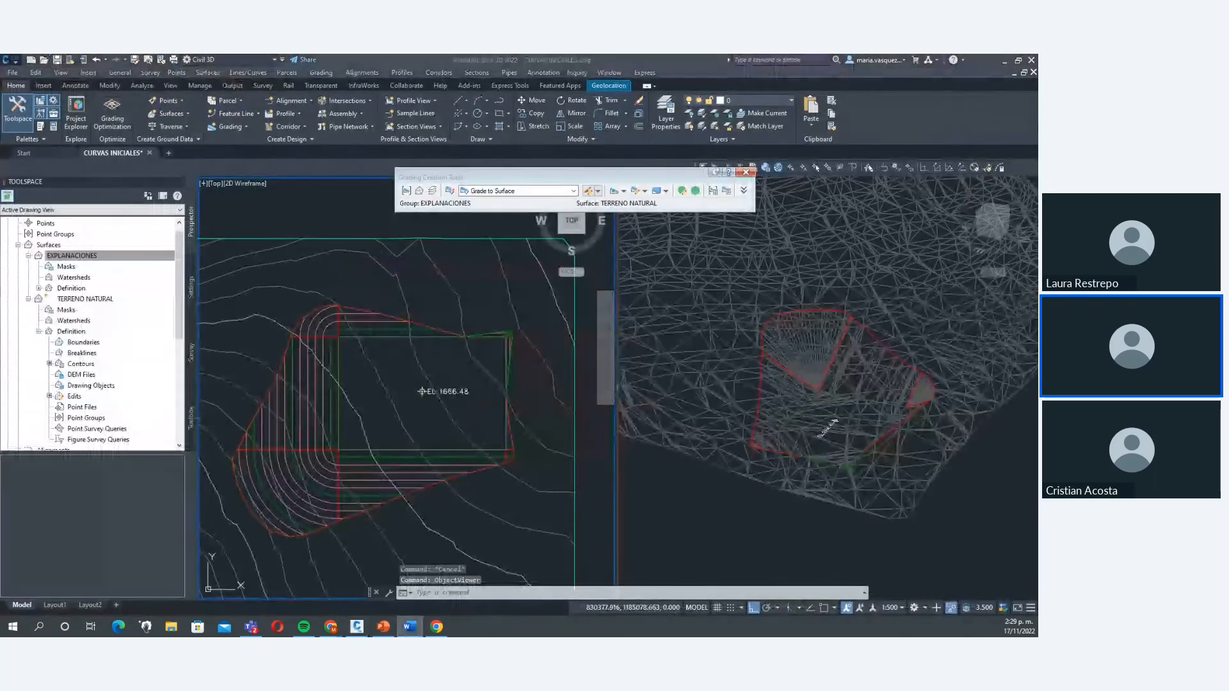
scroll(557, 346, down, 2)
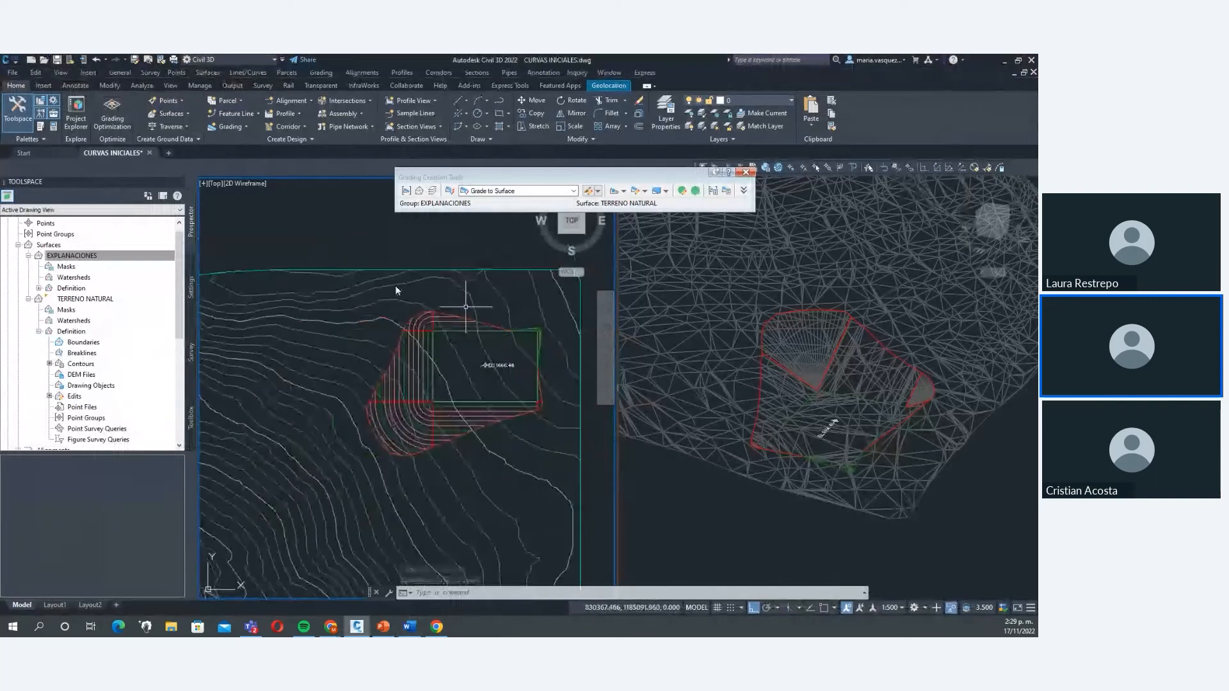
Create a TIN surface named SUPERFICIE MODIFICADA.
click(36, 255)
click(47, 244)
right_click(47, 244)
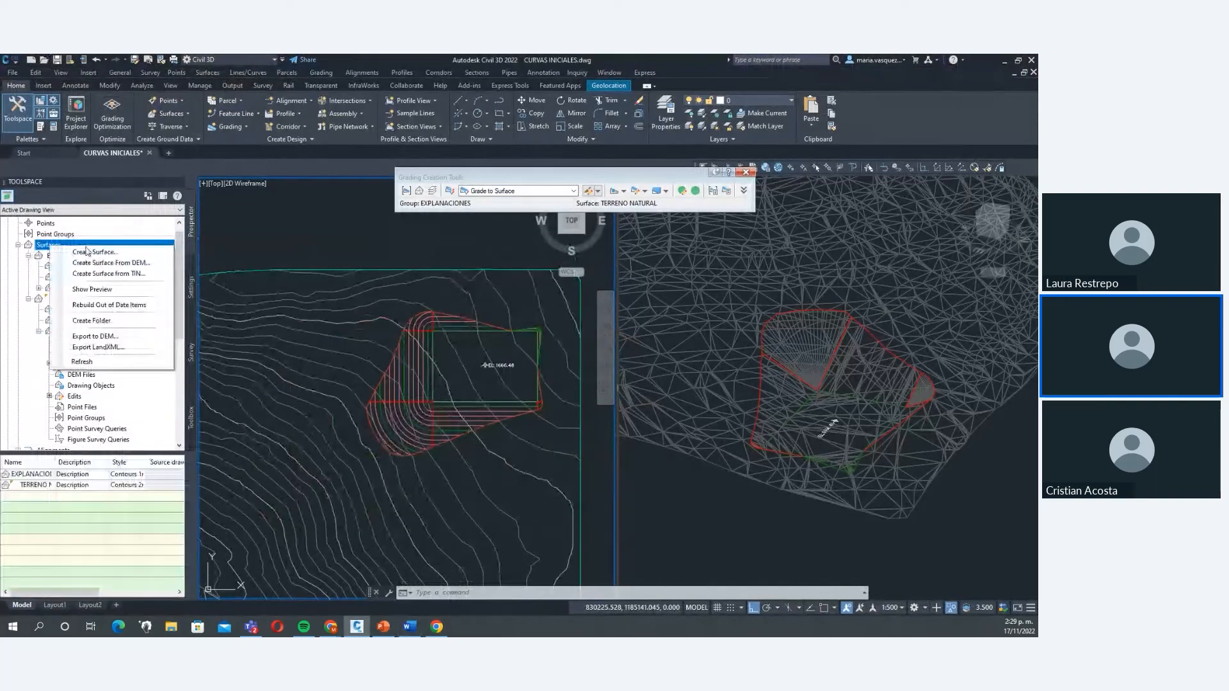
click(89, 251)
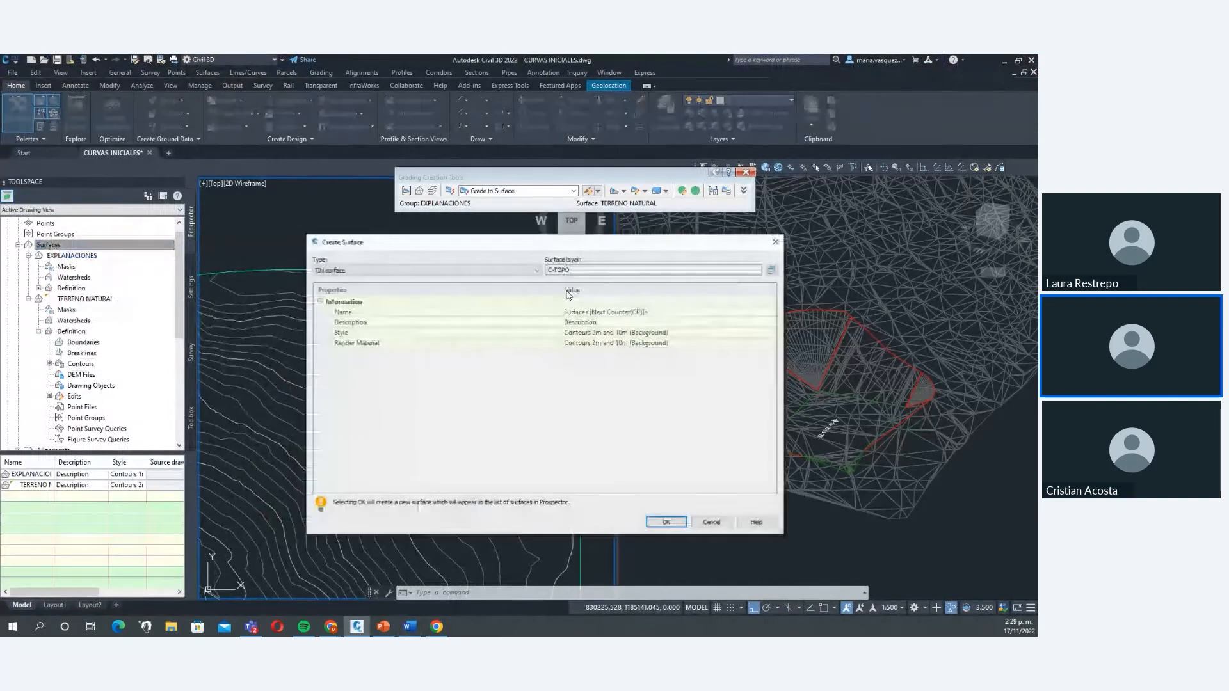
click(618, 311)
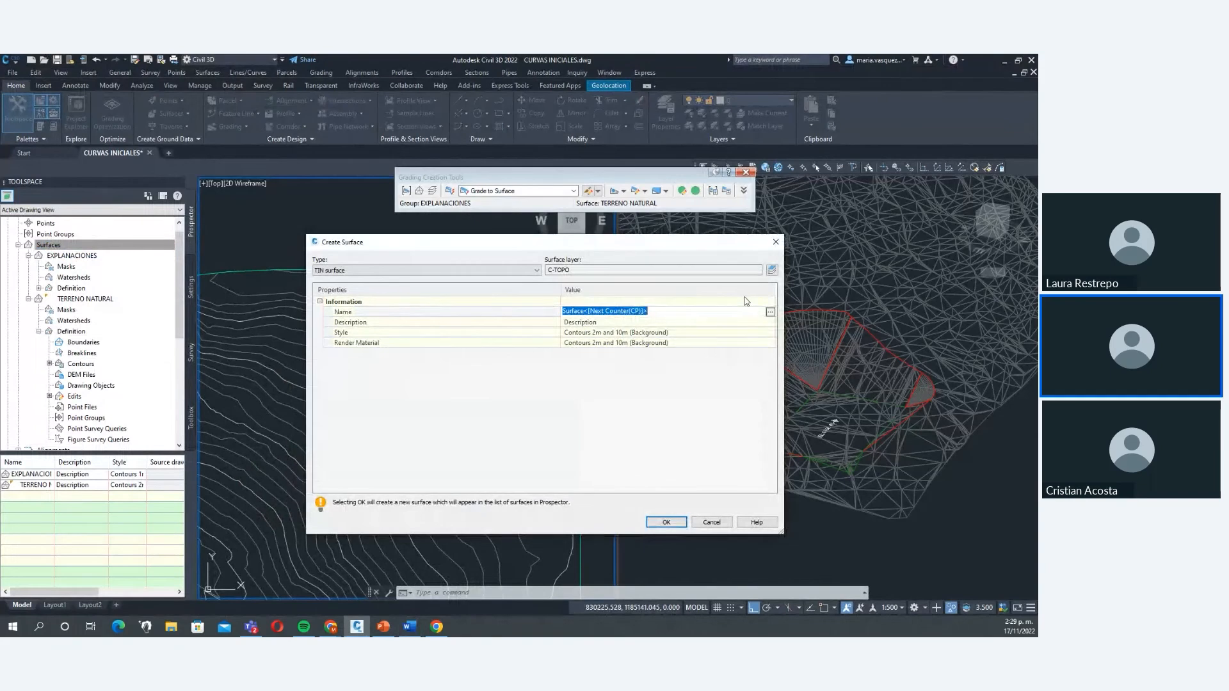
text(SUPERFICIE)
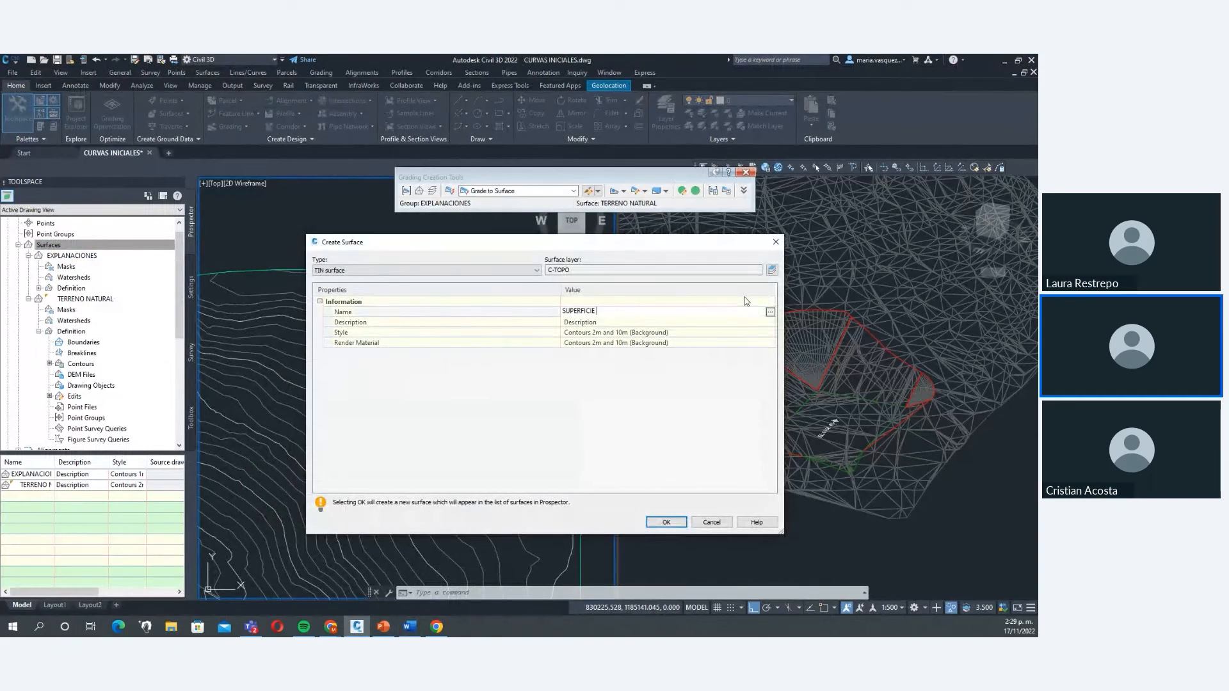
text( MODIFICADA)
key(Return)
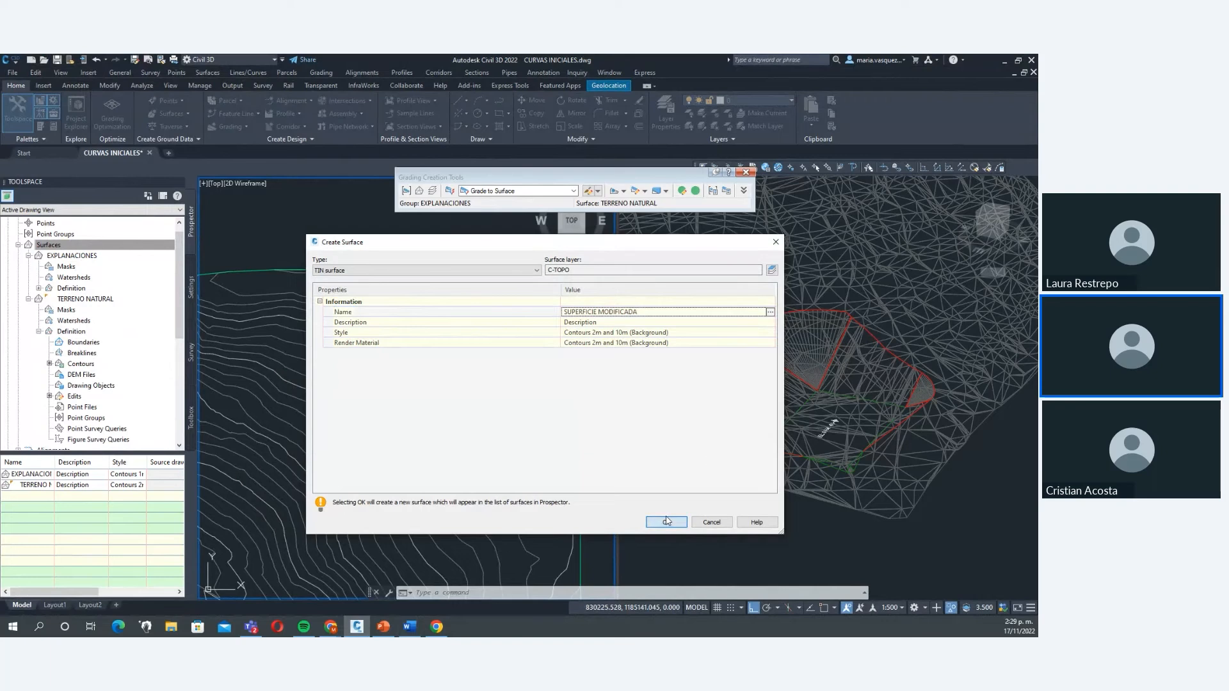
click(666, 520)
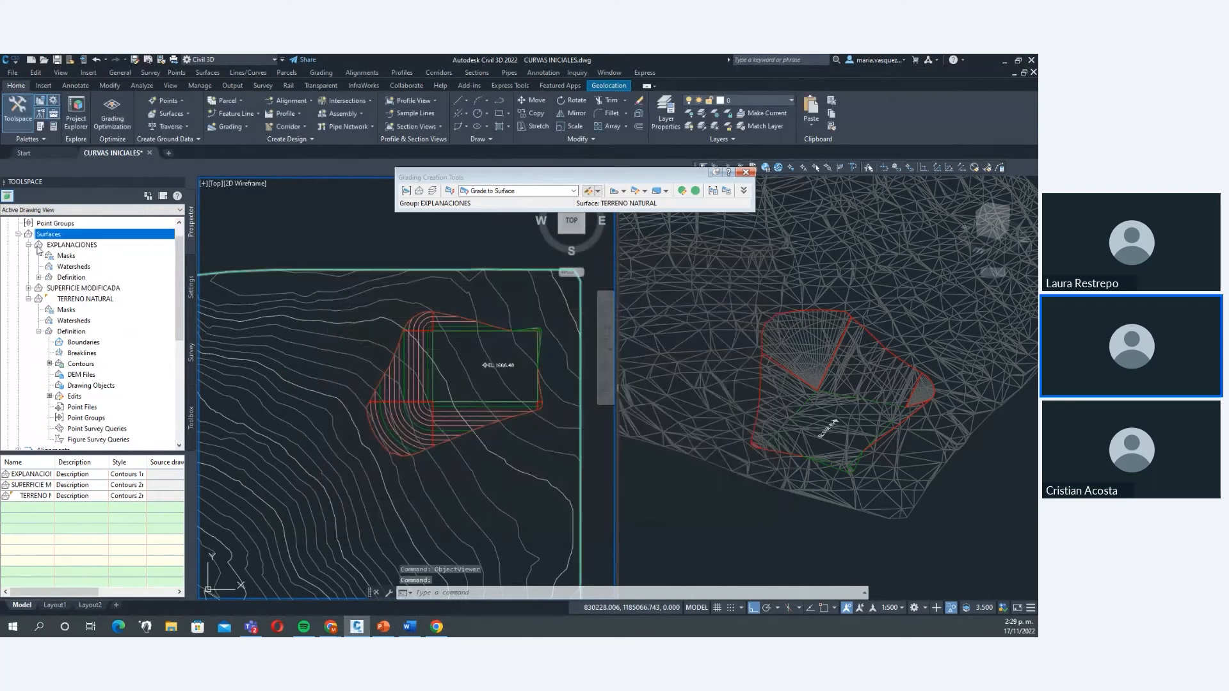
Paste the TERRENO NATURAL surface into the EXPLANACIONES surface as an edit.
click(39, 278)
right_click(73, 343)
click(116, 472)
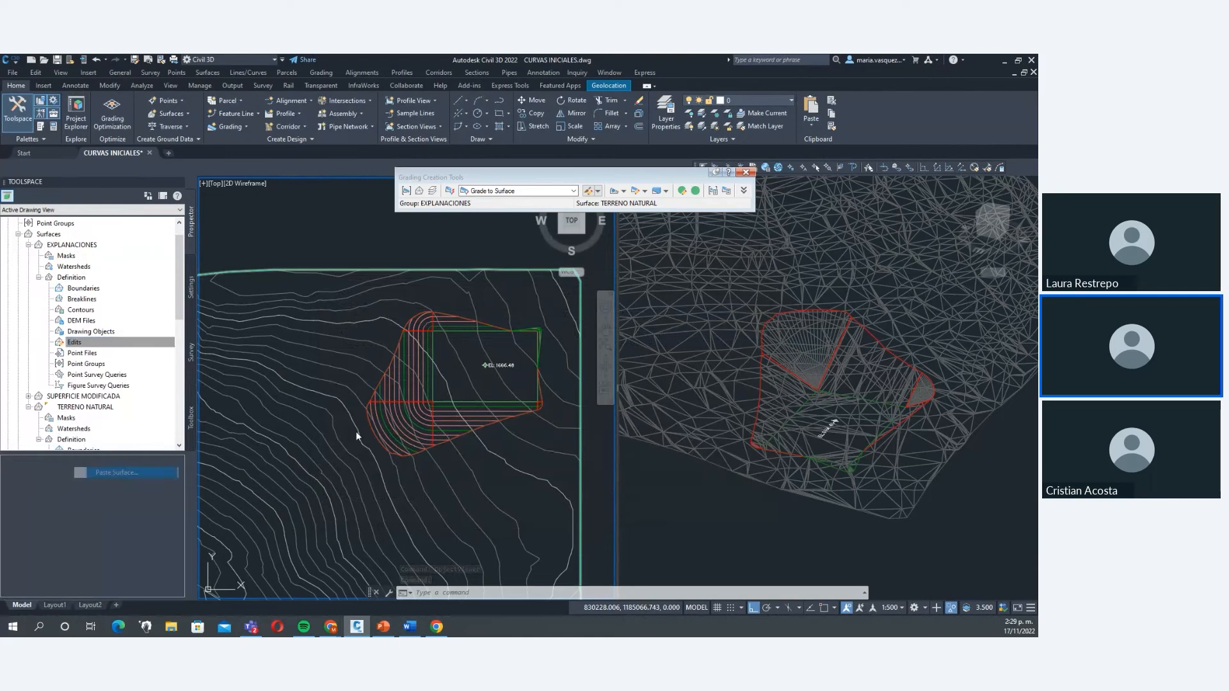
click(51, 107)
click(115, 204)
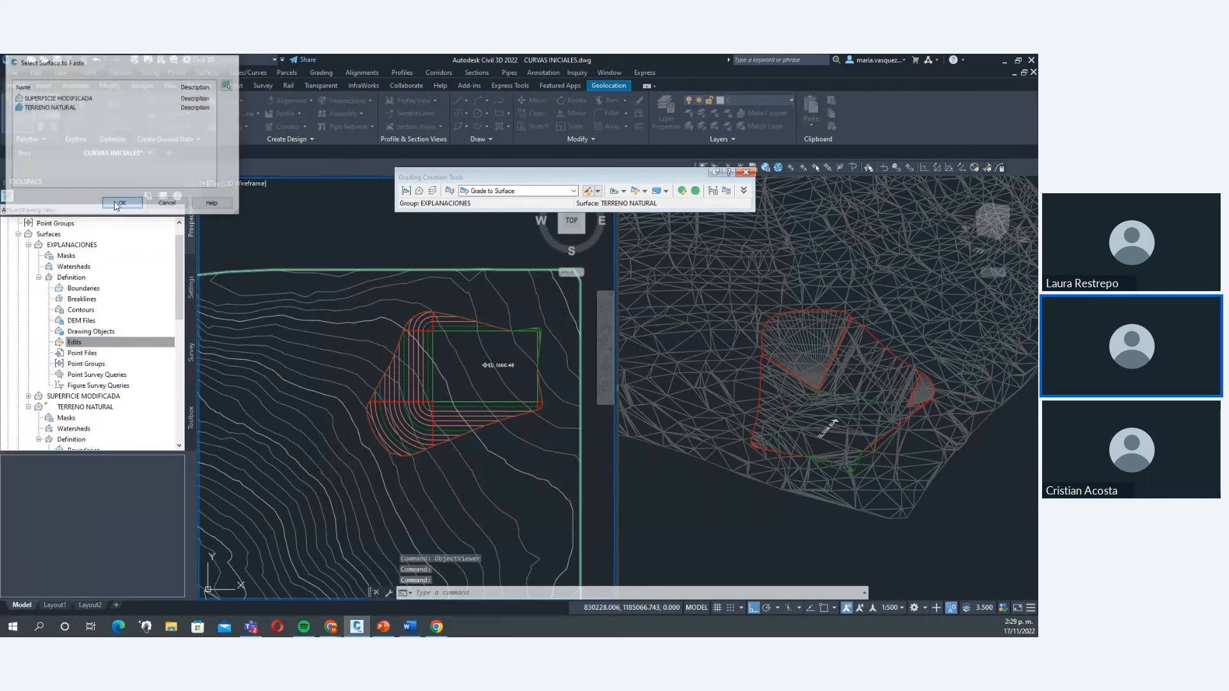
Abandon a second surface paste into EXPLANACIONES, and undo the TERRENO NATURAL paste and the creation of SUPERFICIE MODIFICADA.
right_click(97, 342)
click(117, 472)
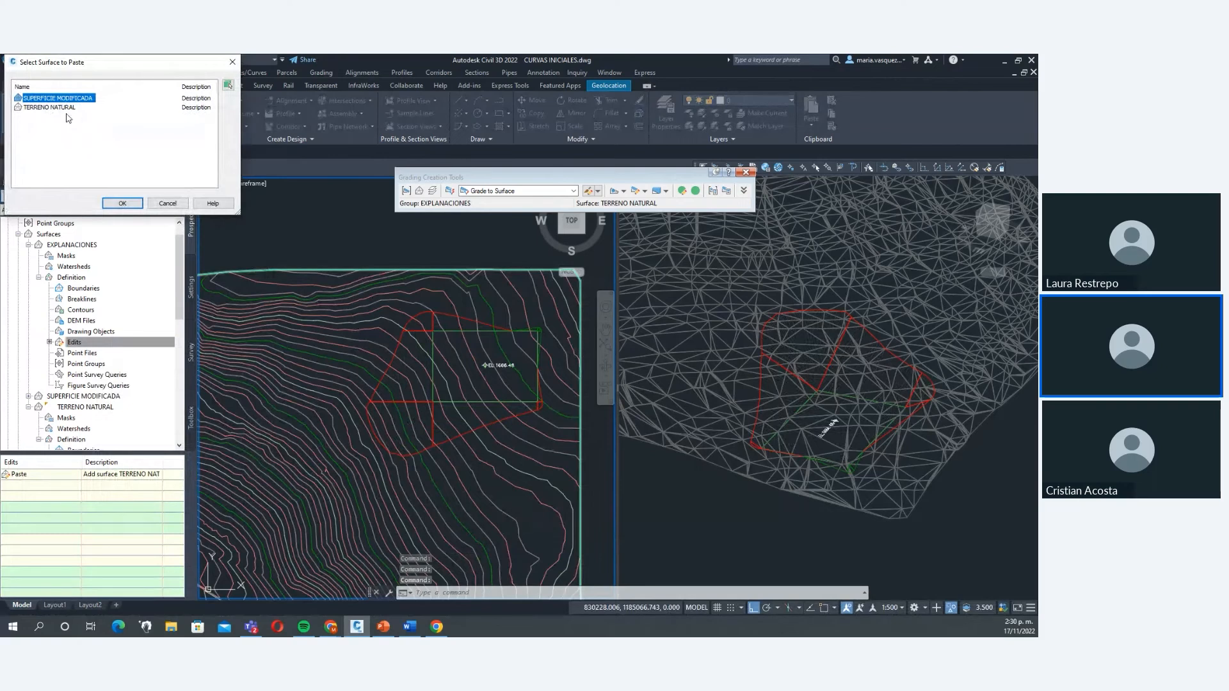
mouse_move(201, 60)
mouse_down()
mouse_move(329, 157)
mouse_move(410, 172)
mouse_up()
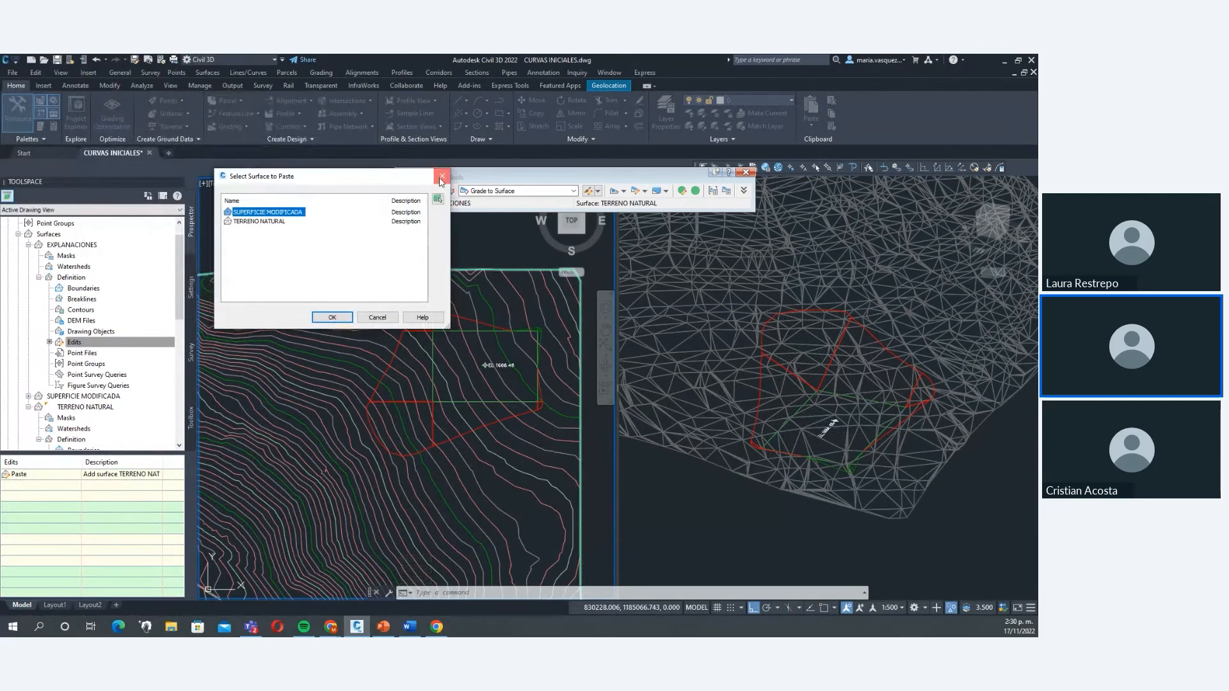
click(442, 177)
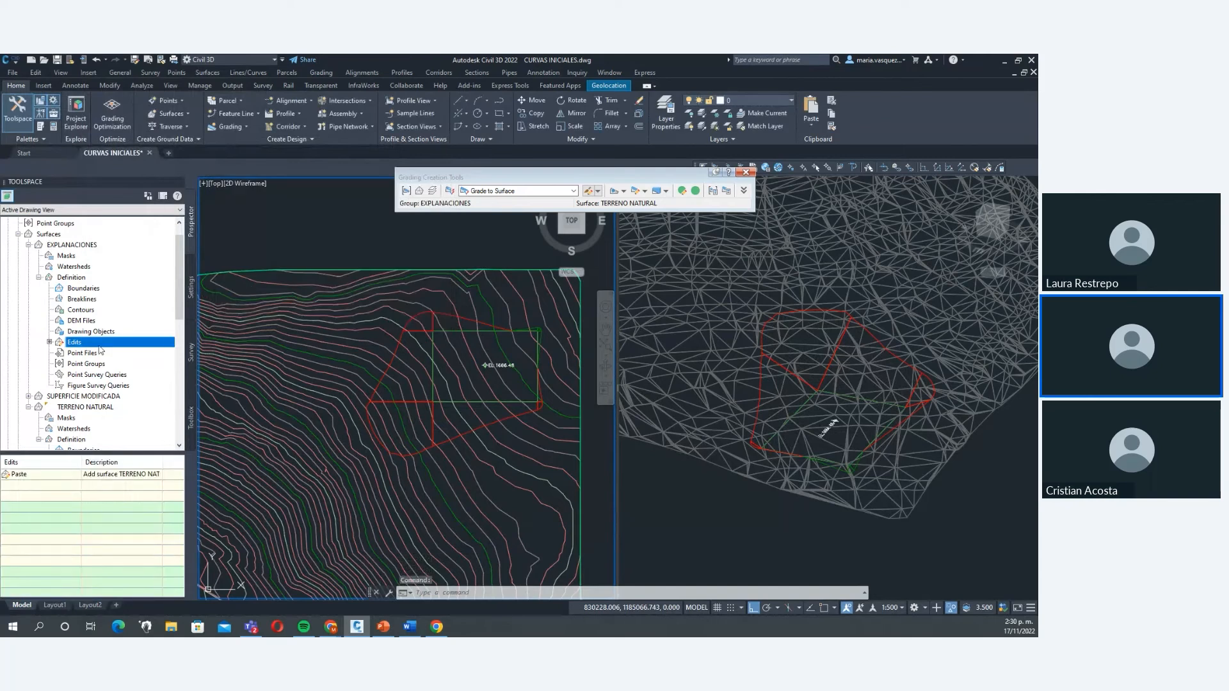
key(ctrl+z)
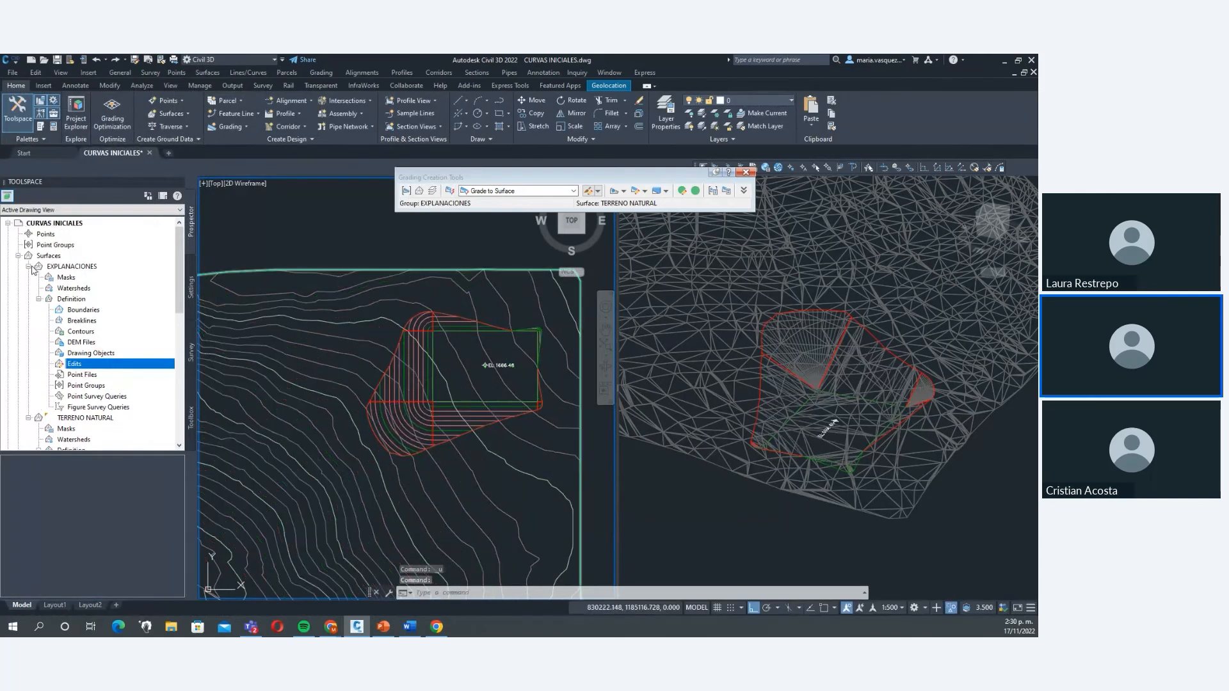
Create a TIN surface named SM.
click(31, 268)
click(29, 279)
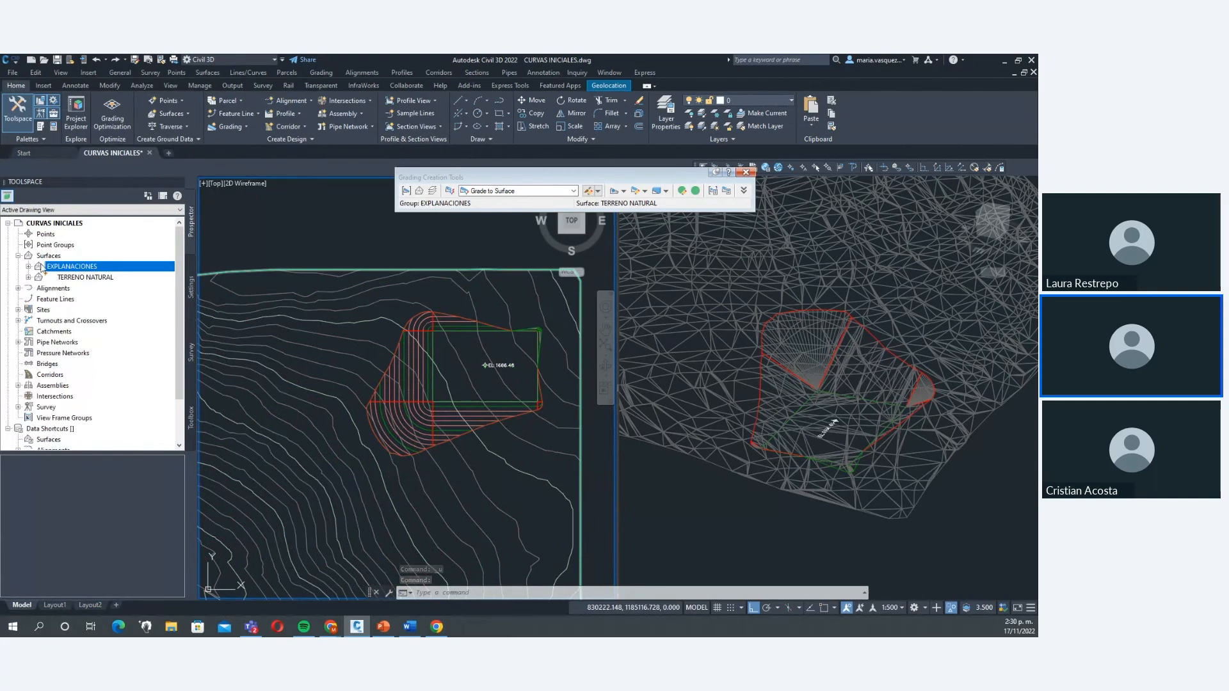
right_click(49, 256)
click(70, 256)
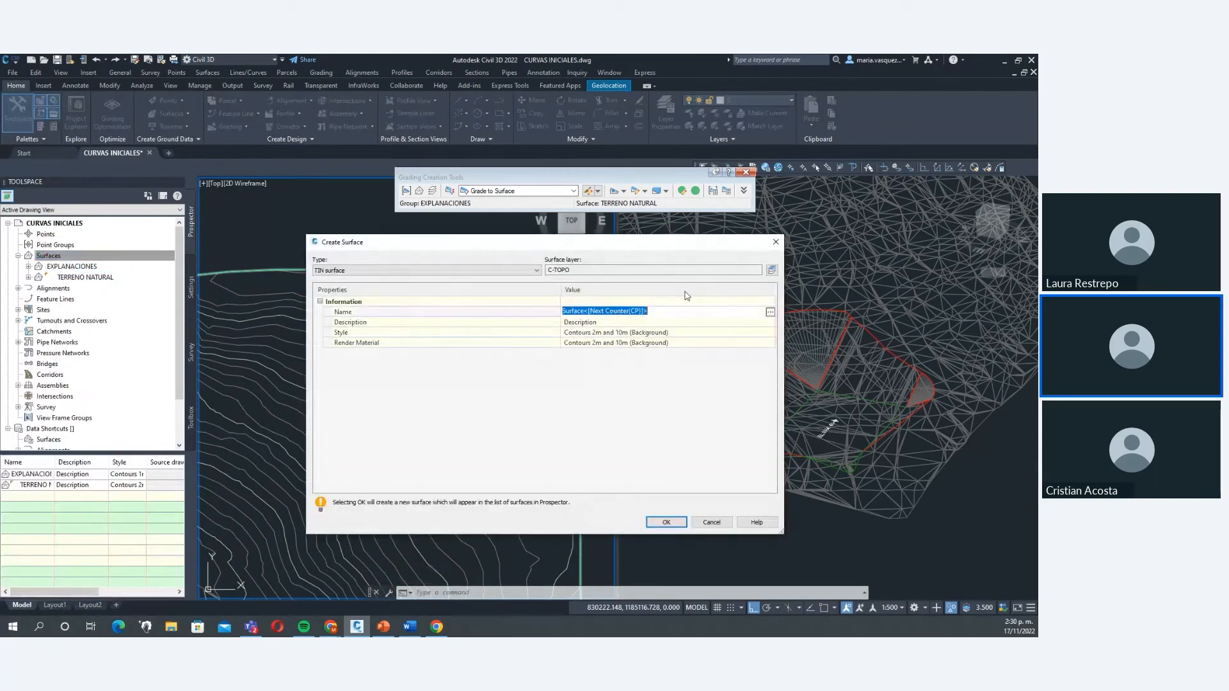
text(REF)
key(Return)
Paste the TERRENO NATURAL surface into the SM surface as its first edit.
click(28, 277)
click(39, 309)
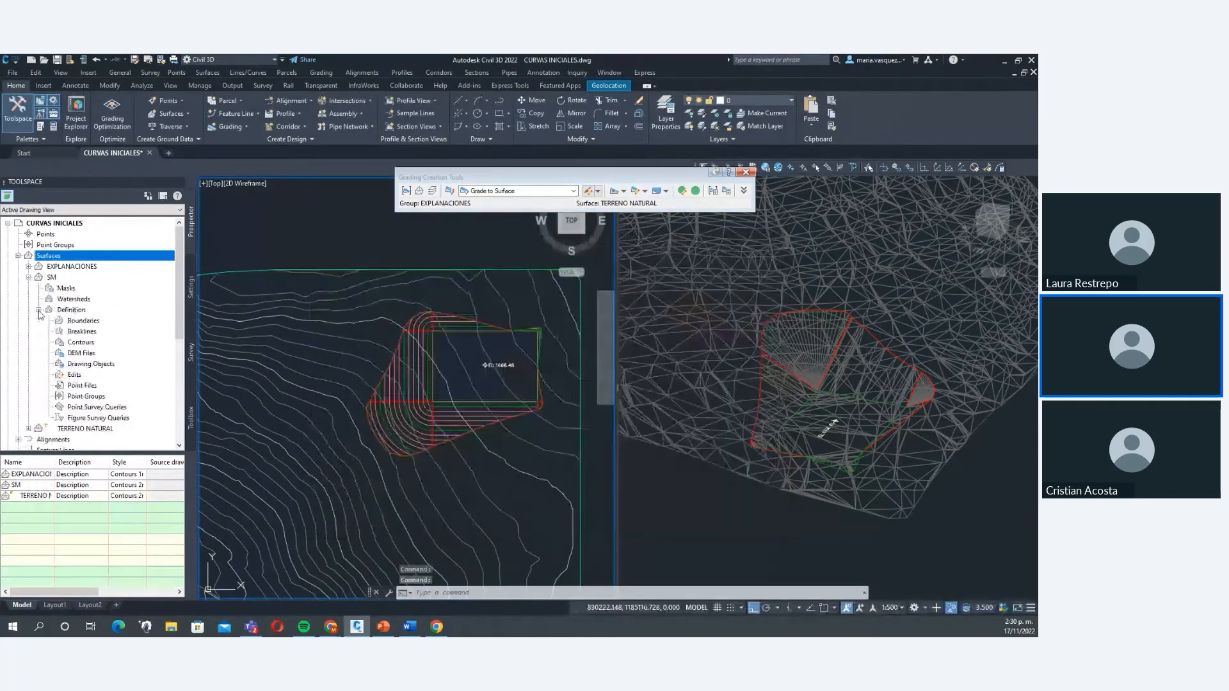
right_click(86, 373)
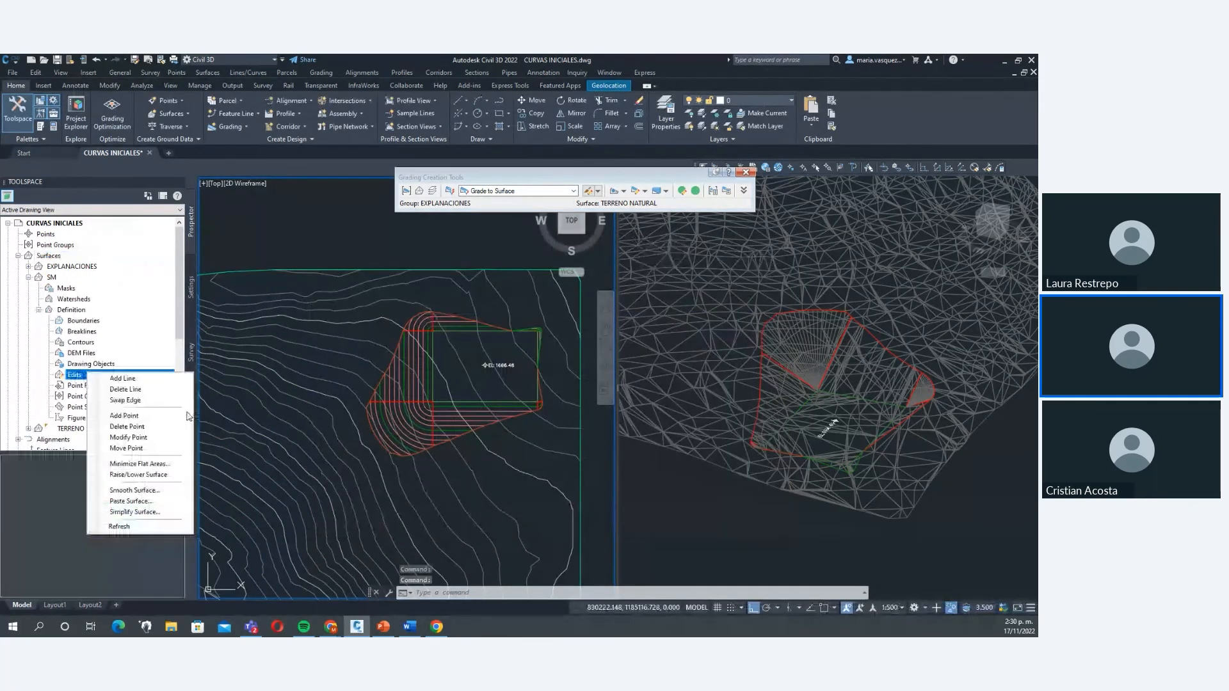
click(132, 501)
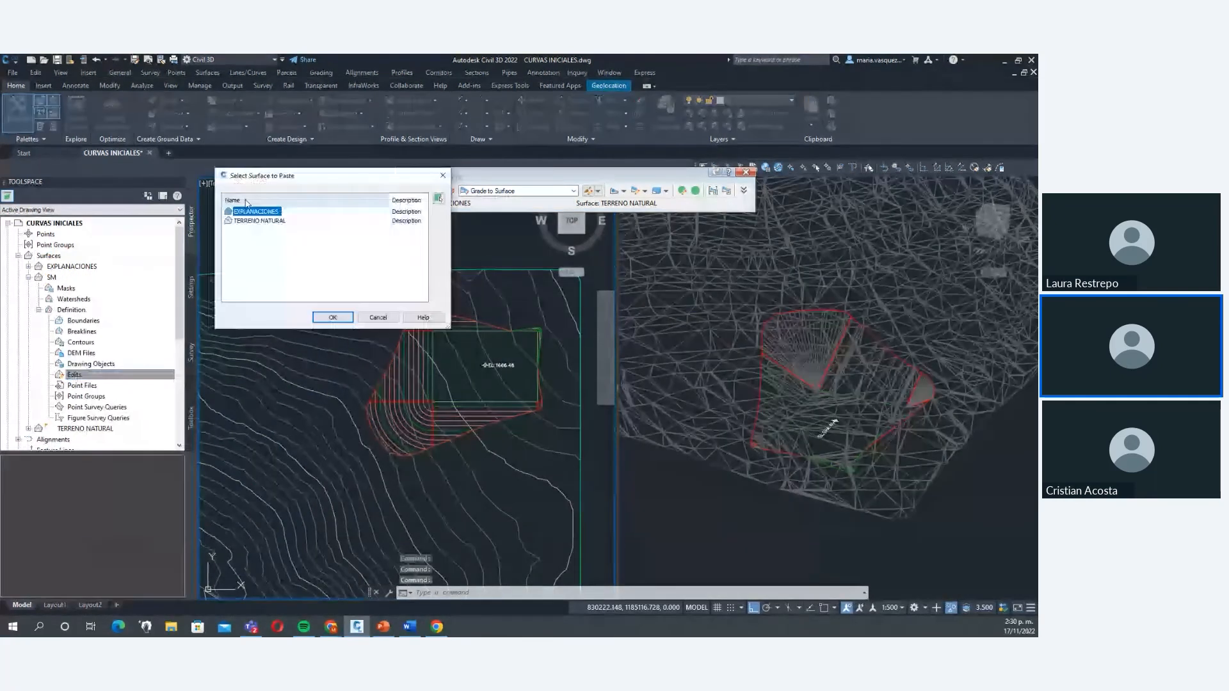
click(332, 317)
Paste the EXPLANACIONES surface into the SM surface on top of the natural terrain.
right_click(114, 376)
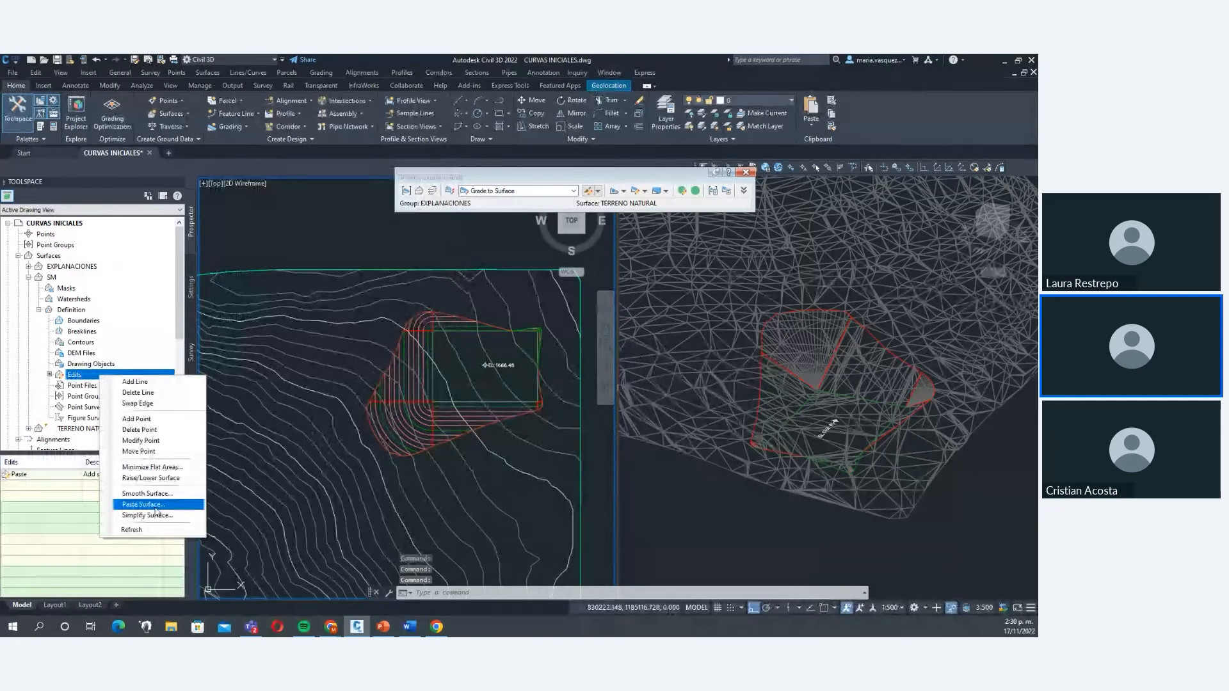
click(156, 506)
click(333, 318)
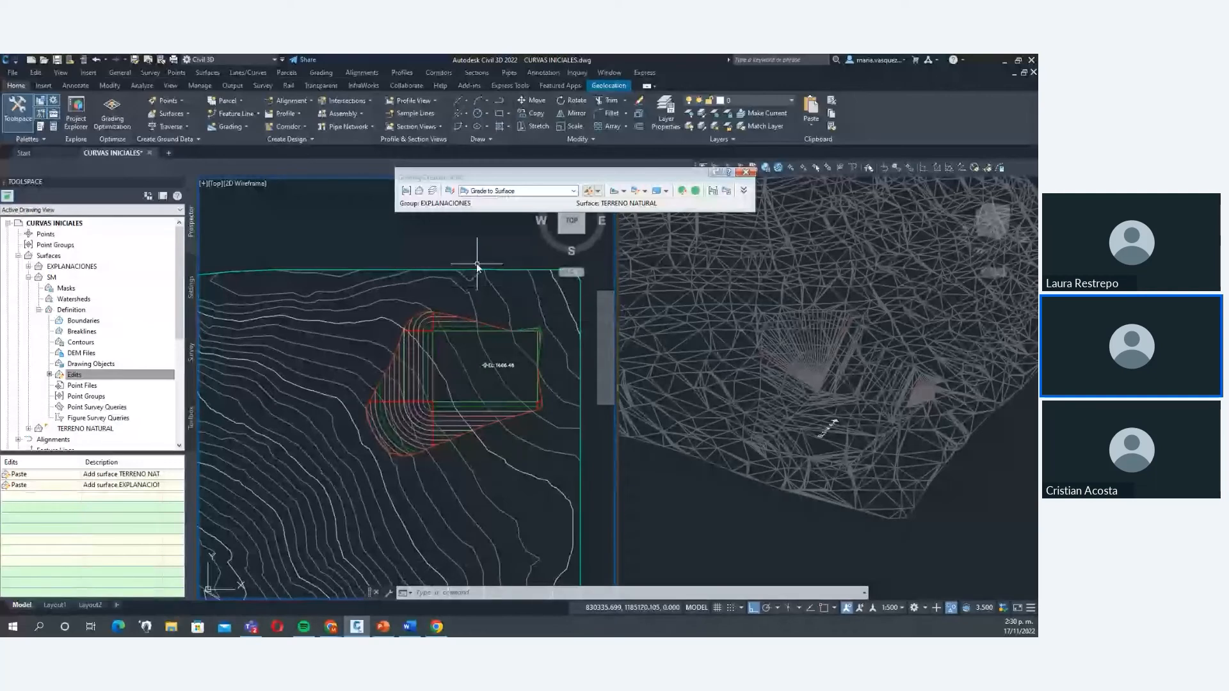
Select the SM surface and open it in the Object Viewer.
right_click(60, 277)
click(122, 402)
right_click(308, 214)
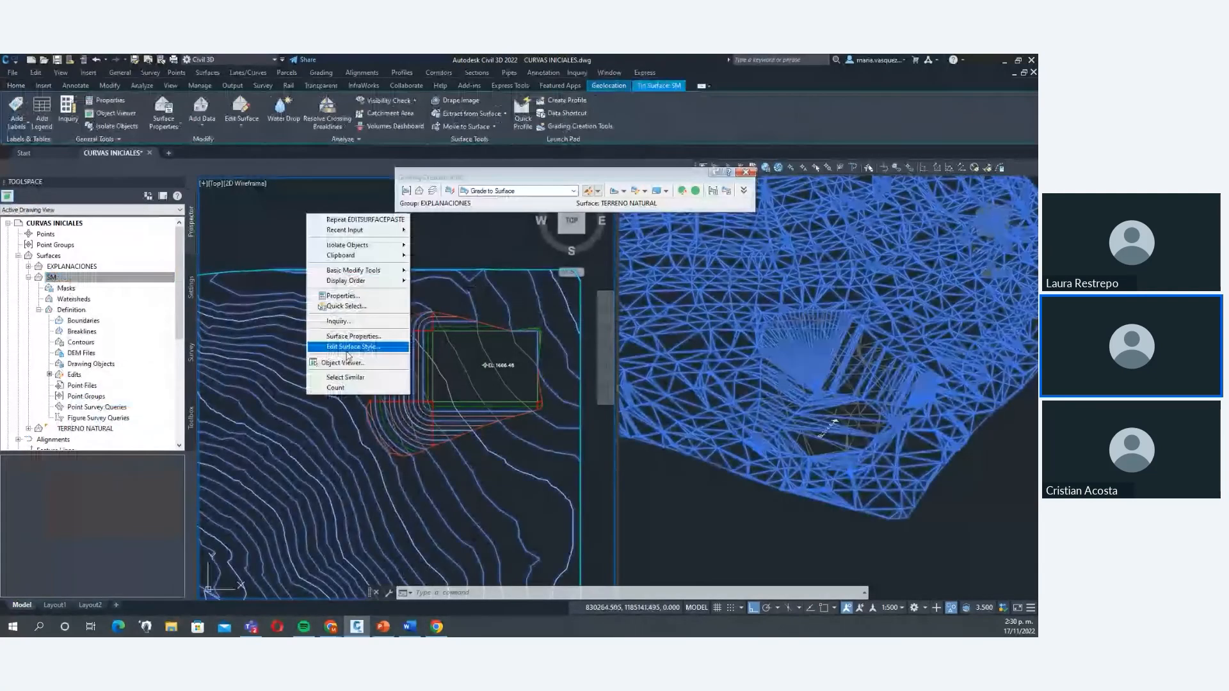
click(345, 362)
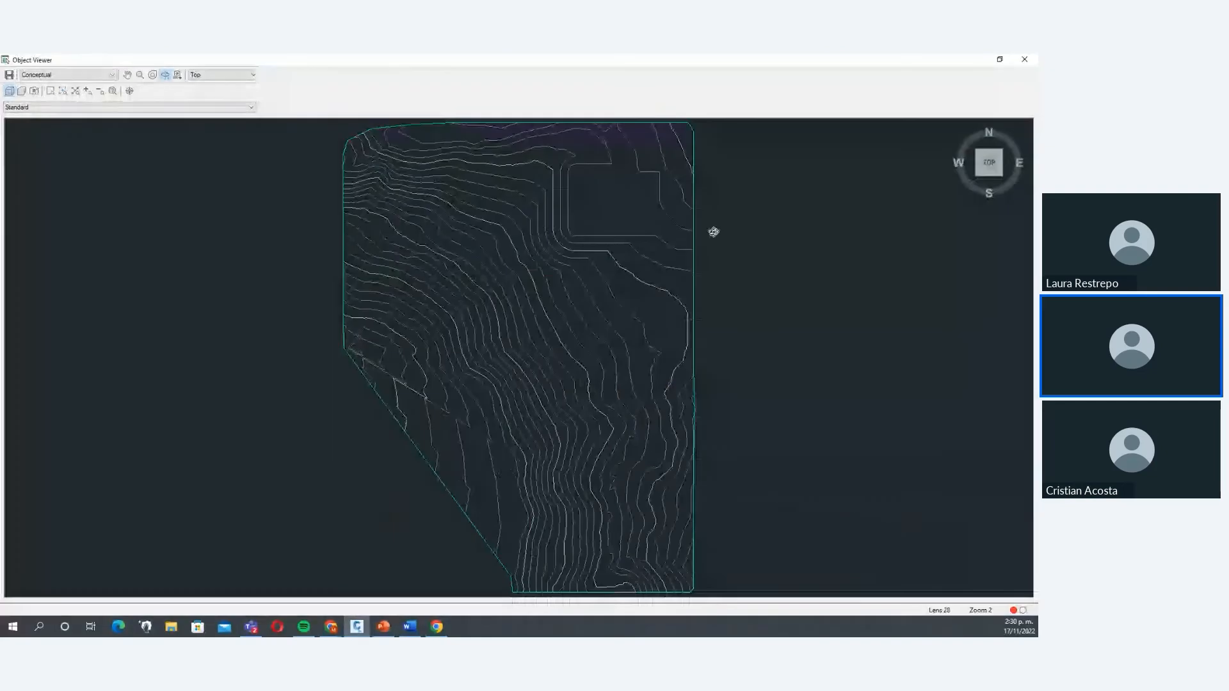
Examine in 3D how the graded platform and its side slopes merge with the terrain of SM, then close the viewer.
mouse_move(565, 278)
mouse_down()
mouse_move(656, 532)
mouse_move(633, 497)
mouse_move(677, 497)
mouse_move(671, 440)
mouse_up()
scroll(672, 442, up, 3)
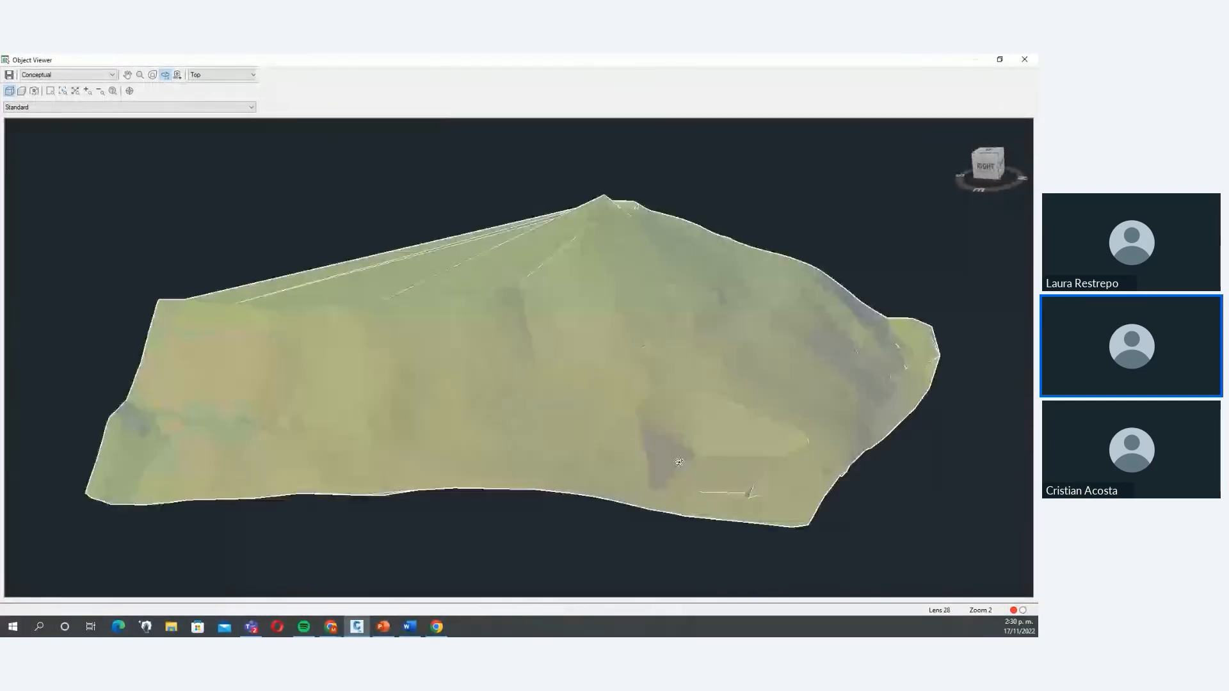
middle_drag(613, 468, 557, 456)
scroll(557, 456, up, 5)
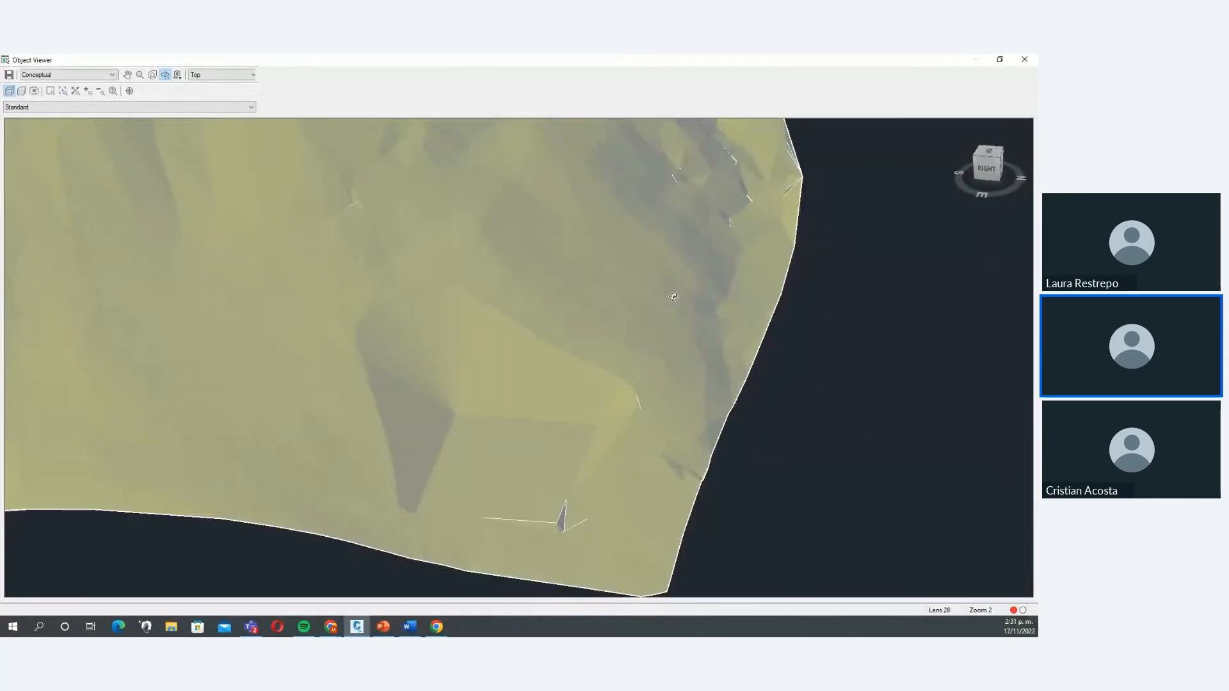
click(1030, 64)
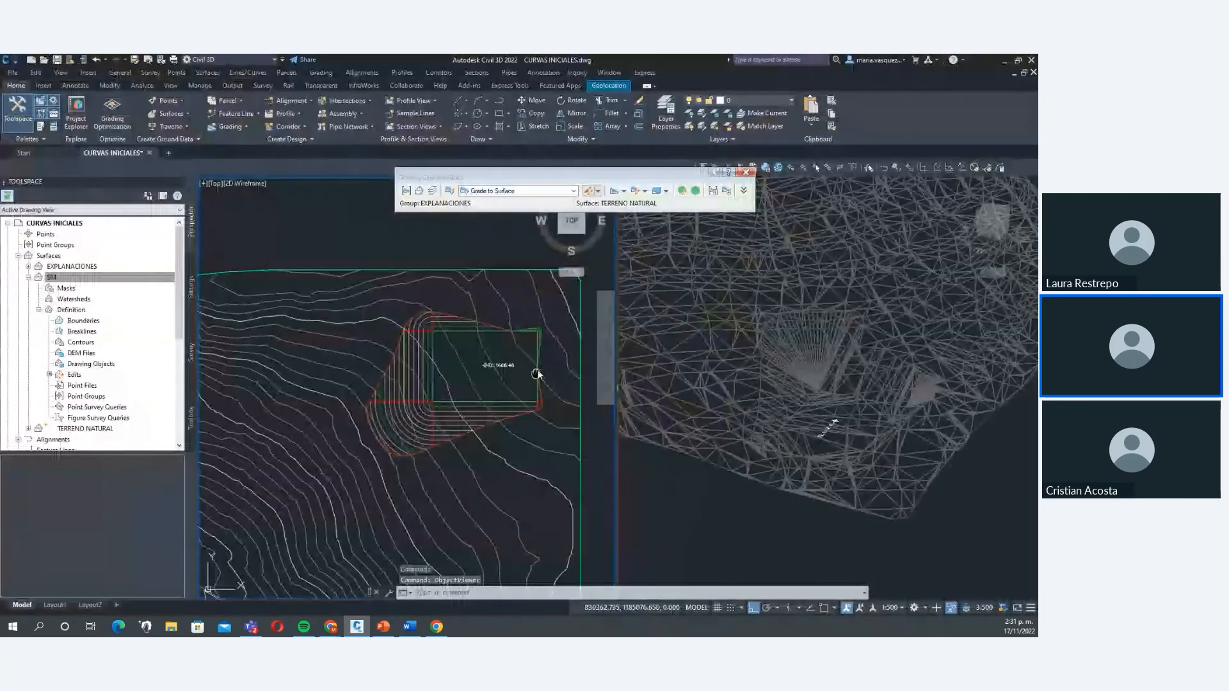
Sketch a closed four-sided polyline on the northwest part of the SM surface, west of the graded platform.
middle_drag(538, 373, 558, 344)
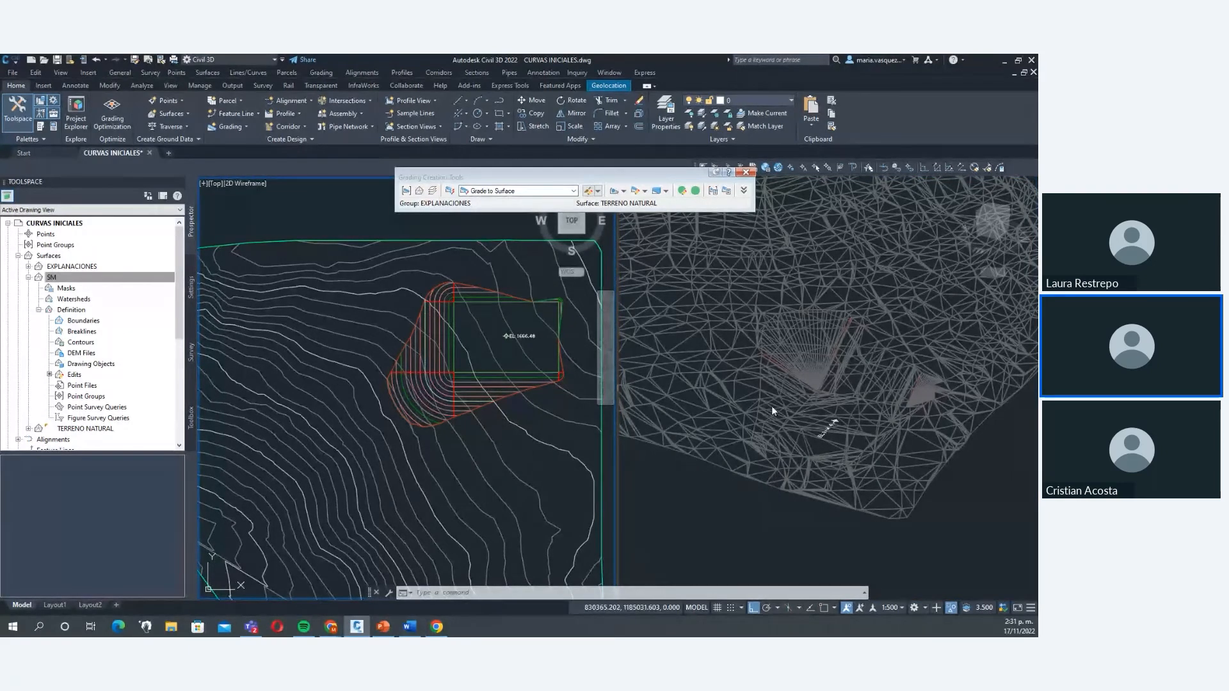
mouse_move(539, 428)
middle_down()
mouse_move(556, 404)
mouse_move(529, 398)
middle_up()
scroll(556, 404, down, 3)
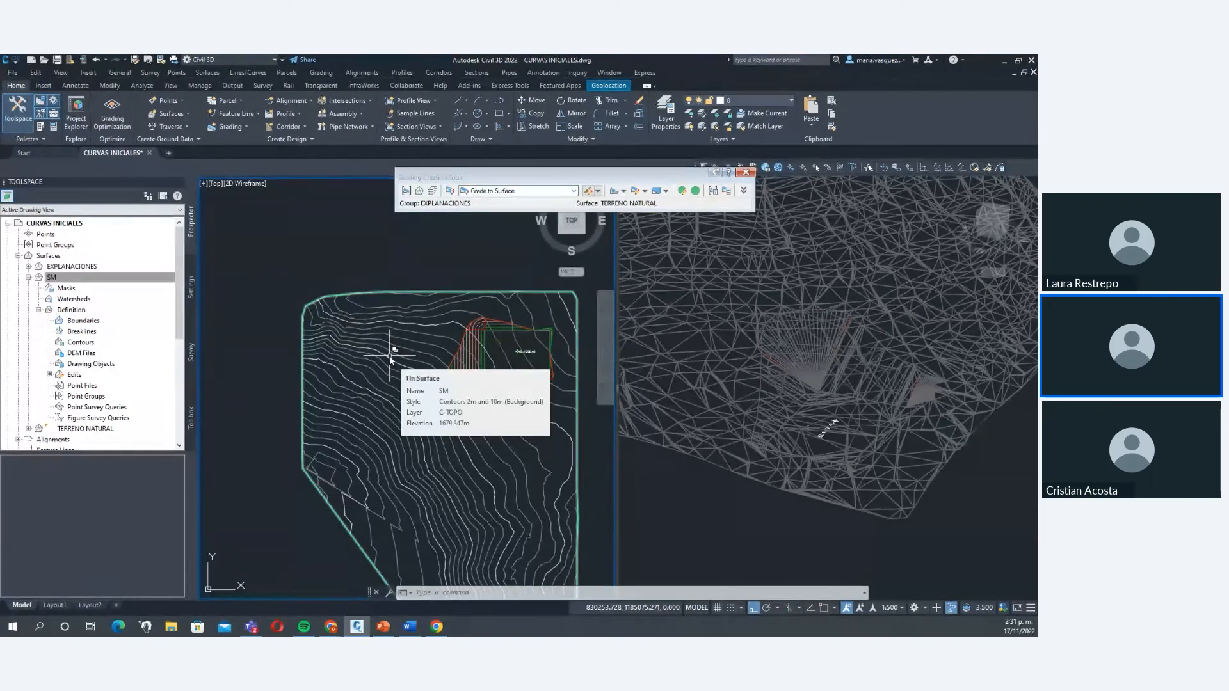
text(pl)
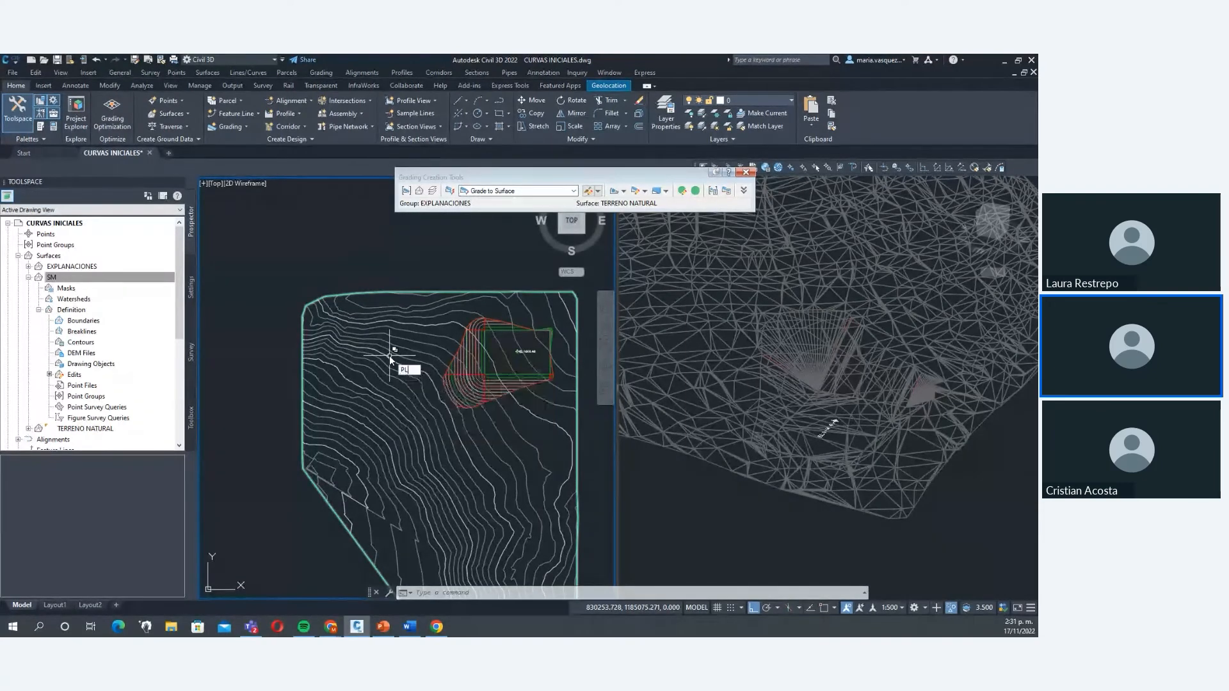
key(Return)
scroll(392, 345, up, 3)
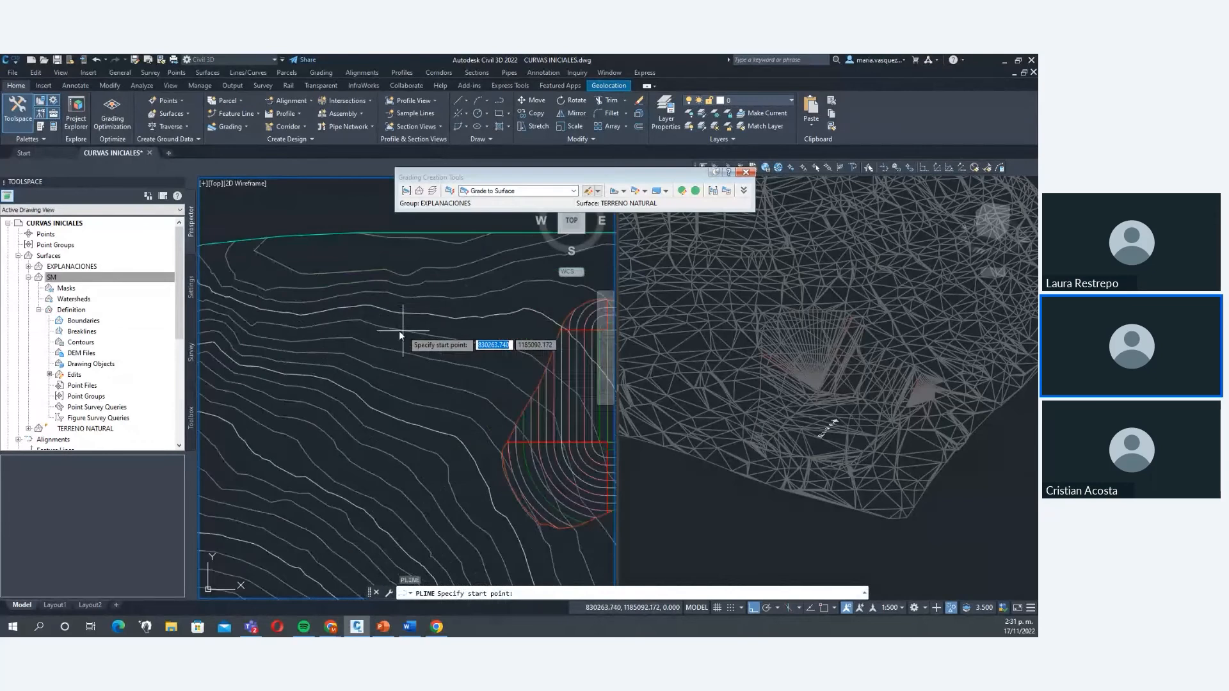
click(352, 326)
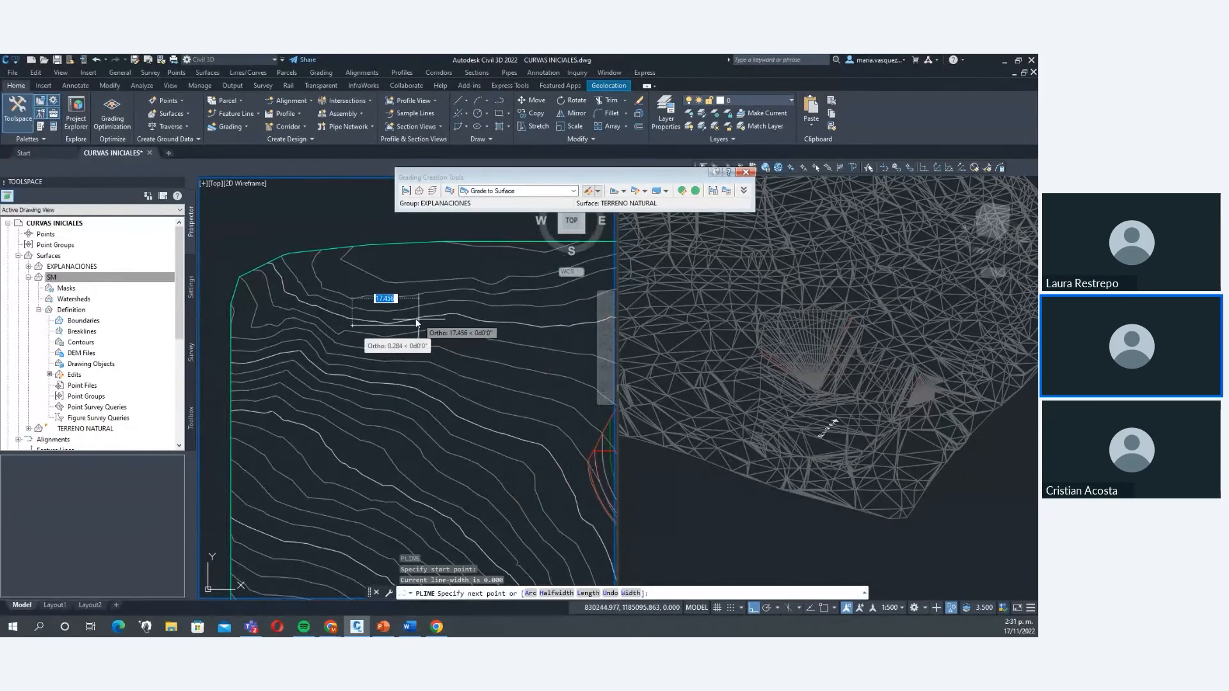
click(411, 325)
click(412, 372)
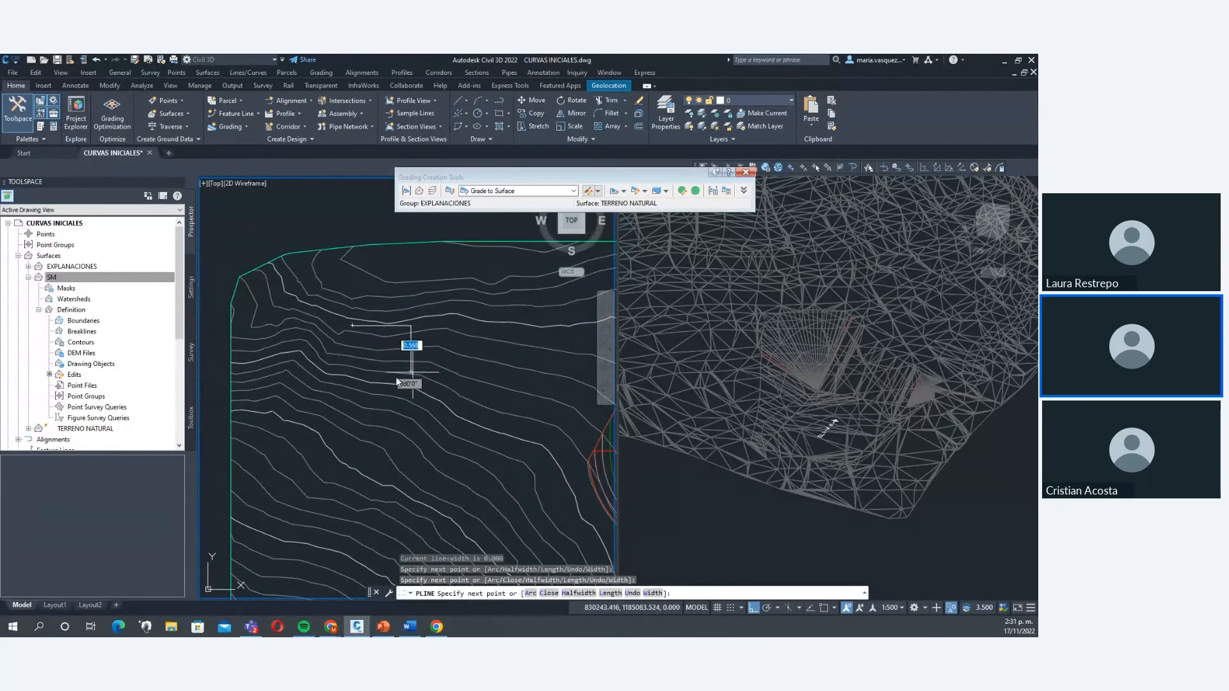
click(348, 379)
text(c)
key(Return)
scroll(352, 336, up, 4)
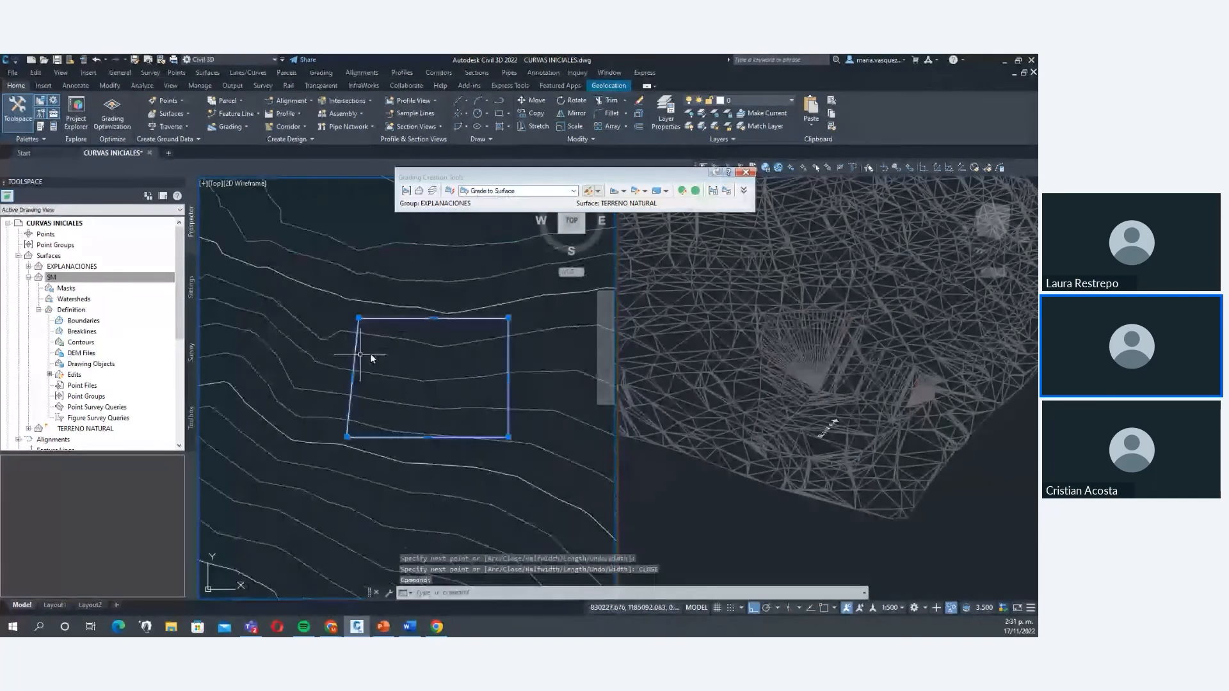
click(381, 348)
shift+right_click(385, 349)
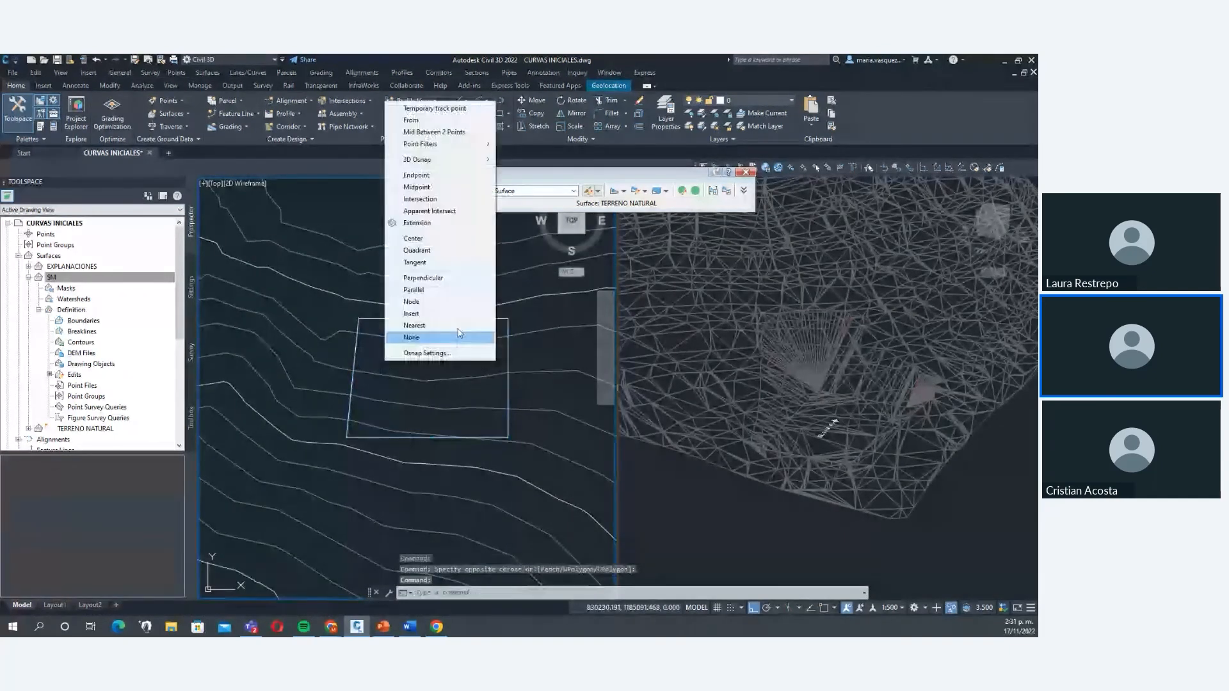
key(Escape)
key(Escape)
key(Escape)
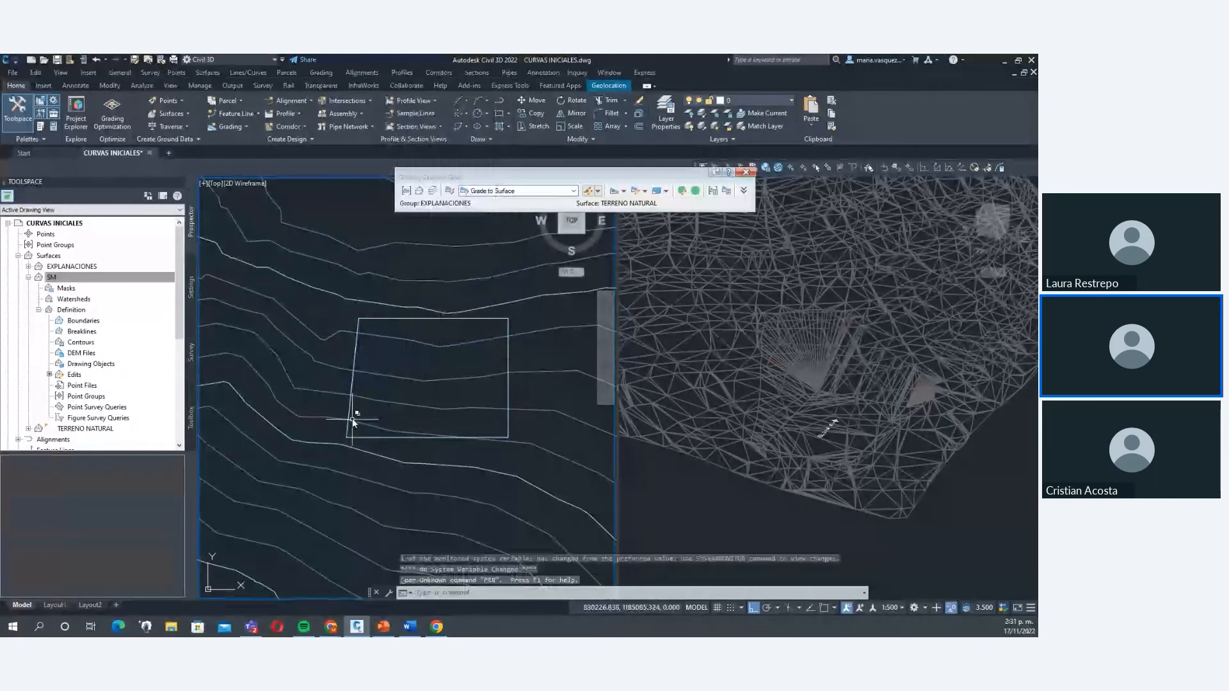
Square up the closed polyline by stretching its southwest corner with a Perpendicular object snap.
click(354, 412)
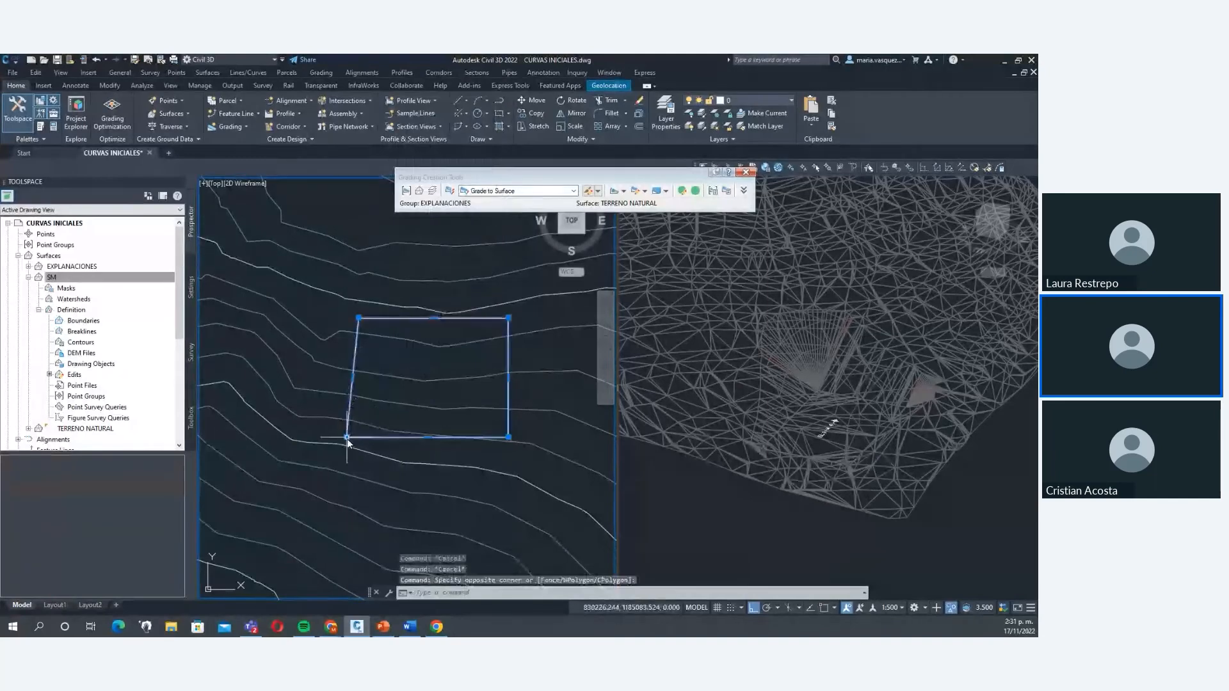
click(347, 438)
shift+right_click(369, 440)
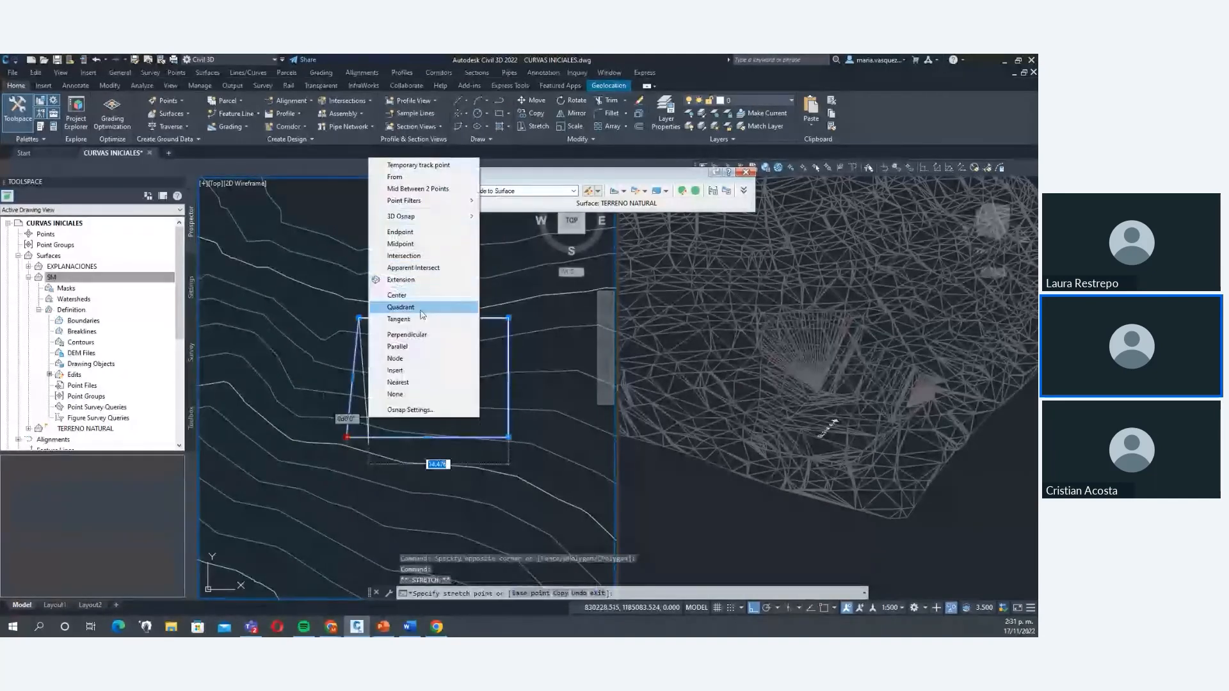
click(407, 335)
click(359, 439)
key(Escape)
key(Escape)
scroll(424, 368, down, 3)
scroll(427, 372, up, 4)
click(423, 373)
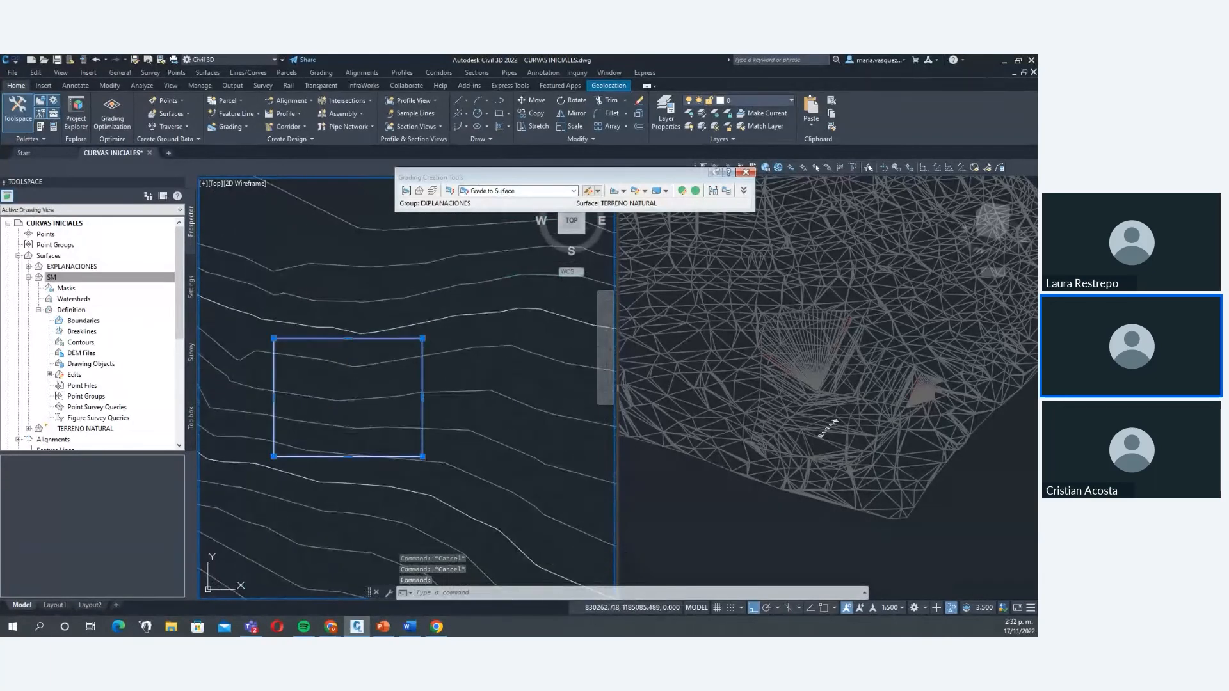
key(Escape)
key(Escape)
click(406, 300)
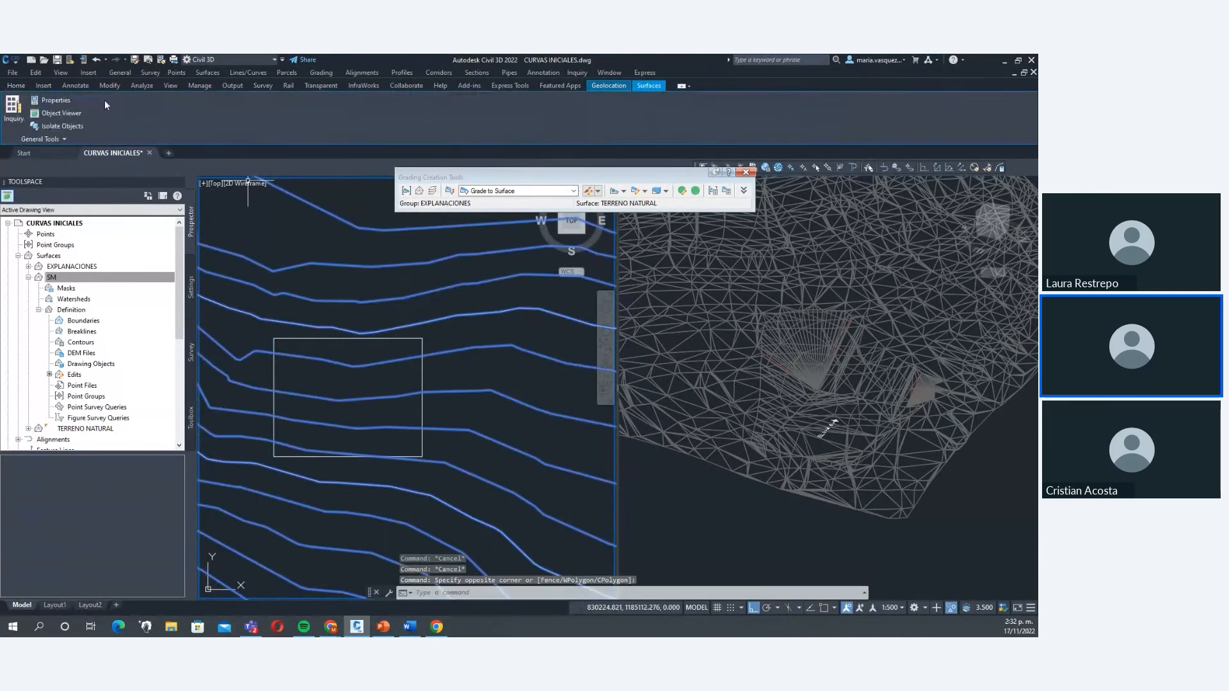
key(Escape)
Select the TERRENO NATURAL surface and add a spot elevation label near the middle of the rectangular polyline.
scroll(379, 270, down, 4)
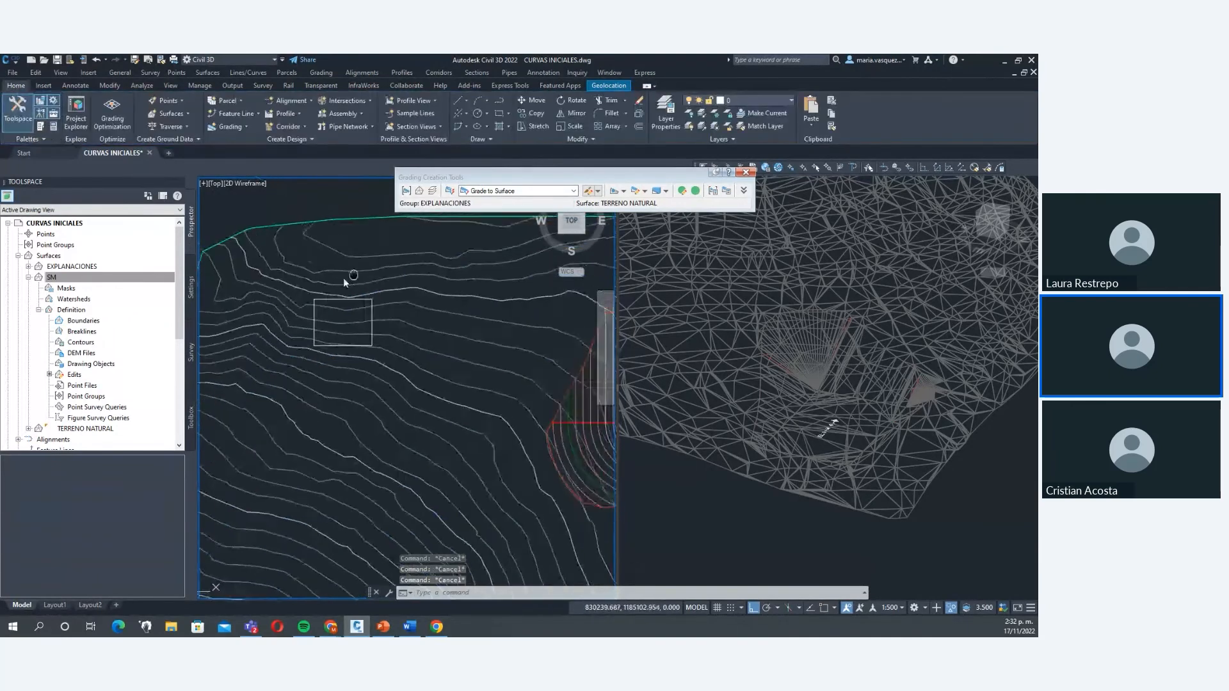
right_click(106, 429)
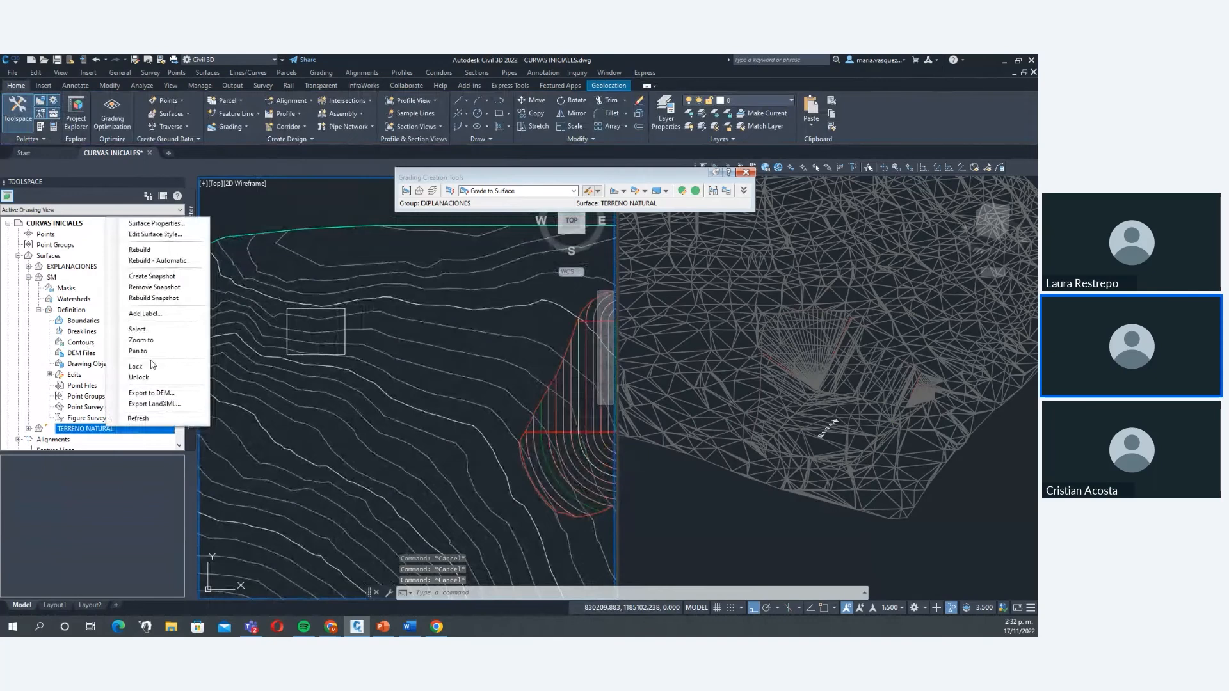
click(153, 331)
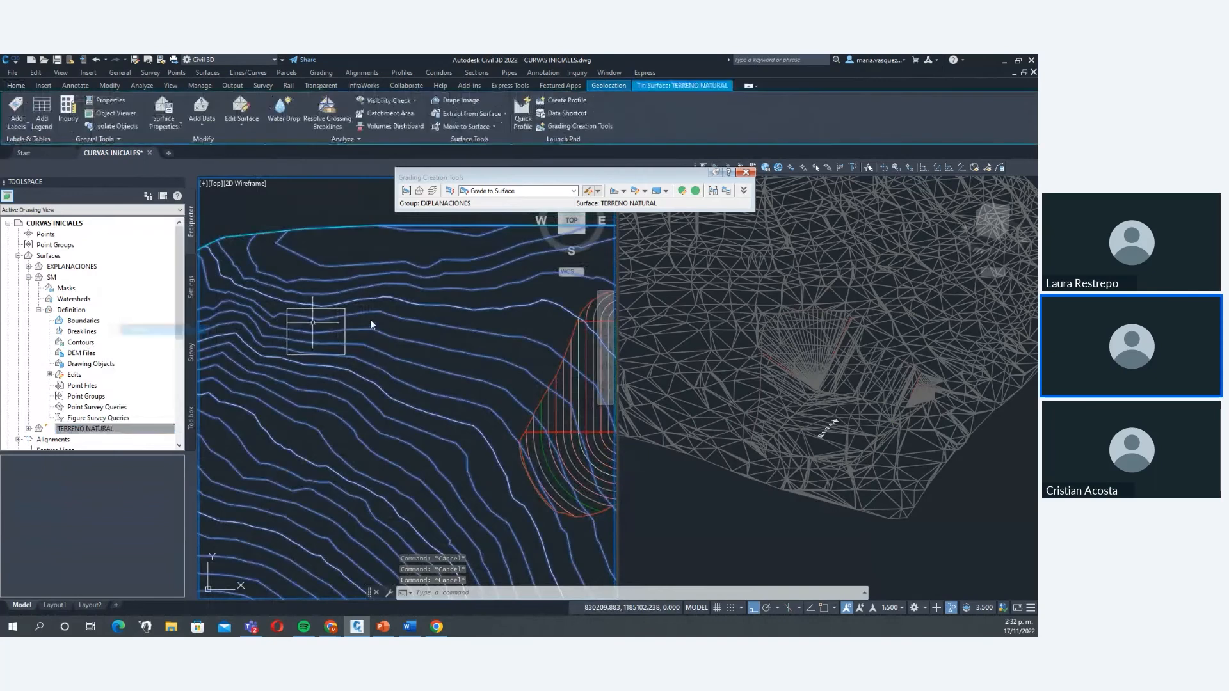
click(17, 125)
click(50, 211)
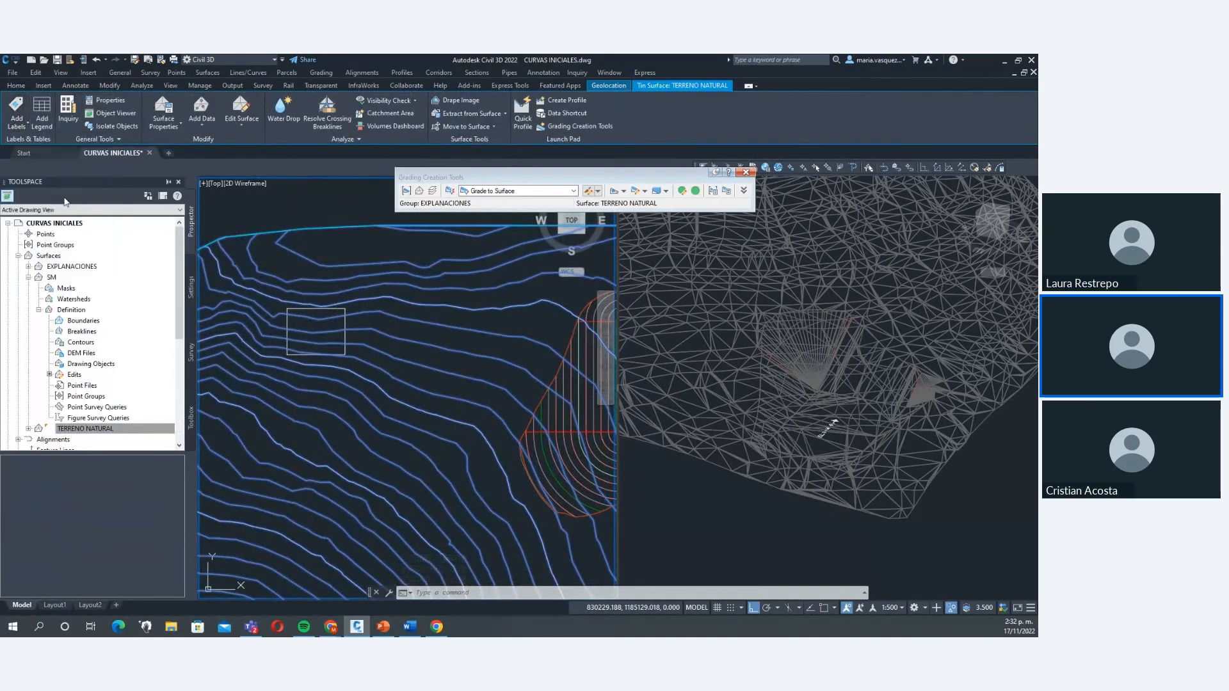
click(315, 329)
scroll(320, 325, up, 4)
key(Escape)
key(Escape)
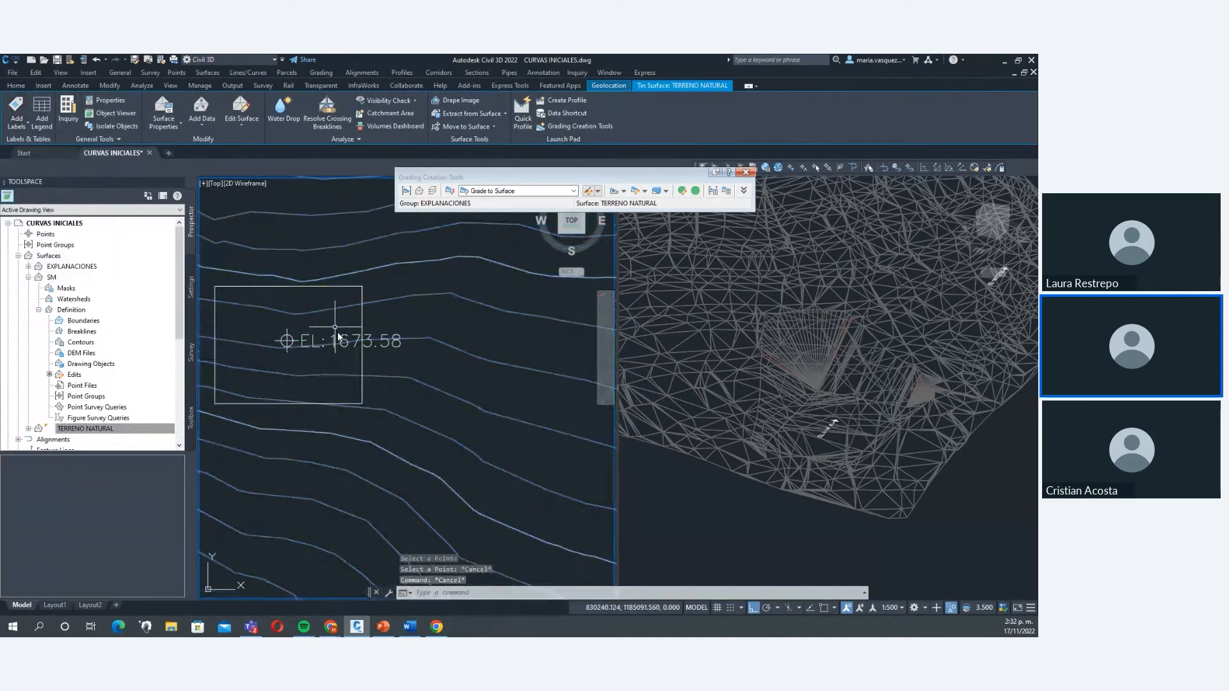
Set the elevation of the rectangular polyline to 1670 in its properties and clear the selection.
click(377, 280)
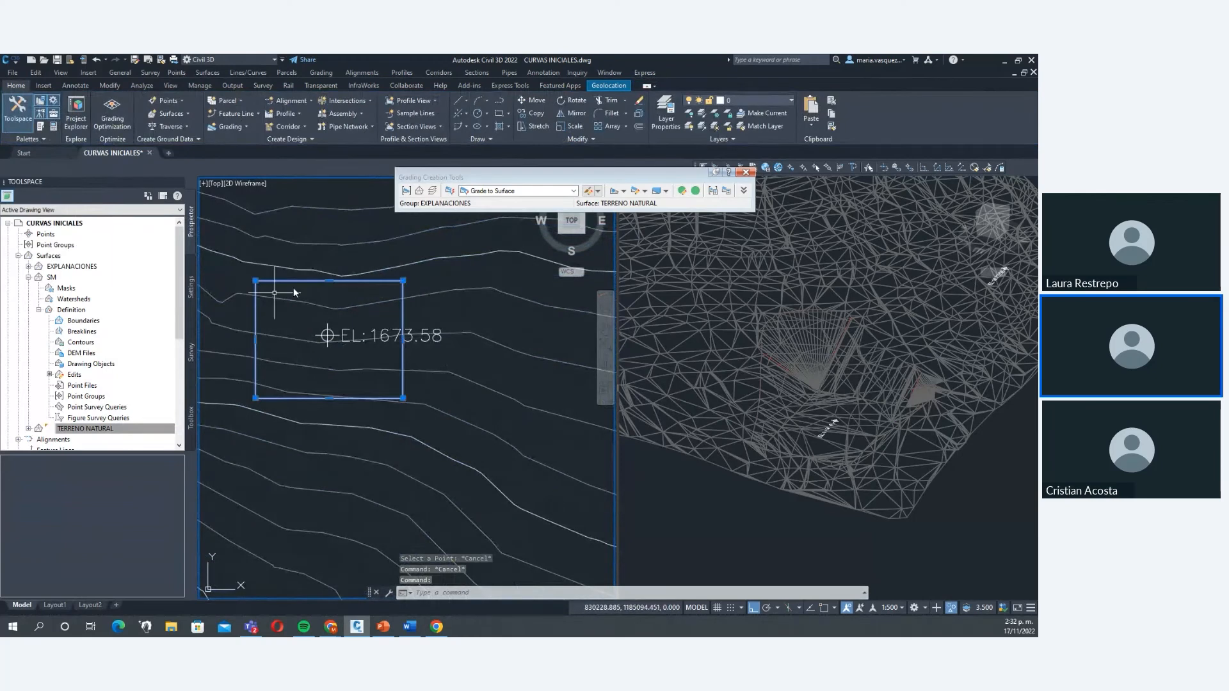
right_click(406, 234)
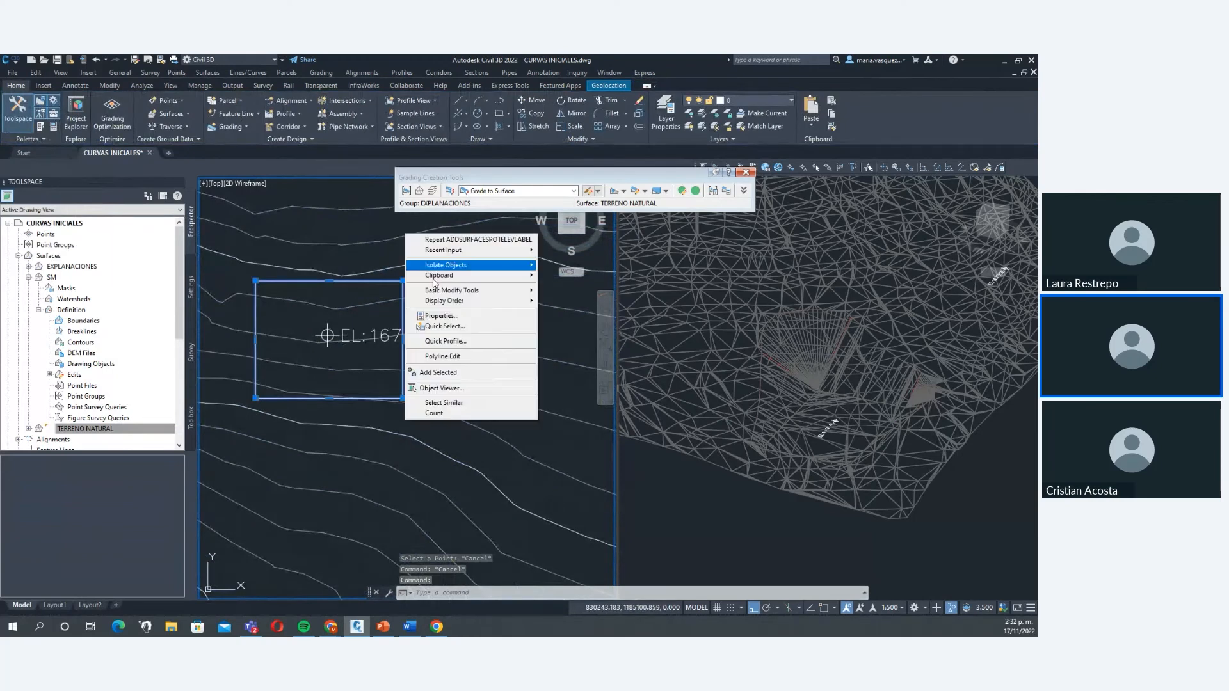
click(458, 317)
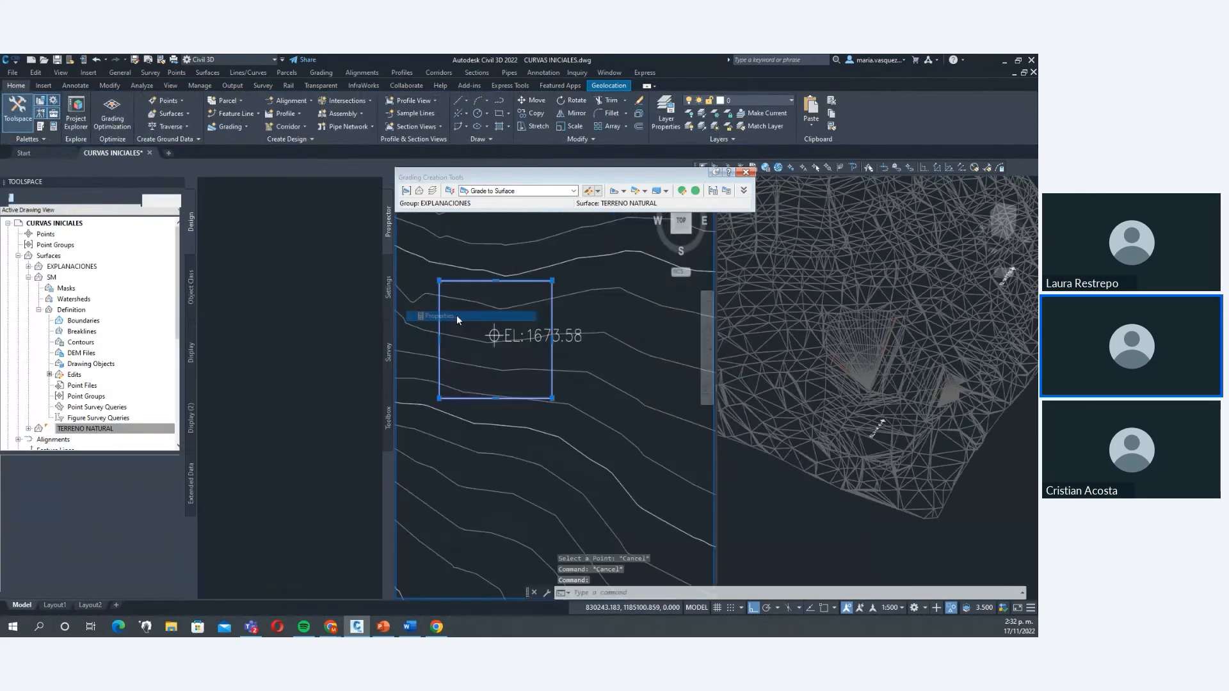
click(124, 413)
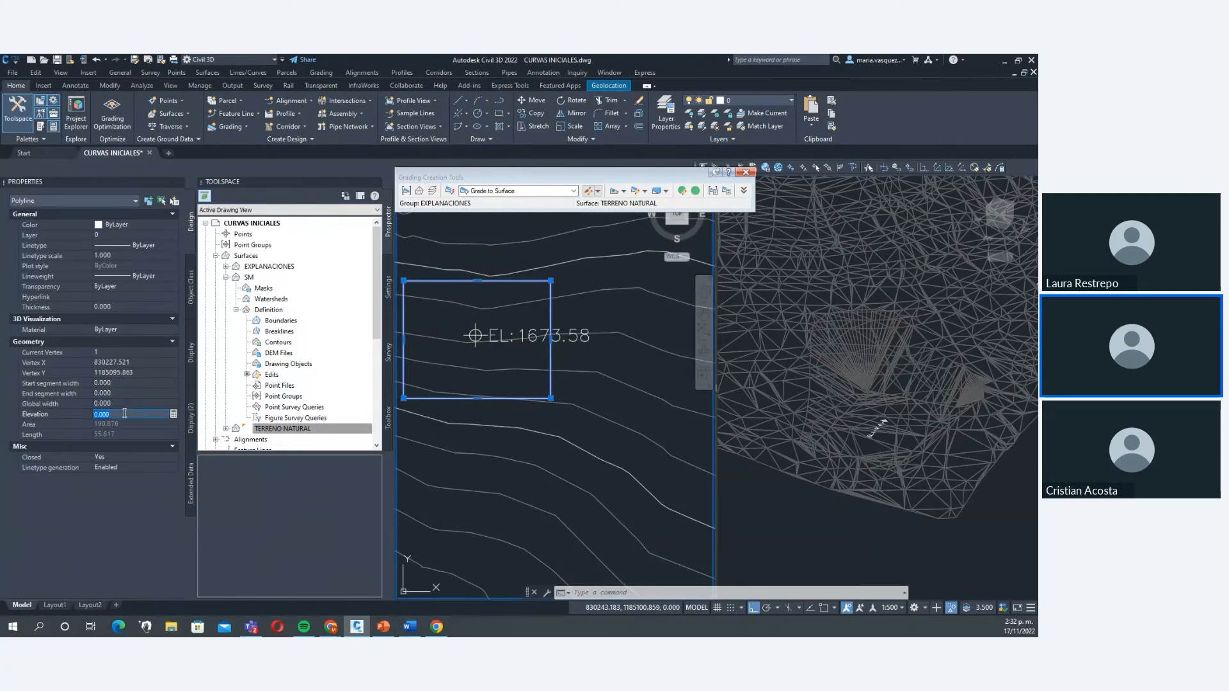
text(1670)
key(Return)
click(607, 332)
click(609, 307)
key(Escape)
key(Escape)
Examine in the 3D viewport how the rectangular polyline sits relative to the terrain.
click(876, 323)
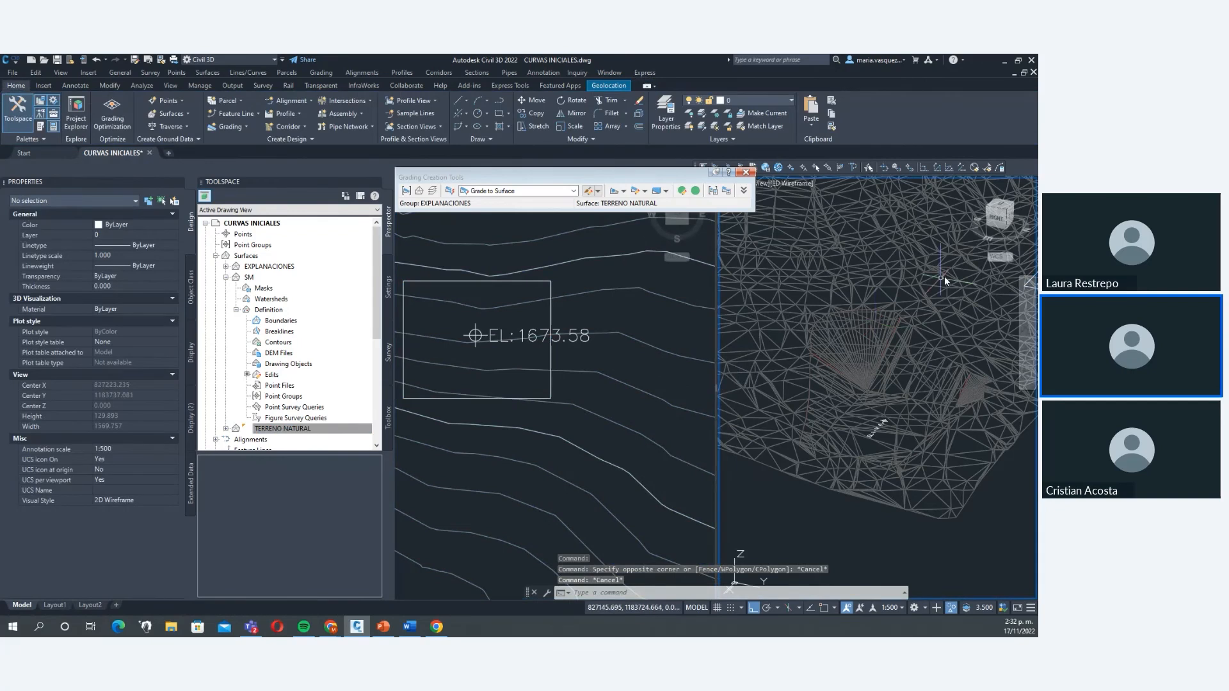
scroll(943, 276, down, 4)
scroll(864, 345, up, 5)
shift+middle_drag(937, 355, 908, 415)
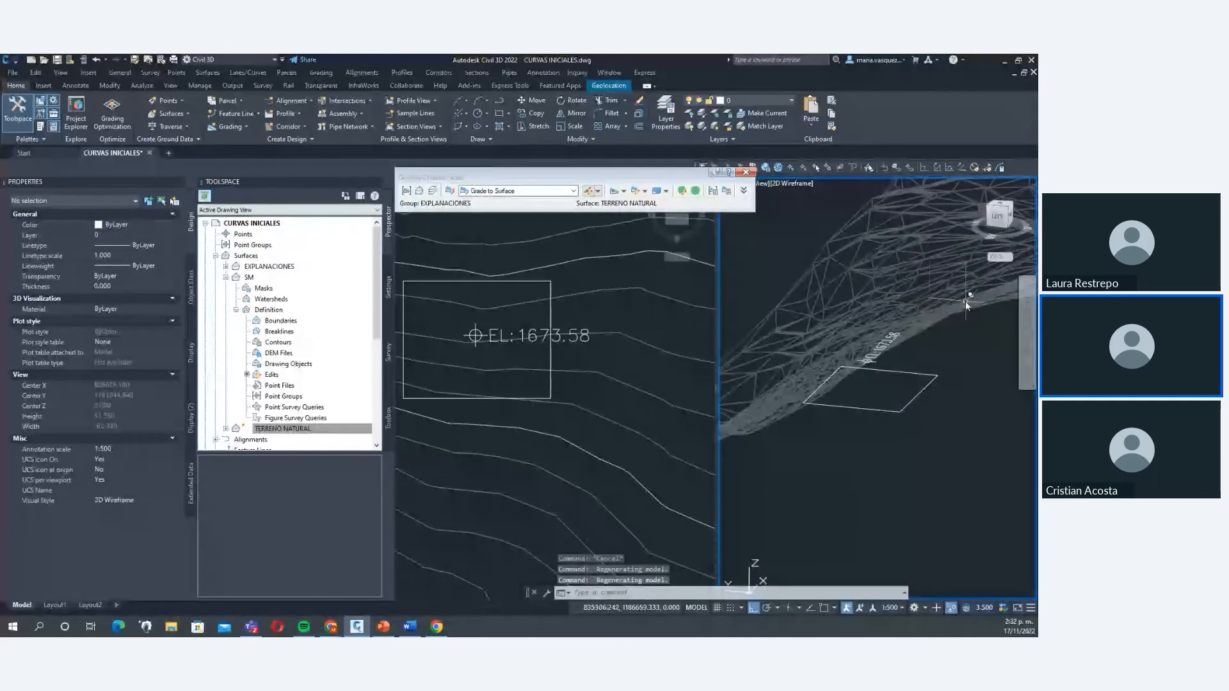
scroll(589, 379, down, 5)
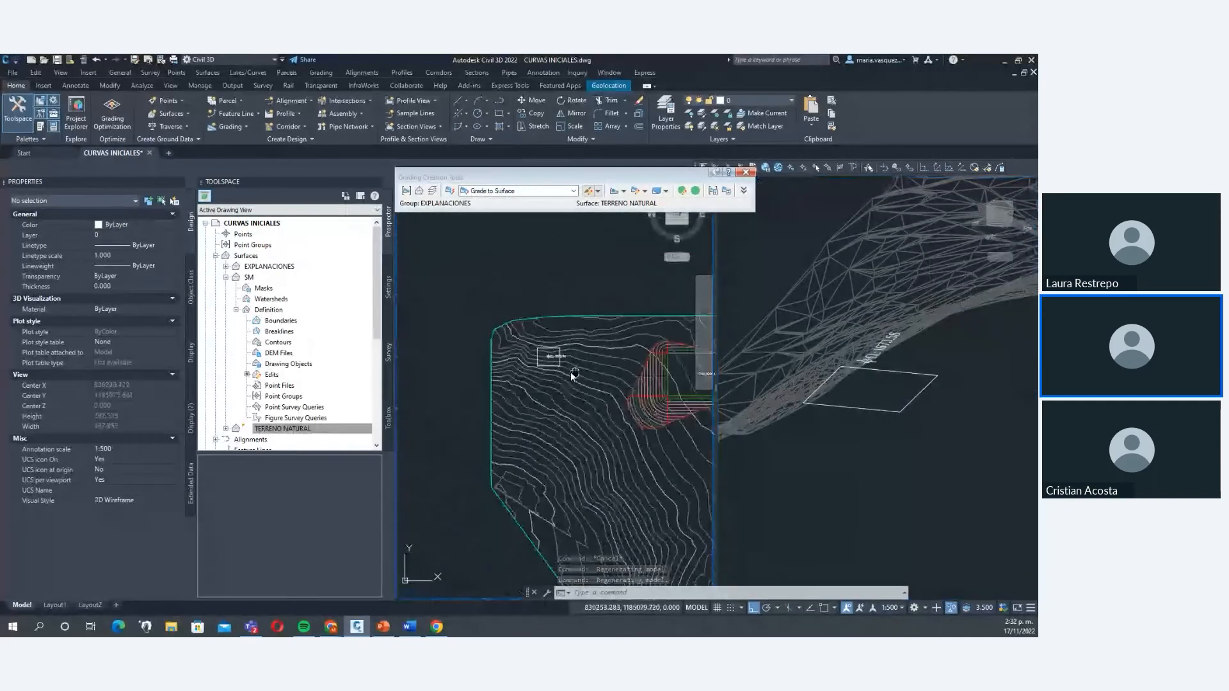
Create a Grade to Surface grading from the square outline around the EL:1673.58 label, choosing its outer side.
middle_drag(498, 379, 561, 370)
scroll(560, 370, up, 2)
click(598, 191)
click(640, 205)
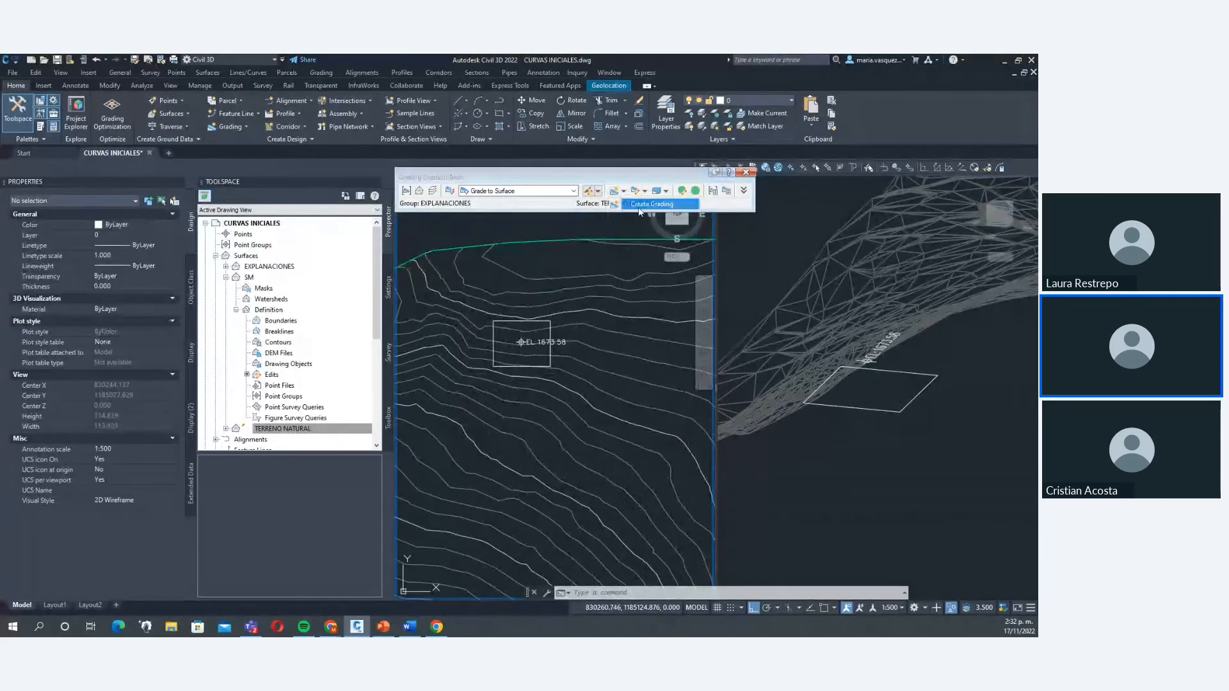
scroll(563, 344, up, 2)
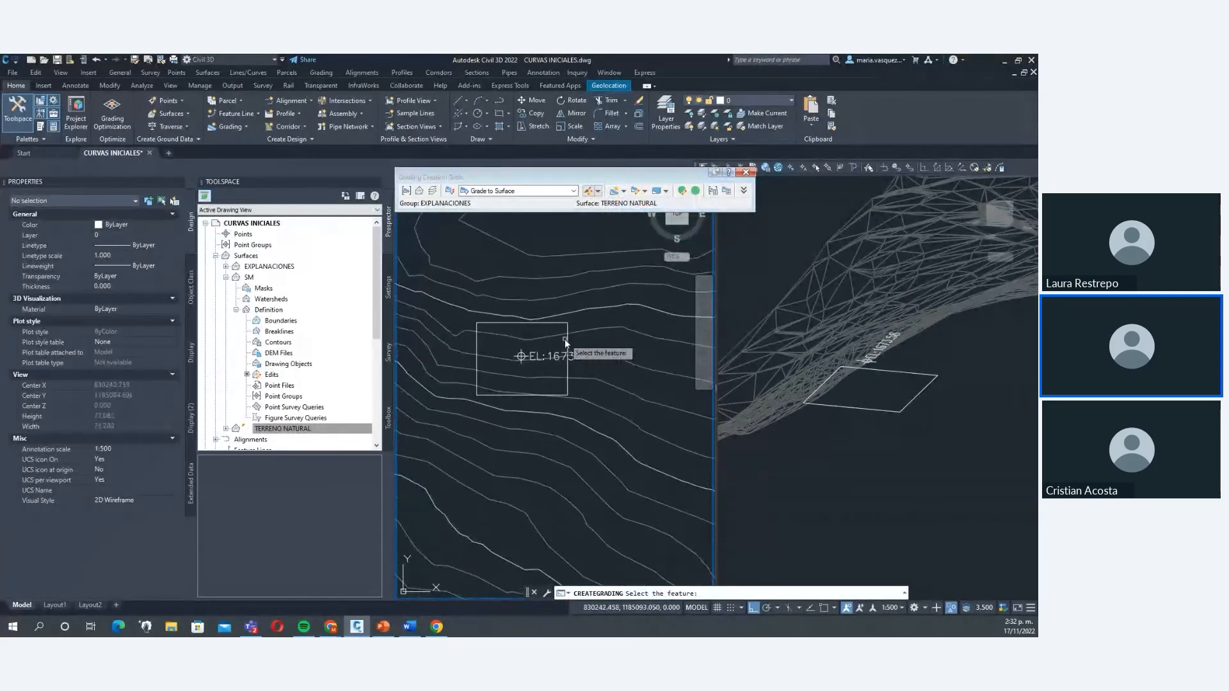
click(567, 340)
click(457, 440)
click(490, 506)
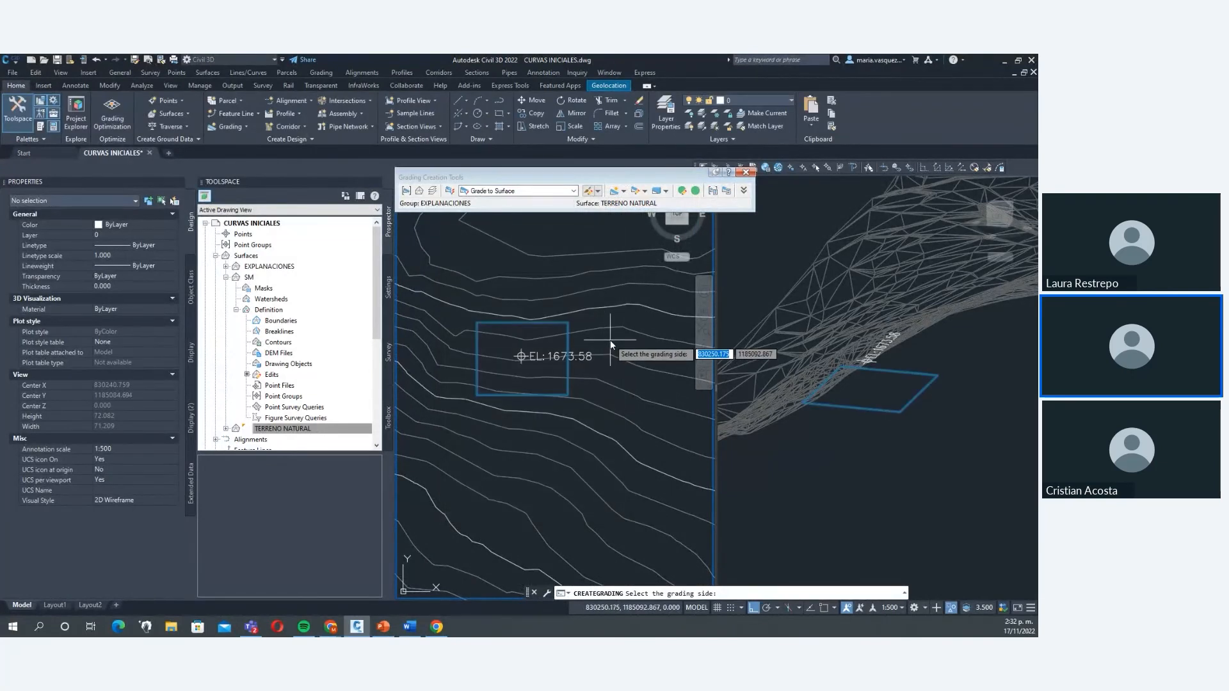
click(610, 343)
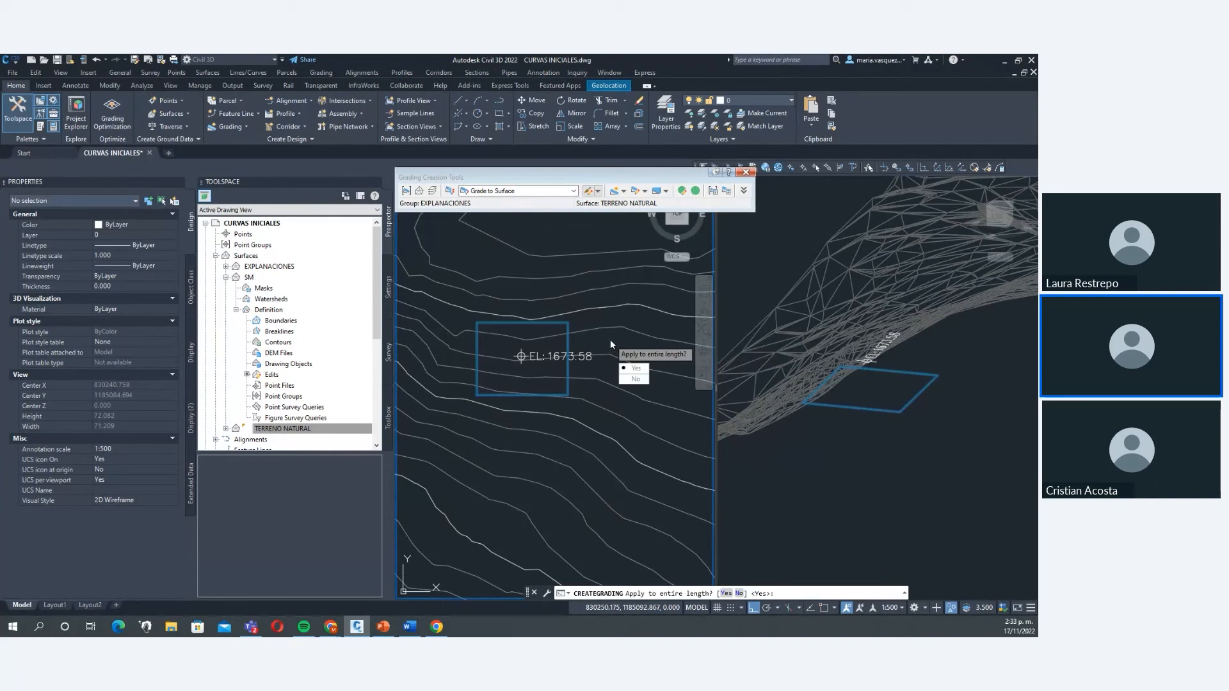
Apply the grading to the entire length with a 50% cut grade and a 100% fill grade.
key(Return)
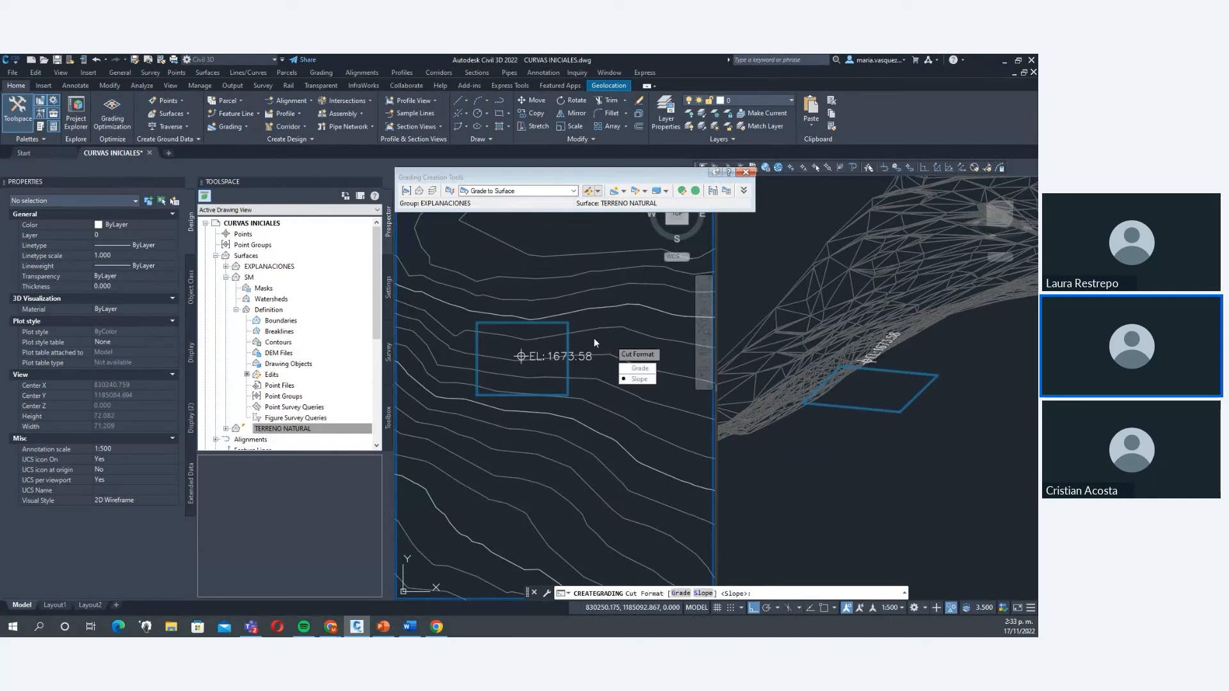
click(652, 371)
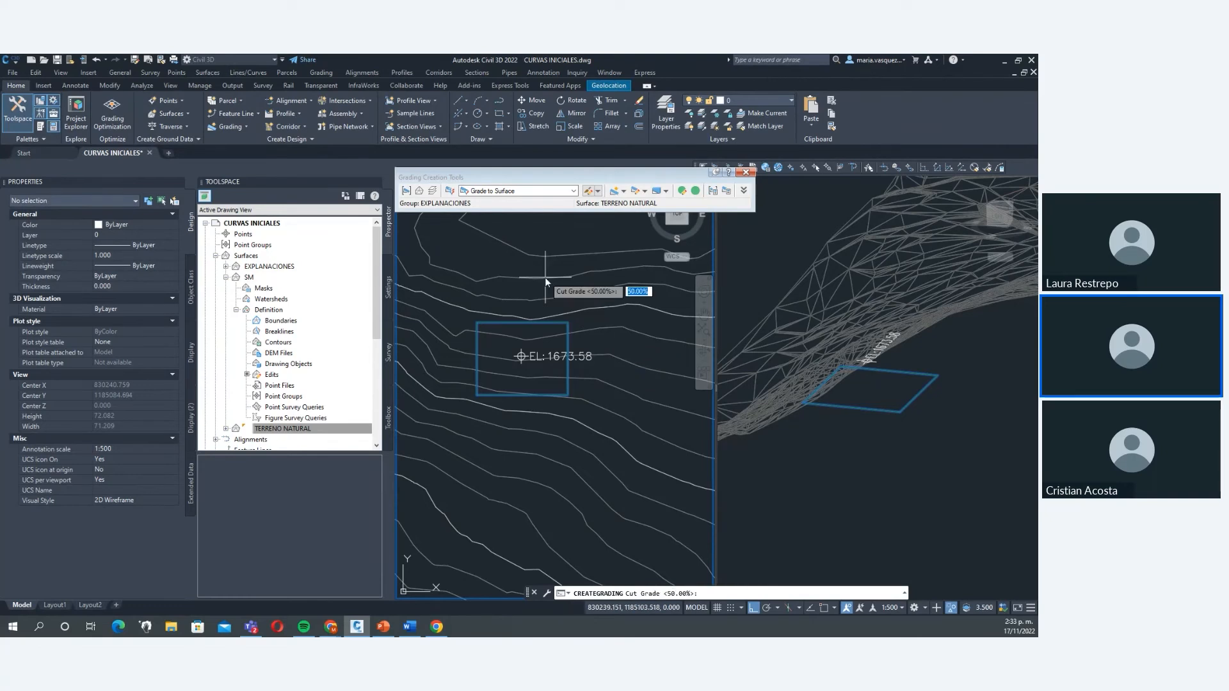
text(50)
key(Return)
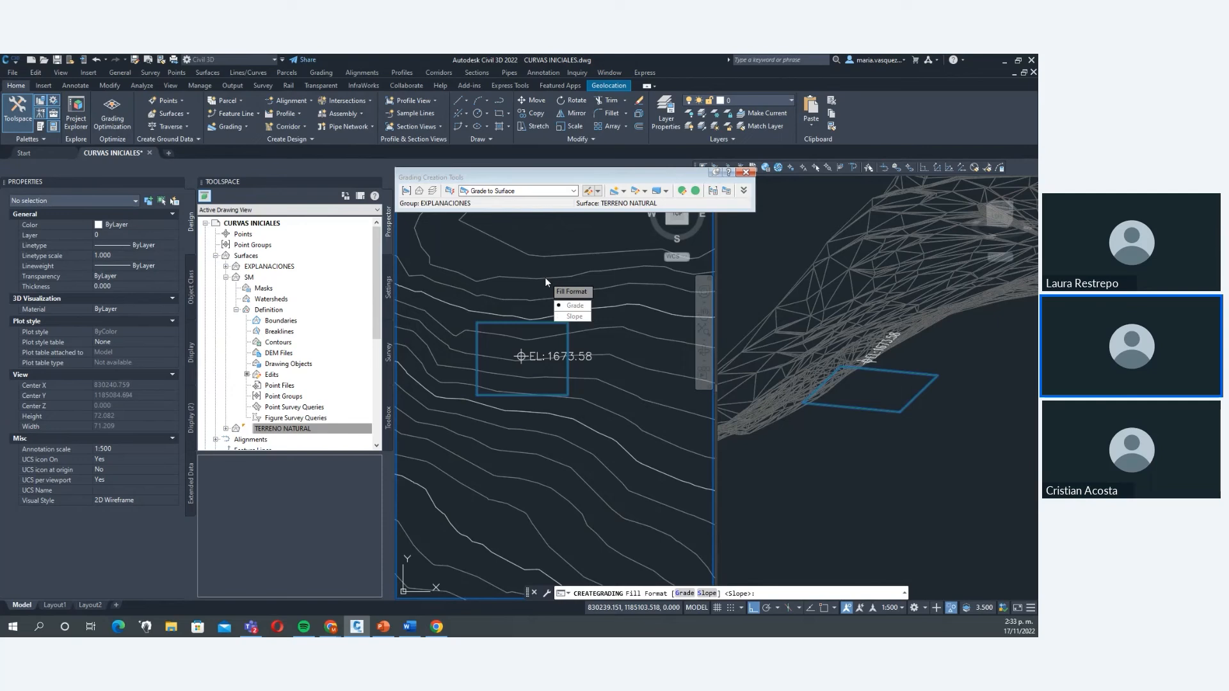
key(Return)
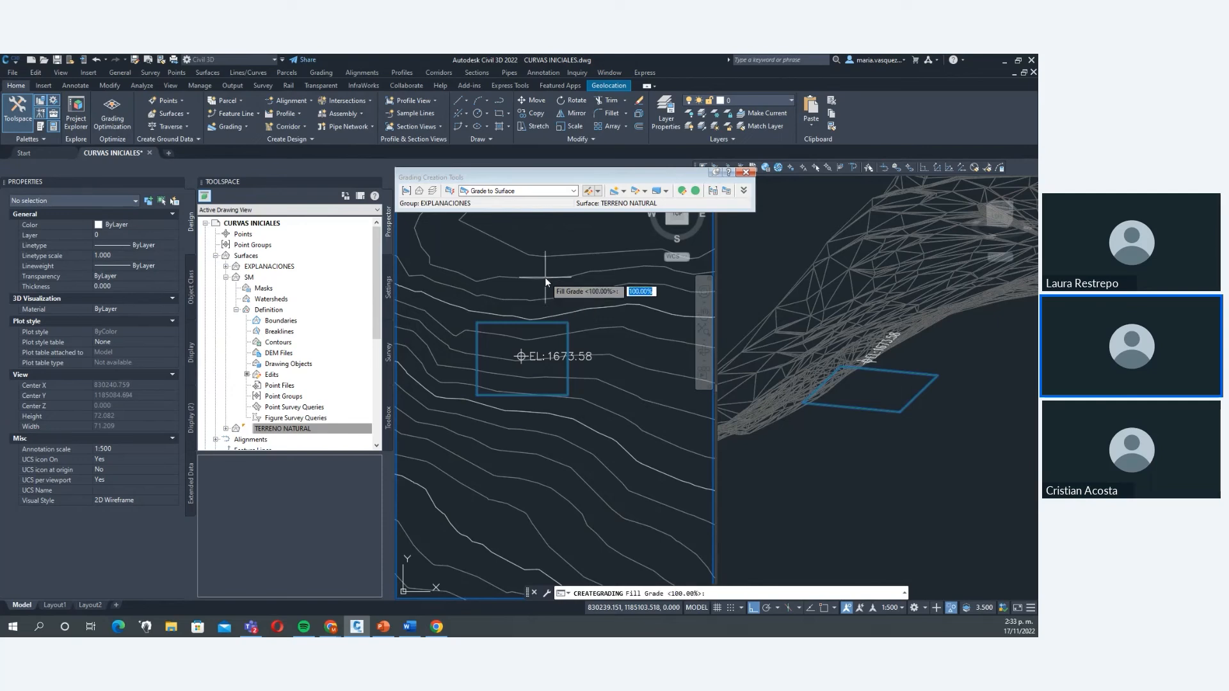
key(Return)
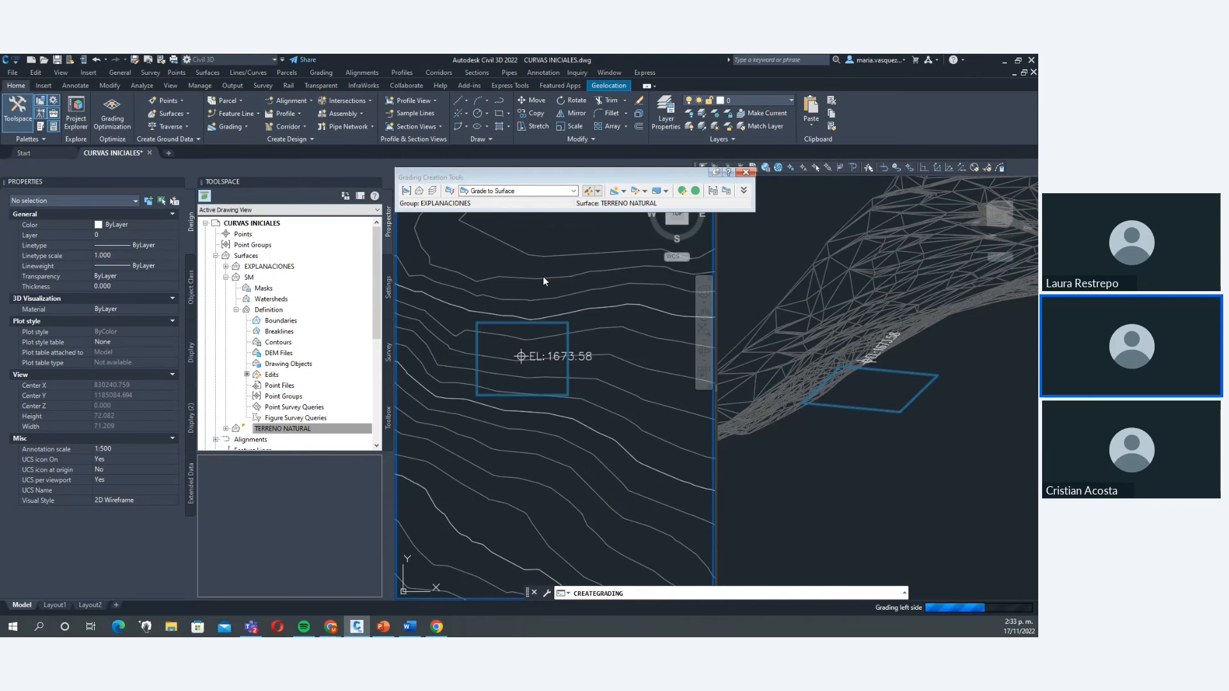
scroll(607, 375, down, 3)
middle_drag(608, 372, 609, 327)
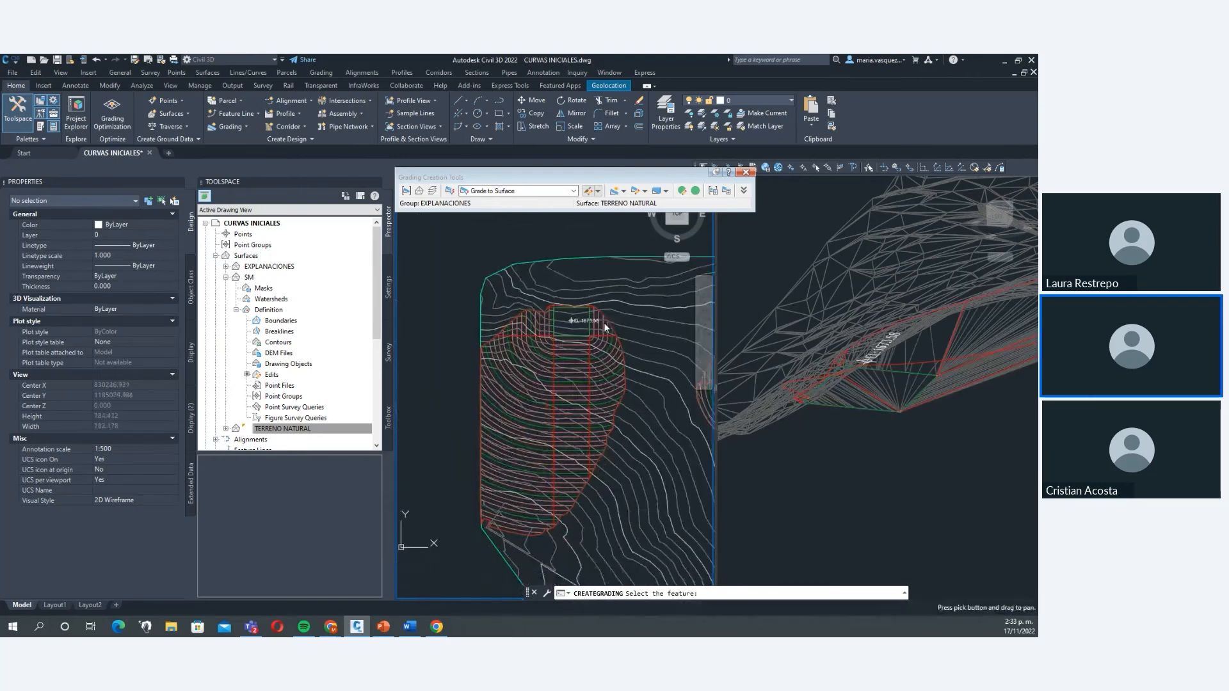
key(Escape)
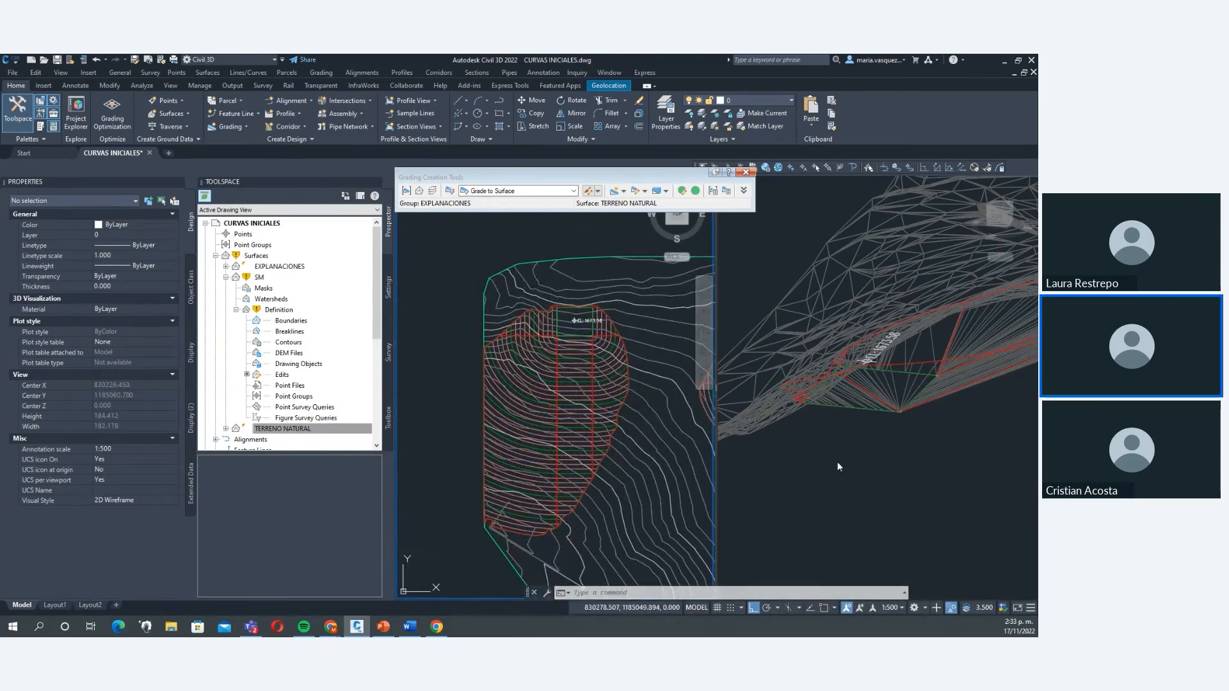
Examine the new grading's cut and fill slopes in the plan and 3D viewports.
mouse_move(845, 472)
shift+middle_down()
mouse_move(850, 493)
mouse_move(837, 468)
shift+middle_up()
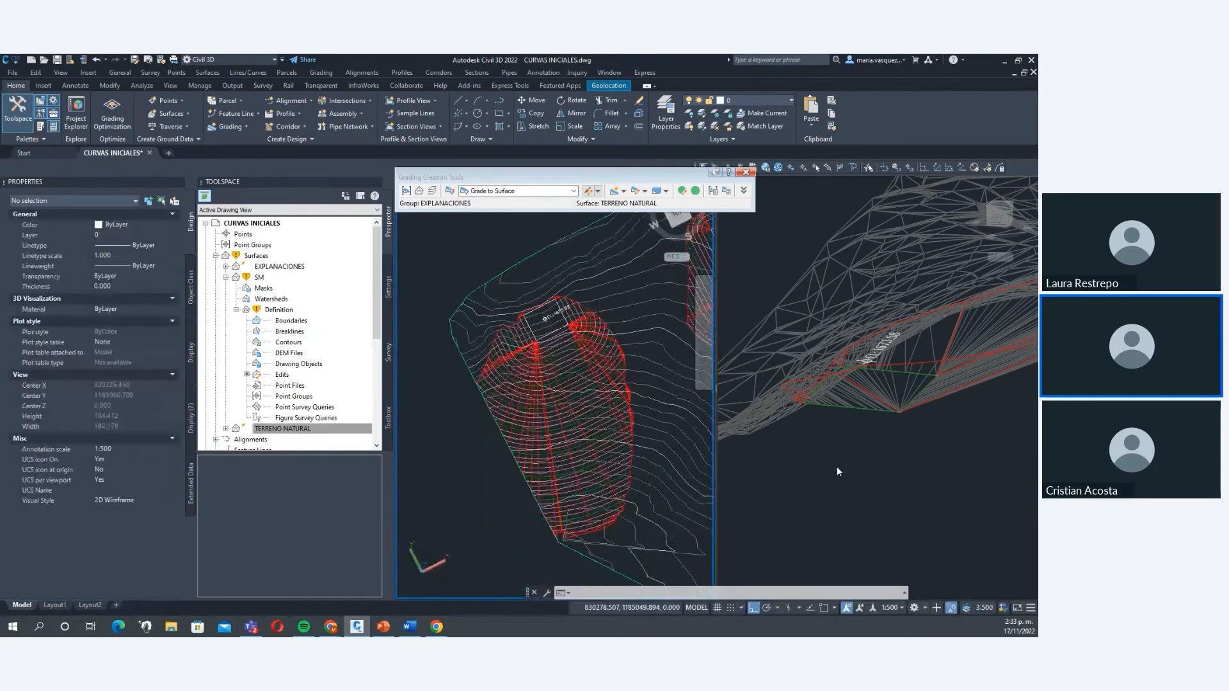
click(681, 219)
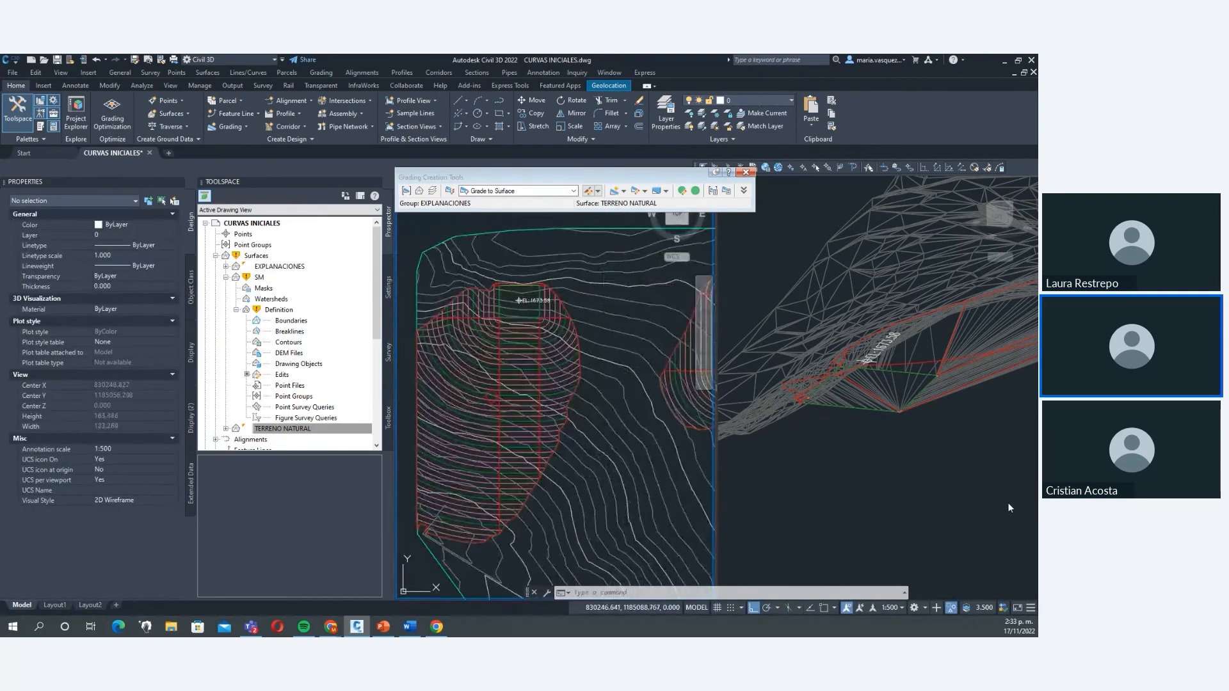
click(960, 515)
shift+middle_drag(833, 443, 832, 461)
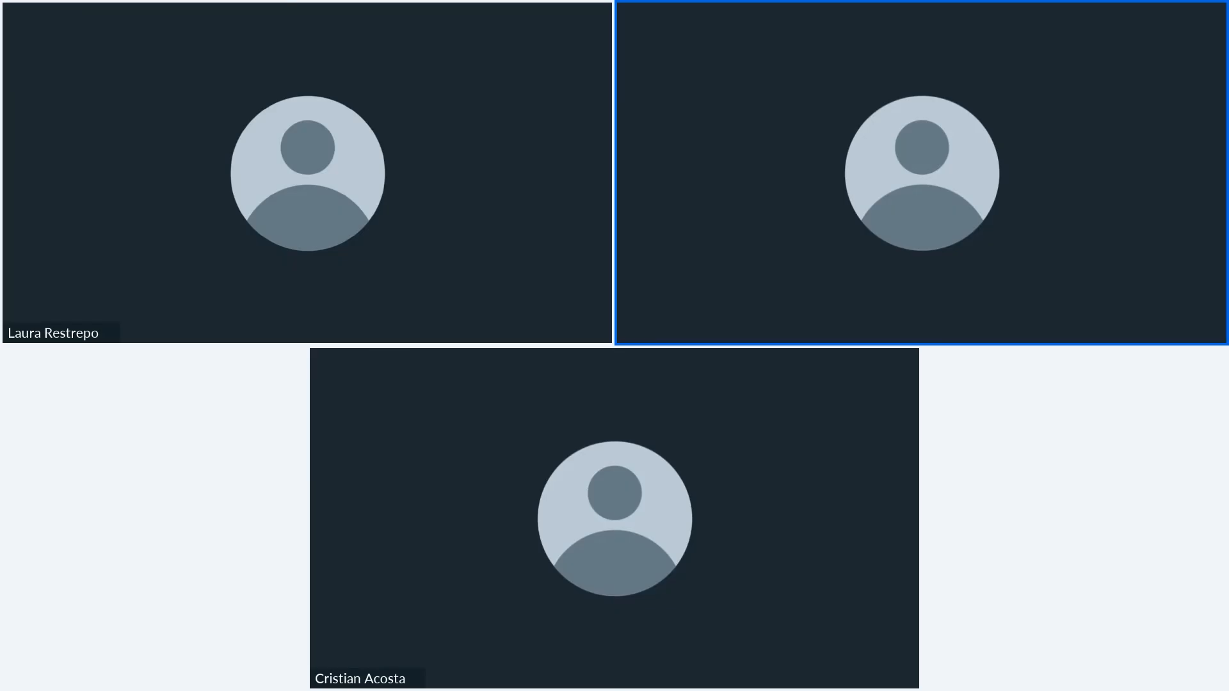
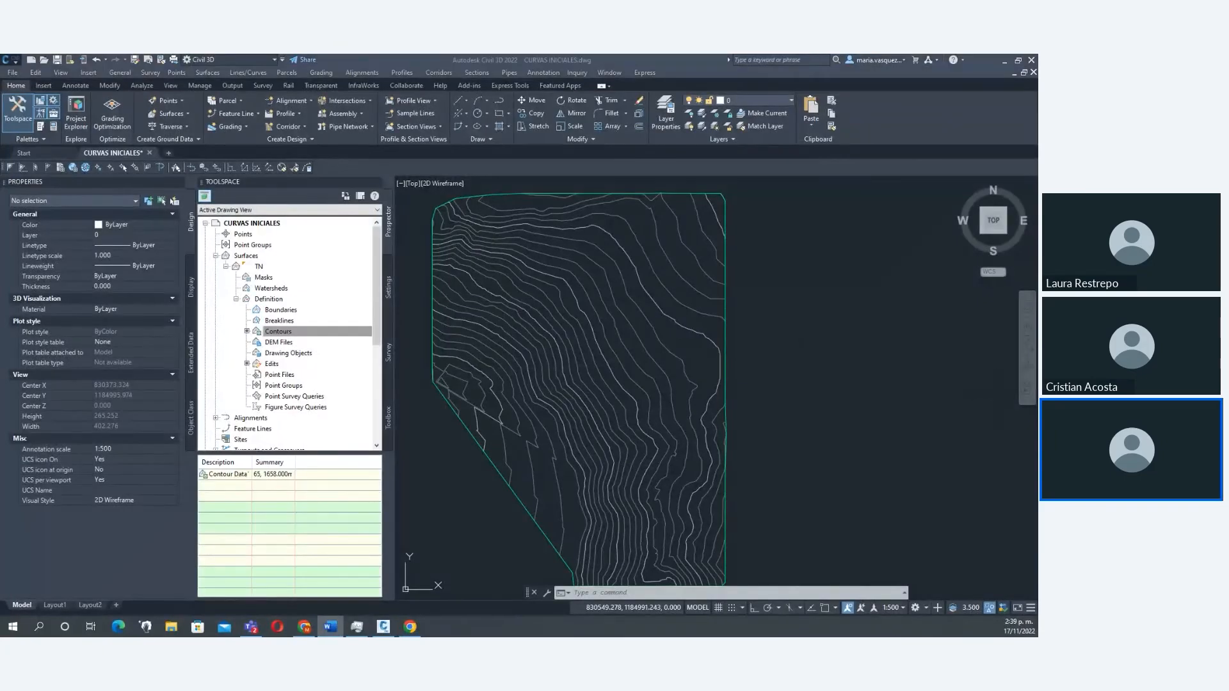
click(836, 310)
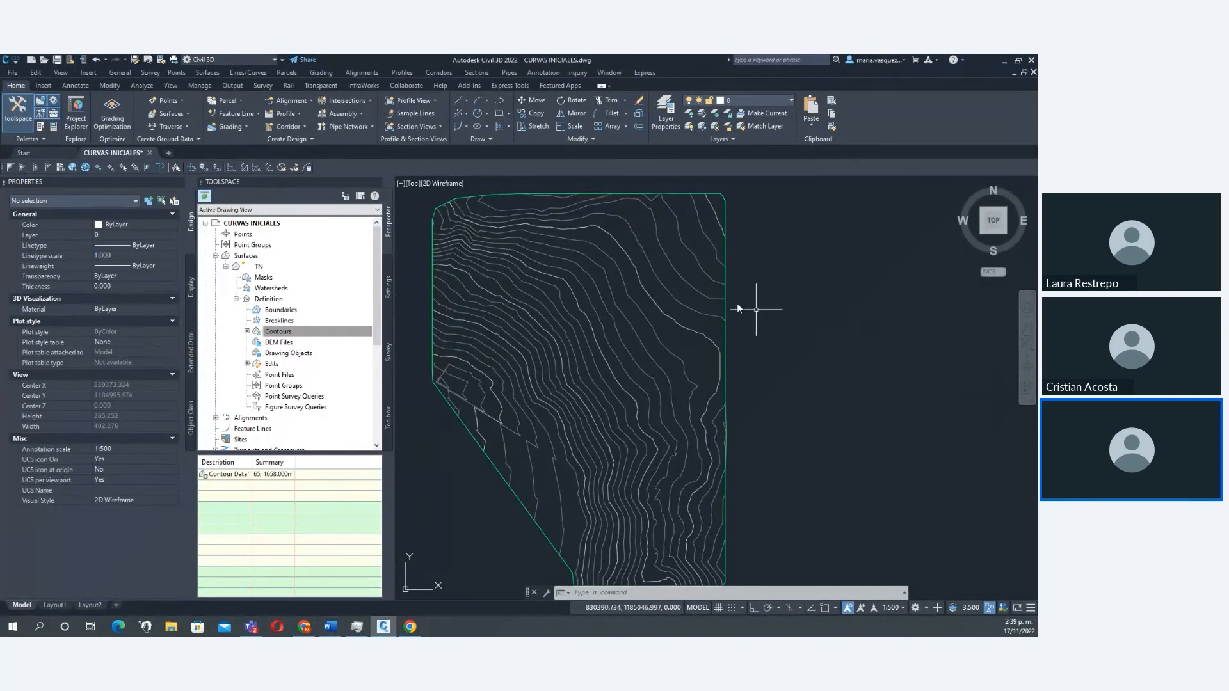
scroll(646, 317, down, 2)
scroll(669, 300, up, 2)
middle_drag(661, 289, 638, 283)
key(alt+Tab)
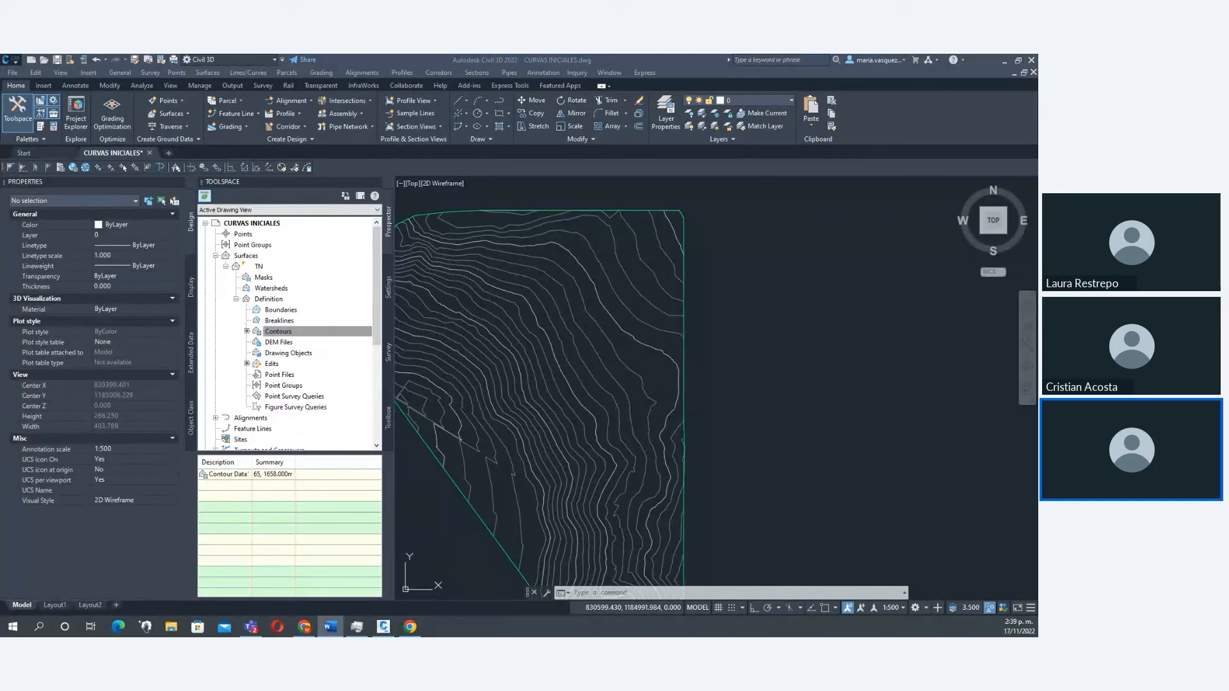
click(756, 306)
middle_drag(735, 330, 738, 353)
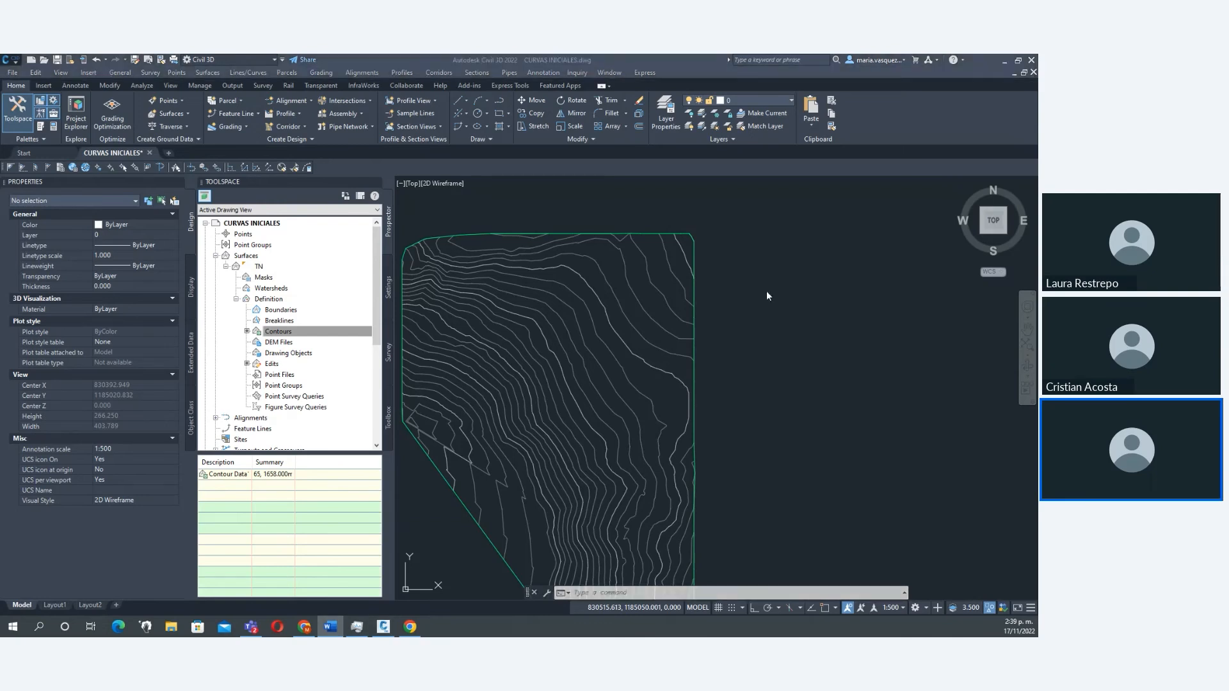
middle_drag(776, 277, 854, 277)
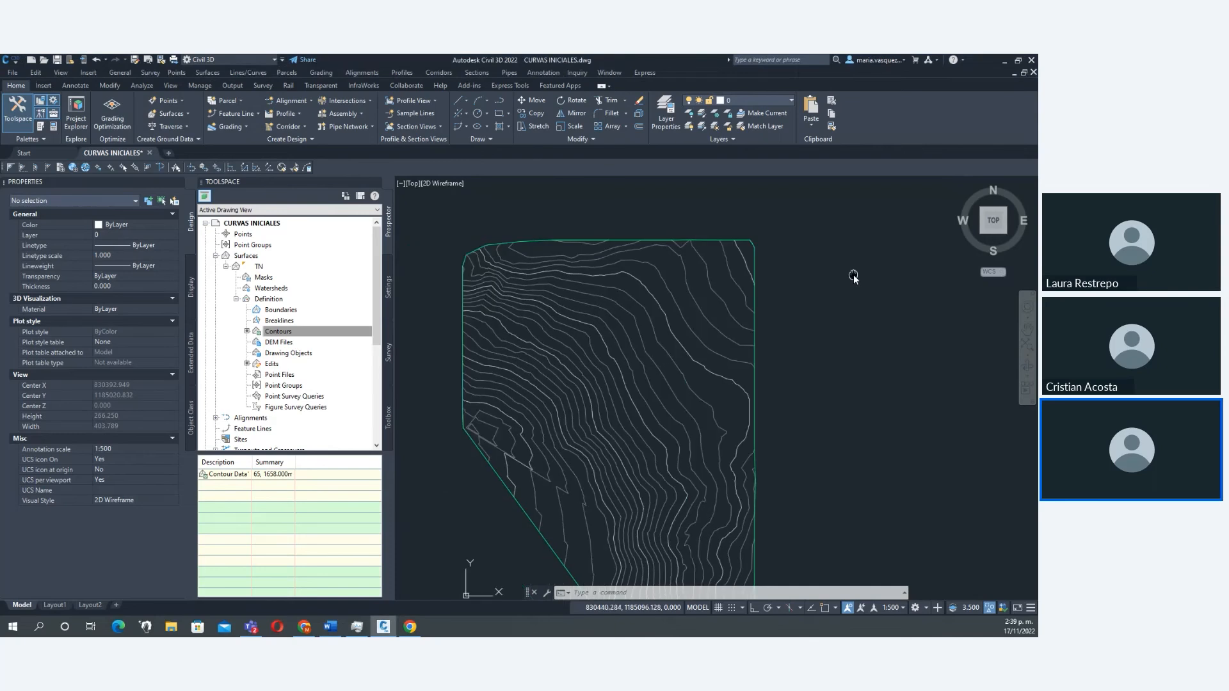
Start a polyline over the northern part of the TN surface with Ortho mode turned on.
scroll(659, 297, up, 2)
text(PL)
key(Return)
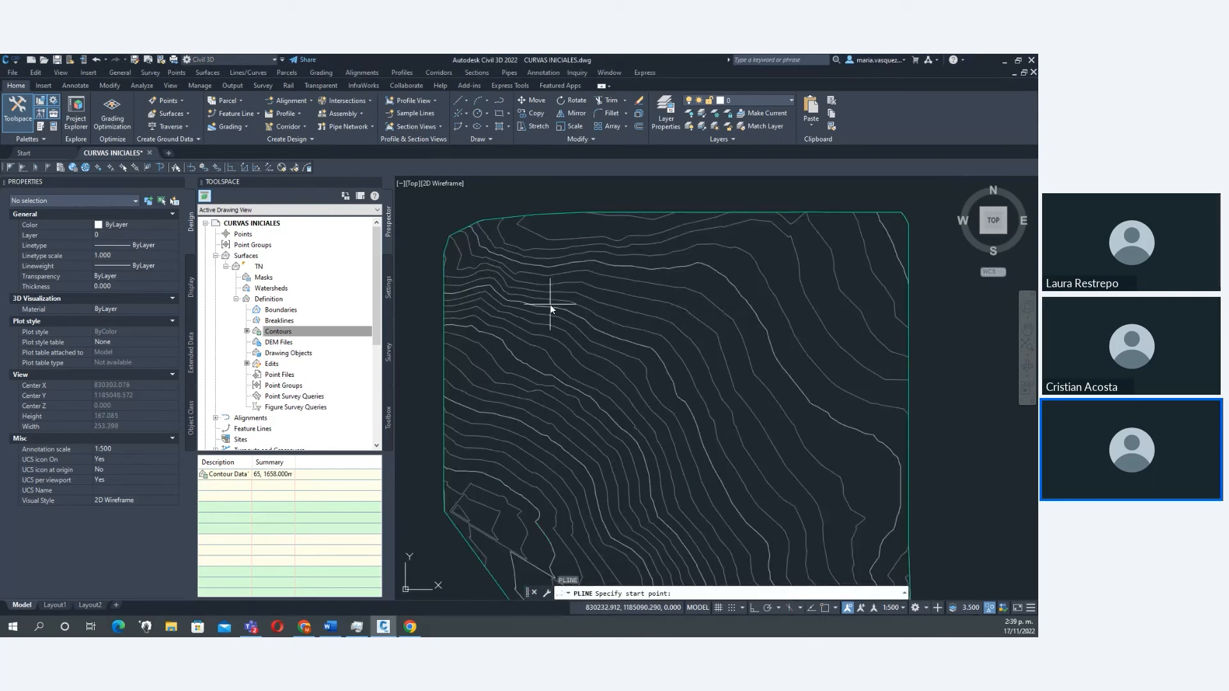
click(754, 607)
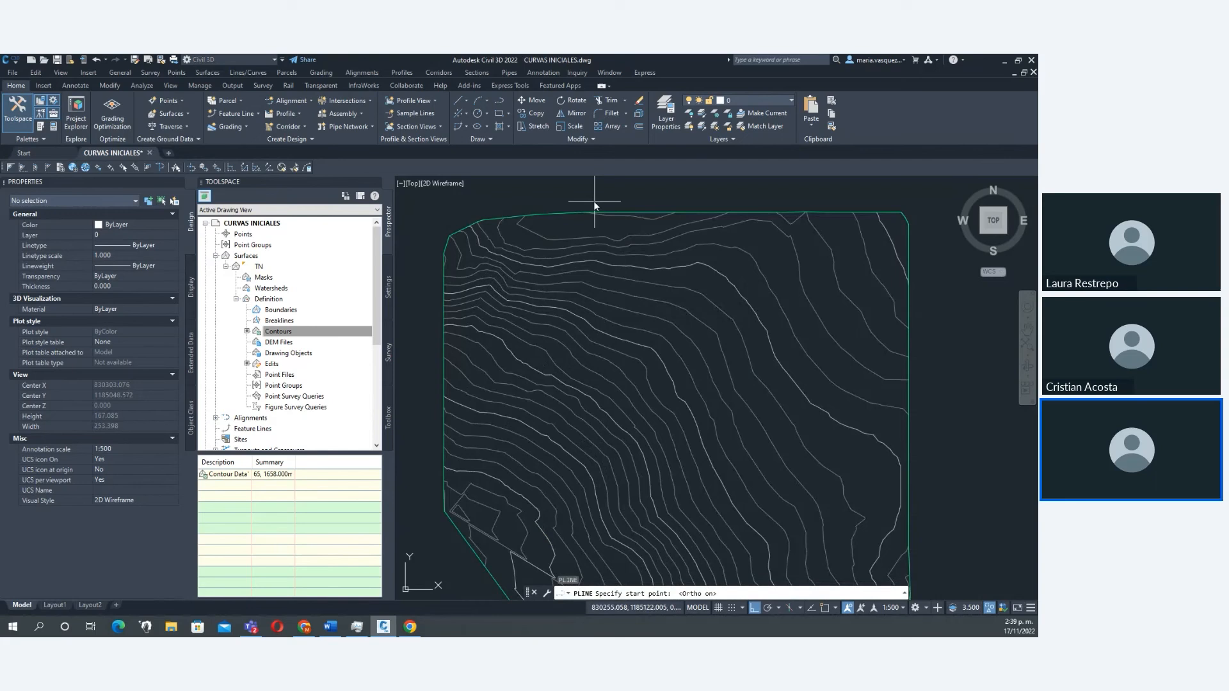
click(532, 290)
click(642, 296)
key(Escape)
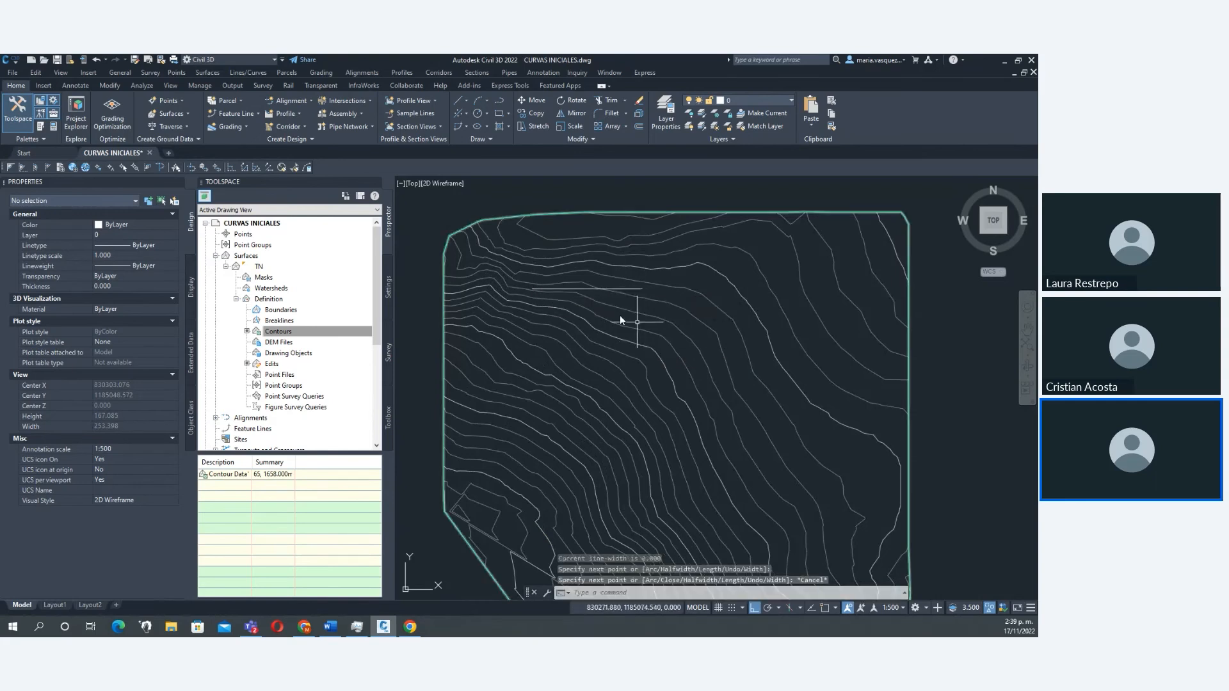
key(Escape)
click(605, 289)
key(Delete)
Draw a closed four-sided platform outline as a polyline over the contours in the northwest of the terrain.
text(pl)
key(Return)
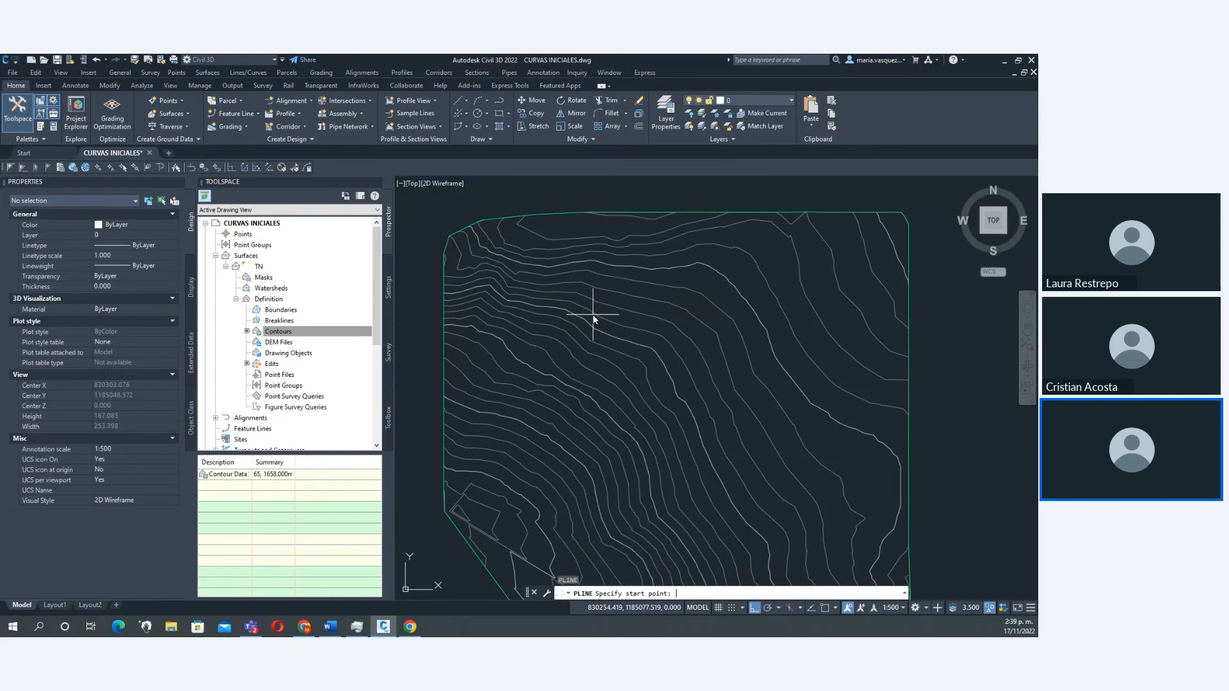
scroll(580, 305, up, 3)
click(519, 286)
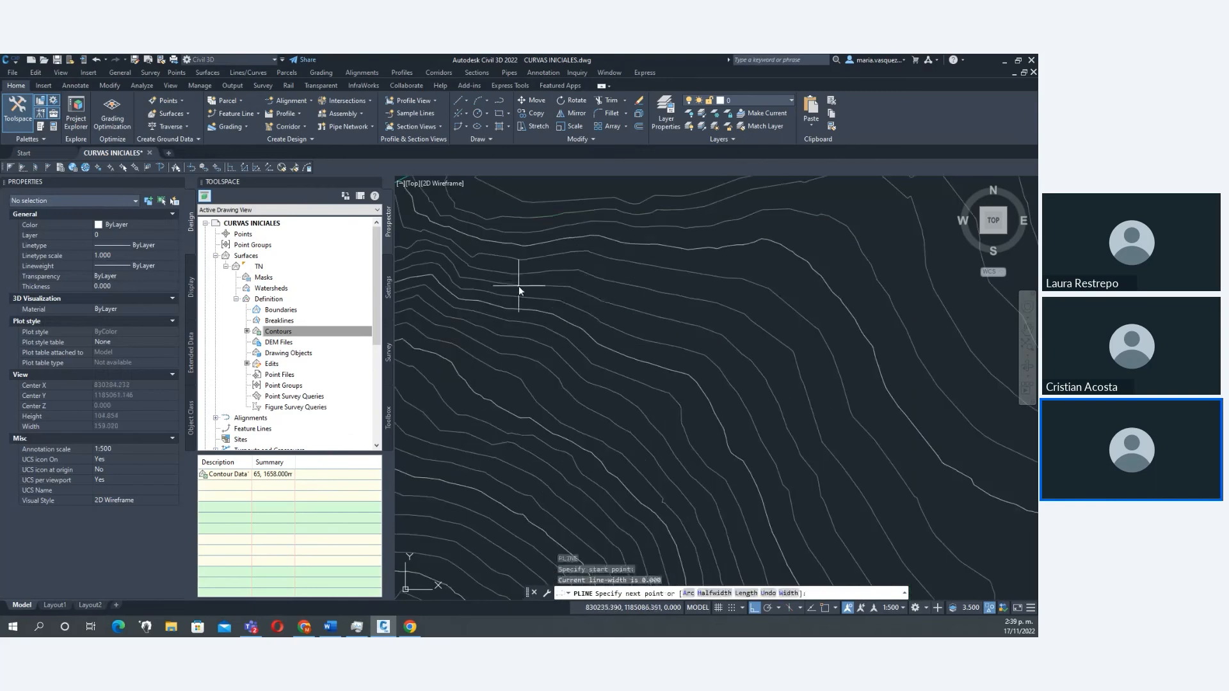
click(648, 286)
click(648, 374)
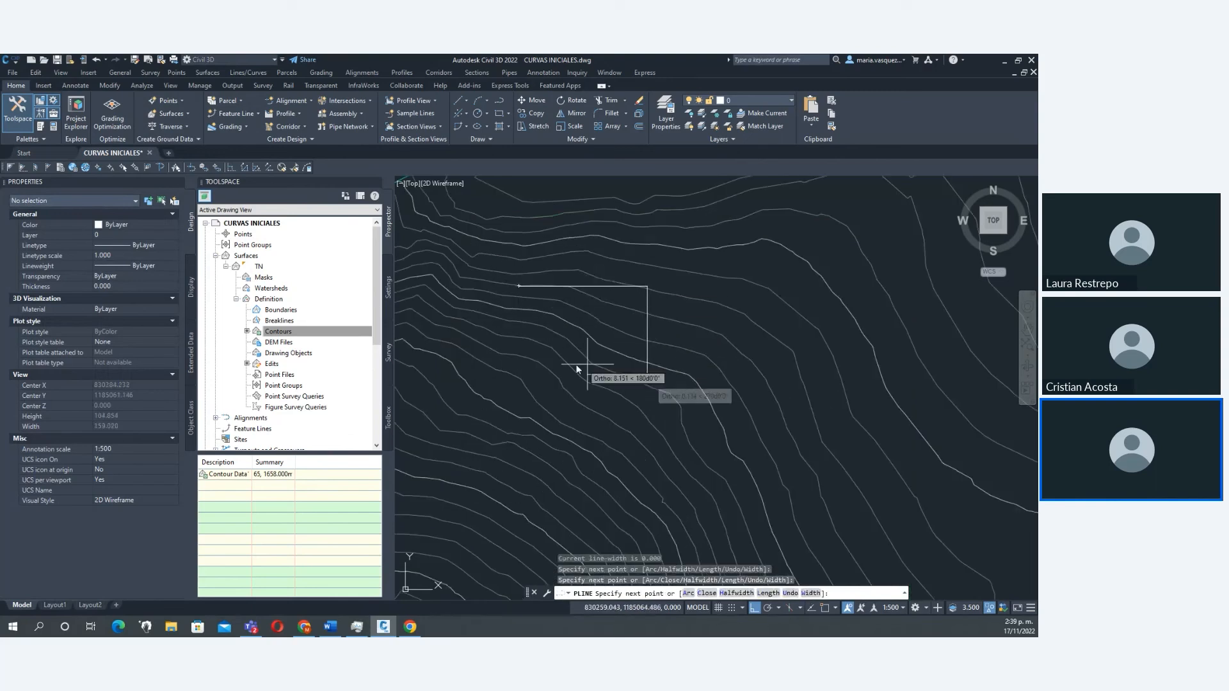
click(521, 374)
text(CL)
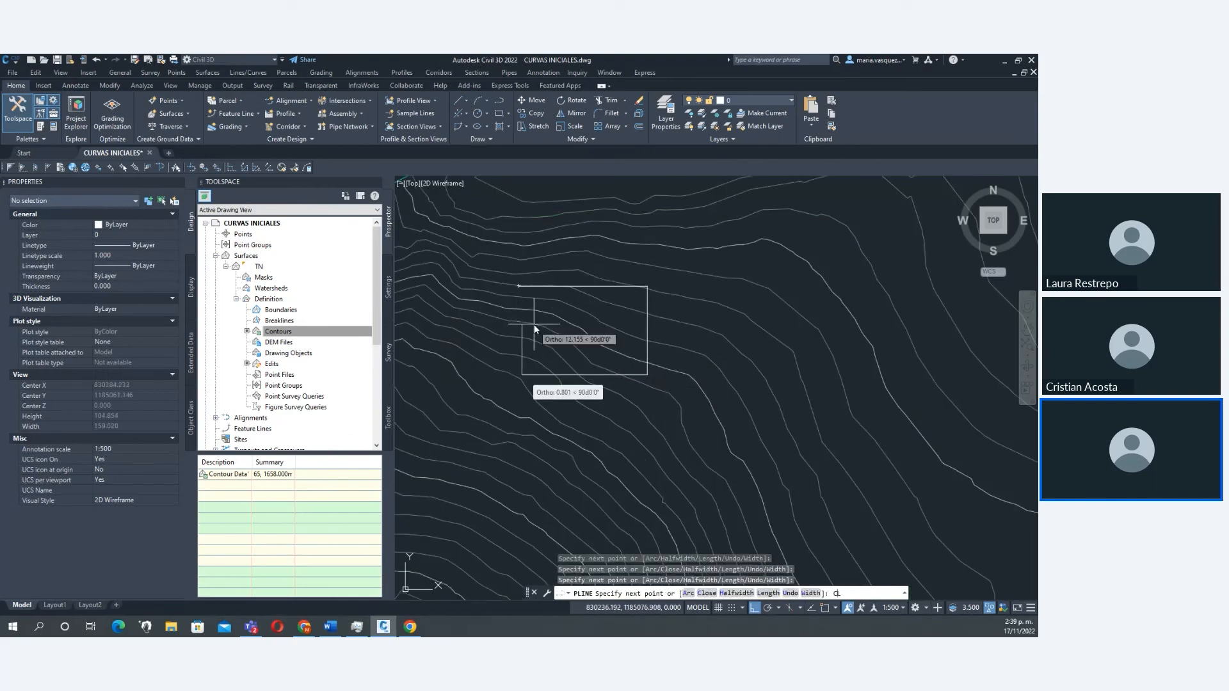
key(Return)
scroll(535, 312, up, 2)
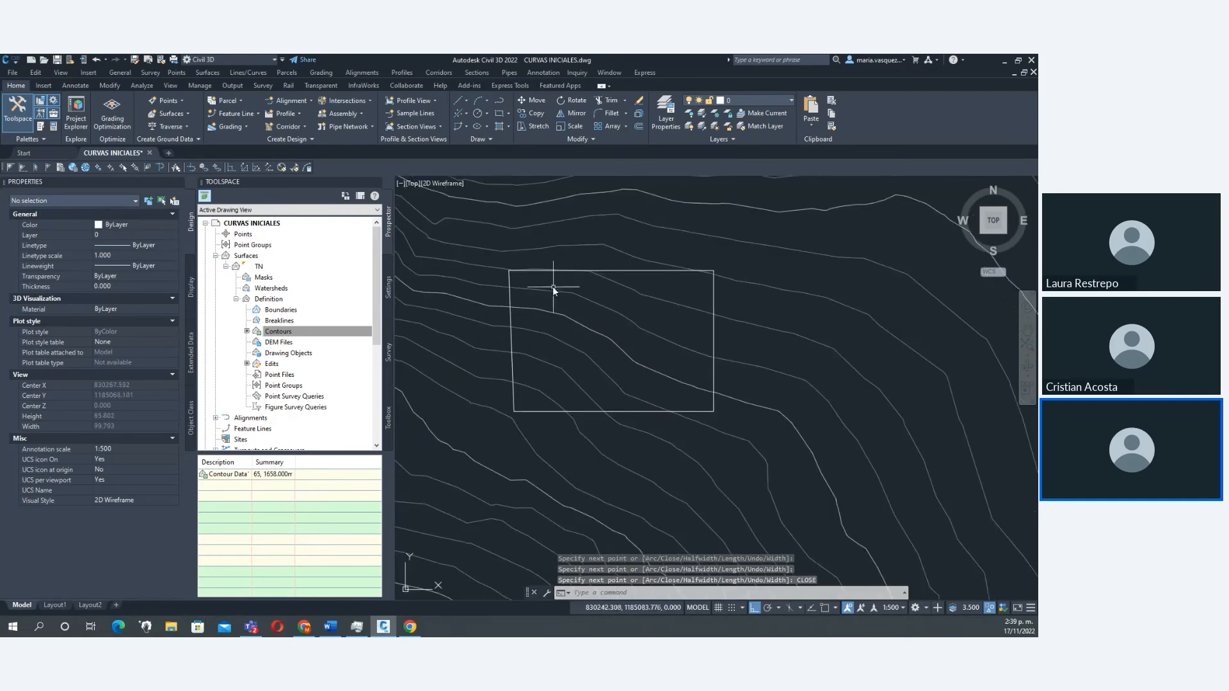
Add a spot elevation label to the TN surface at the middle of the four-sided outline.
click(619, 271)
key(Escape)
click(625, 314)
click(12, 130)
click(110, 205)
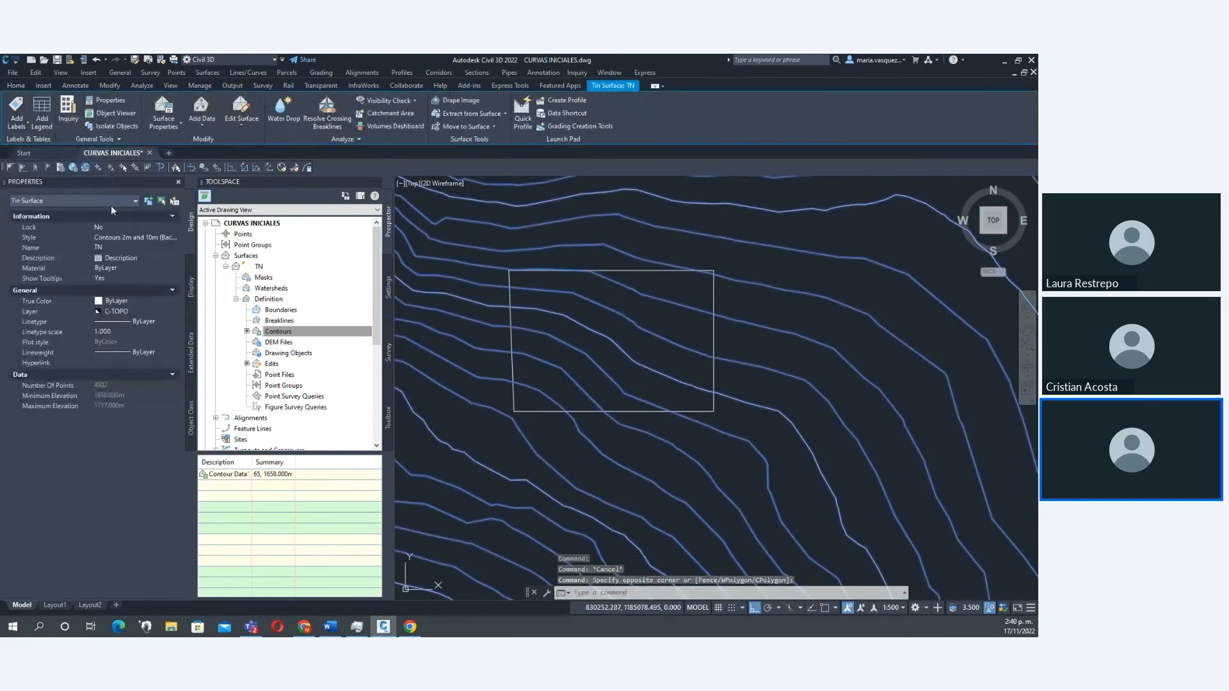
click(612, 339)
key(Escape)
key(Escape)
key(Escape)
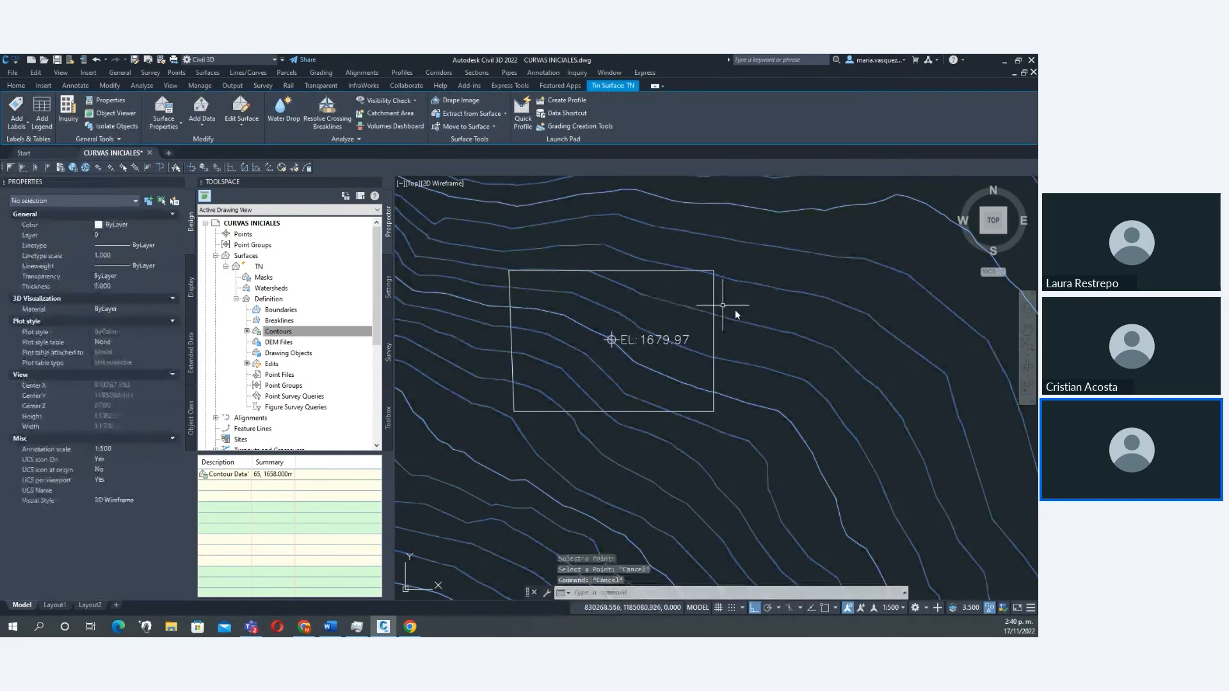
Split the drawing area into two vertical viewports and orbit one of them to show the terrain in 3D.
middle_drag(752, 316, 723, 331)
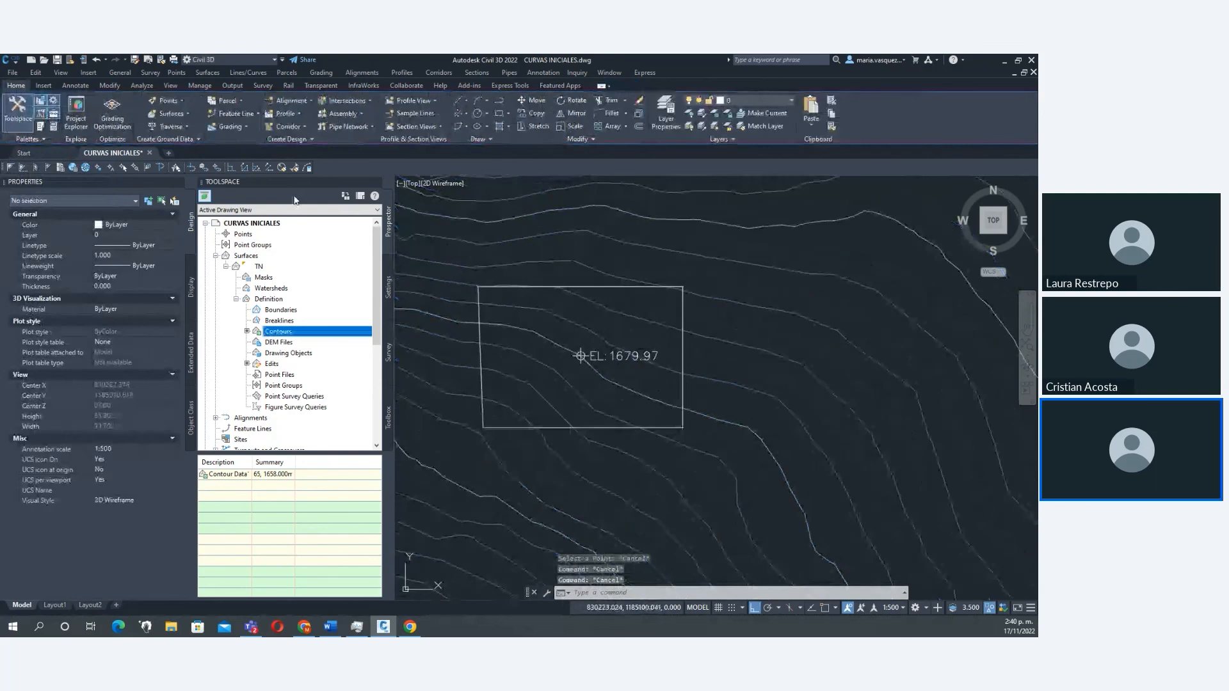
click(170, 88)
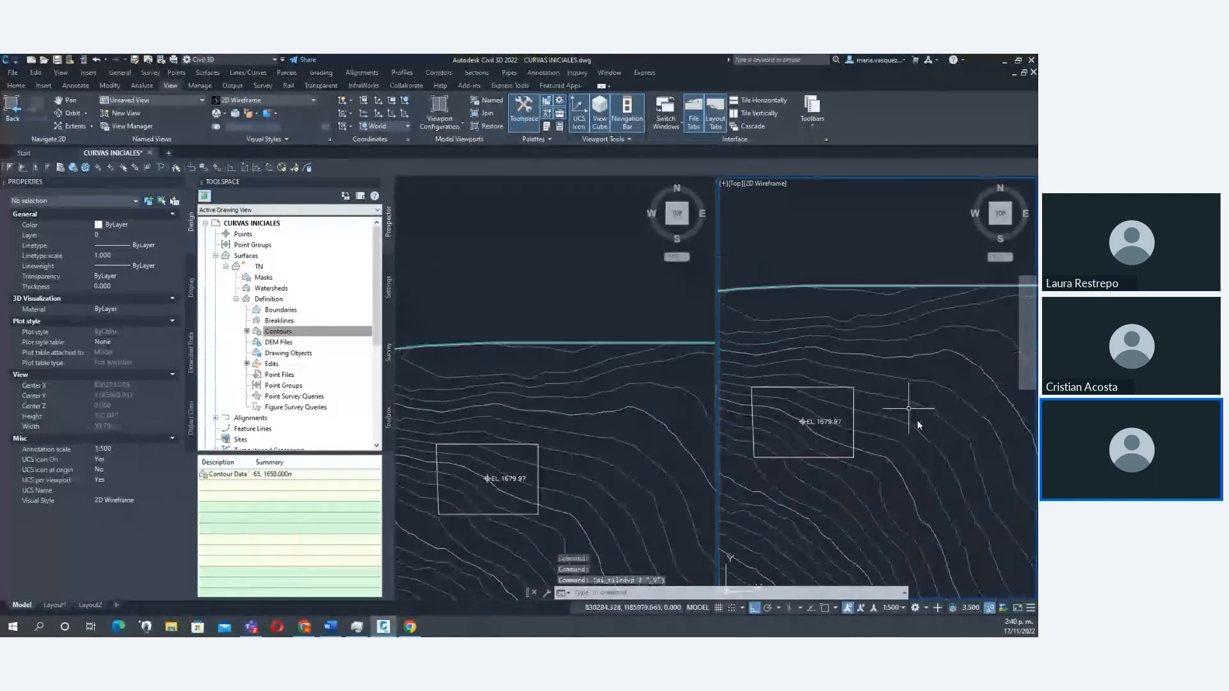
shift+middle_drag(918, 425, 887, 411)
scroll(887, 411, up, 3)
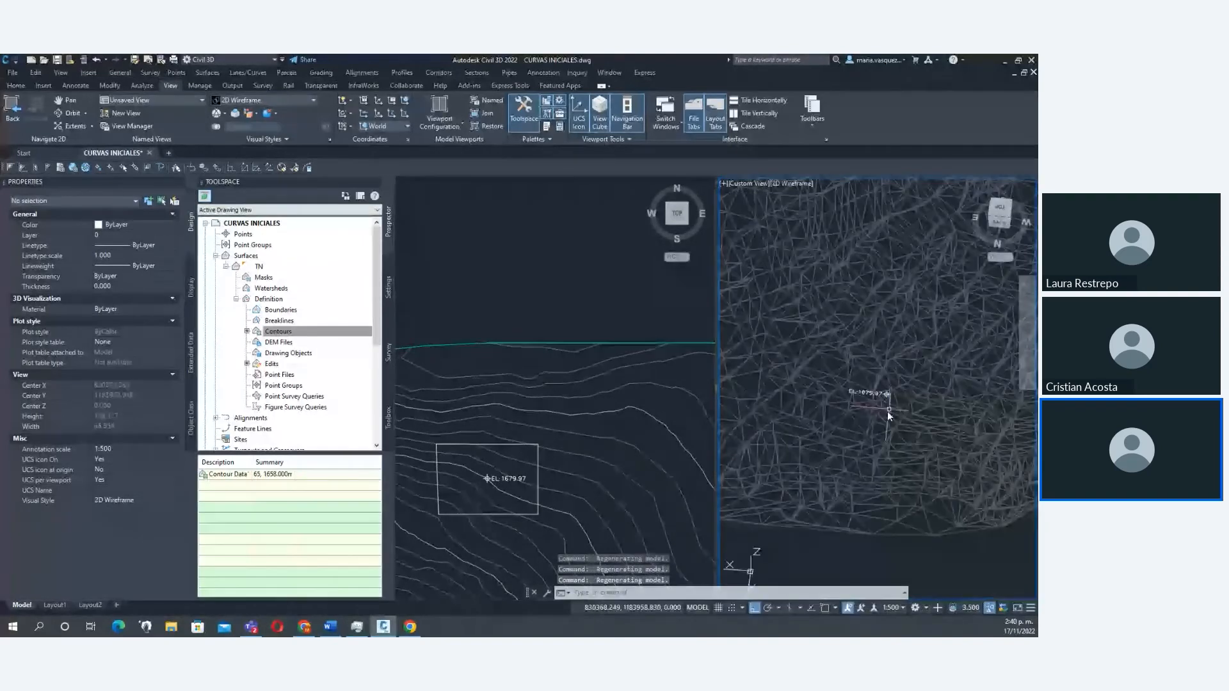
Set the elevation of the four-sided platform polyline to 1678 and check it against the terrain in the 3D view.
click(632, 410)
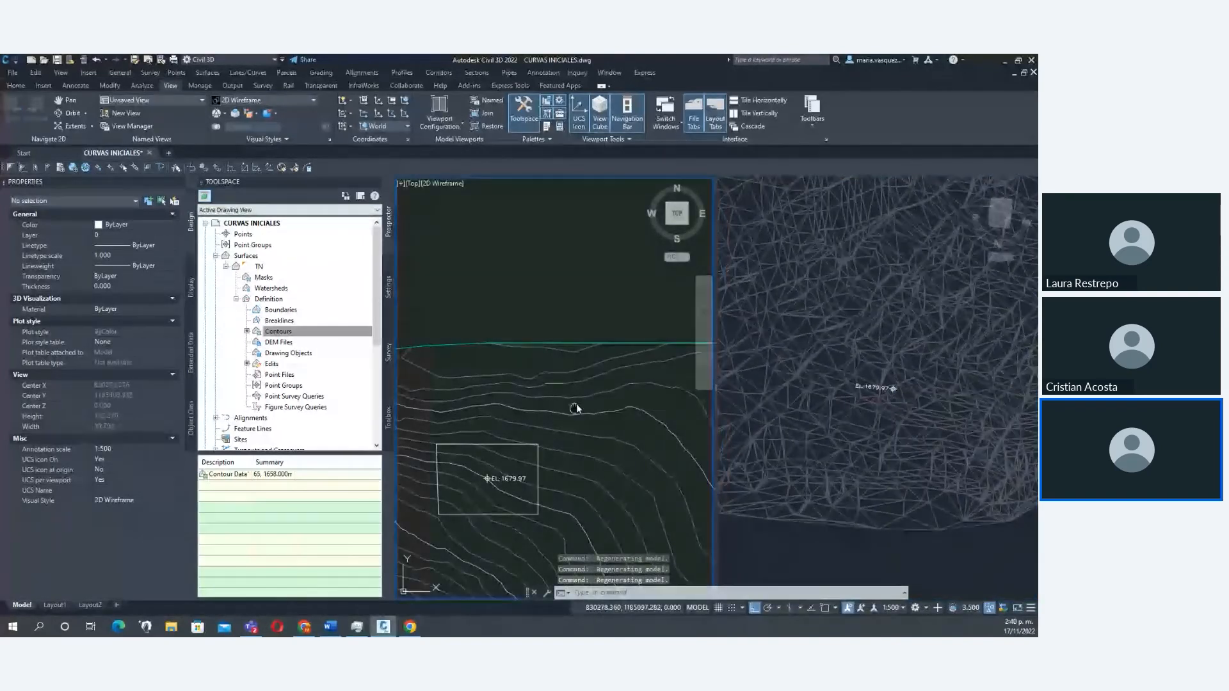
middle_drag(576, 409, 595, 311)
click(560, 362)
click(557, 366)
click(133, 414)
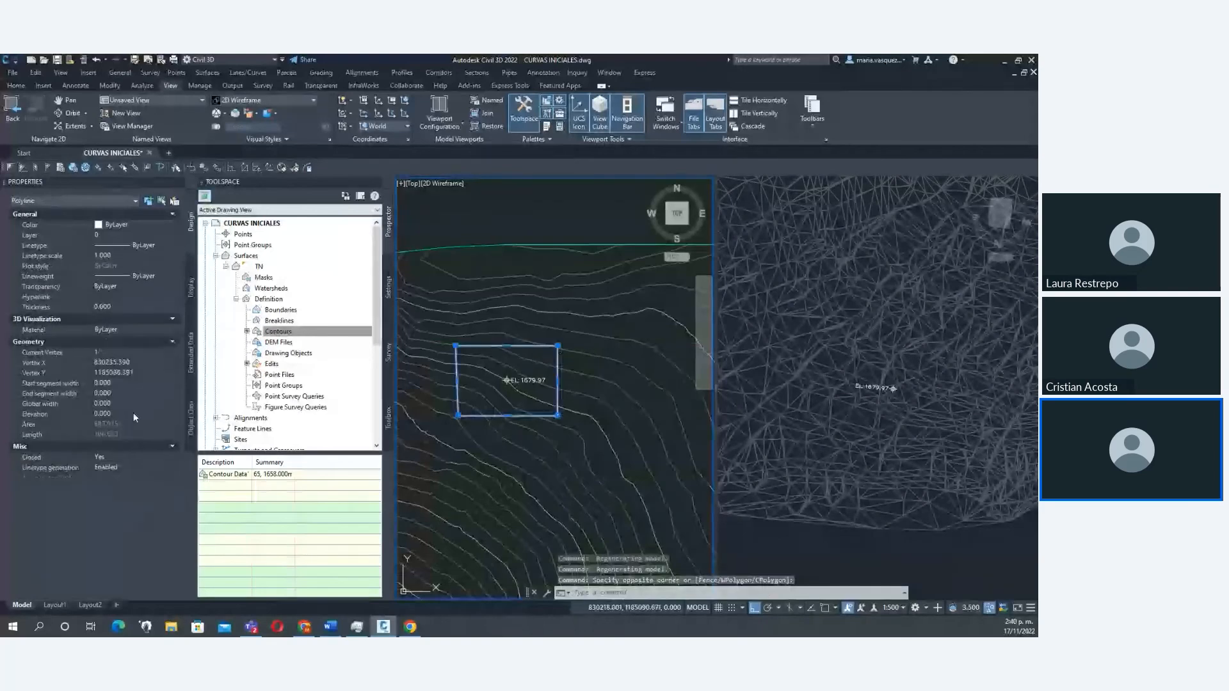
text(16)
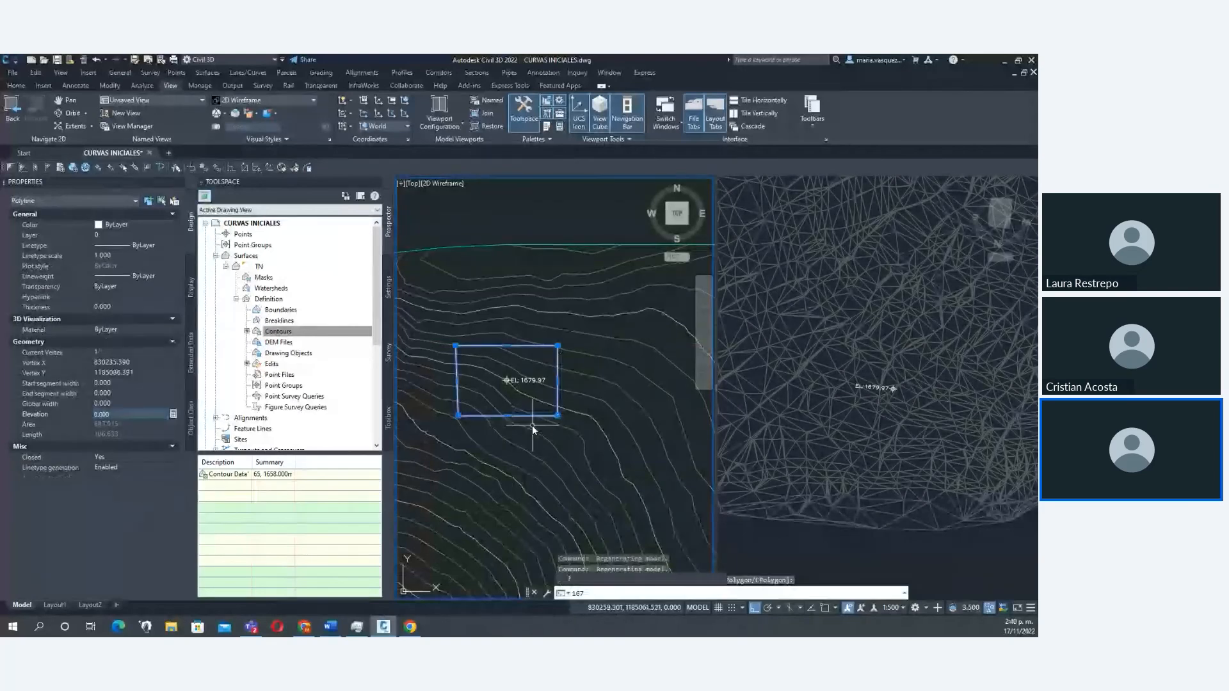
text(78)
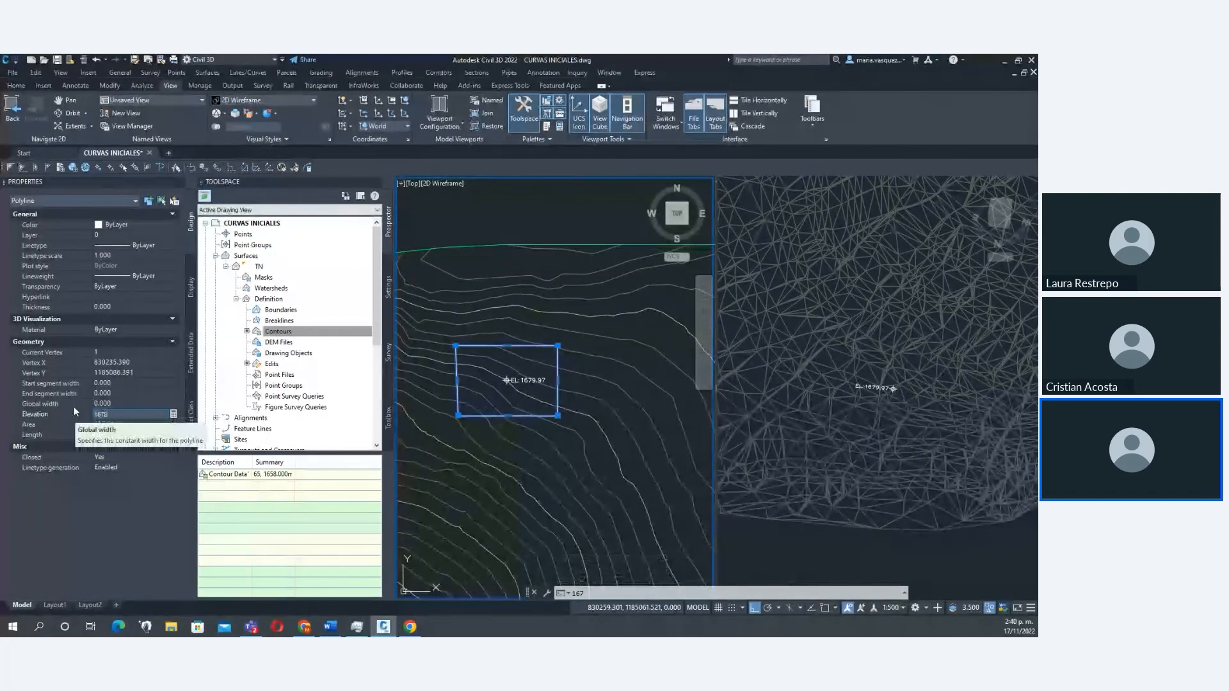
key(Return)
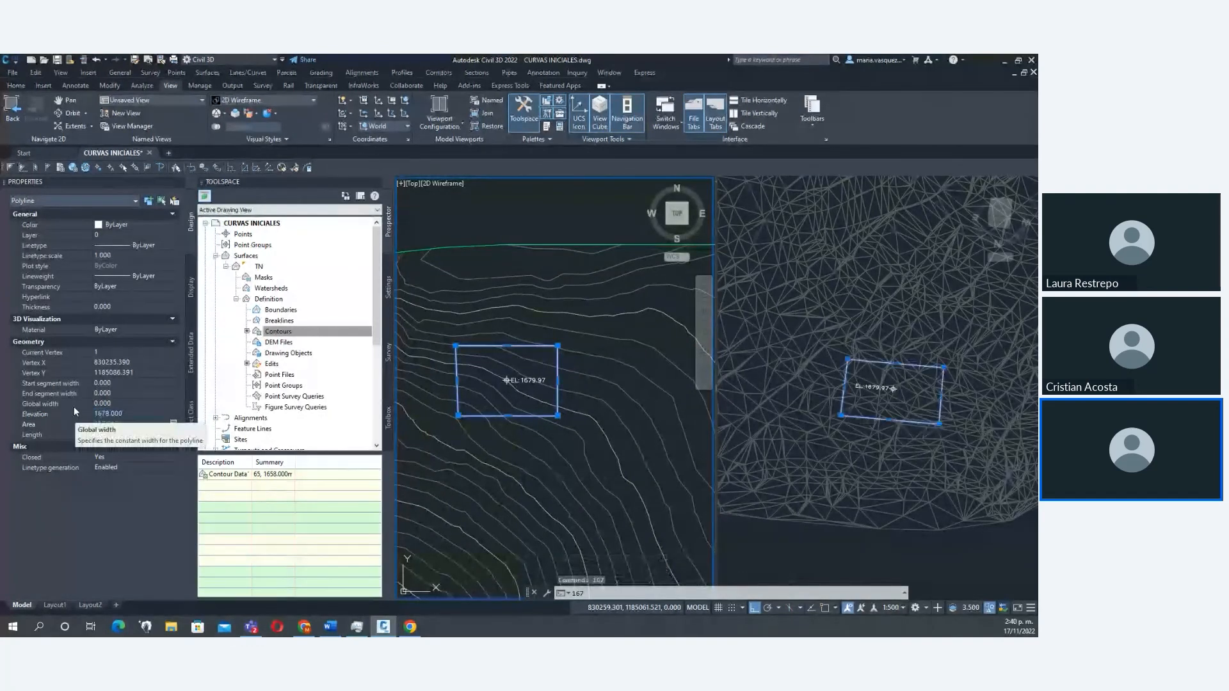
key(Escape)
key(Escape)
shift+middle_drag(913, 518, 878, 351)
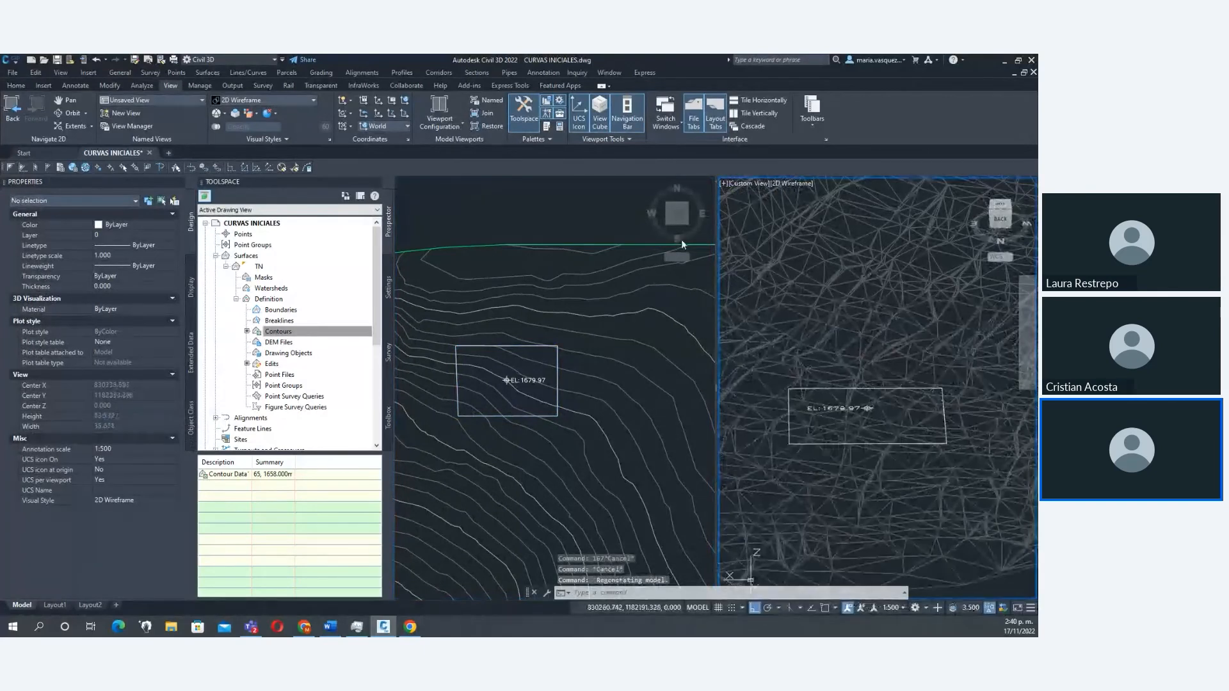
drag(718, 308, 671, 307)
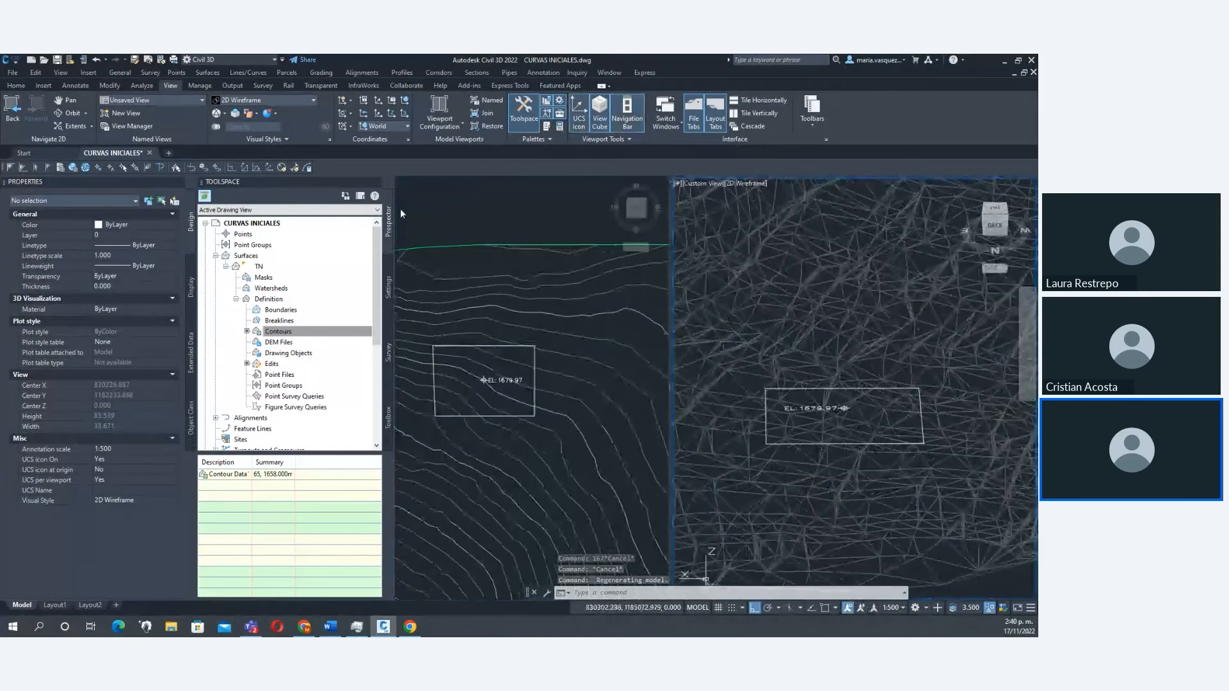
Open the Grading Creation Tools and start a new grading group named EXPLANACIONES.
click(28, 85)
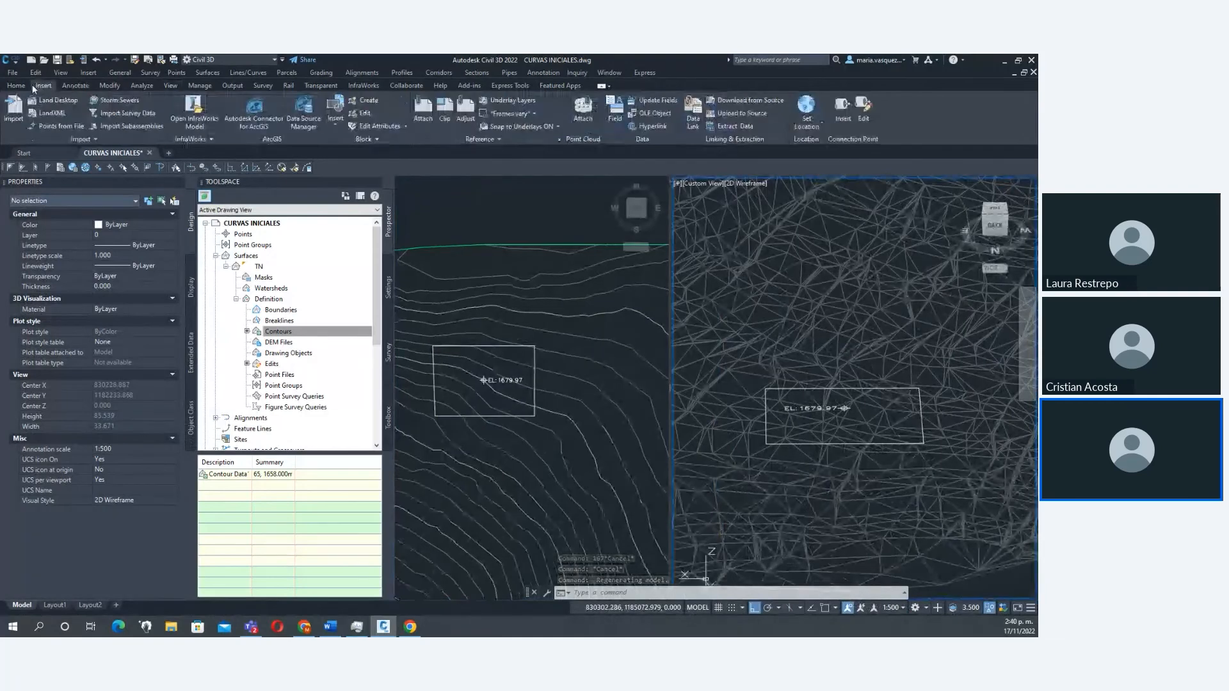
click(244, 120)
click(238, 139)
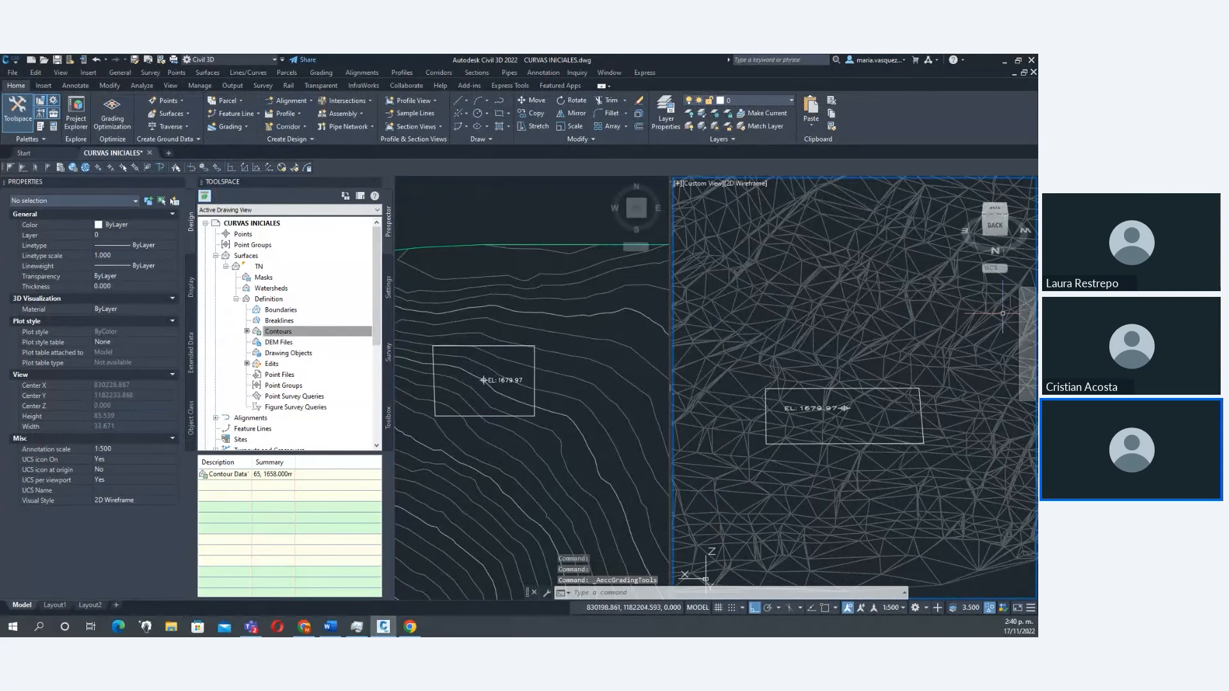
drag(874, 105, 699, 128)
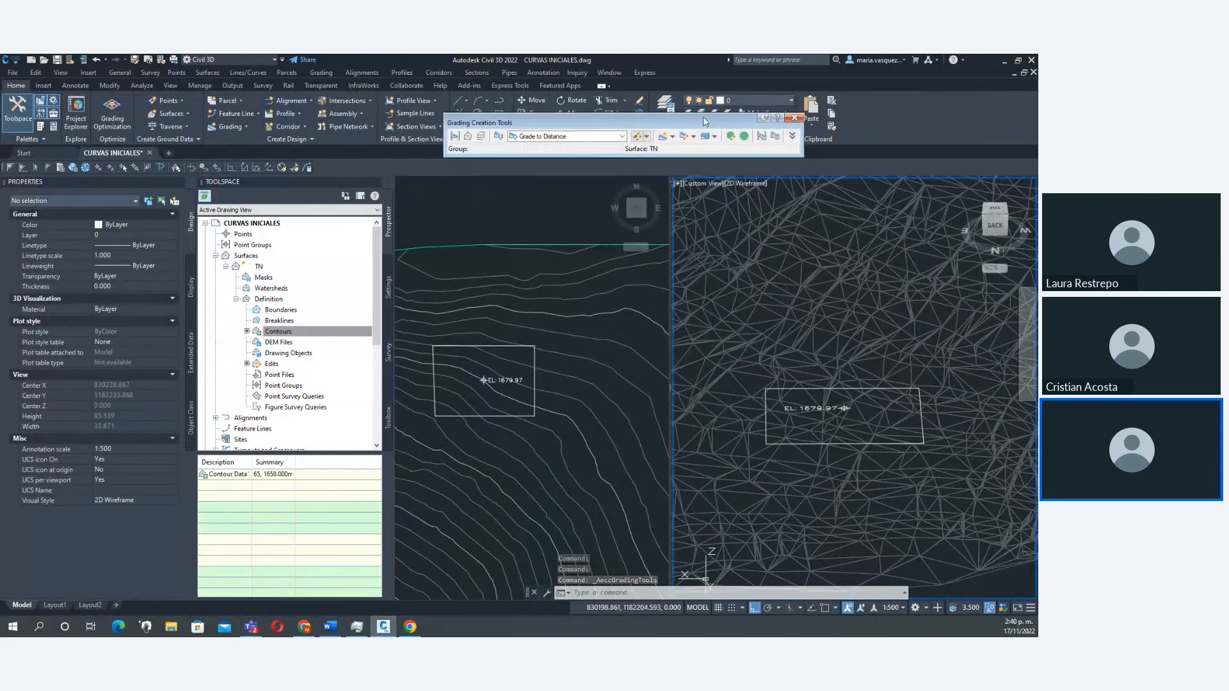
click(454, 137)
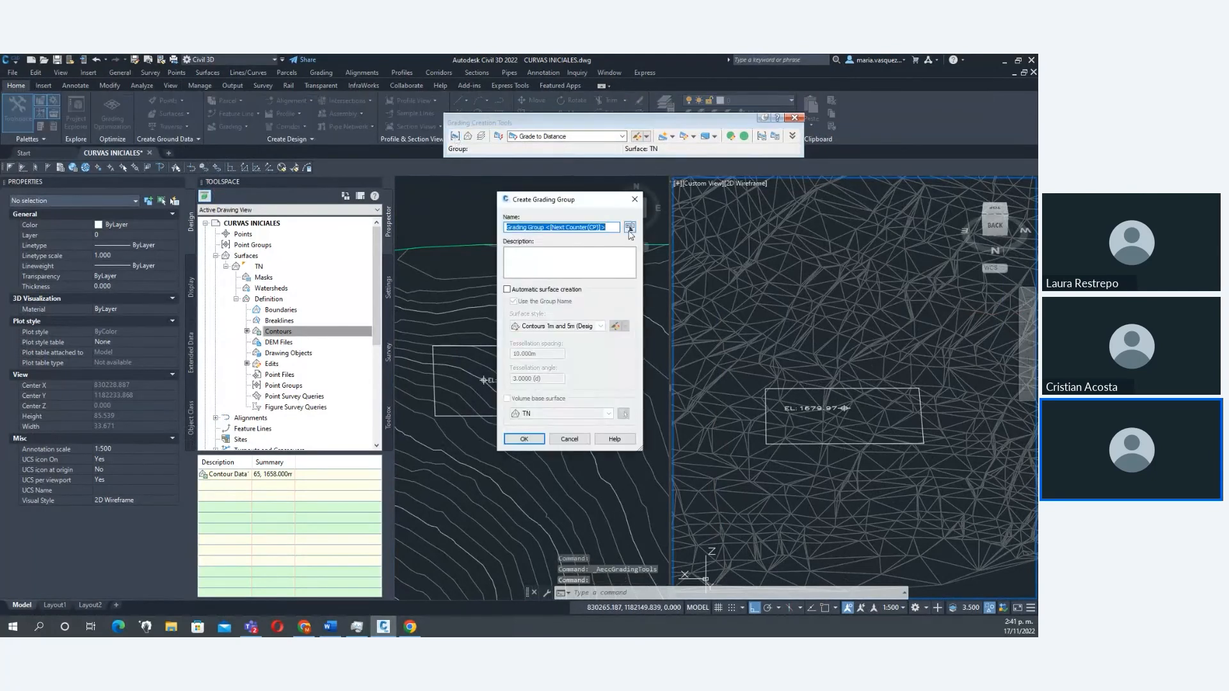
text(EXPLA)
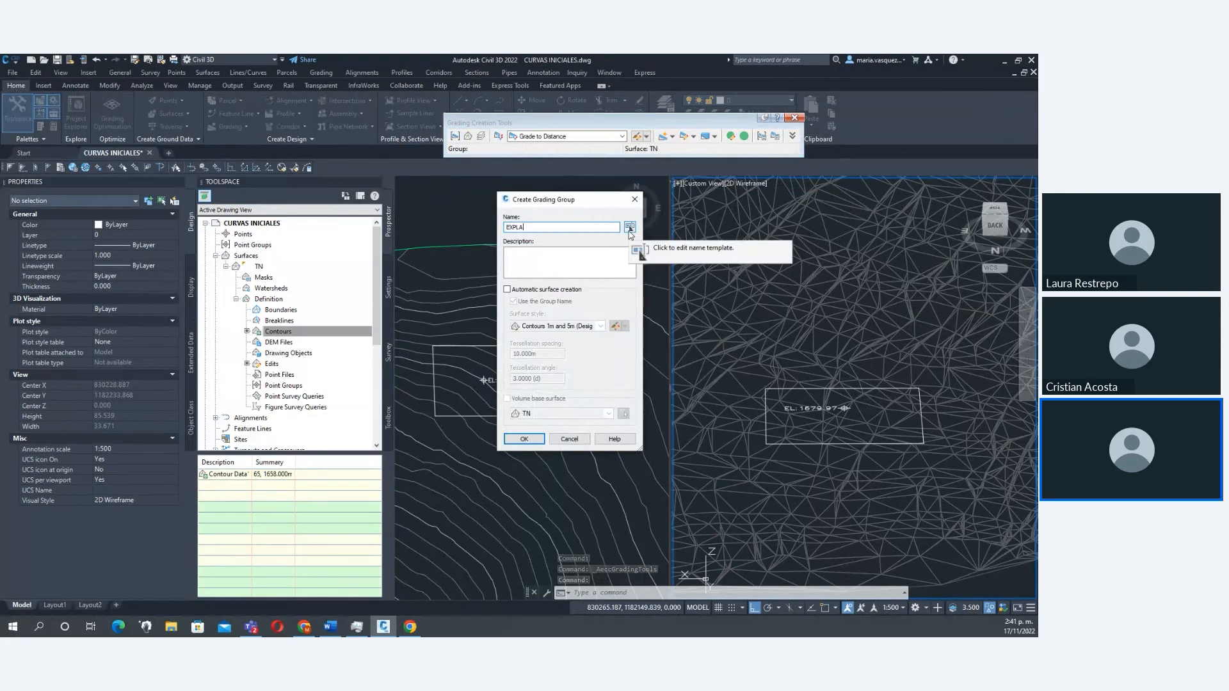
text(NACIONES)
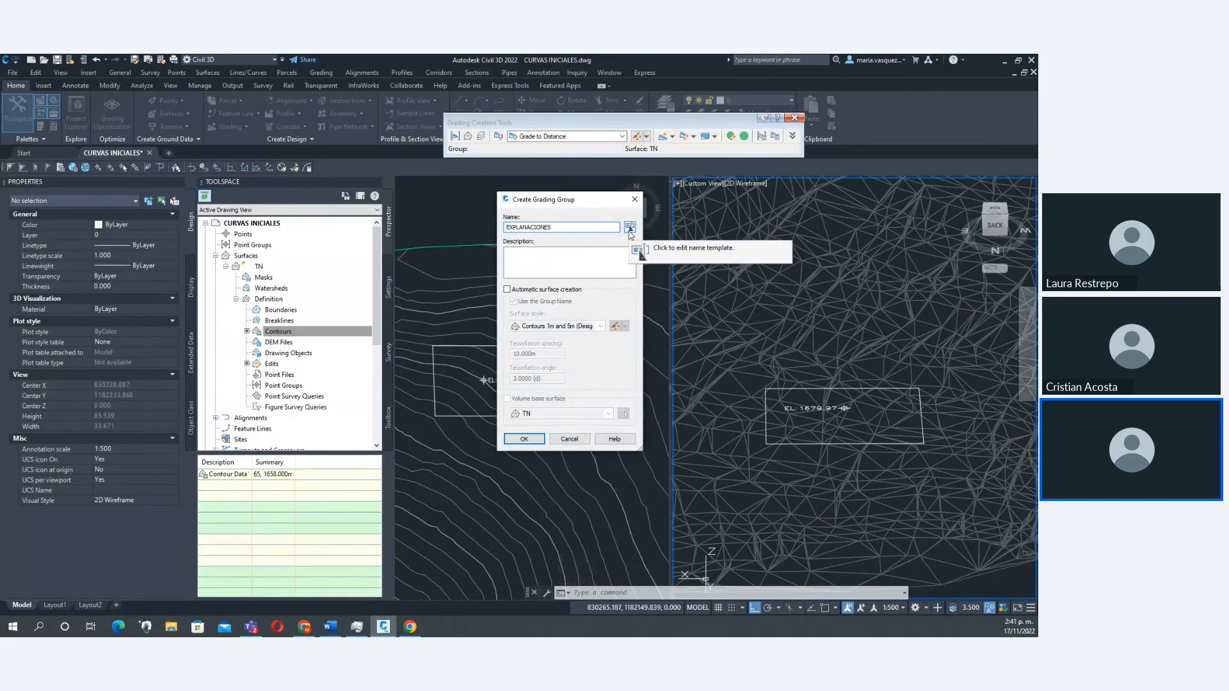
Enable automatic surface creation and TN as the volume base surface, and create the grading group with its TIN surface.
click(507, 290)
click(507, 399)
click(582, 415)
click(537, 424)
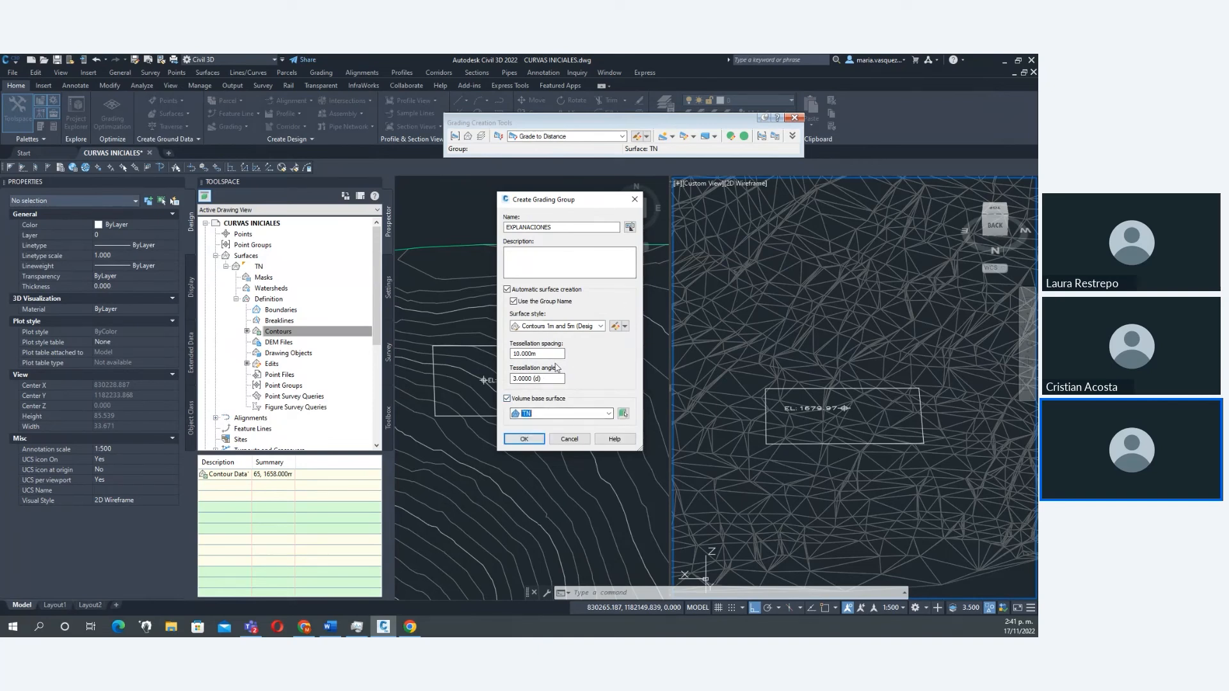
click(523, 439)
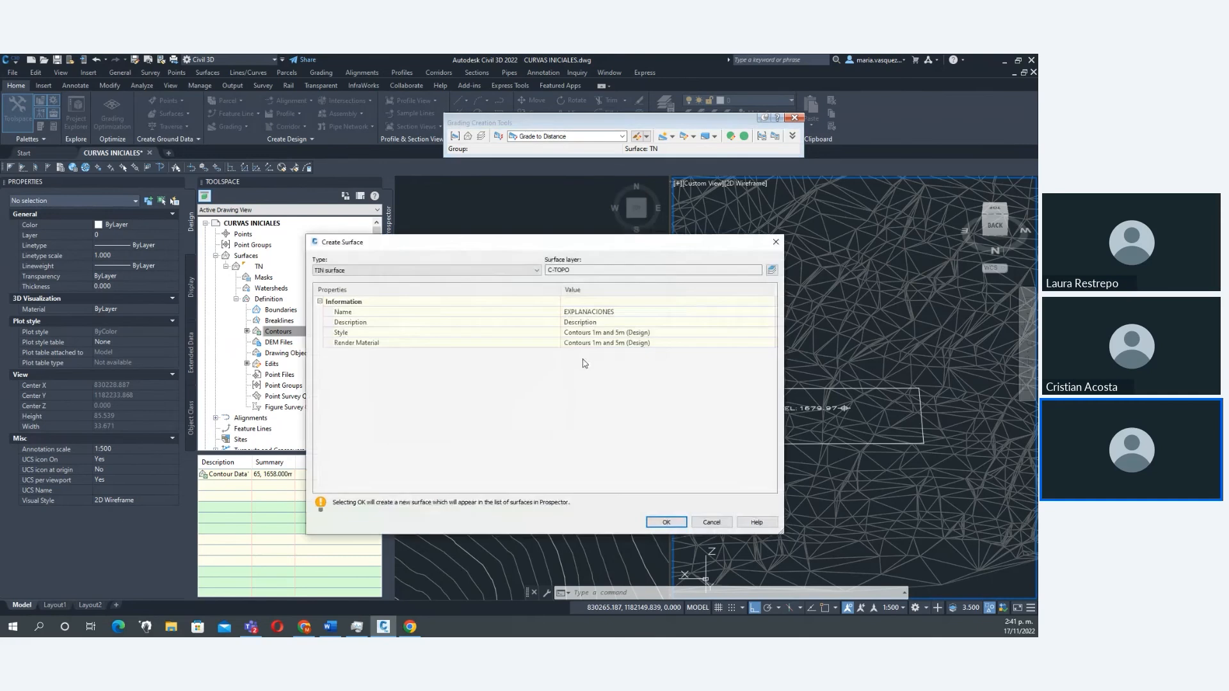
click(654, 523)
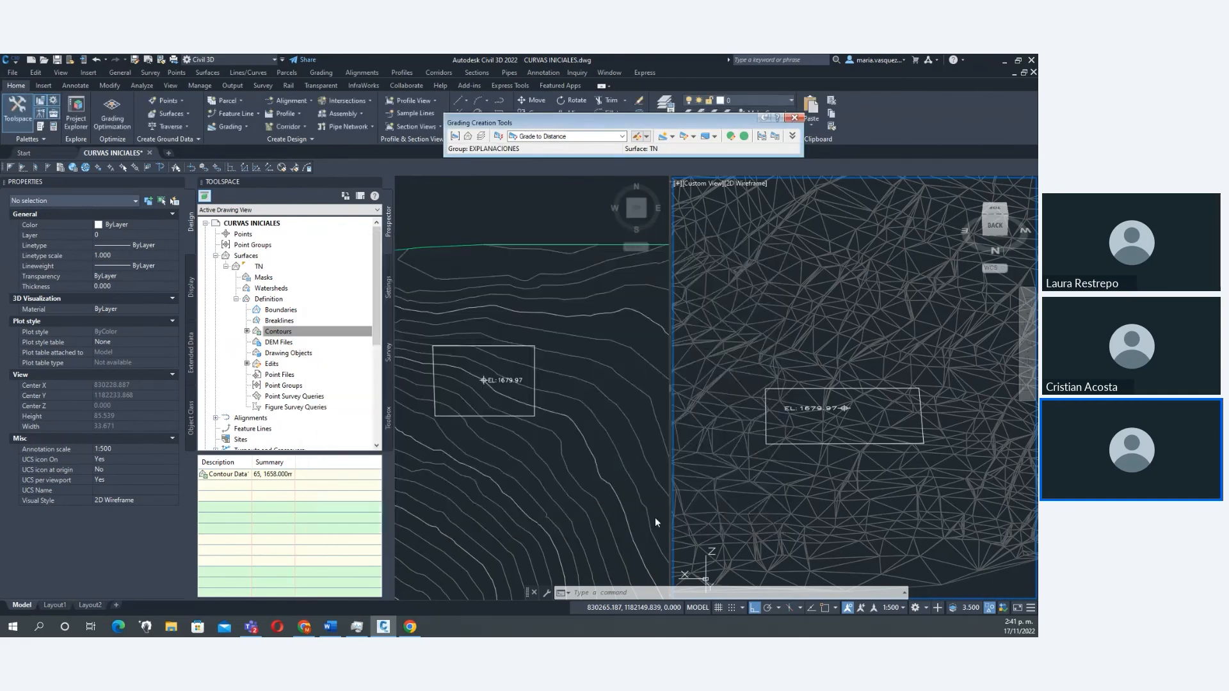
Start a grading from the platform outline and convert it to a Site 1 feature line on layer C-TOPO-FEAT, with Erase existing entities off.
click(667, 137)
click(672, 137)
click(706, 149)
click(564, 349)
scroll(555, 348, up, 4)
click(538, 346)
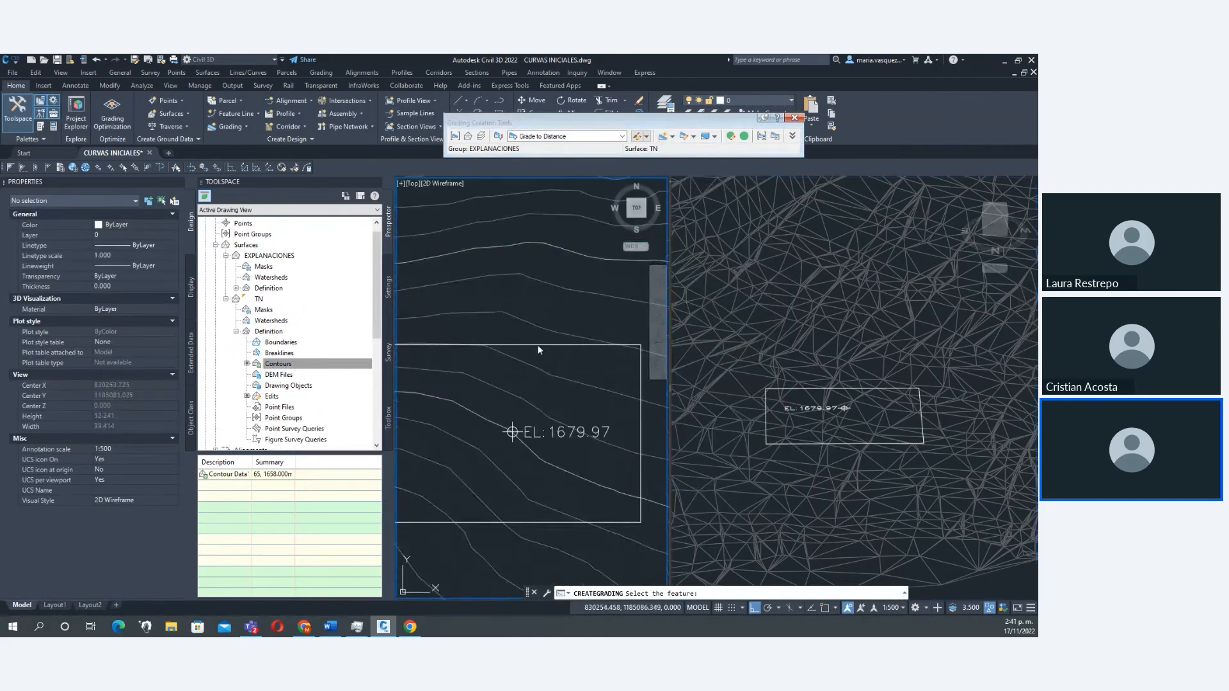
click(459, 441)
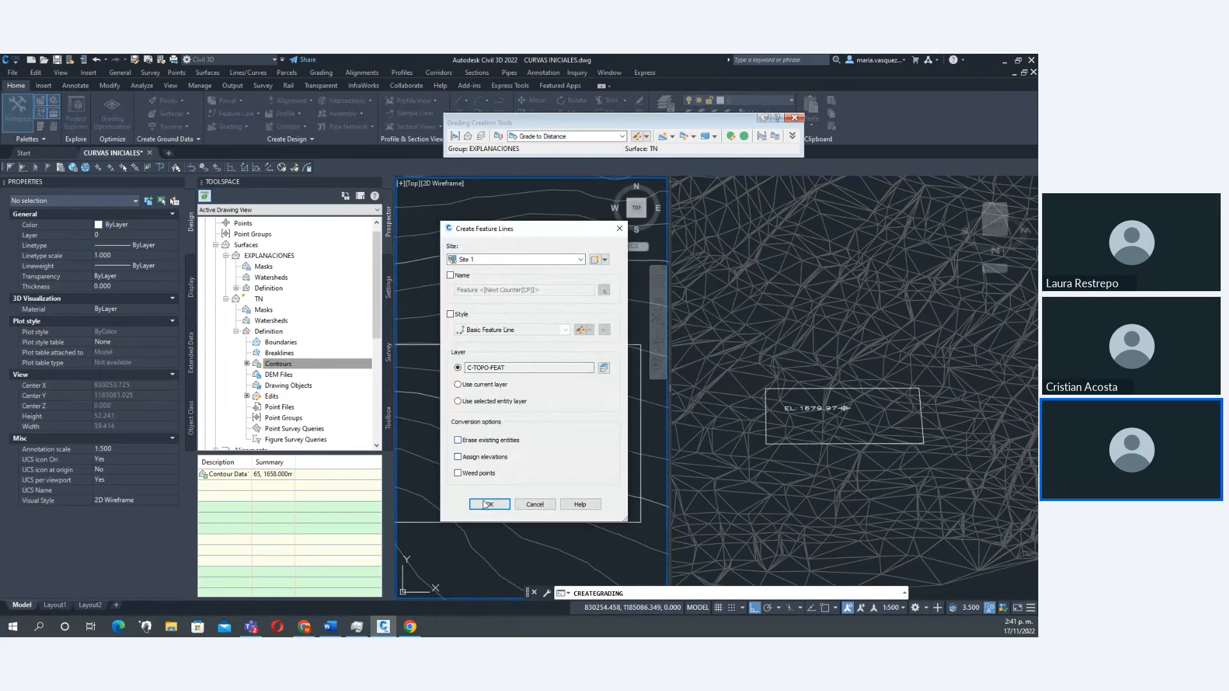
click(488, 505)
click(552, 309)
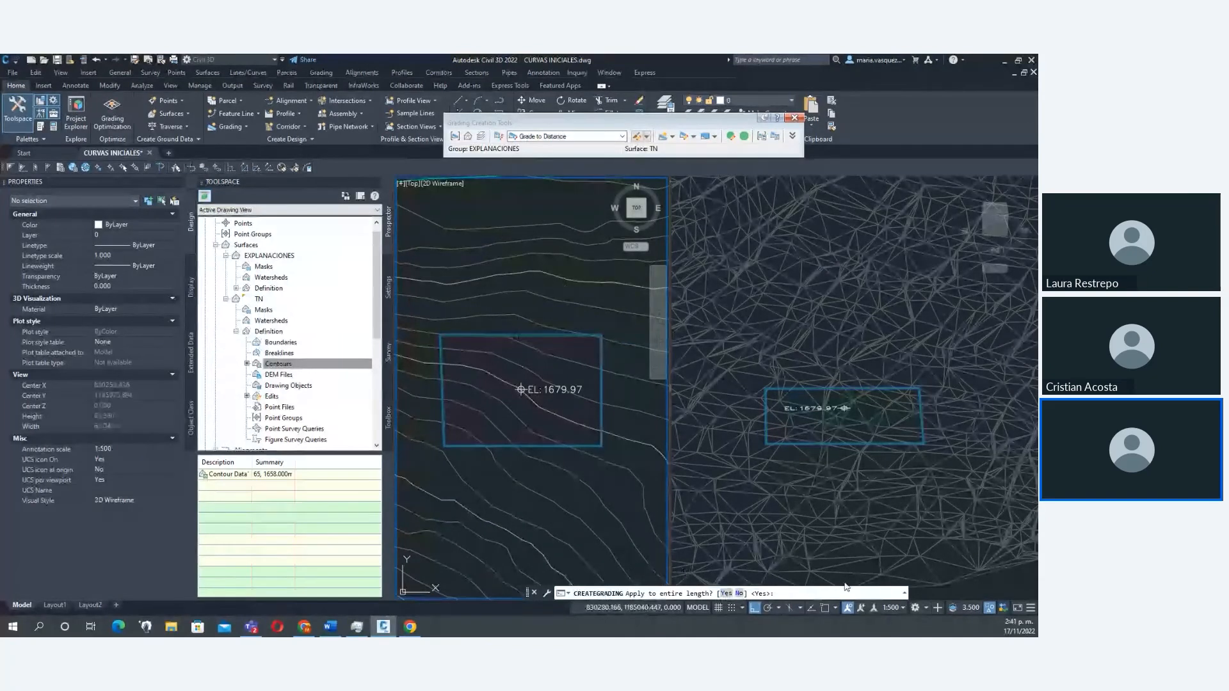
click(727, 594)
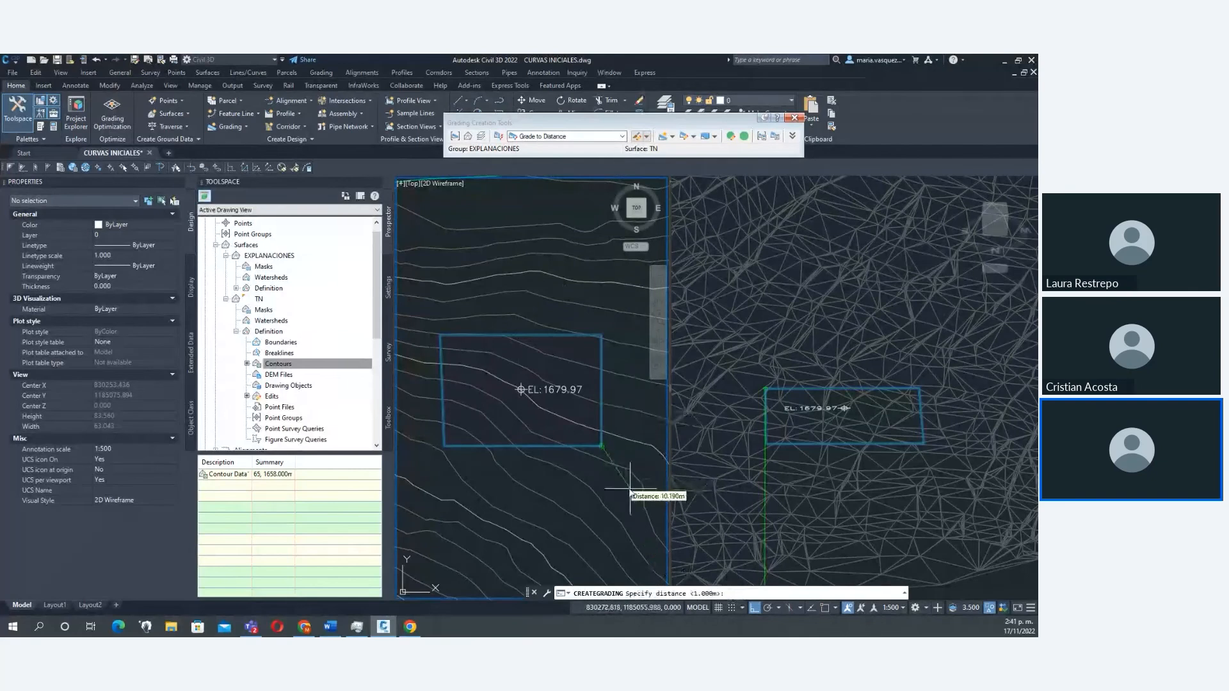
middle_drag(626, 452, 588, 453)
key(Escape)
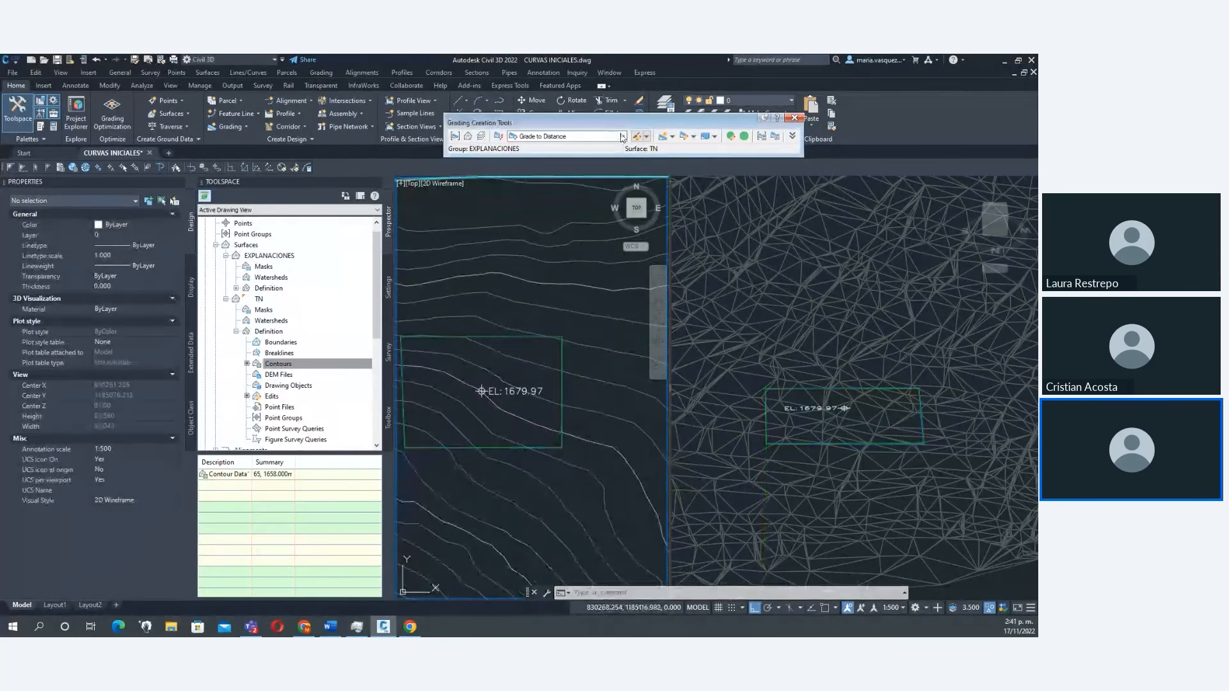
Change the grading criteria of the EXPLANACIONES group to Grade to Surface.
click(621, 137)
click(553, 173)
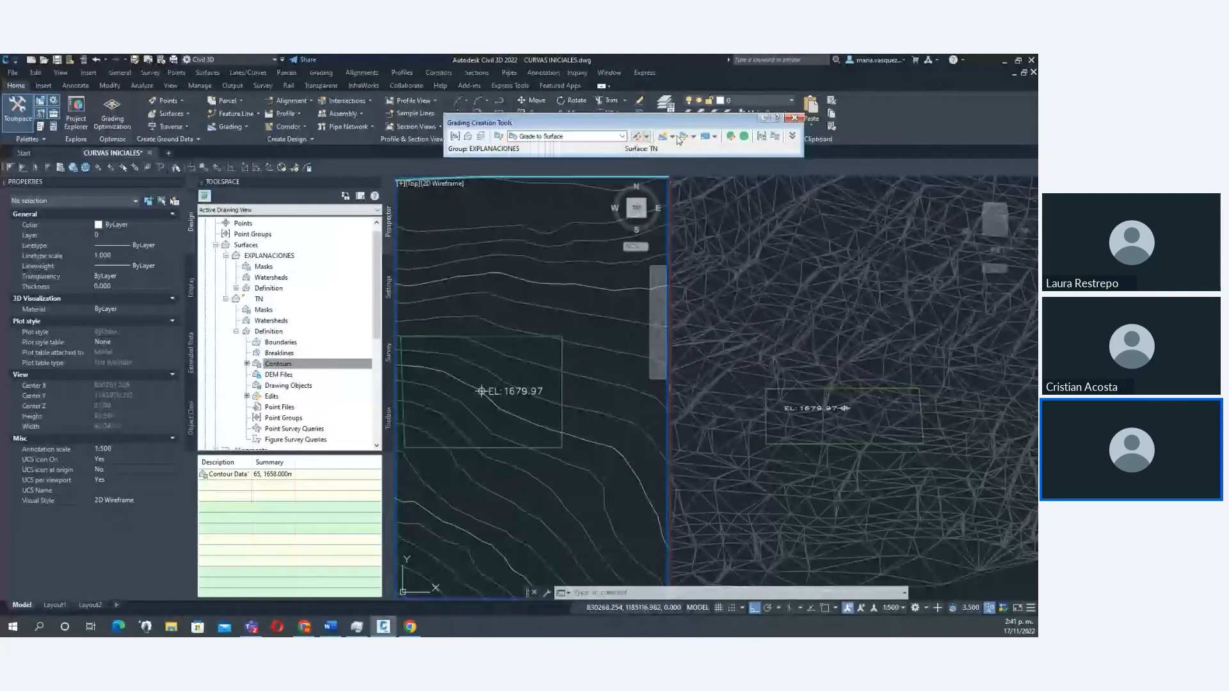
click(672, 137)
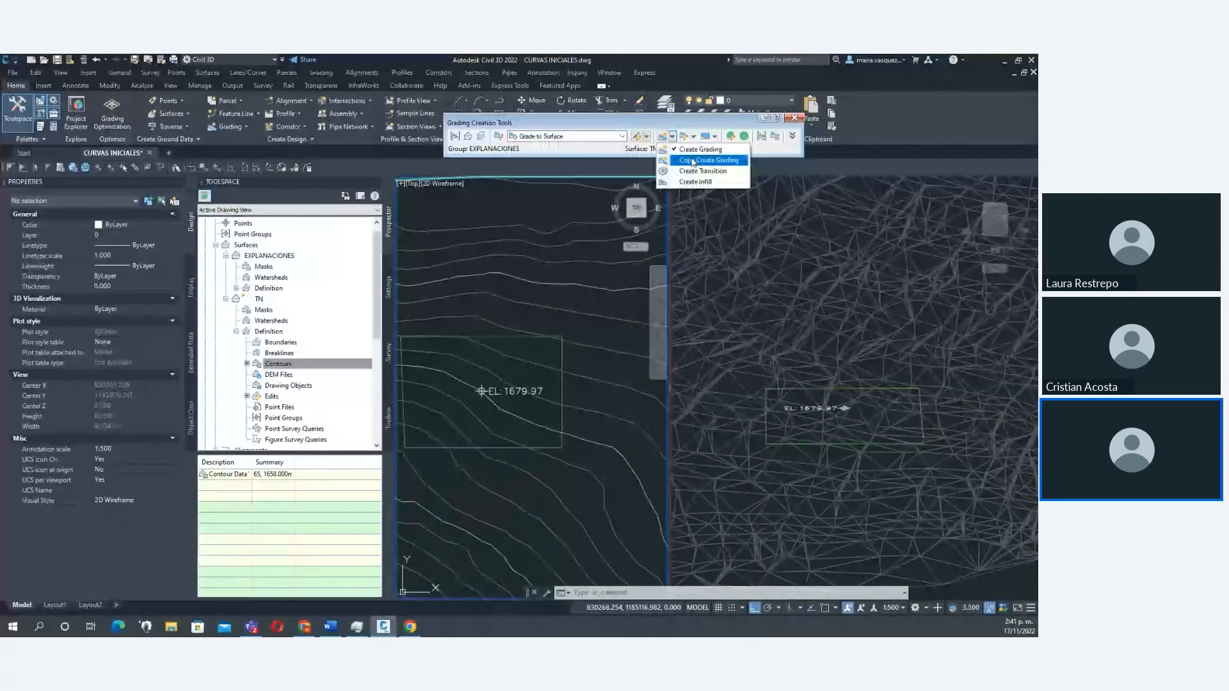
click(693, 161)
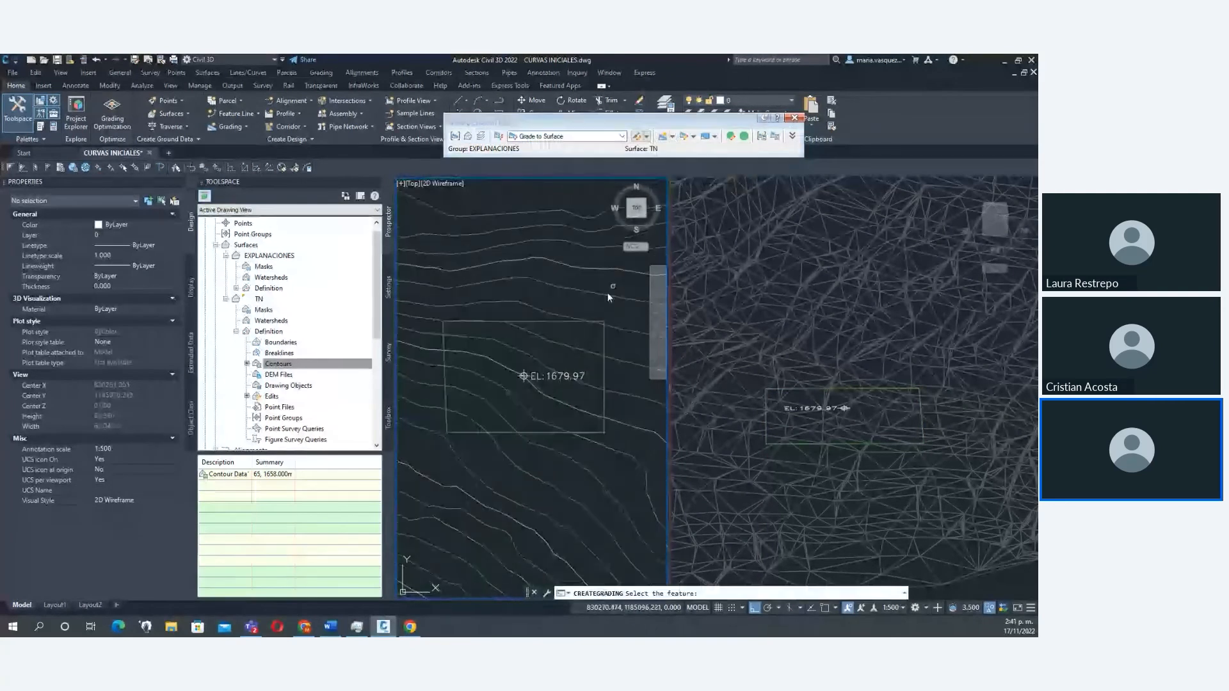
scroll(547, 317, up, 4)
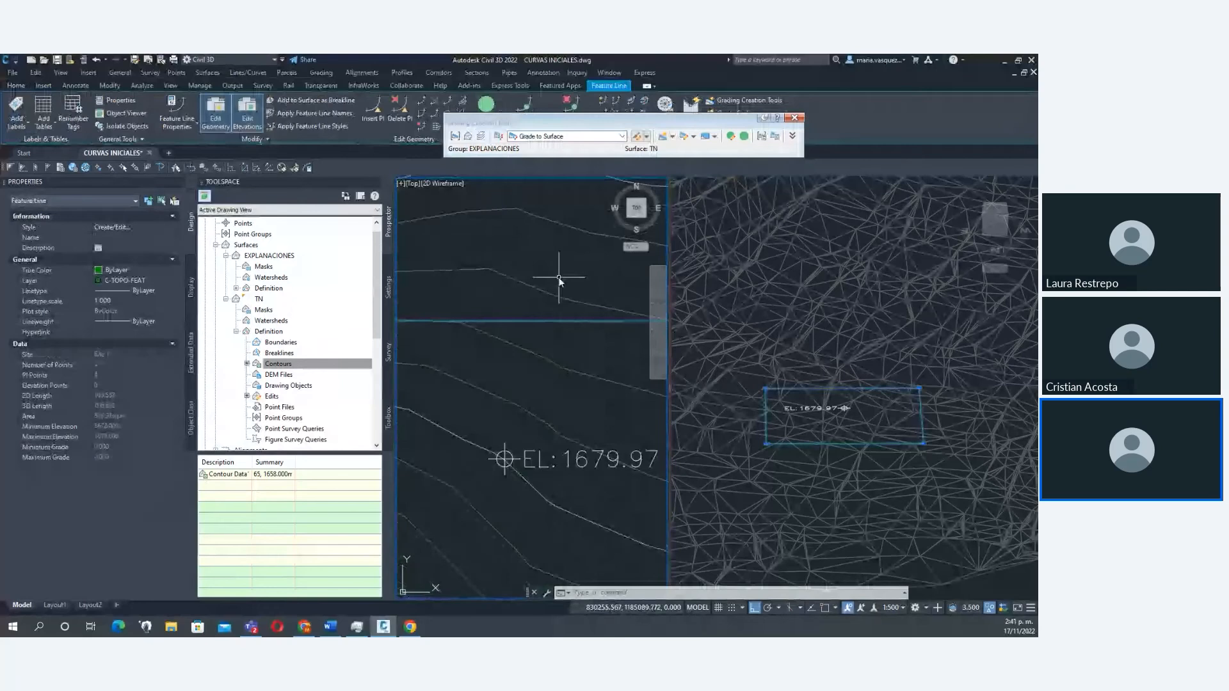
key(Escape)
Start a Grade to Surface grading from the platform outline, choose the grading side and apply it to the entire length.
click(637, 136)
scroll(558, 322, down, 2)
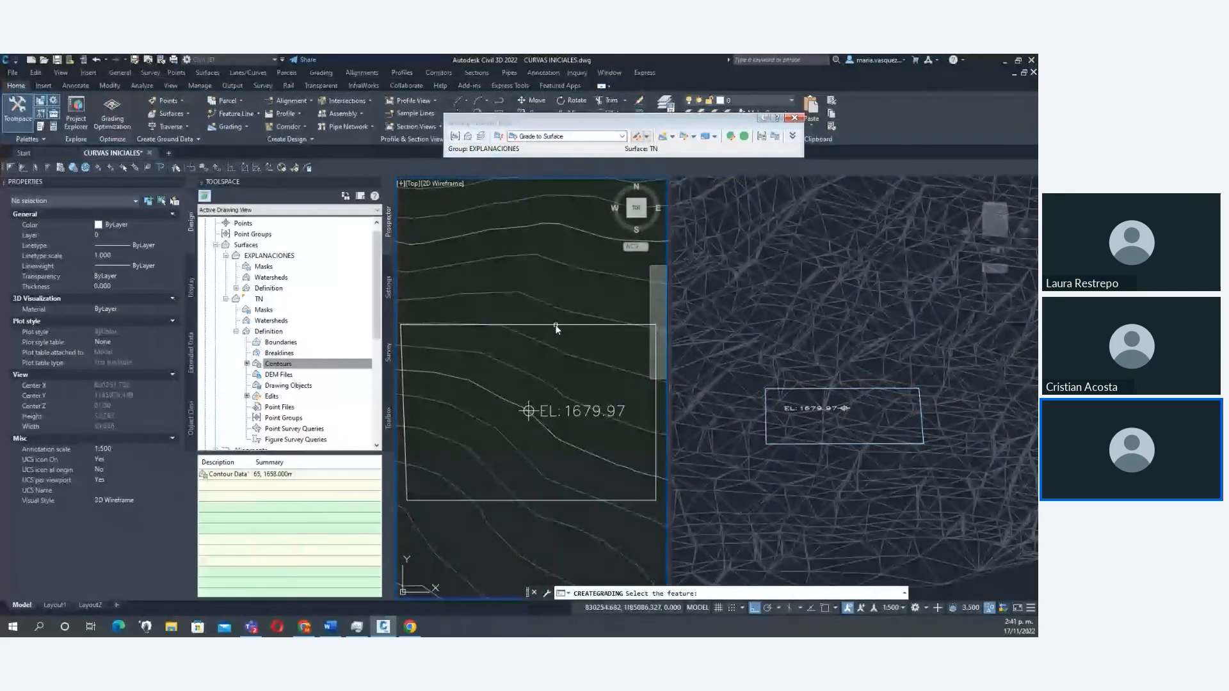
click(555, 326)
key(Return)
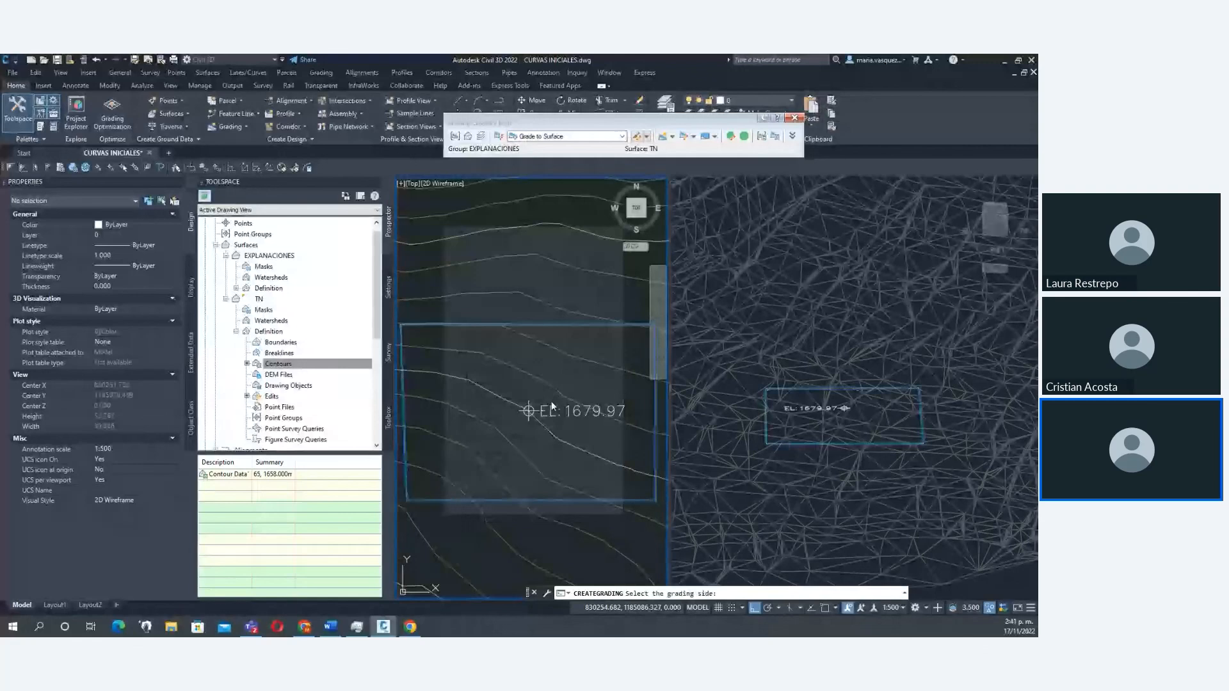
click(552, 405)
scroll(566, 329, down, 1)
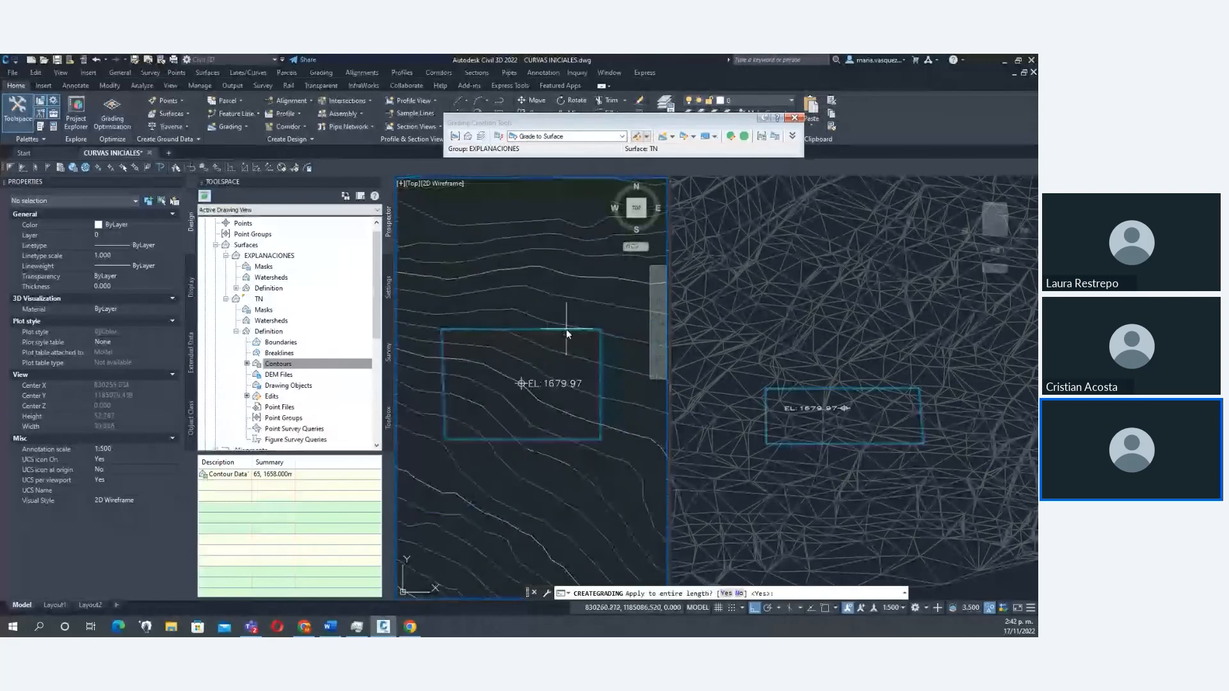
key(Return)
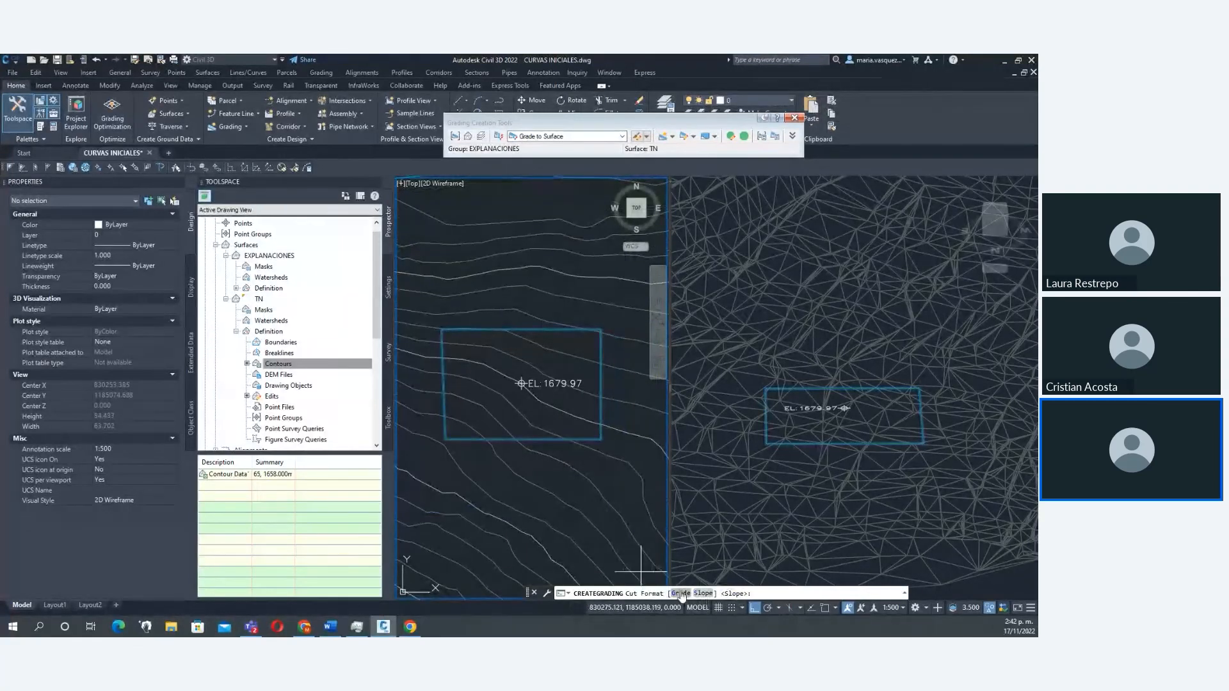
Complete the platform grading with a 2:1 cut slope and a 1:1 fill slope.
click(703, 593)
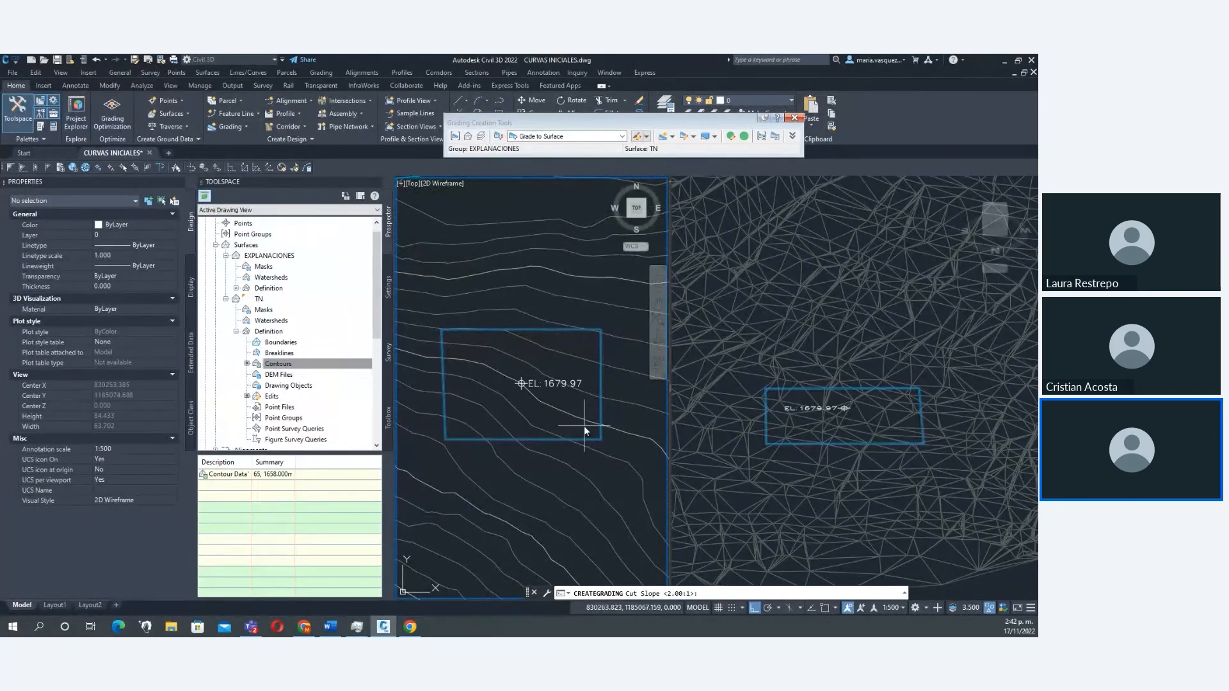
key(Return)
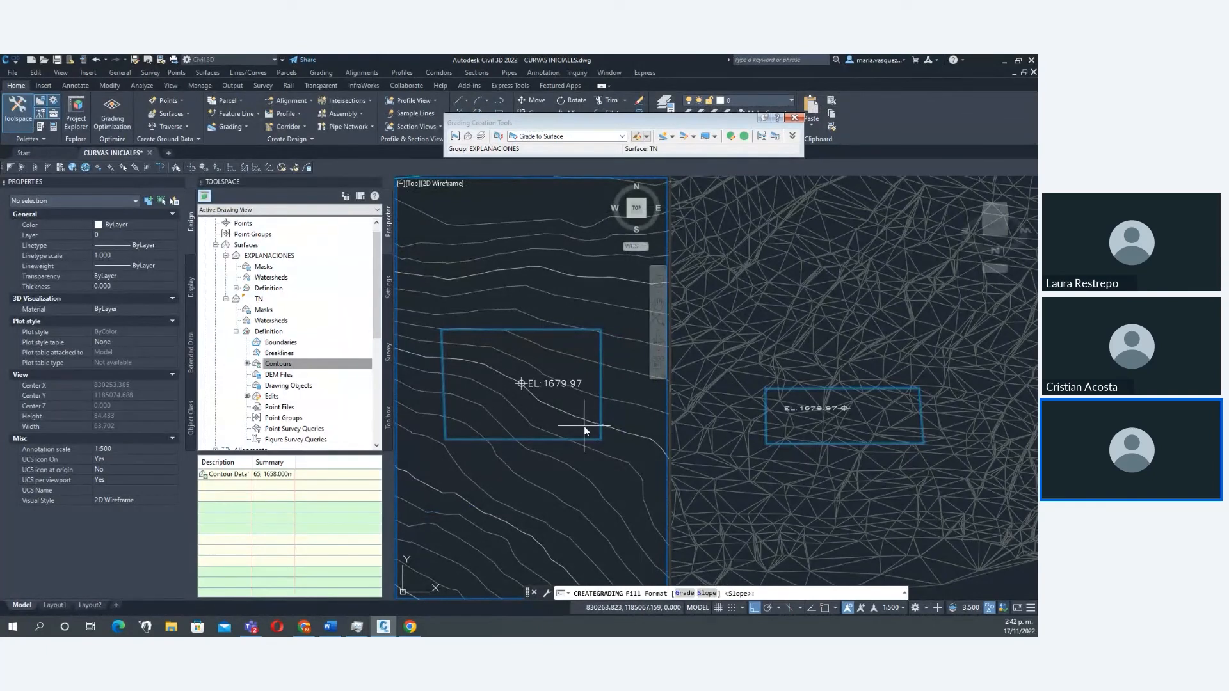
click(708, 594)
text(1)
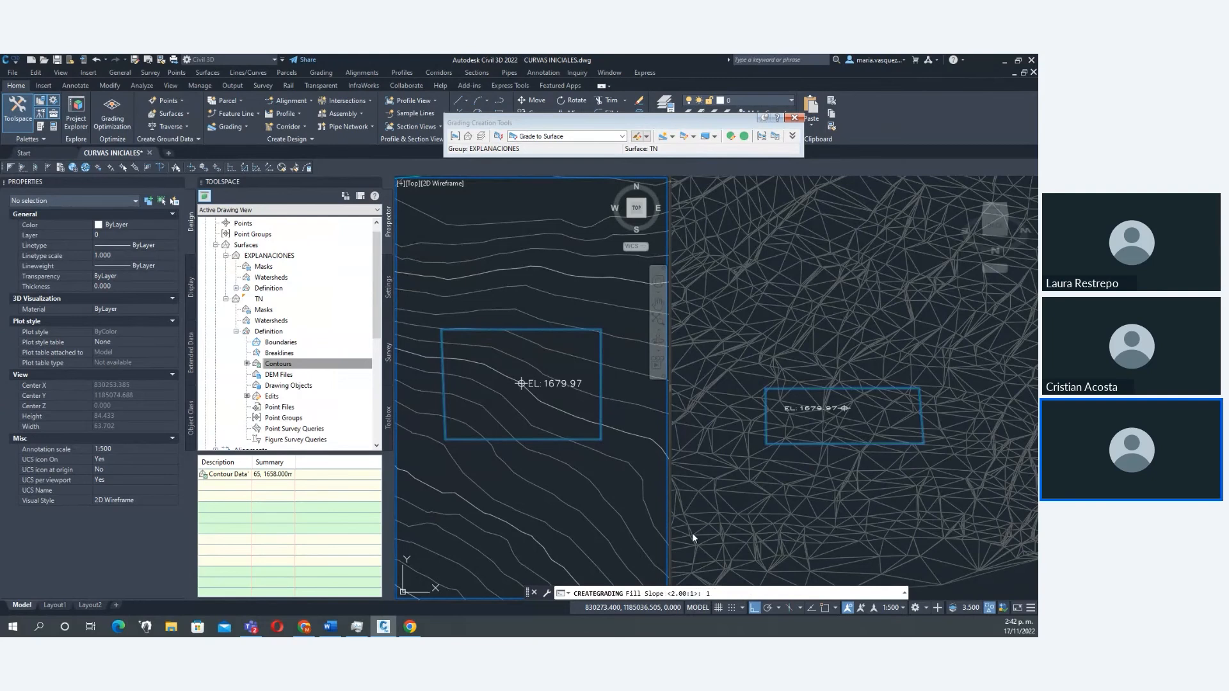
key(Return)
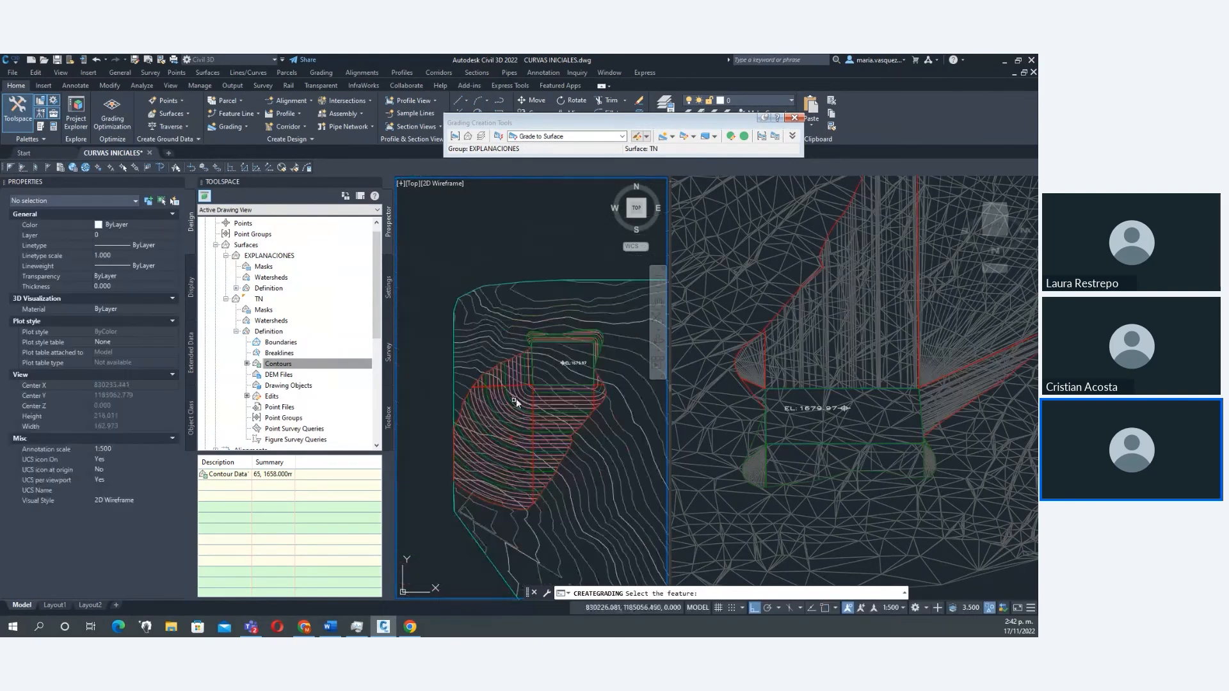
Create a grading infill inside the platform outline of the EXPLANACIONES group.
click(673, 136)
click(703, 183)
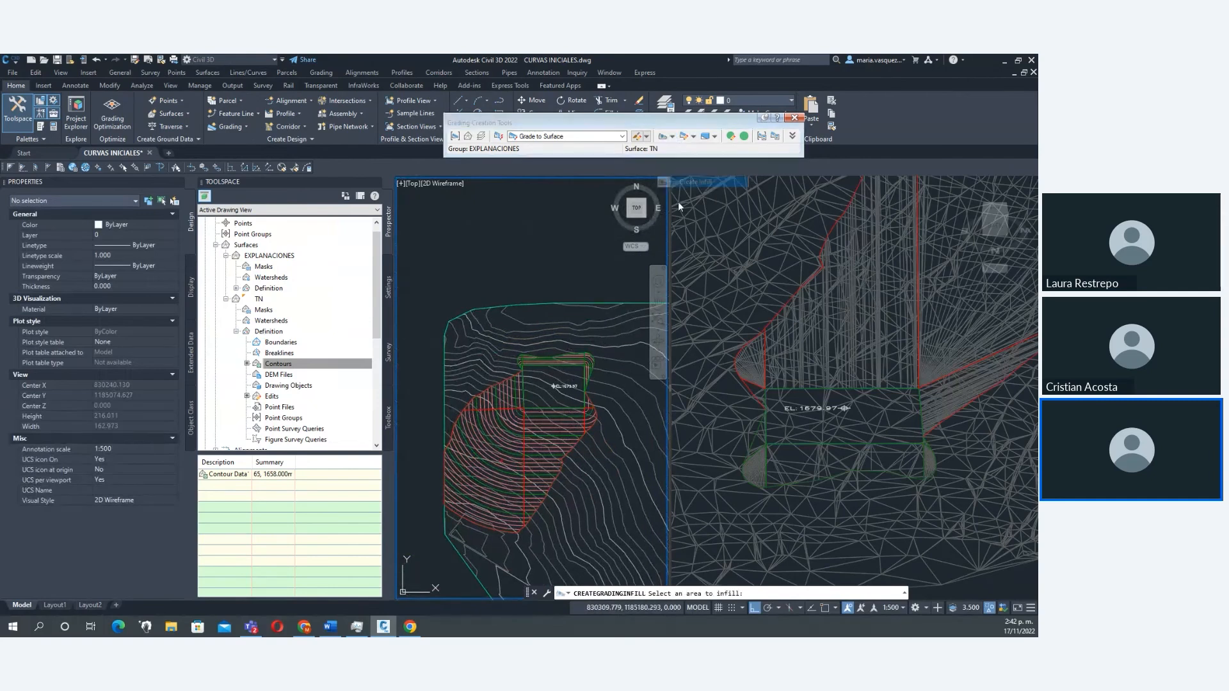
scroll(560, 377, up, 2)
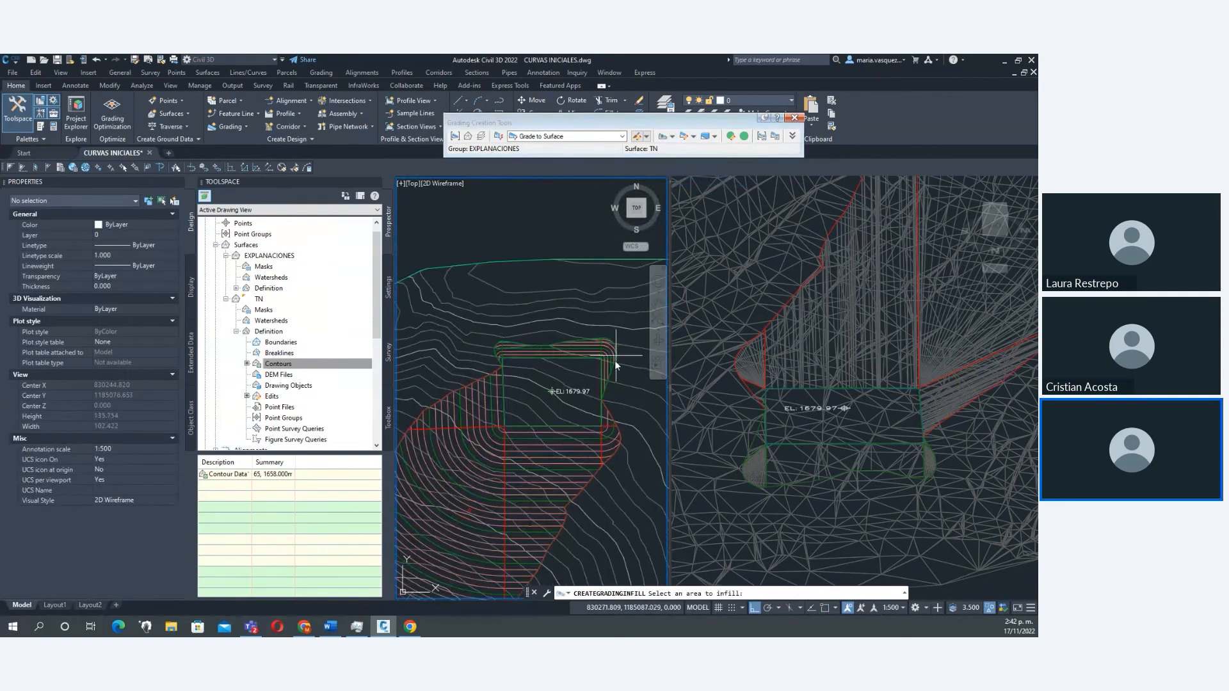
click(581, 231)
key(Escape)
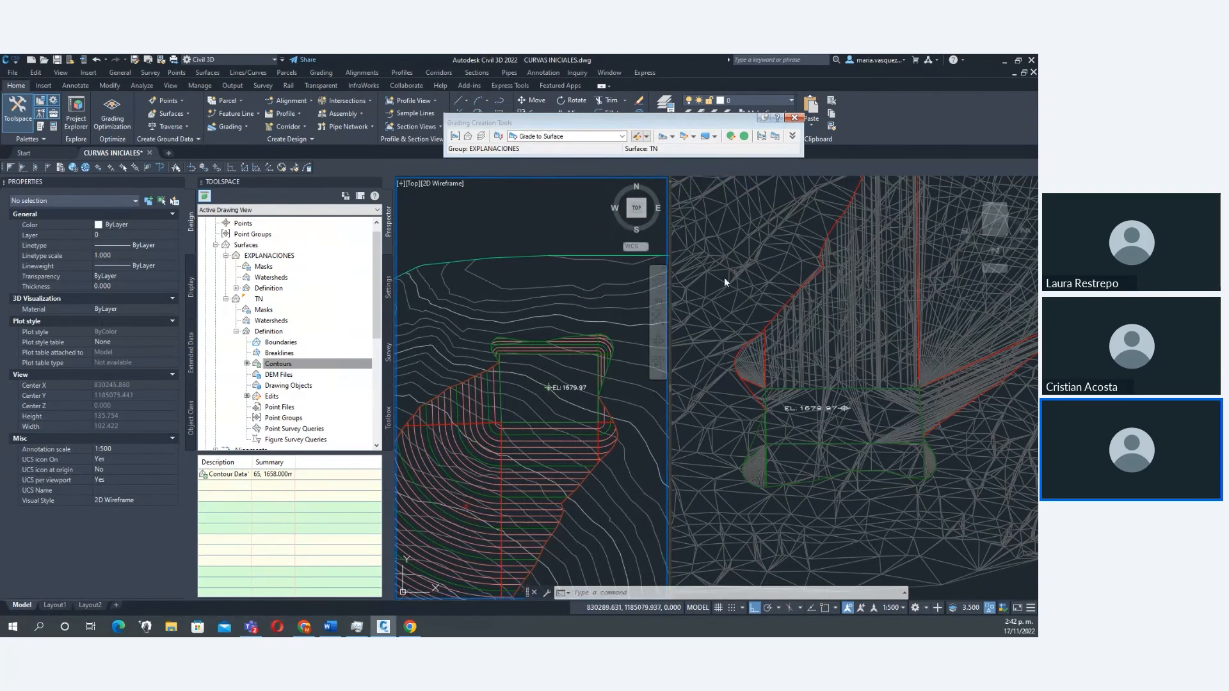
Create a TIN surface named SM on layer C-TOPO with the Contours 2m and 10m (Background) style.
right_click(276, 246)
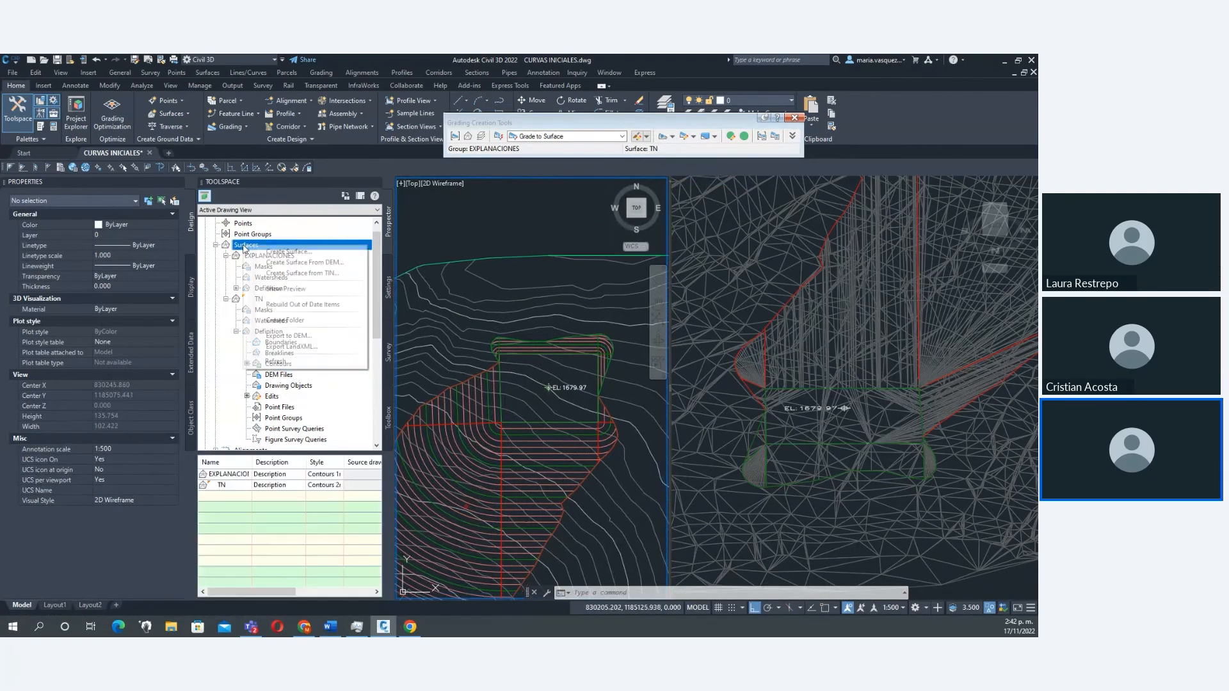
click(285, 252)
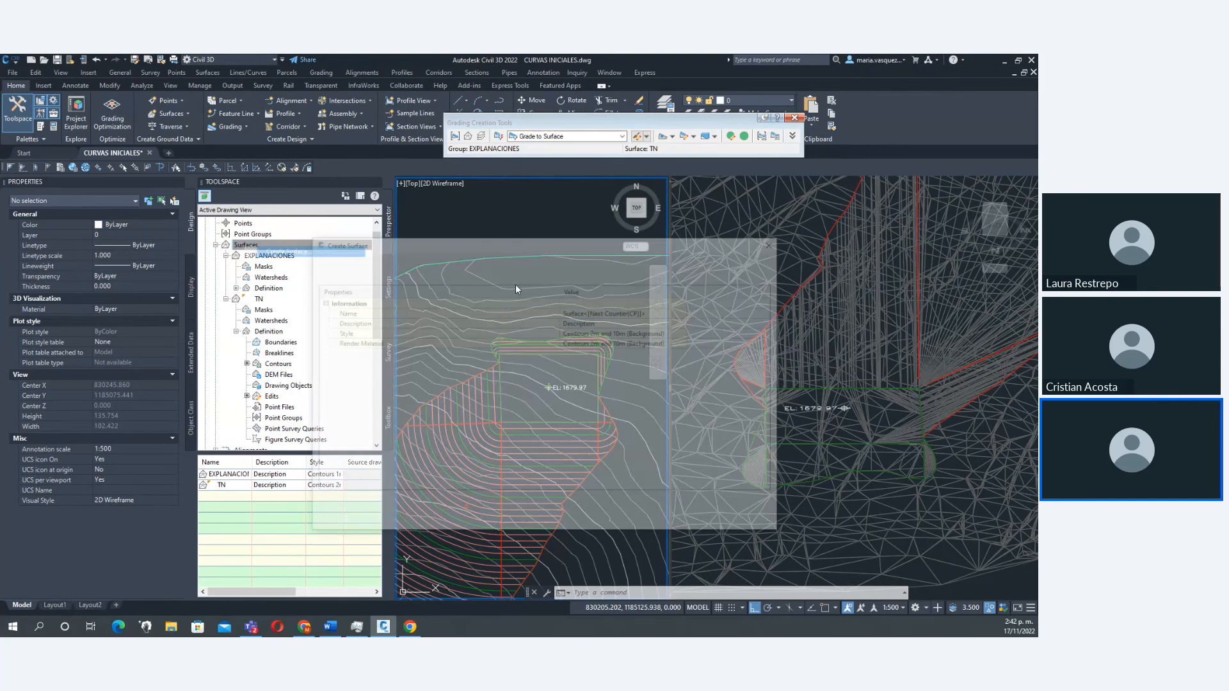
text(SM)
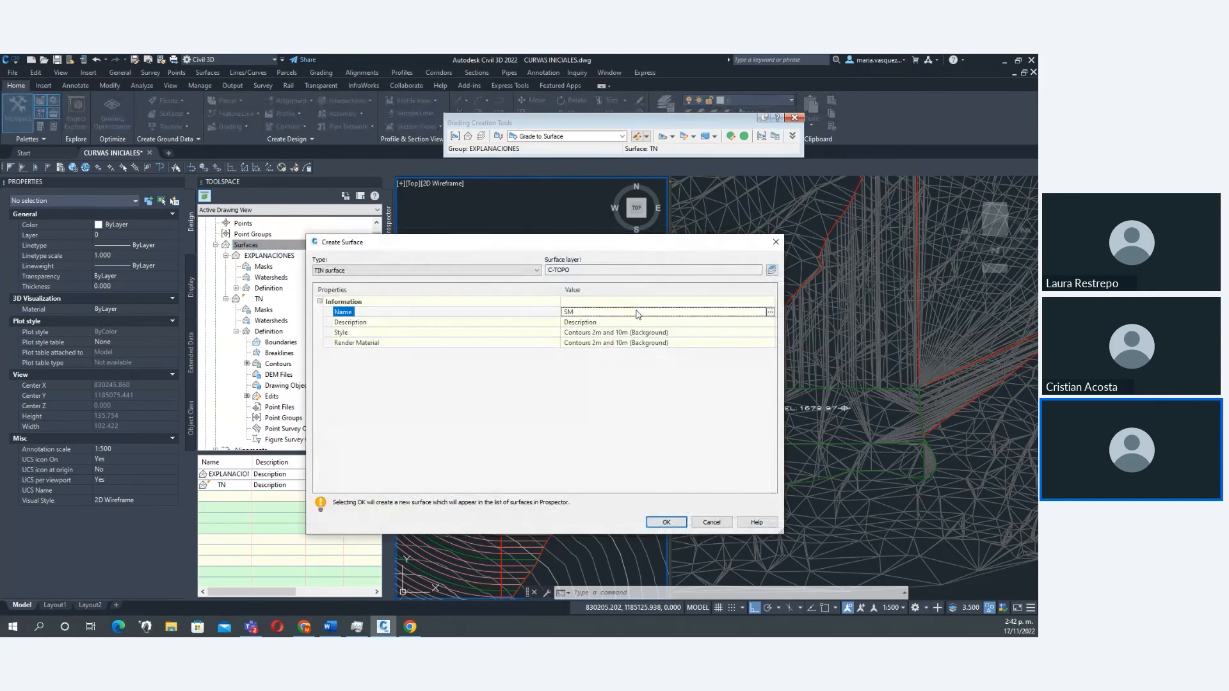
click(666, 523)
Paste the TN surface first and the EXPLANACIONES surface second into the definition of surface SM.
click(227, 257)
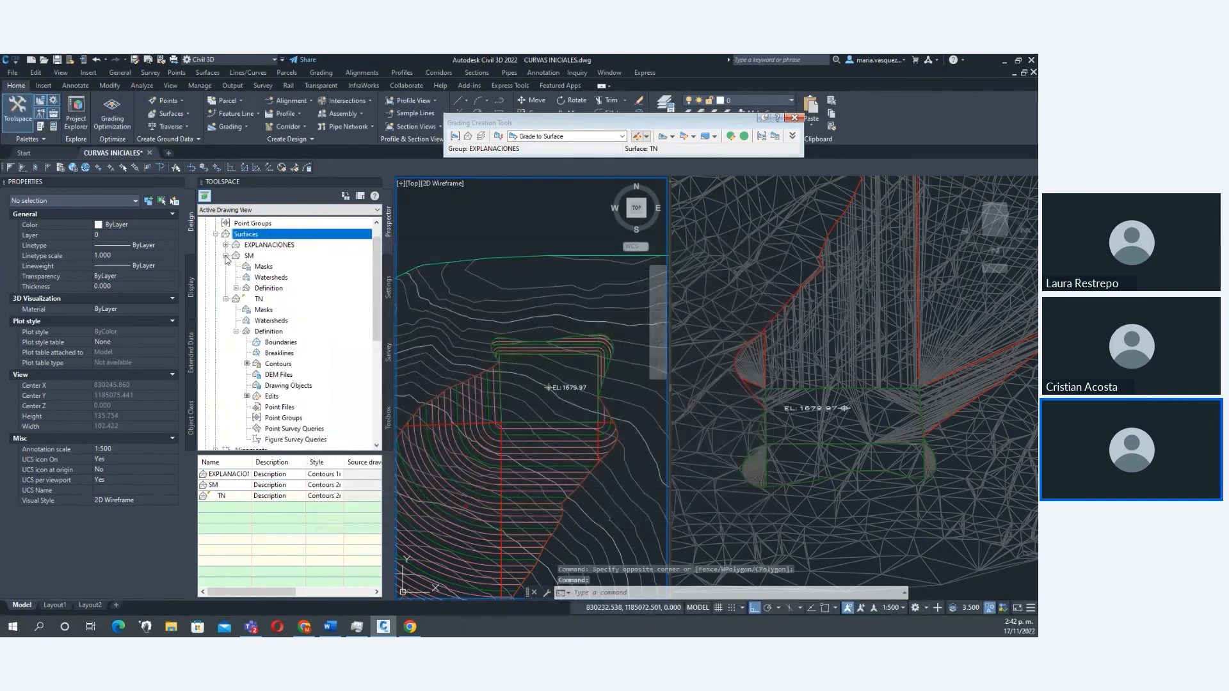
click(236, 288)
right_click(288, 356)
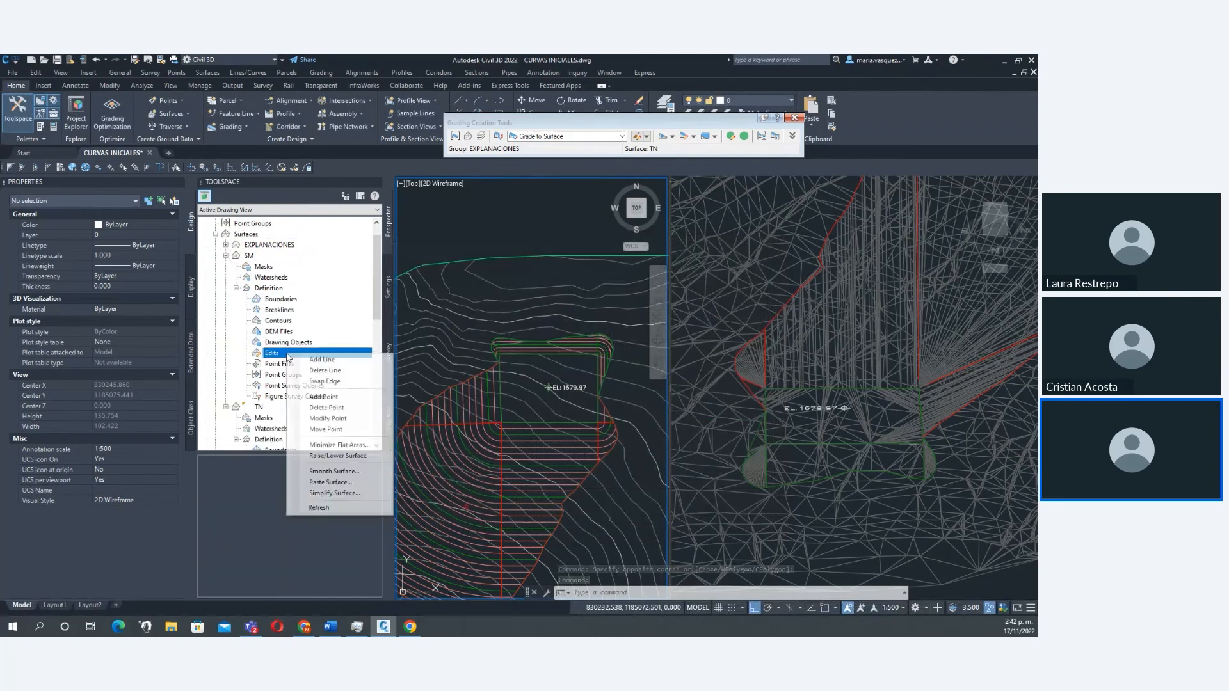
click(328, 485)
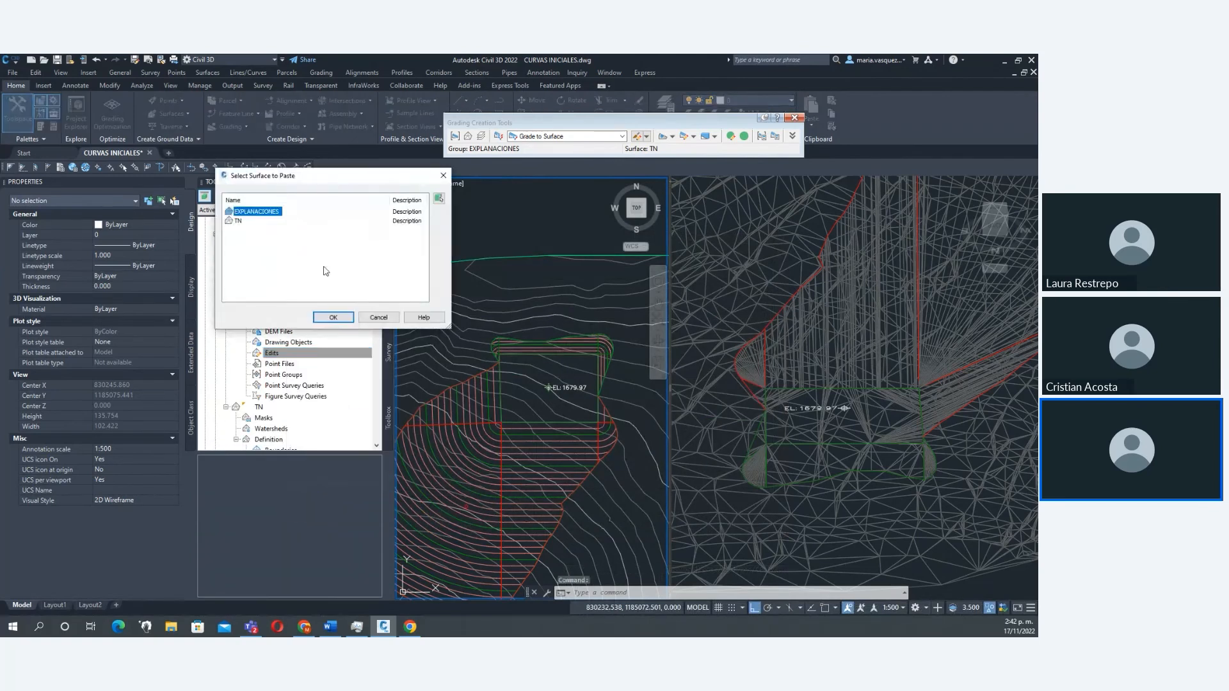
click(239, 221)
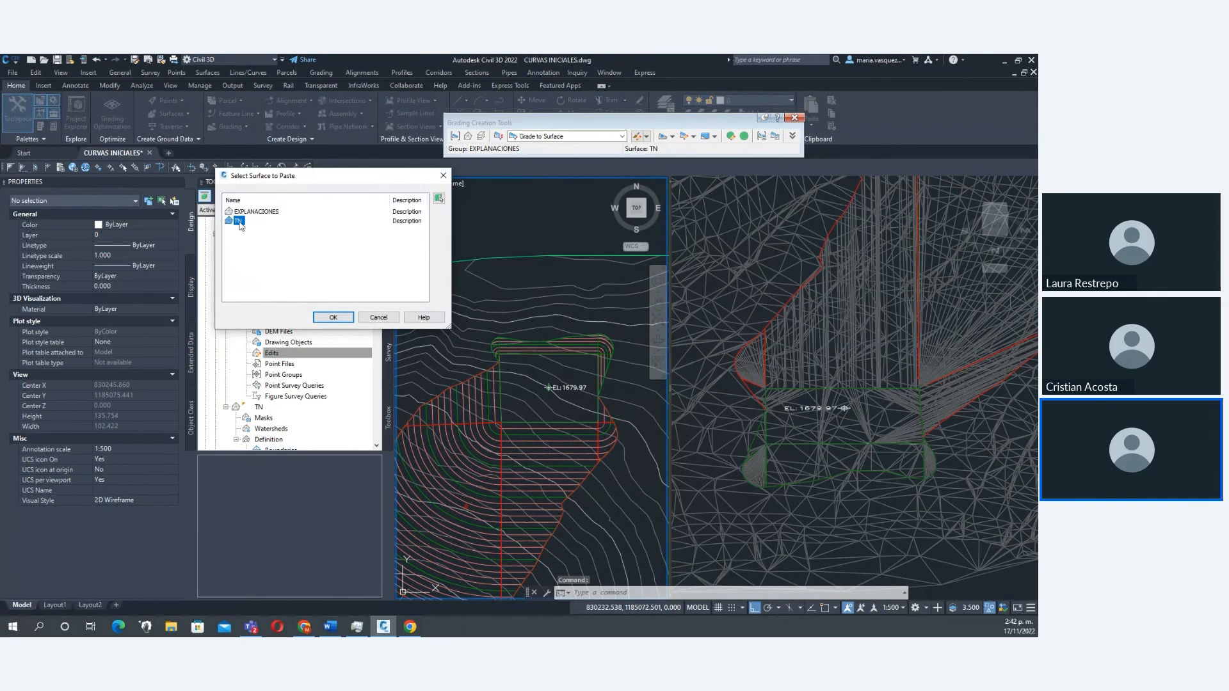
click(318, 318)
right_click(297, 354)
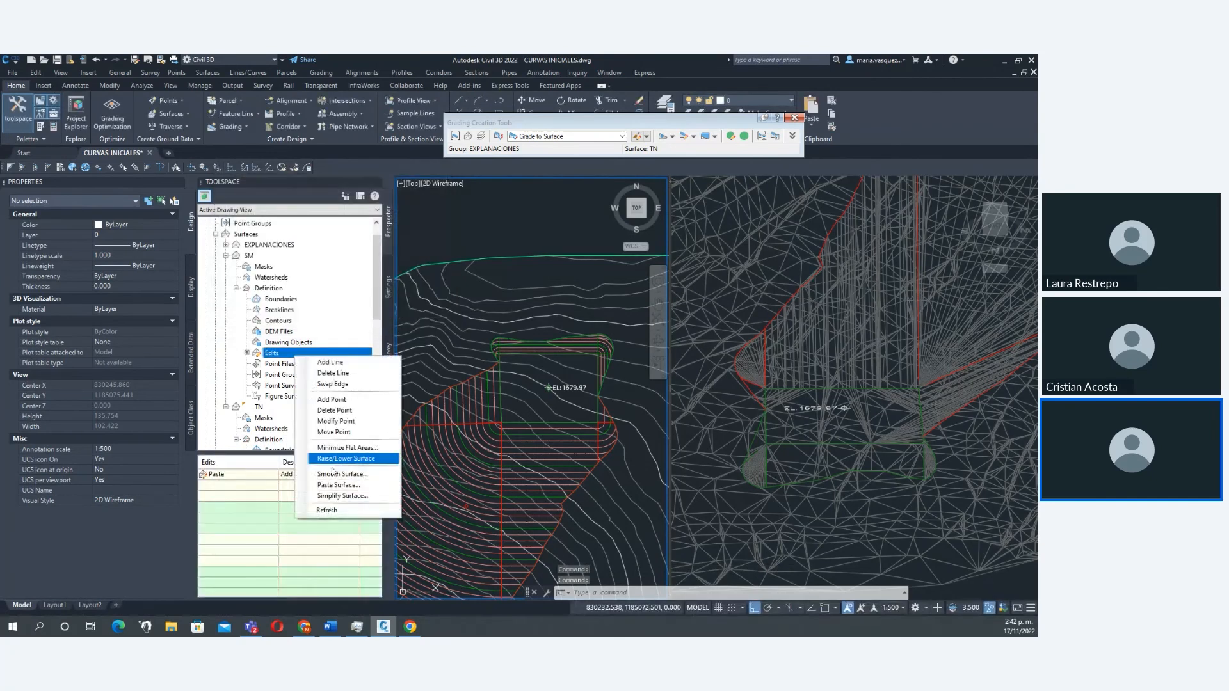
click(338, 485)
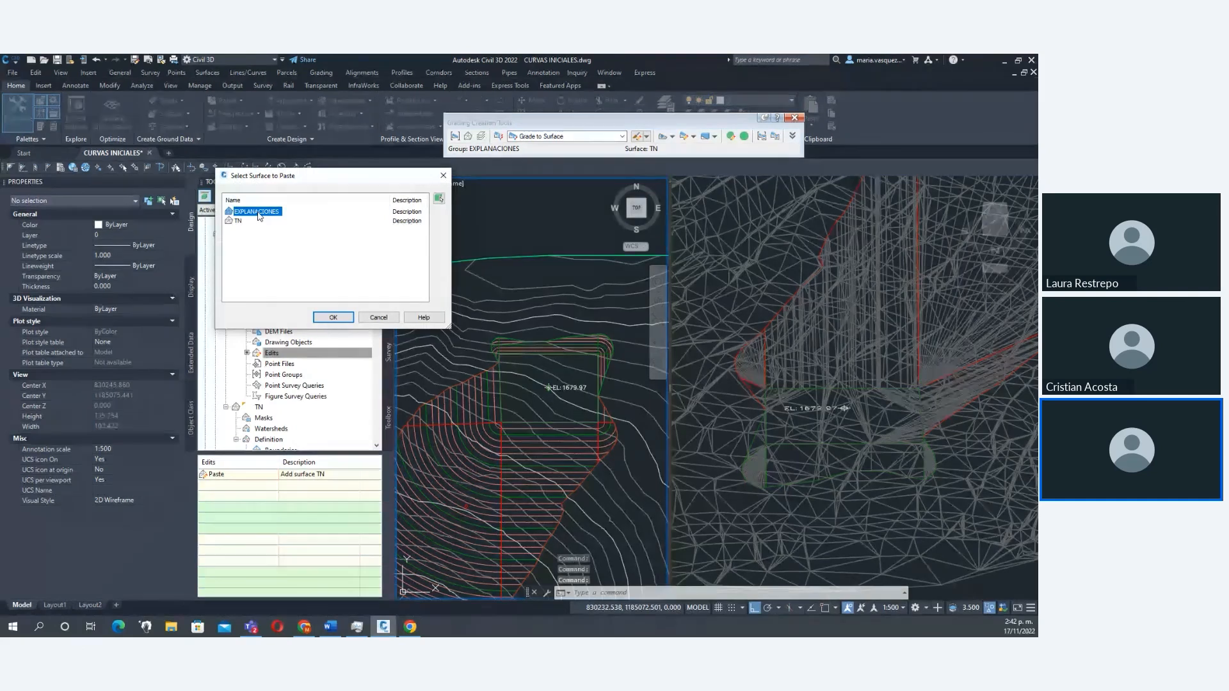
click(331, 319)
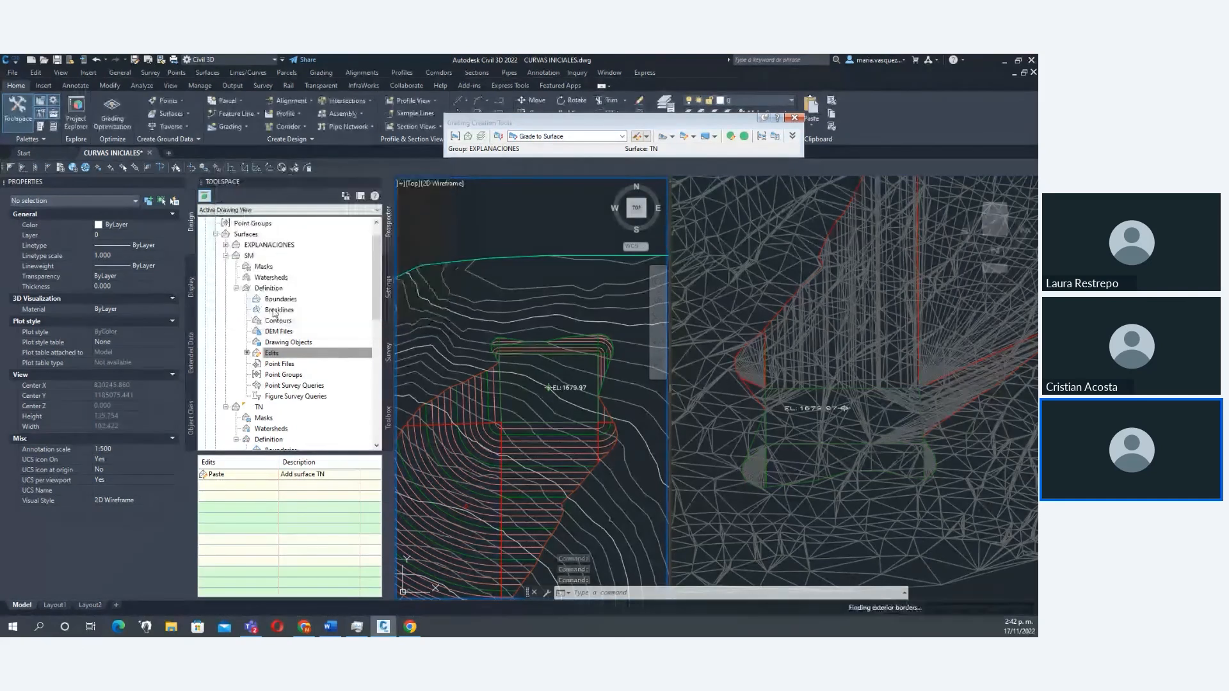
Examine the combined SM surface in the Object Viewer, orbiting around the graded platform, and close the viewer.
right_click(251, 256)
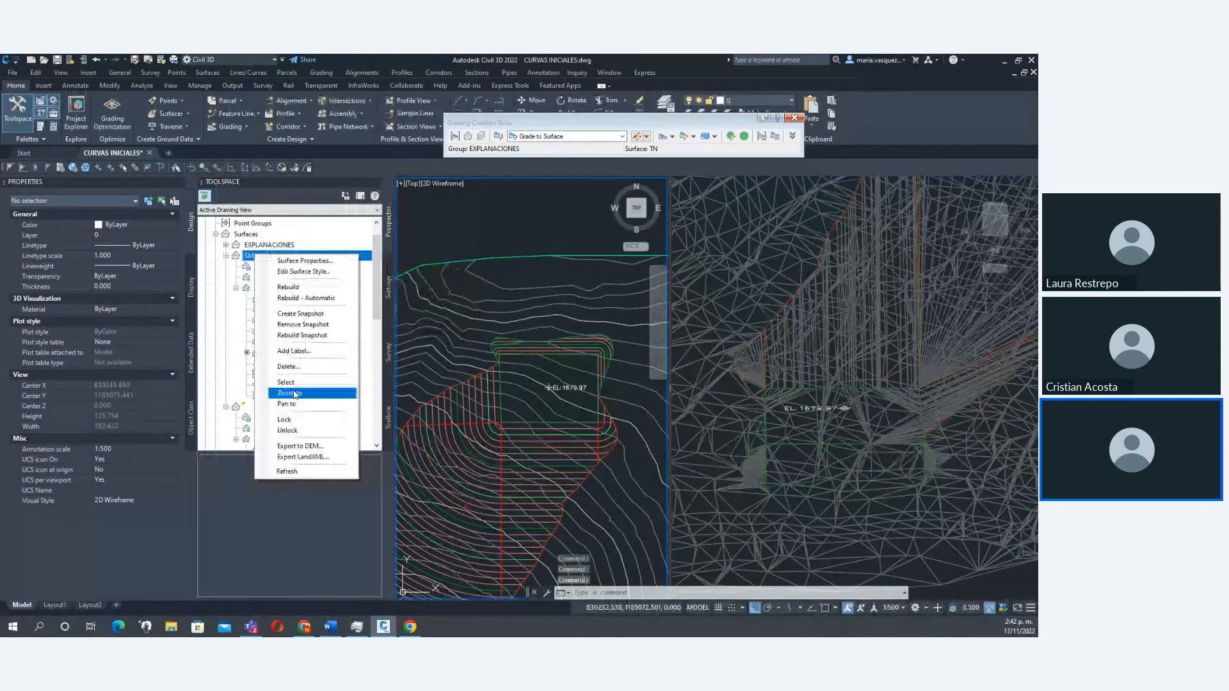
click(294, 395)
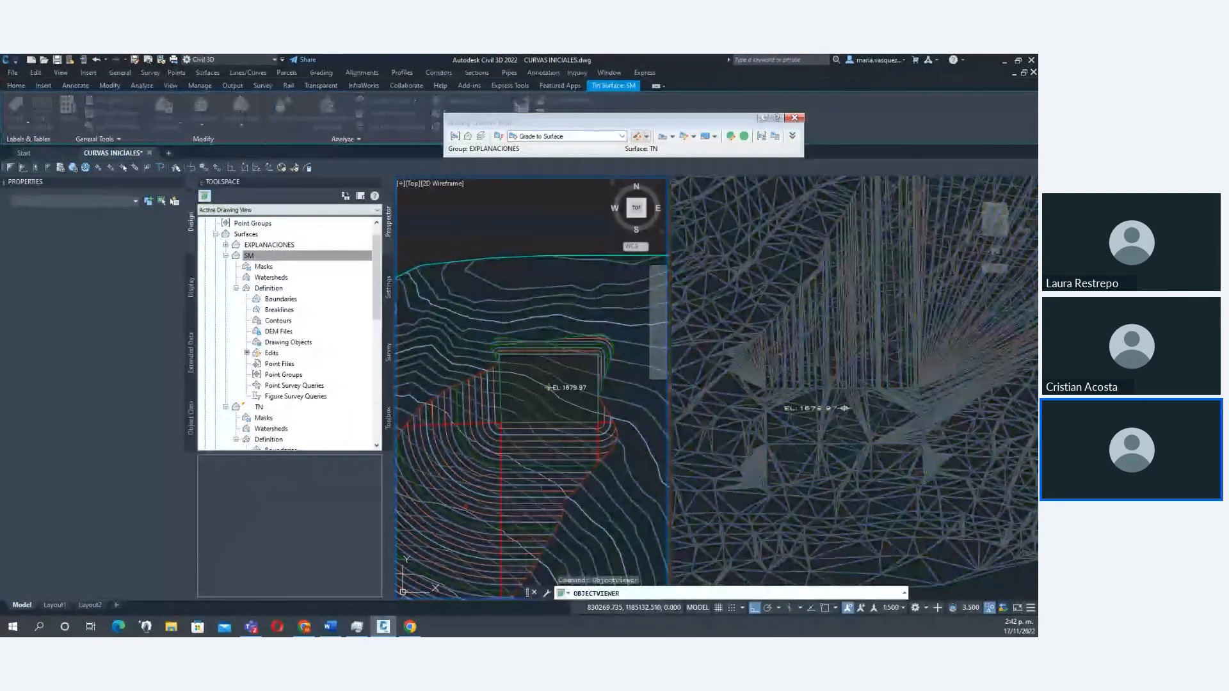
drag(642, 364, 598, 402)
scroll(598, 402, down, 2)
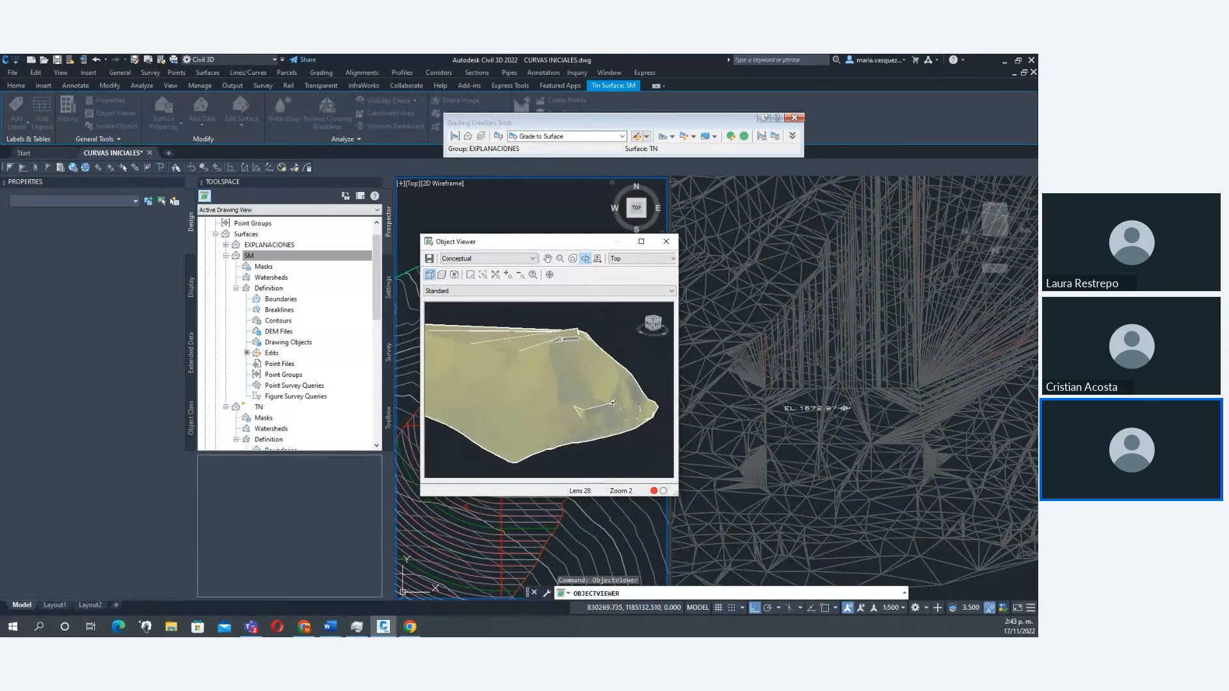
mouse_move(580, 405)
mouse_down()
mouse_move(593, 402)
mouse_move(496, 410)
mouse_move(563, 389)
mouse_up()
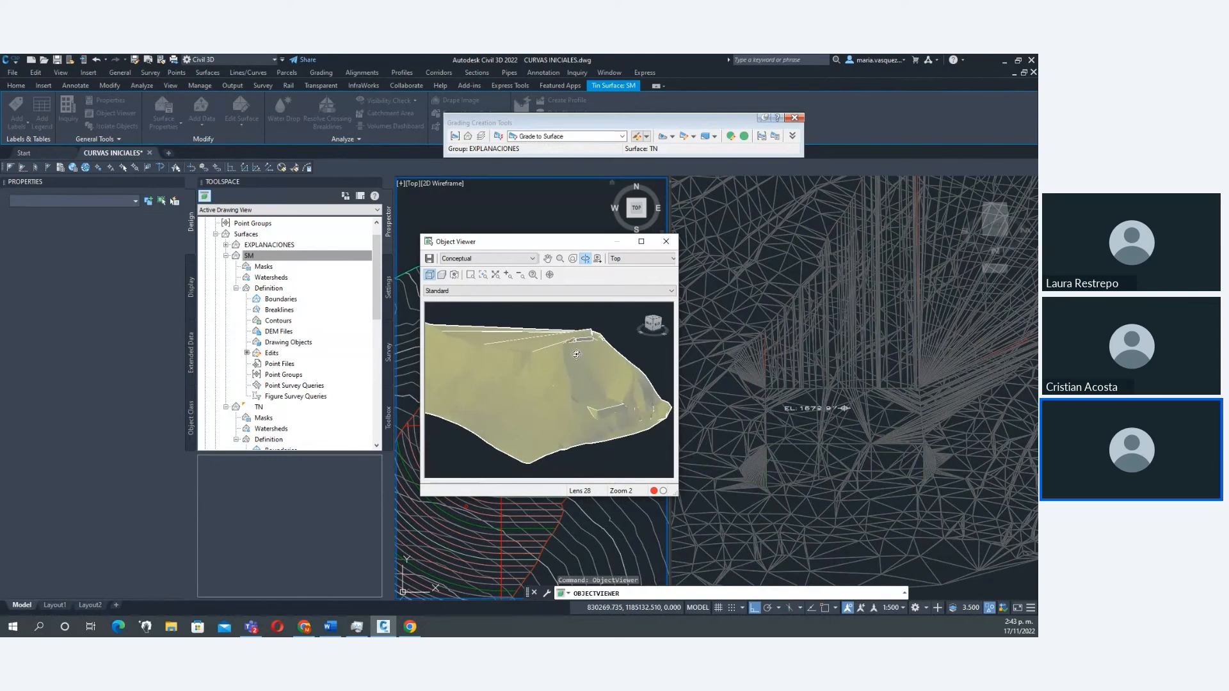
click(665, 241)
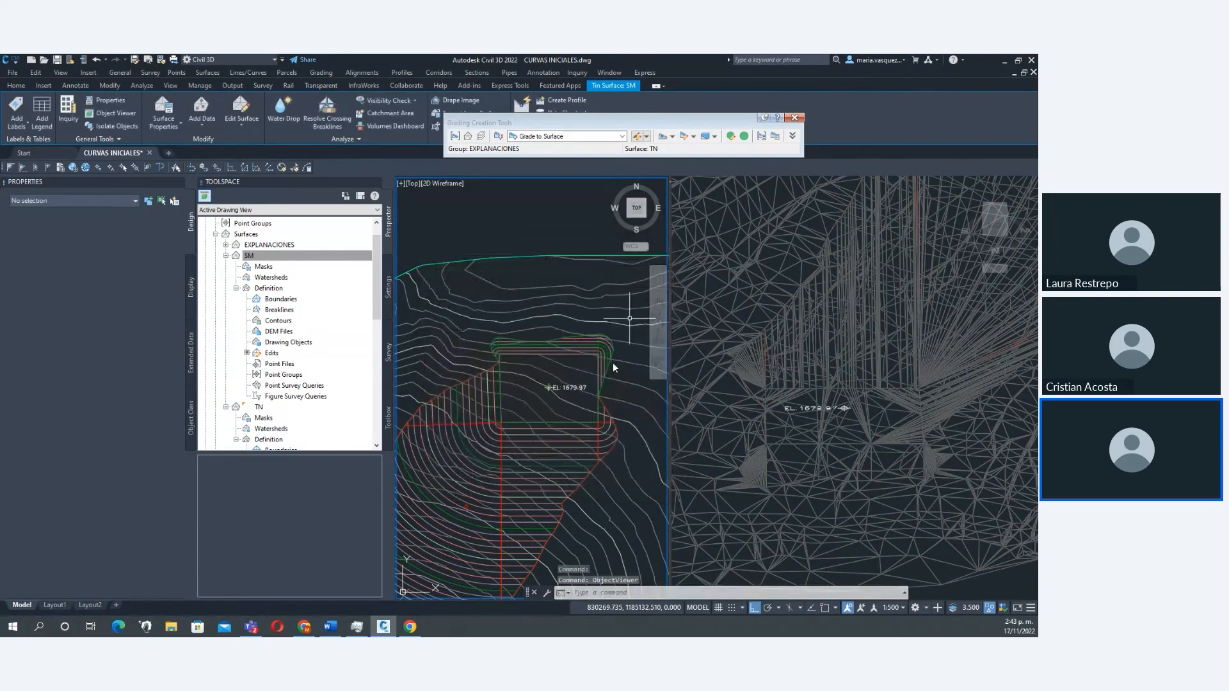
Inspect the platform in the 3D viewport with the Conceptual visual style and return the viewport to 2D Wireframe.
click(828, 413)
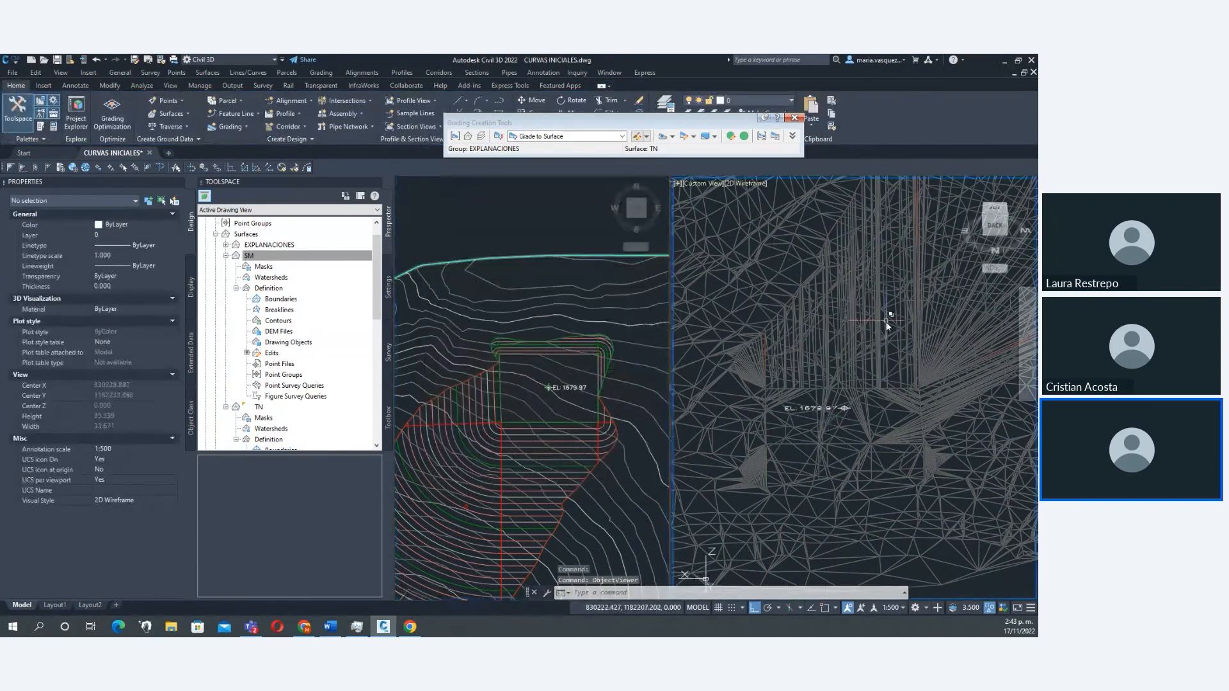
key(Escape)
scroll(889, 355, down, 2)
click(746, 183)
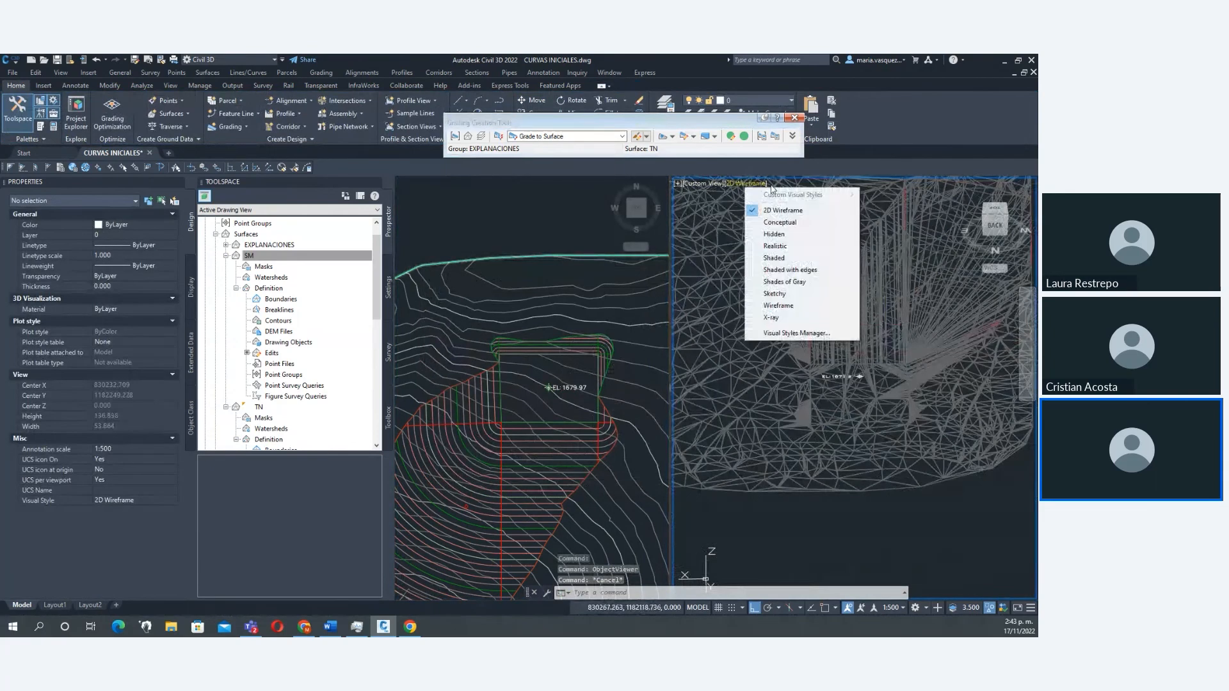
click(794, 222)
mouse_move(874, 359)
shift+middle_down()
mouse_move(877, 397)
mouse_move(864, 379)
mouse_move(921, 388)
mouse_move(878, 383)
shift+middle_up()
scroll(872, 409, up, 2)
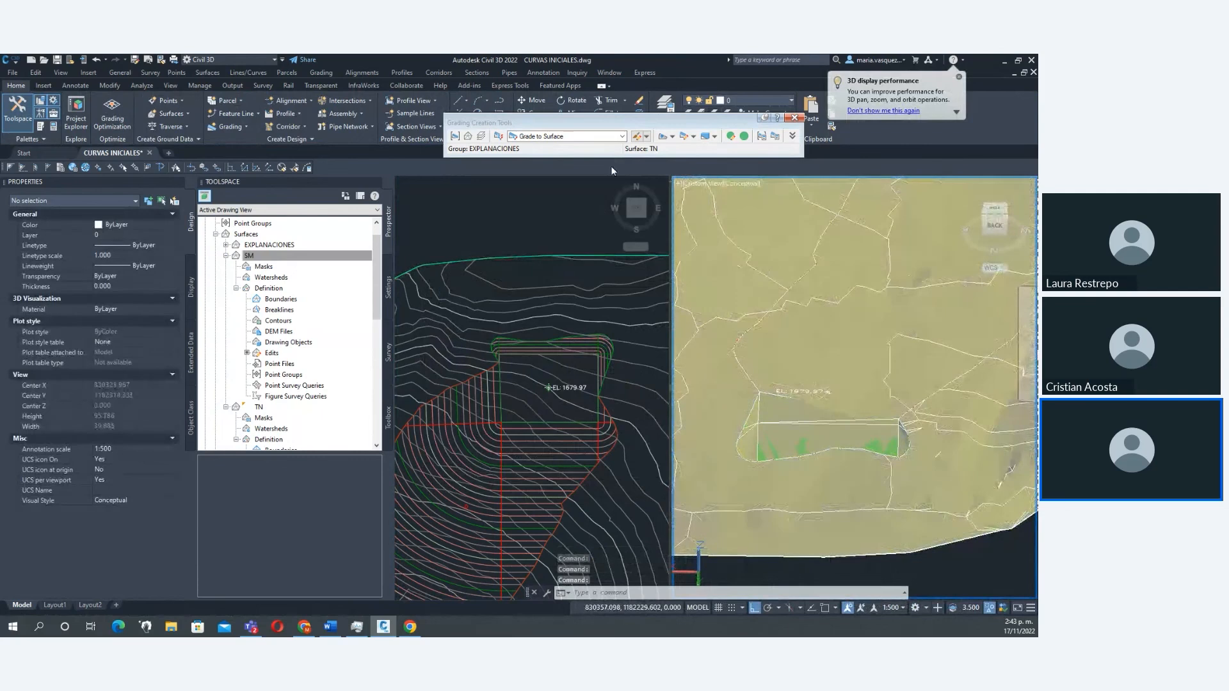
click(742, 184)
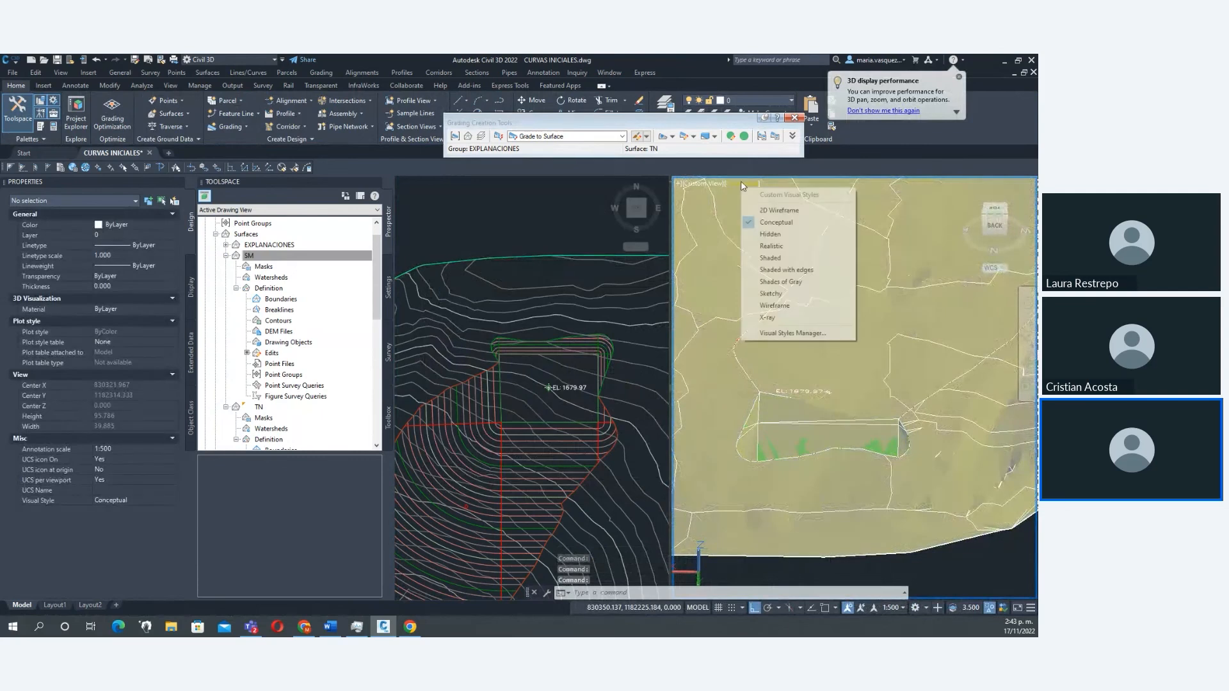
click(780, 211)
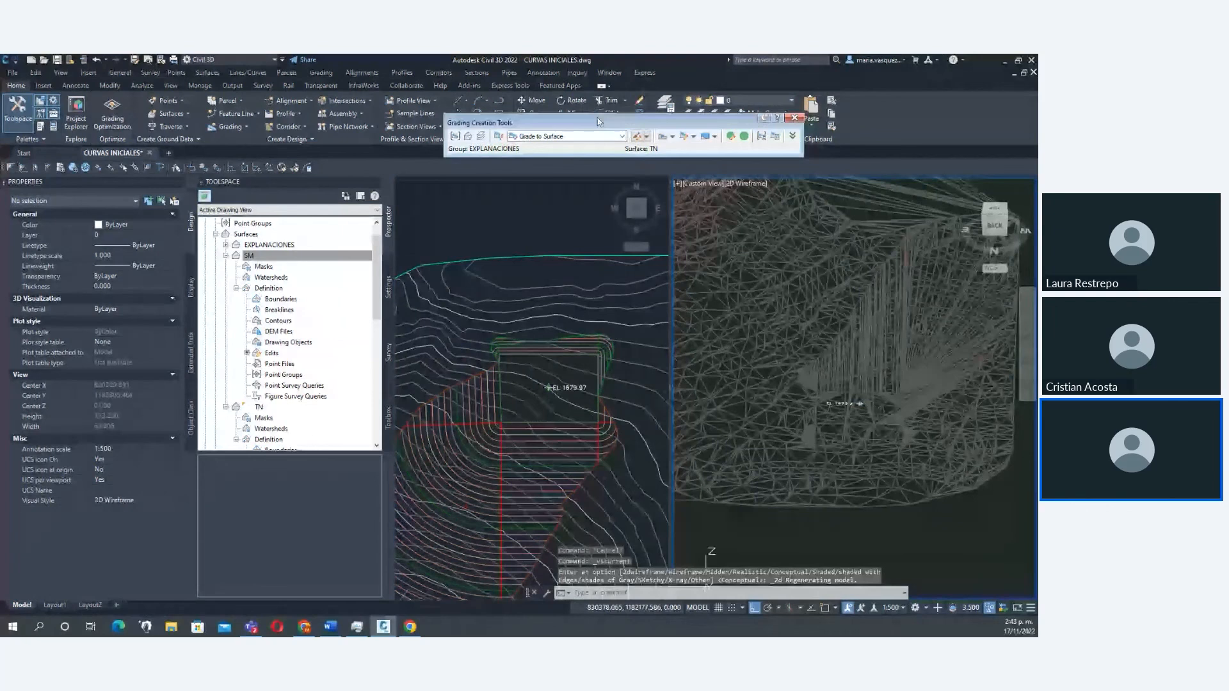
Open the Grading Volume Tools for the EXPLANACIONES group and place them just below the Grading Creation Tools.
drag(599, 122, 533, 141)
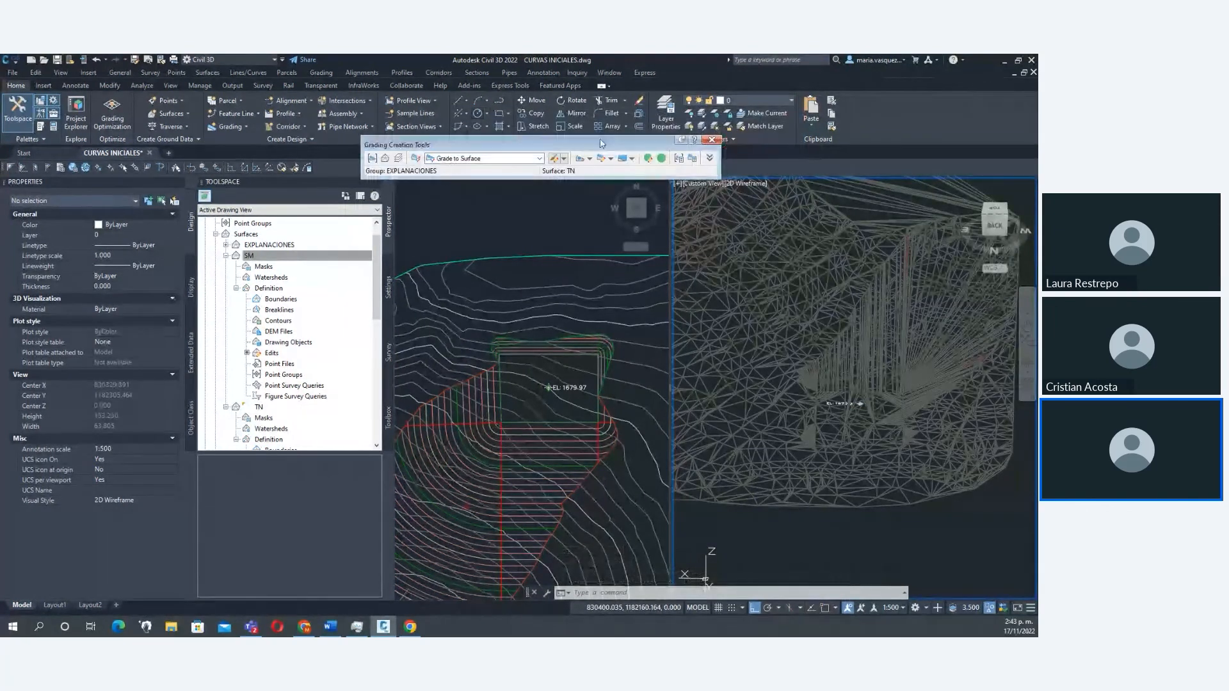
click(626, 160)
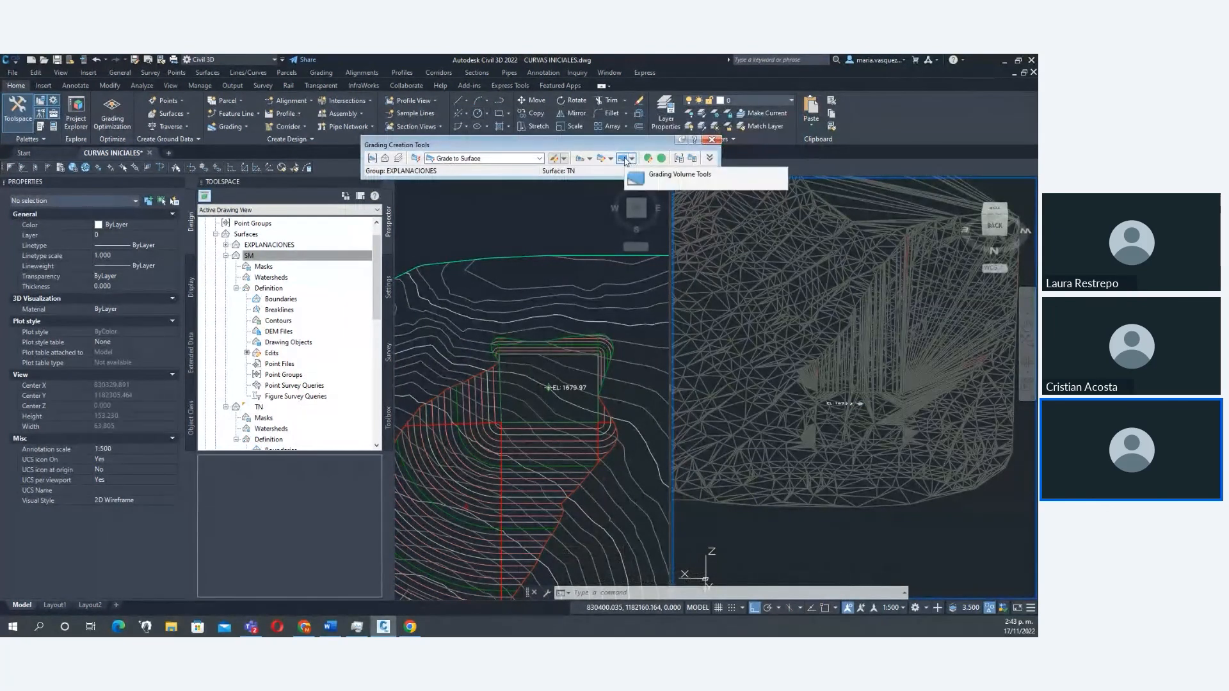
click(672, 177)
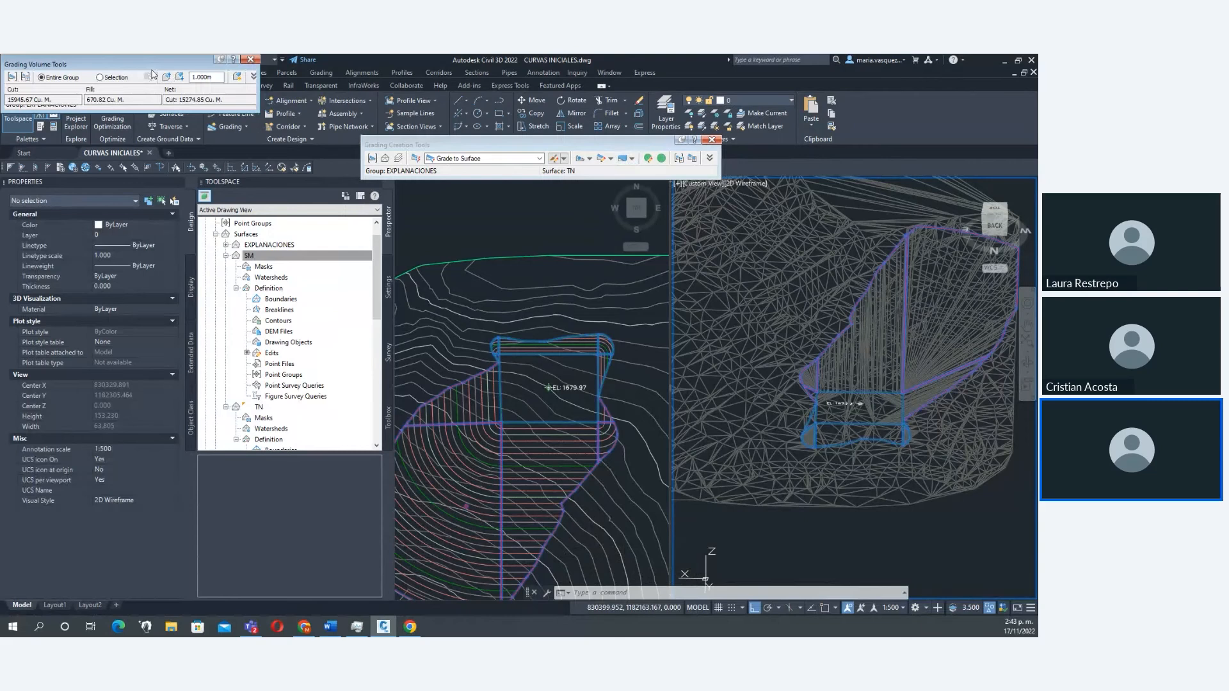
drag(153, 72, 566, 184)
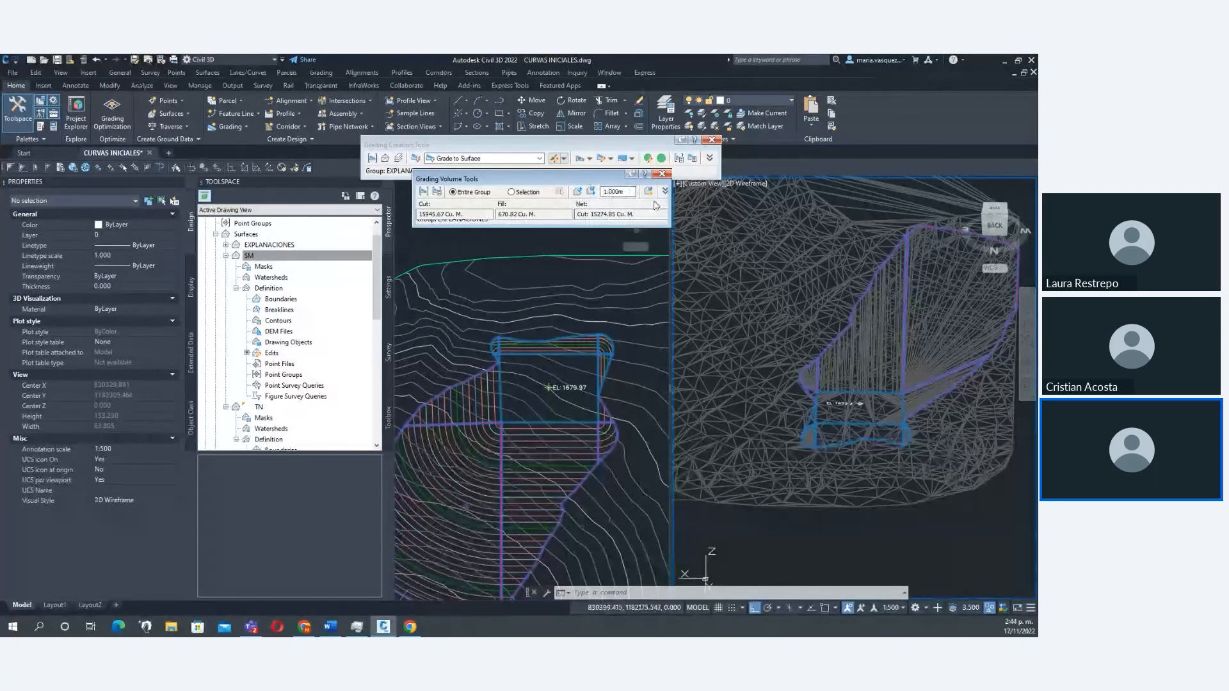
Raise the entire EXPLANACIONES grading group by 2 m using the Grading Volume Tools.
double_click(605, 191)
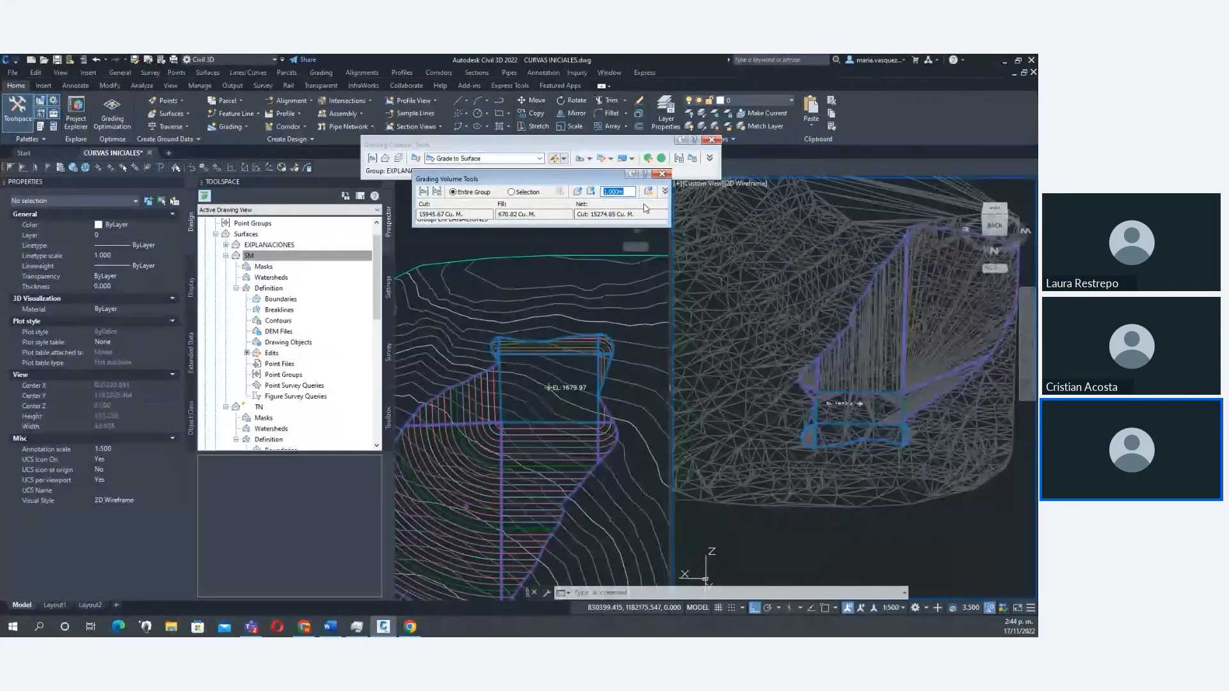
text(2)
key(Return)
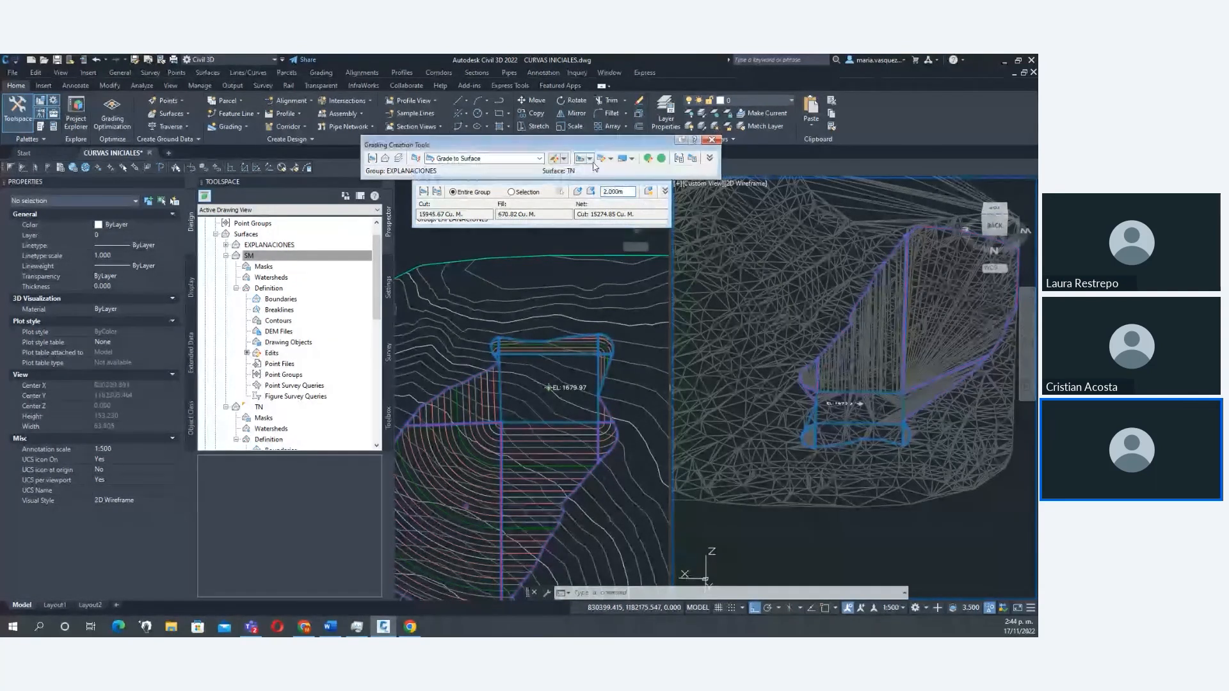
click(578, 192)
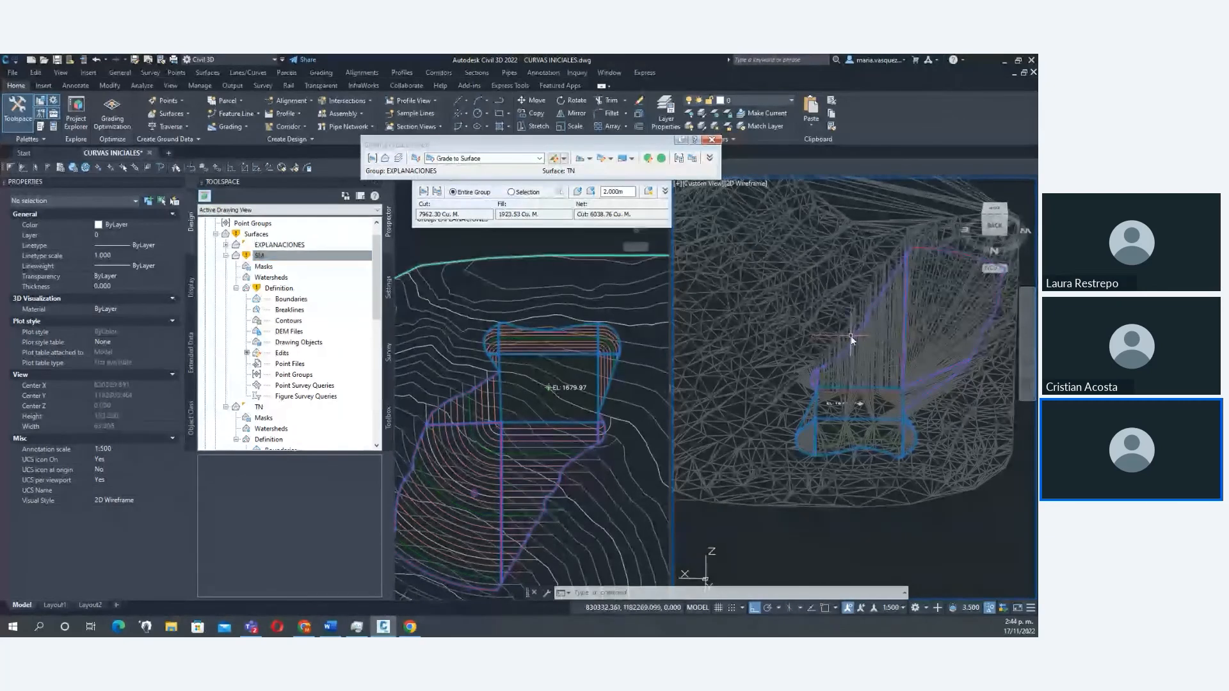
Set the elevation increment to 1 m and lower the entire EXPLANACIONES grading group by that amount.
mouse_move(851, 336)
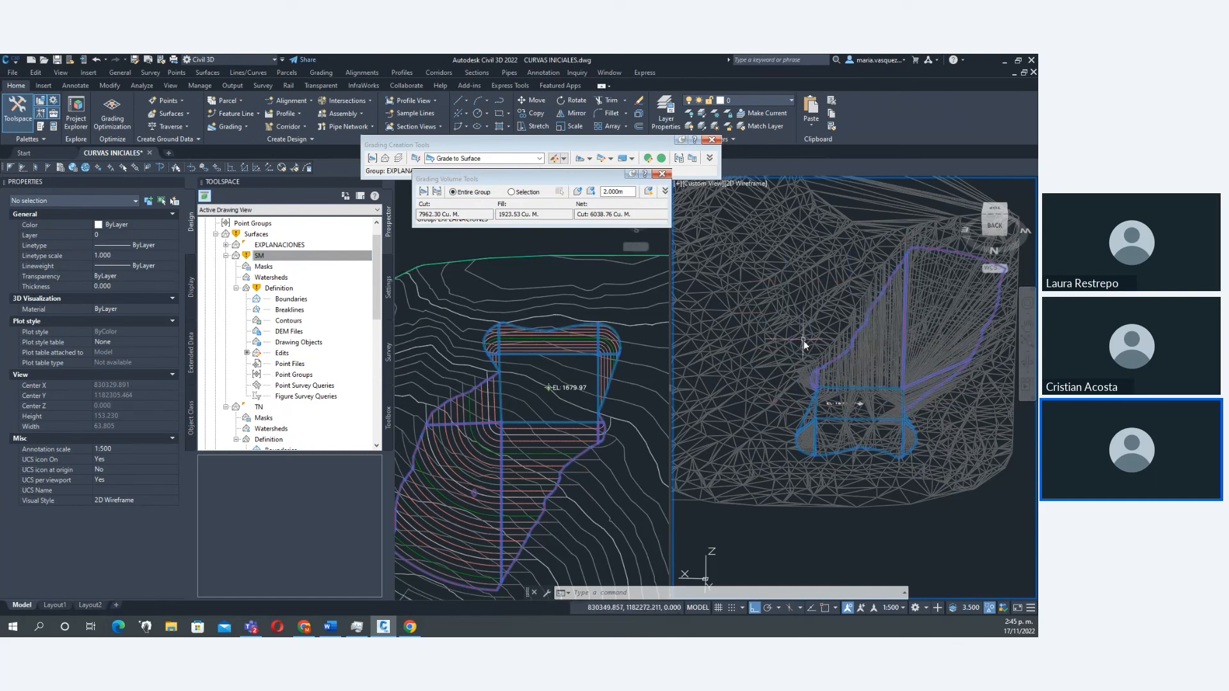
click(618, 192)
double_click(617, 191)
text(1)
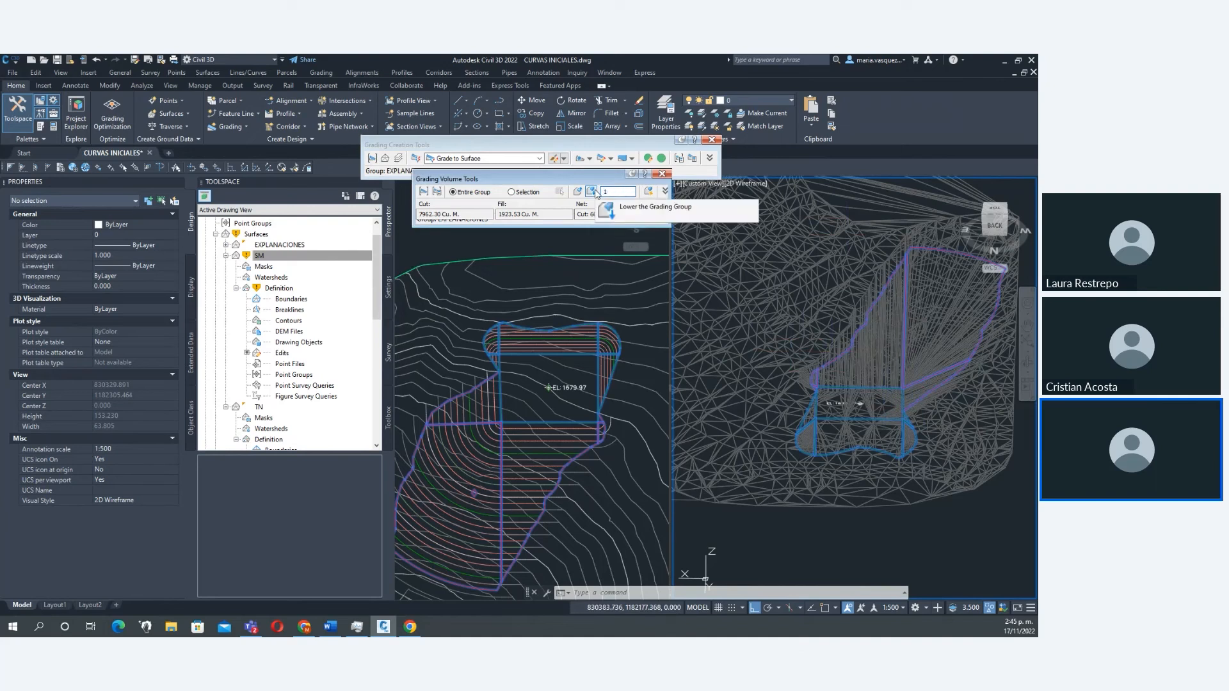
click(598, 196)
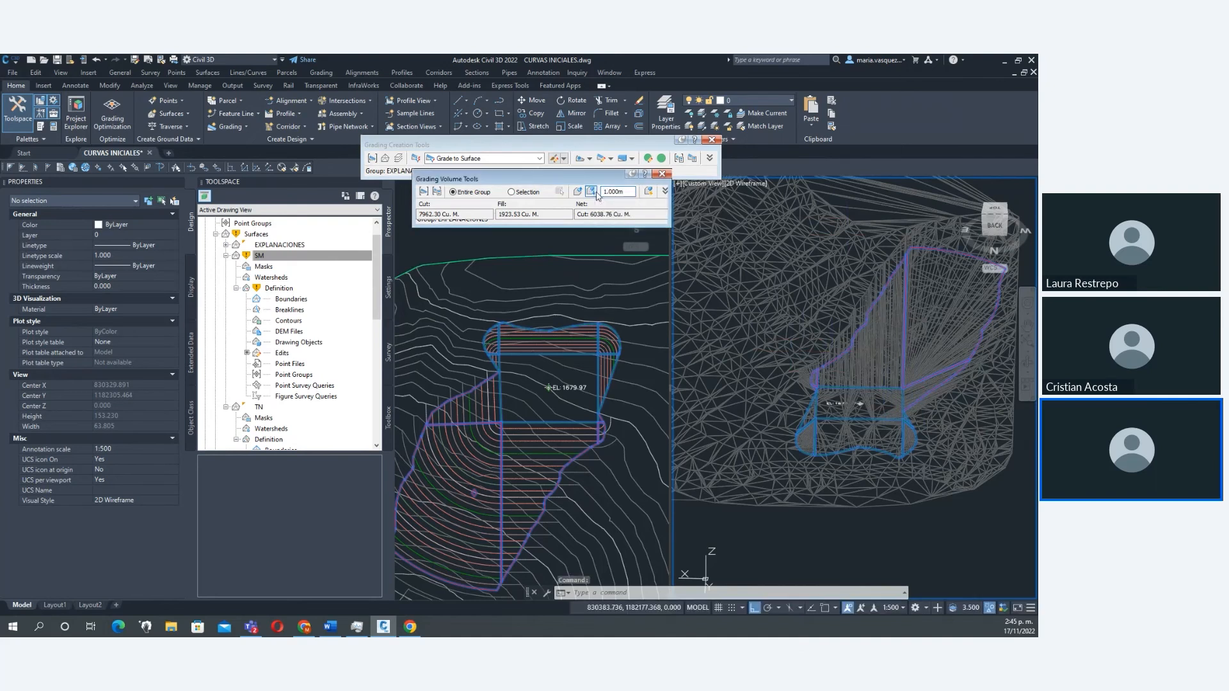
click(597, 196)
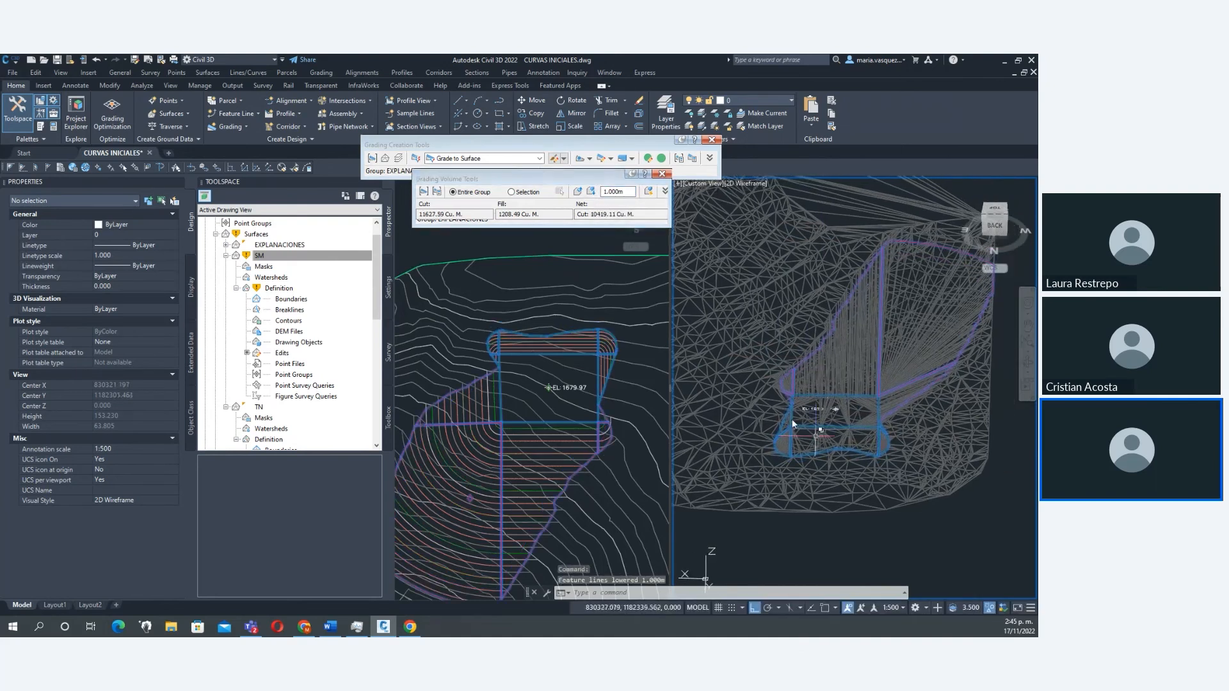
click(546, 173)
click(665, 191)
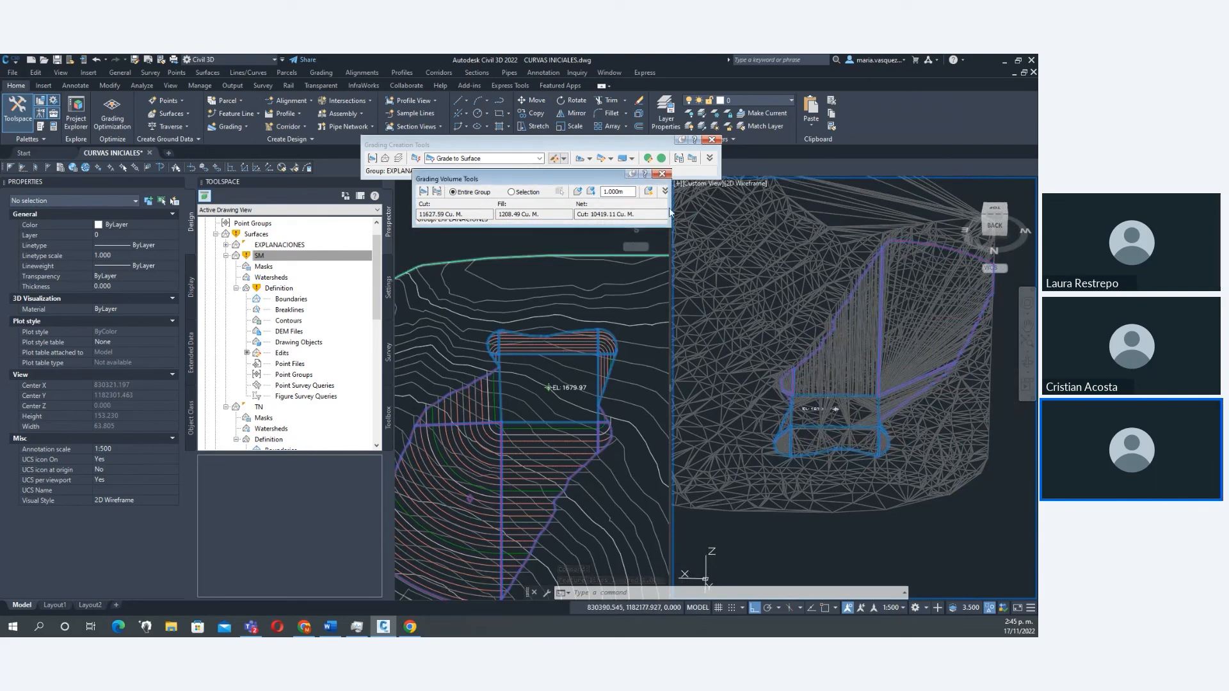
Show the volume history and raise the entire EXPLANACIONES grading group by 4 m.
click(664, 191)
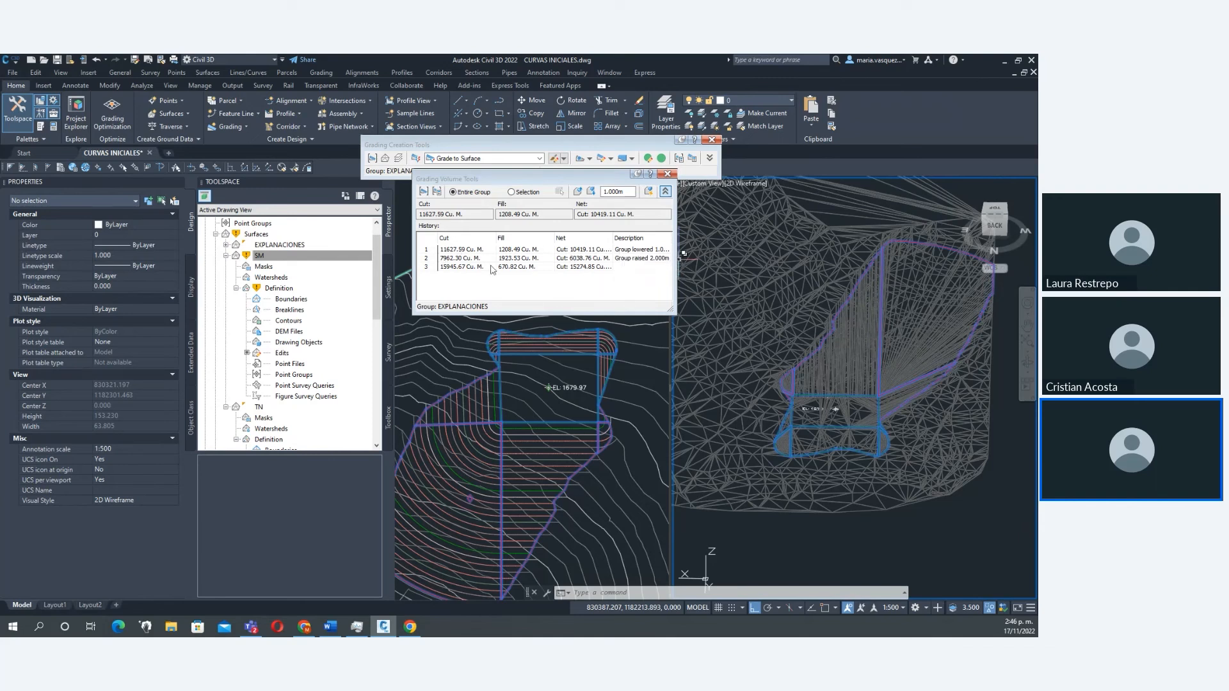
drag(630, 192, 601, 192)
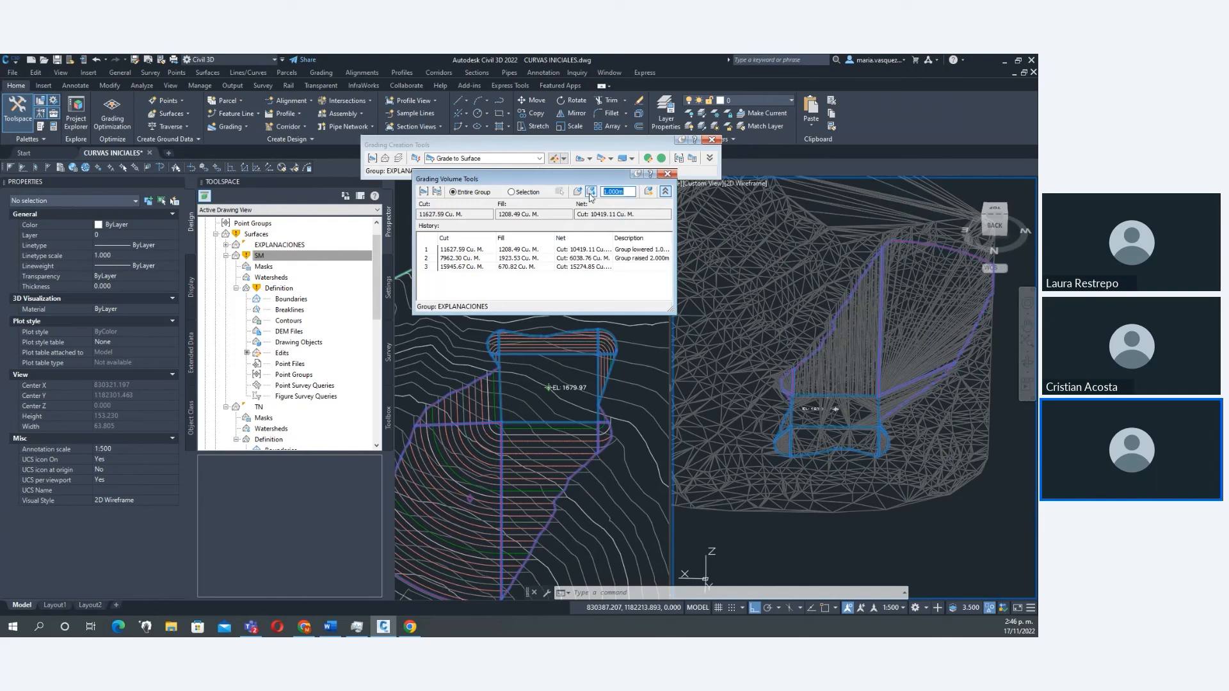
text(4)
click(581, 193)
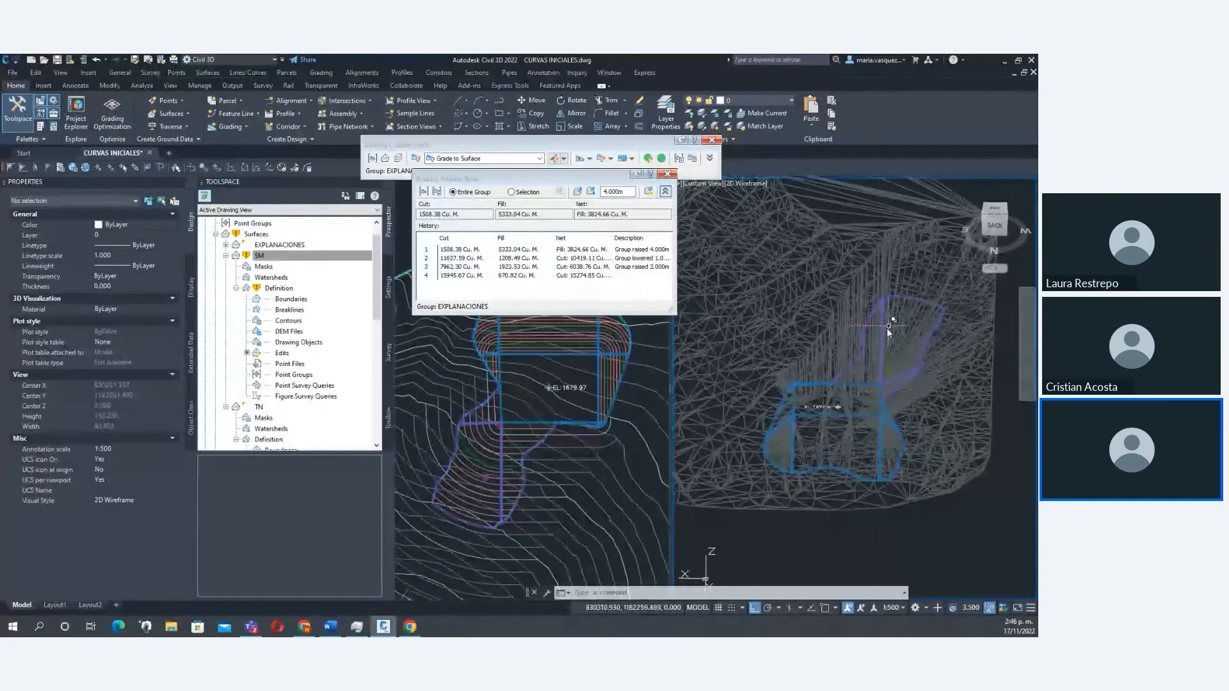
middle_drag(862, 377, 868, 377)
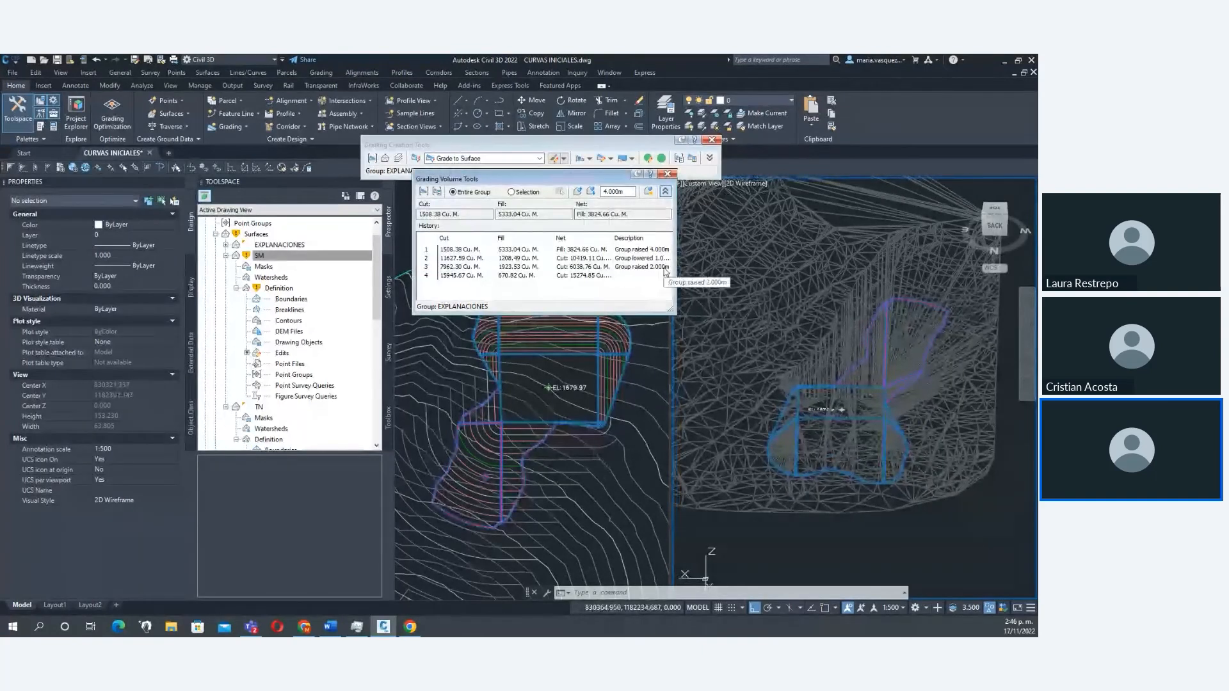
Lower the entire EXPLANACIONES grading group by 2.5 m and close the Grading Volume Tools.
middle_drag(862, 398, 864, 406)
double_click(624, 192)
text(2.5)
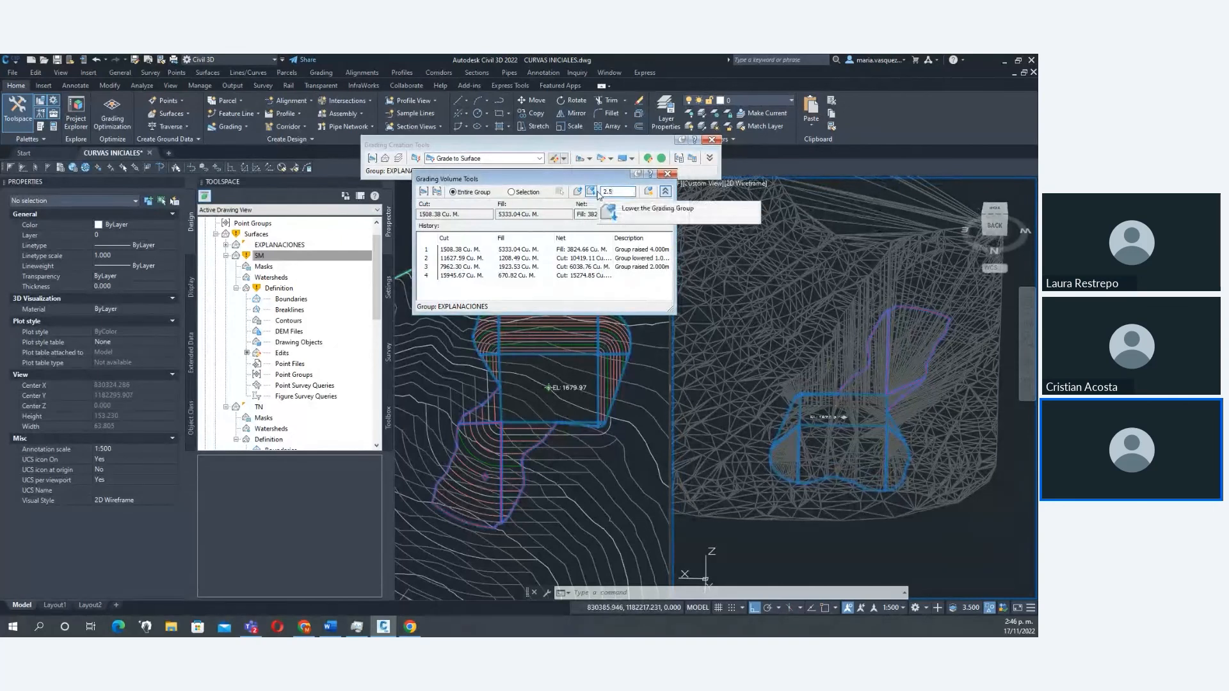
click(592, 192)
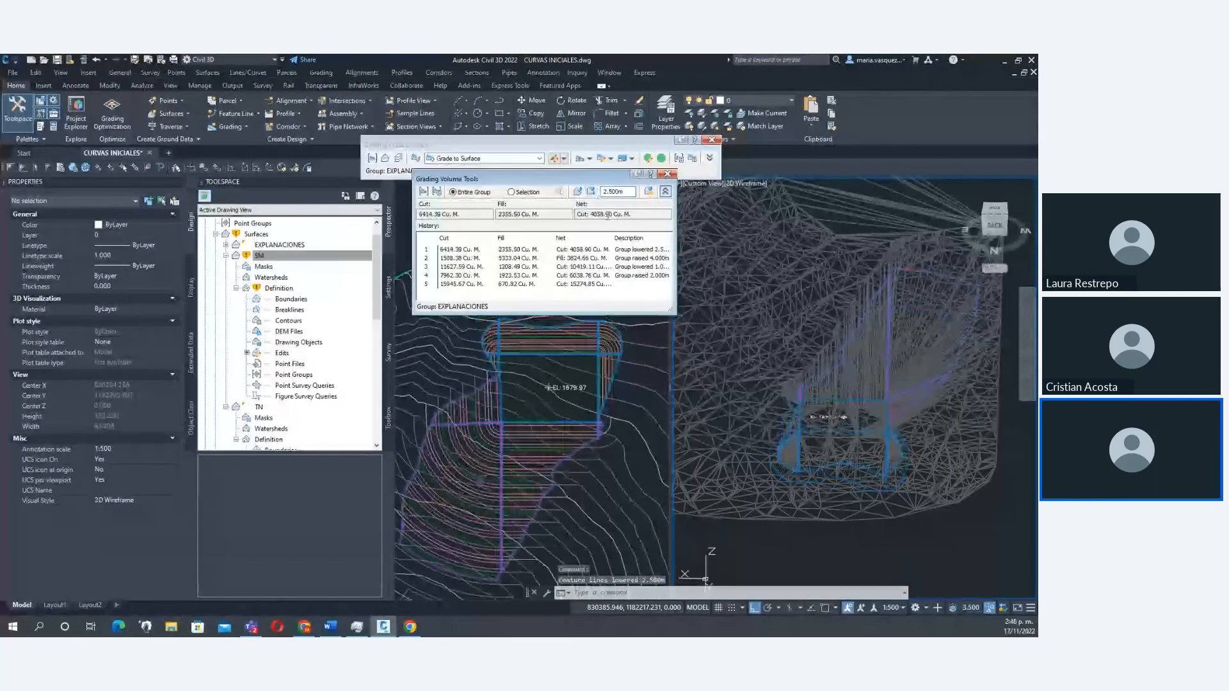
middle_drag(810, 414, 848, 405)
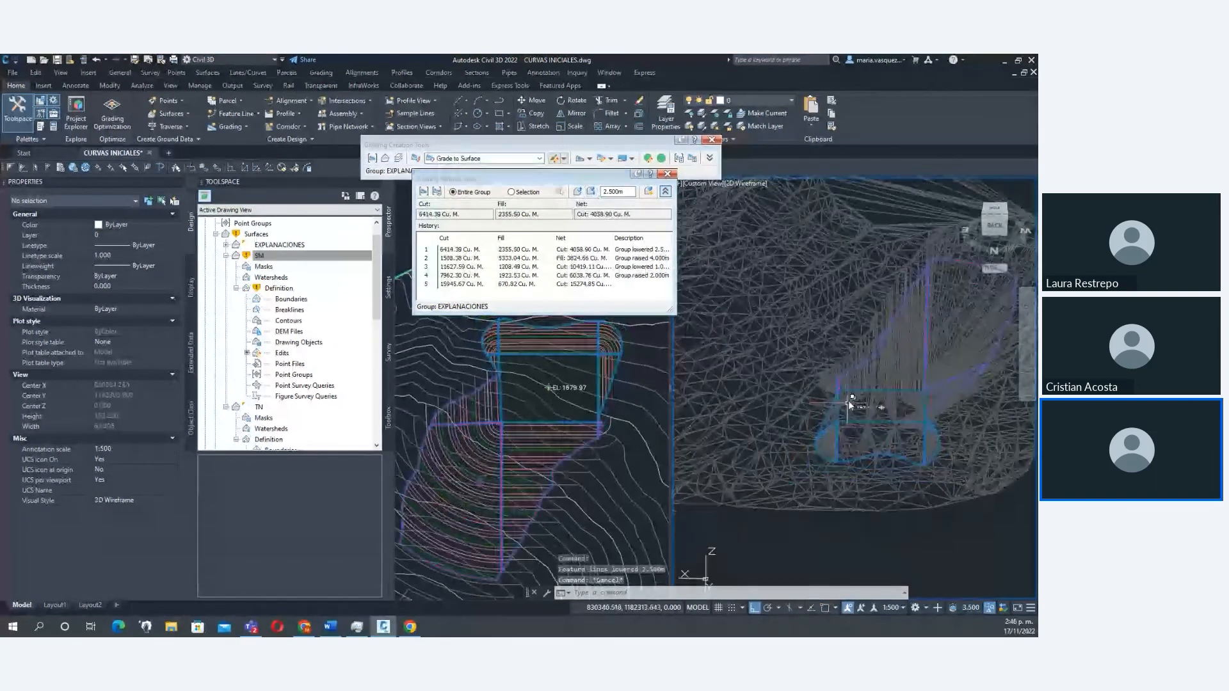
click(621, 401)
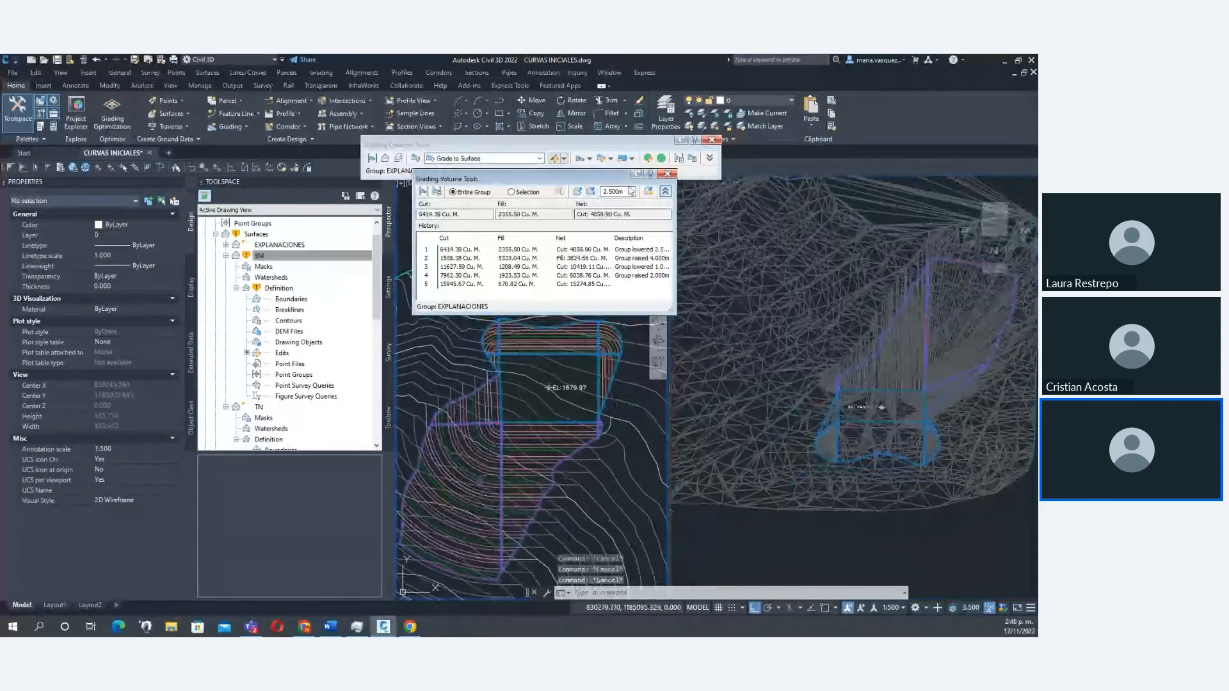
click(665, 189)
Draw a vertical polyline about 261 m long through the upper platform, starting north of the terrain boundary.
scroll(595, 349, down, 2)
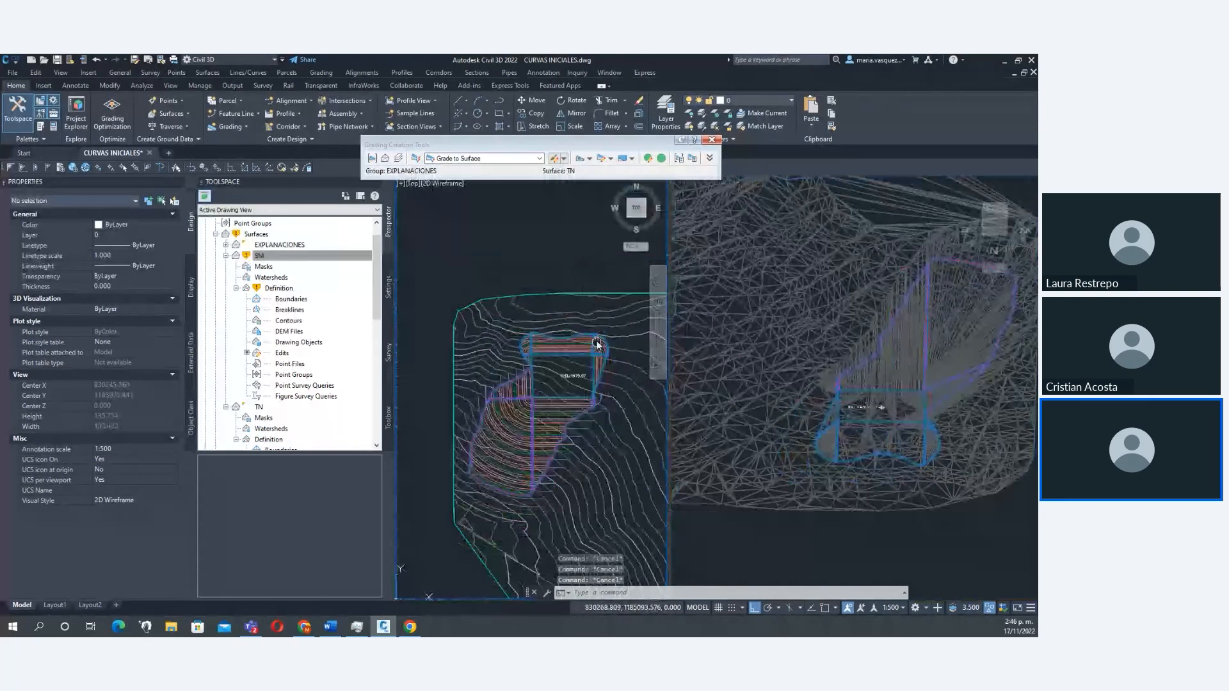
click(518, 234)
text(PL)
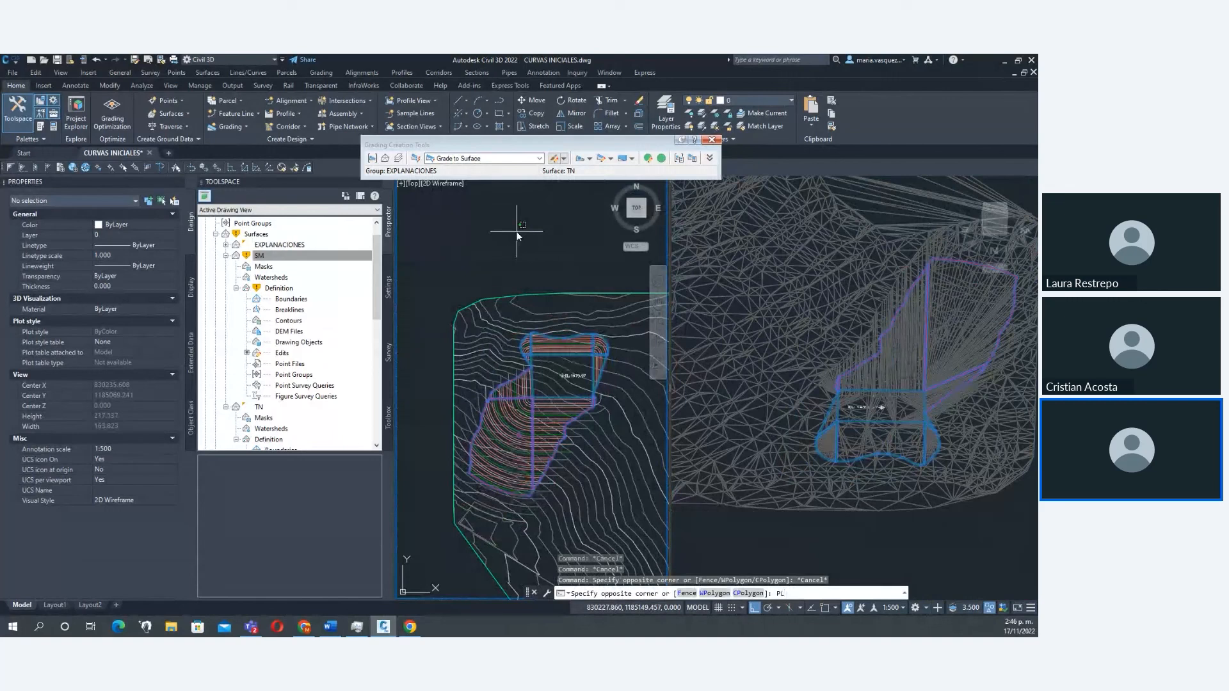
key(Return)
scroll(517, 235, down, 2)
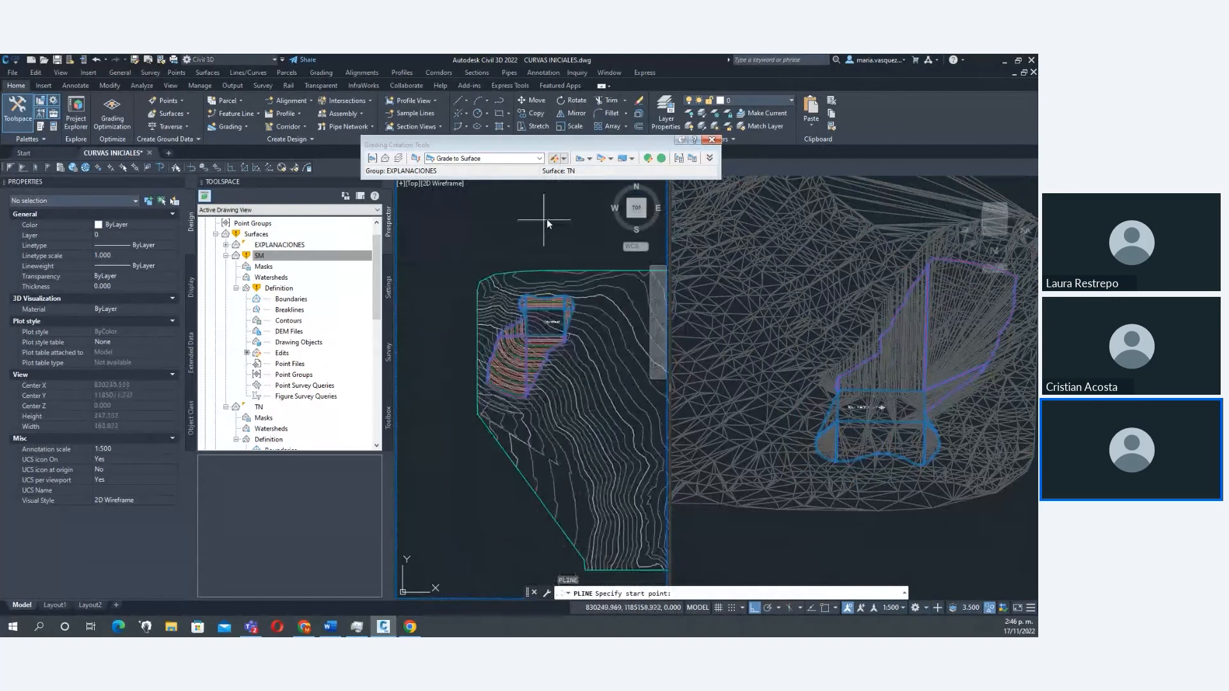
click(549, 218)
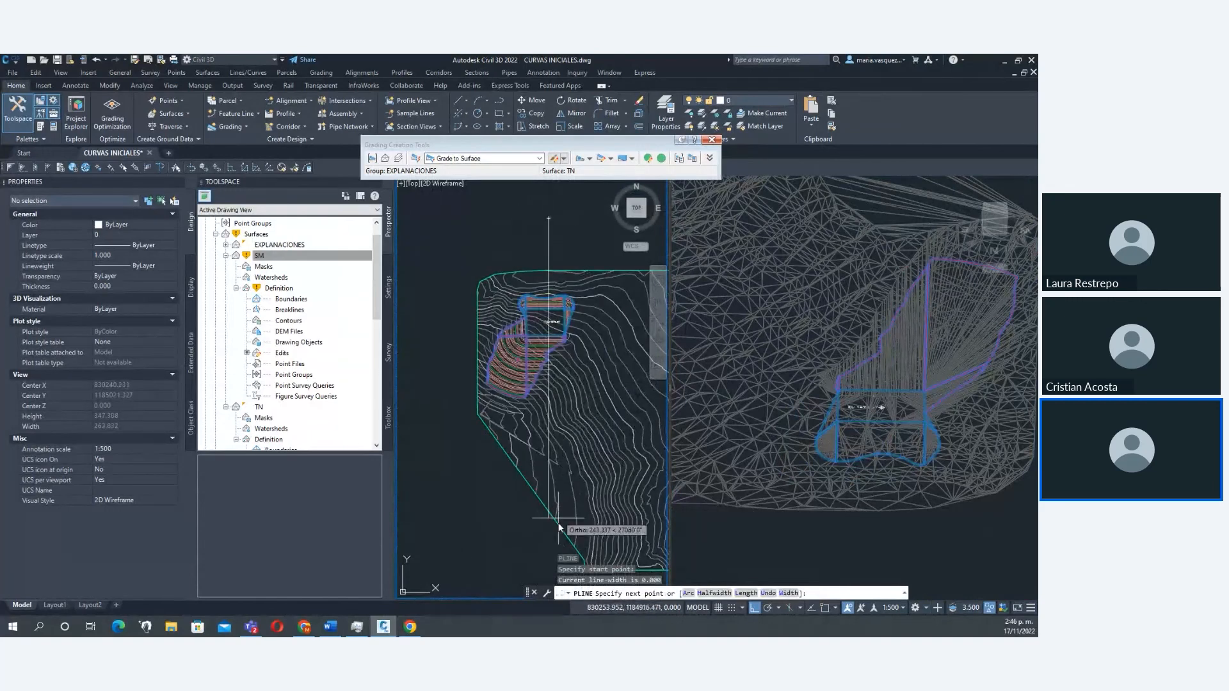
click(538, 543)
key(Escape)
key(Escape)
key(Escape)
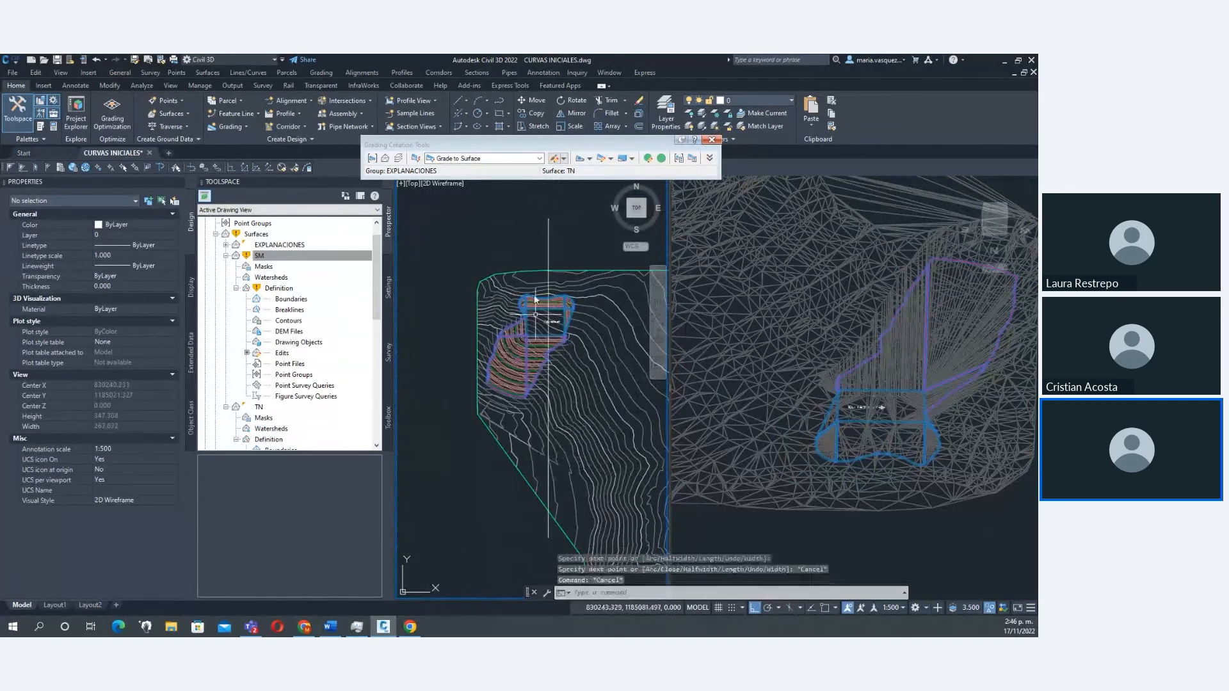
Close the Properties palette and start a quick profile from the vertical polyline, sampling only the SM and TN surfaces.
click(548, 253)
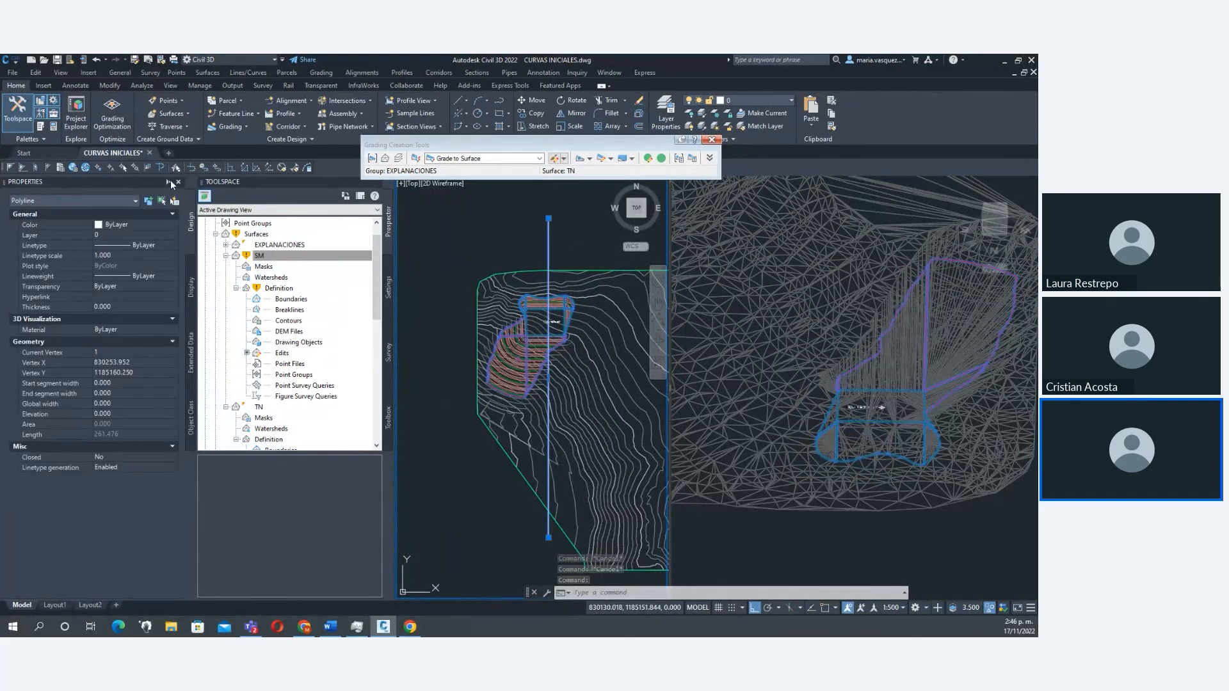
click(179, 182)
right_click(376, 242)
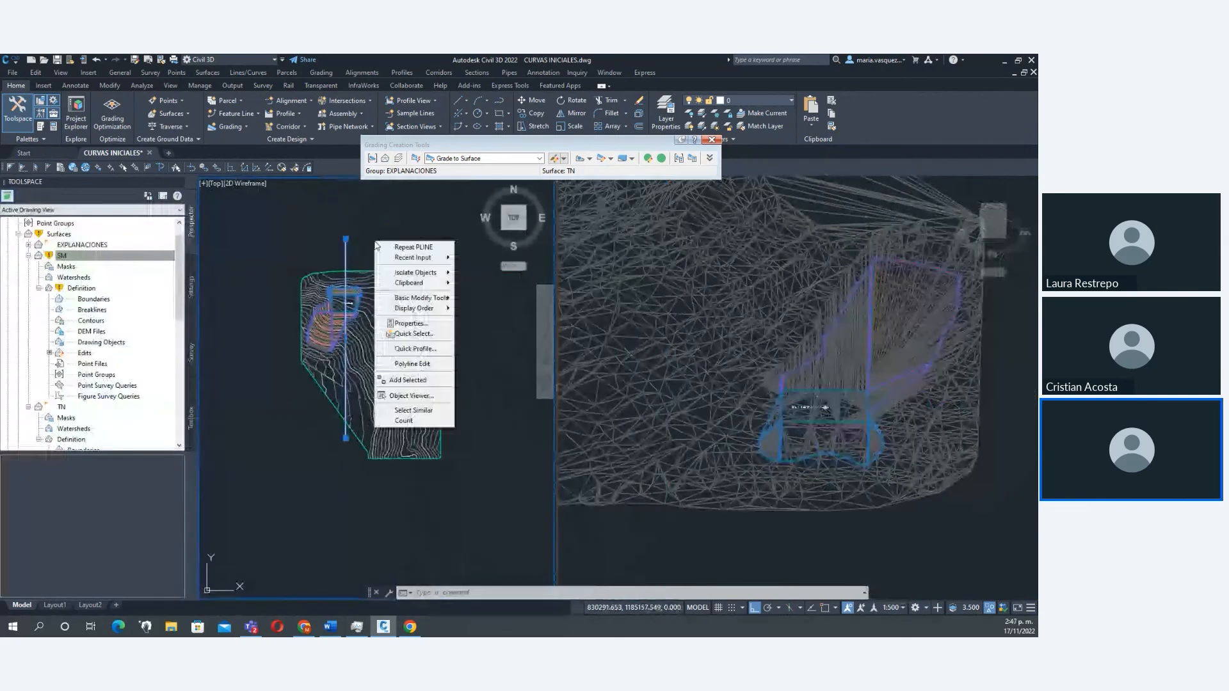
click(415, 348)
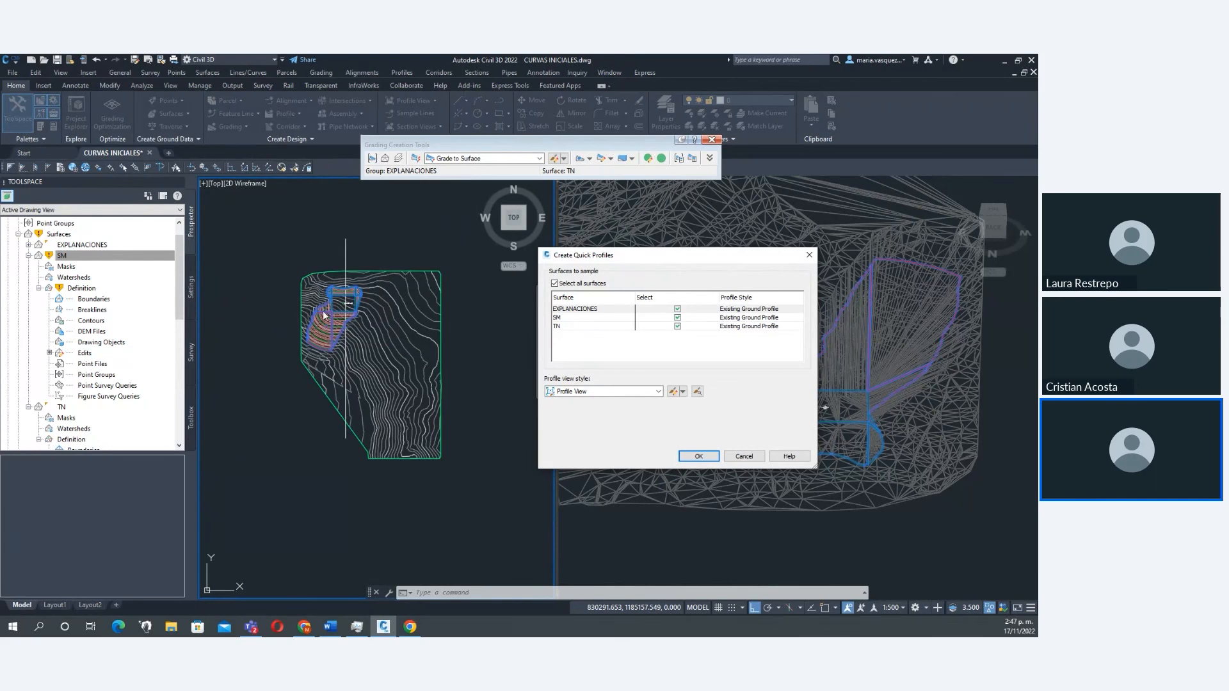
click(579, 318)
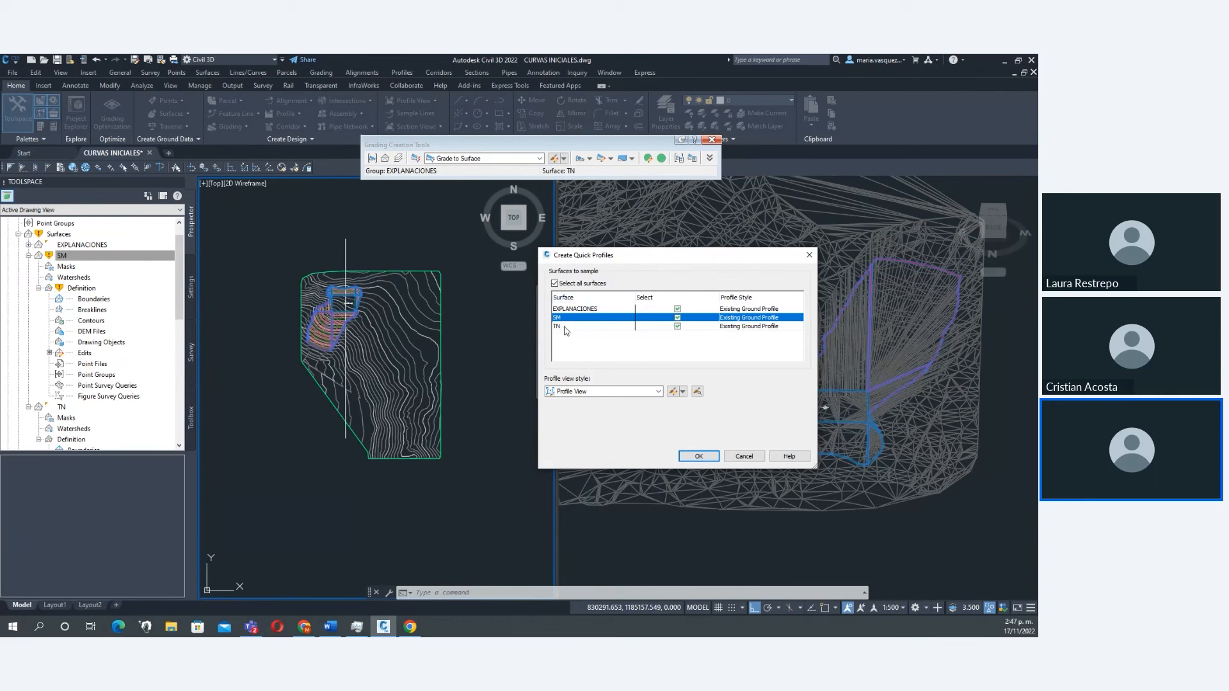
click(605, 310)
click(677, 309)
click(553, 320)
click(560, 327)
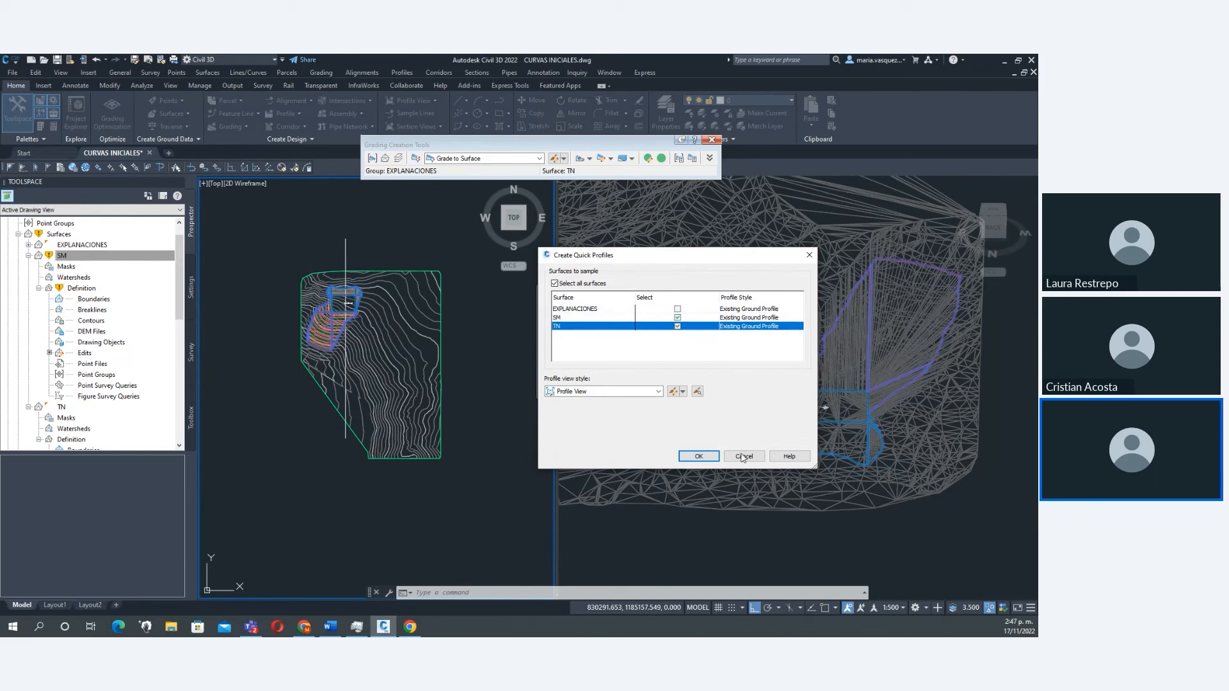
click(699, 456)
Place the quick profile view in the empty area northeast of the terrain plan.
scroll(401, 389, down, 2)
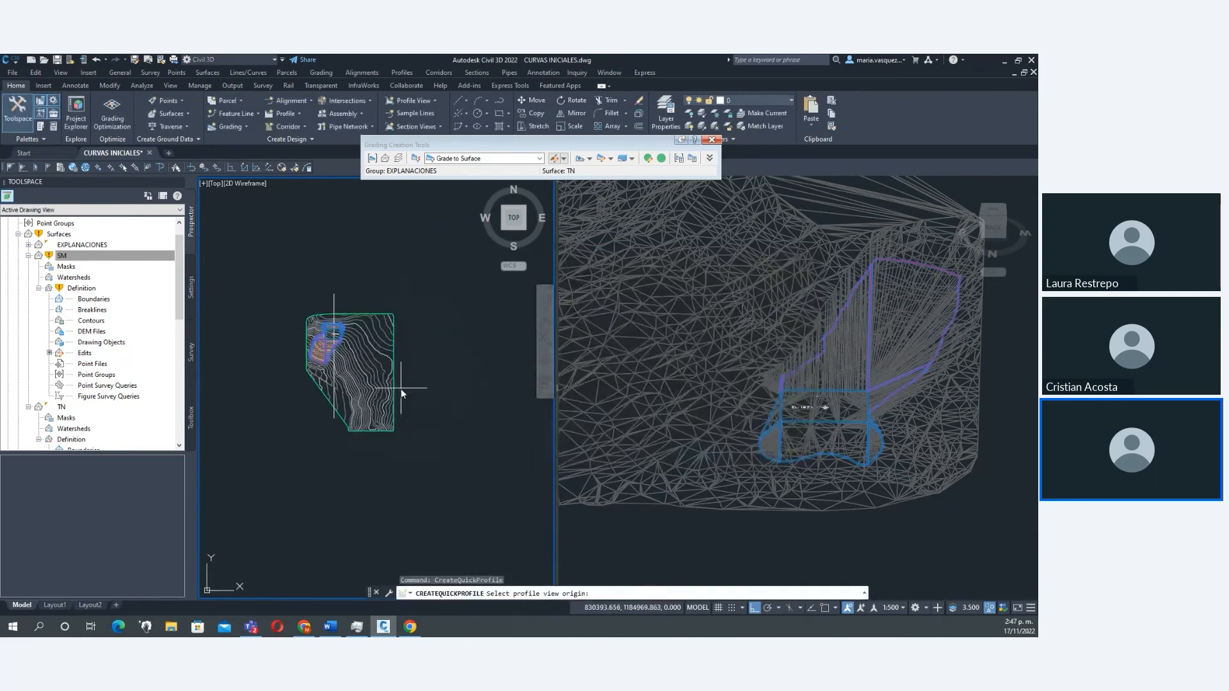
scroll(397, 306, up, 2)
scroll(399, 346, down, 2)
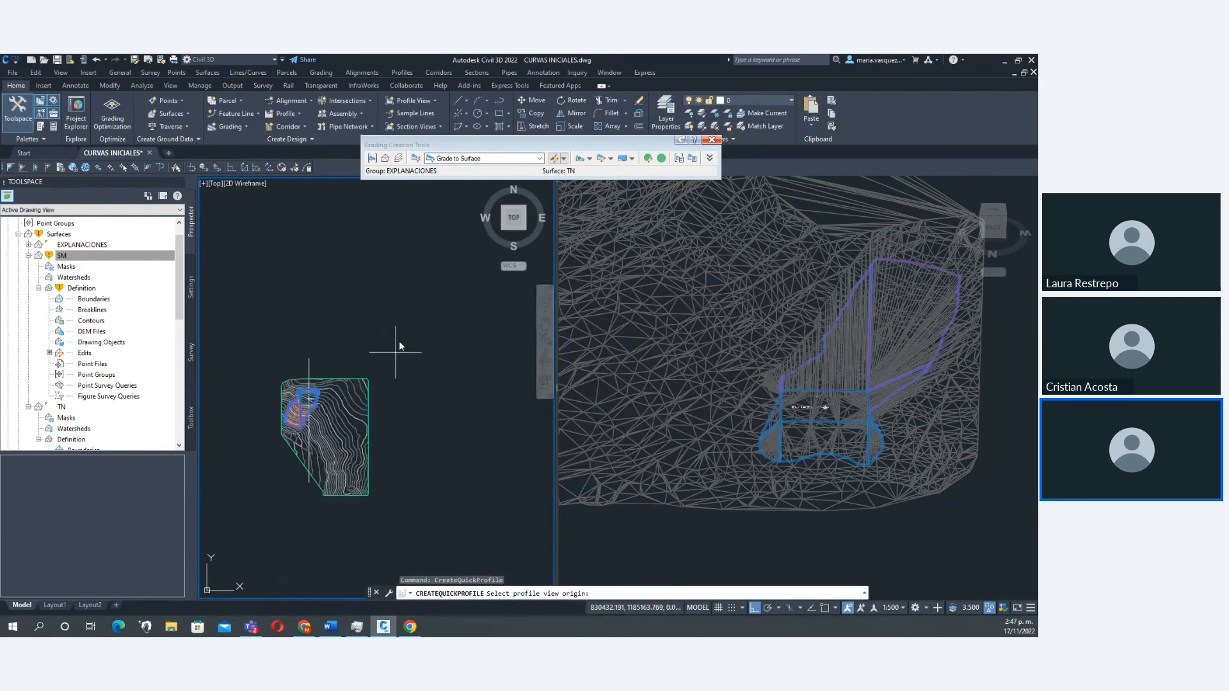
click(405, 307)
scroll(392, 348, down, 3)
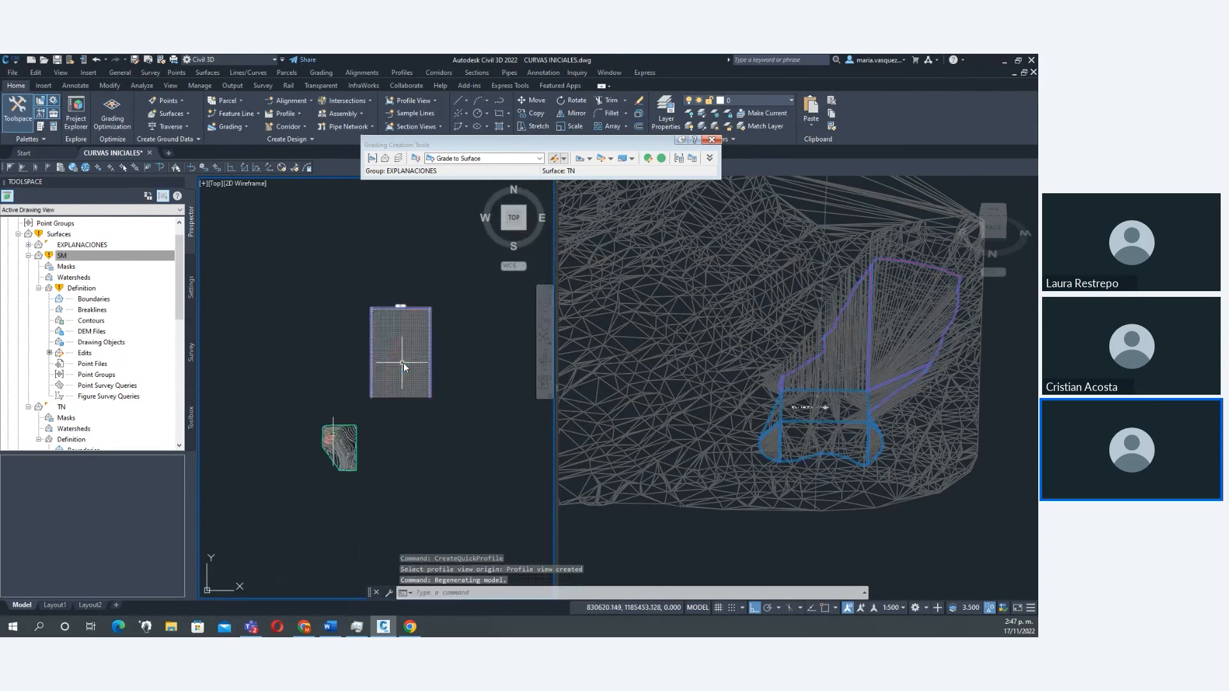
Set the vertical exaggeration of the profile view's style to 1.
click(403, 362)
right_click(434, 324)
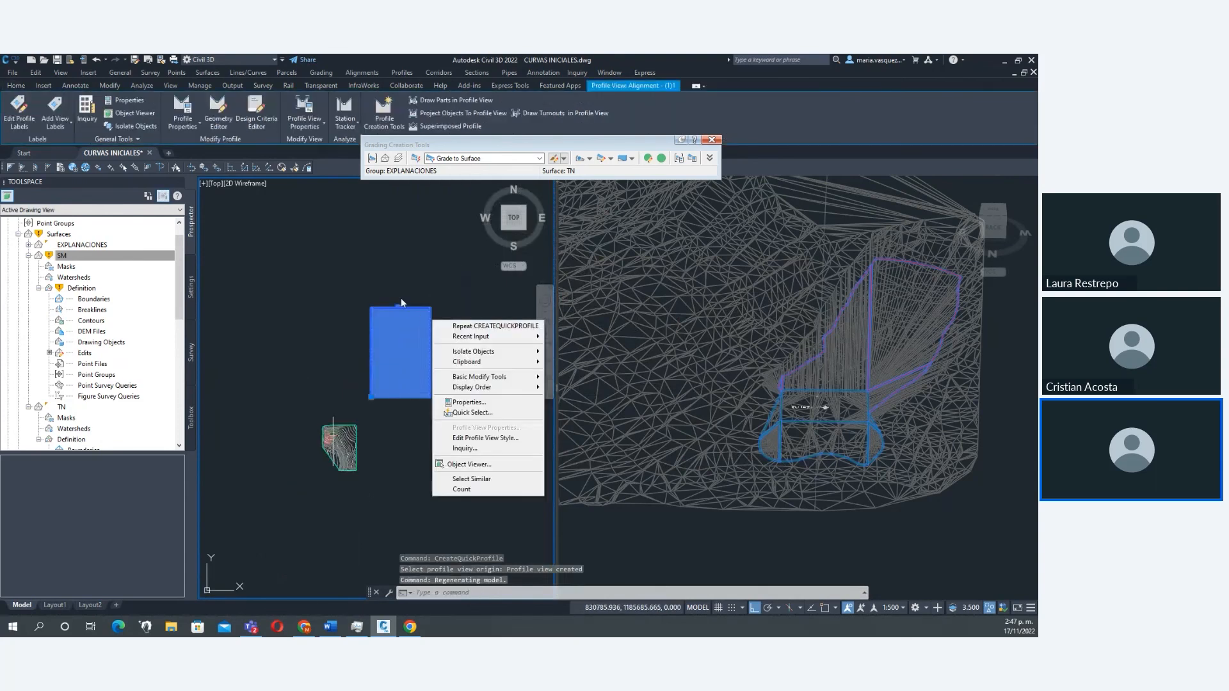
click(484, 437)
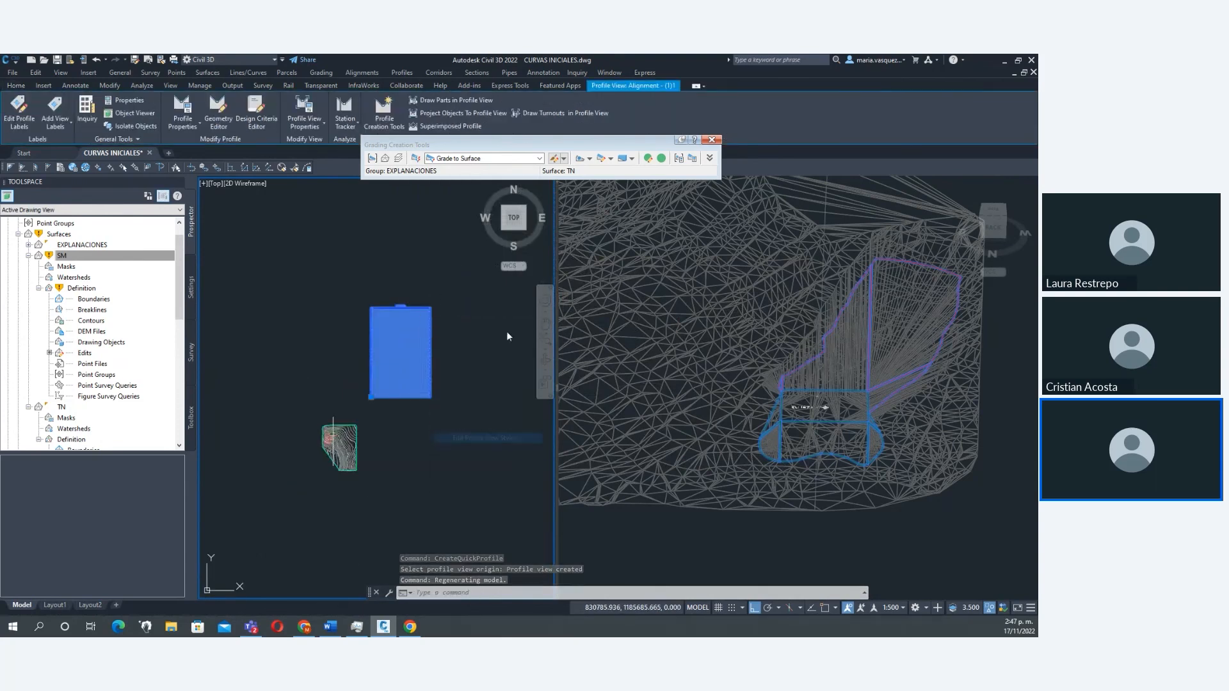
double_click(601, 267)
text(1)
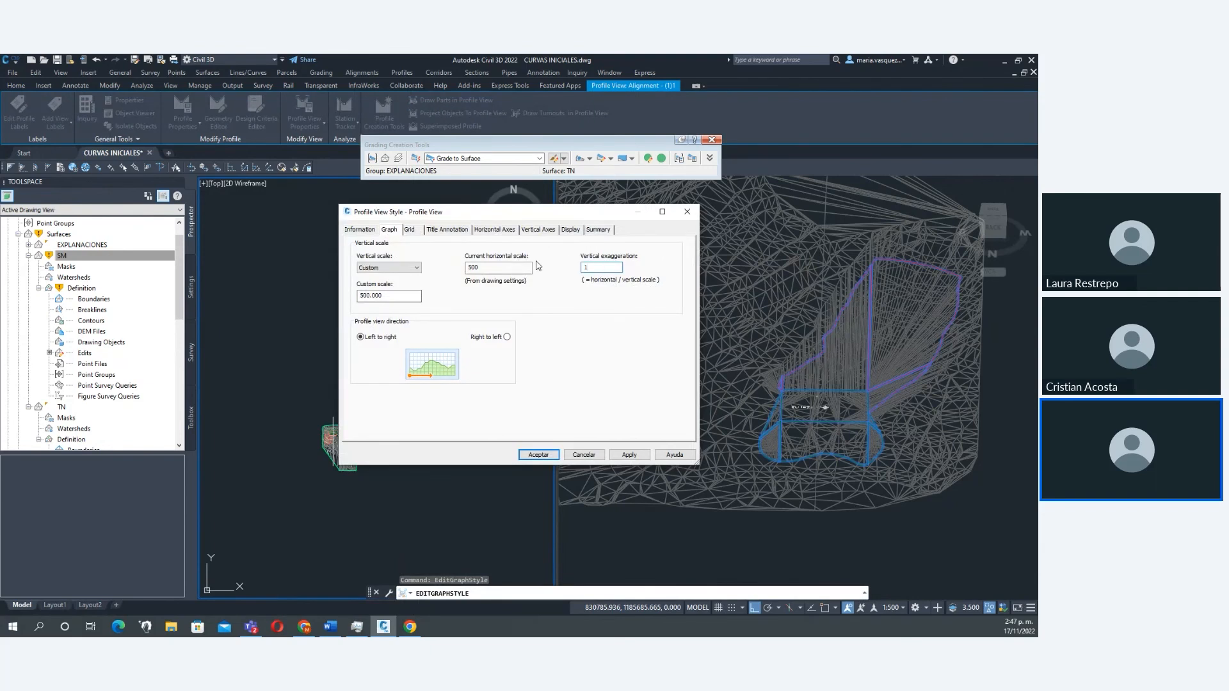
click(538, 455)
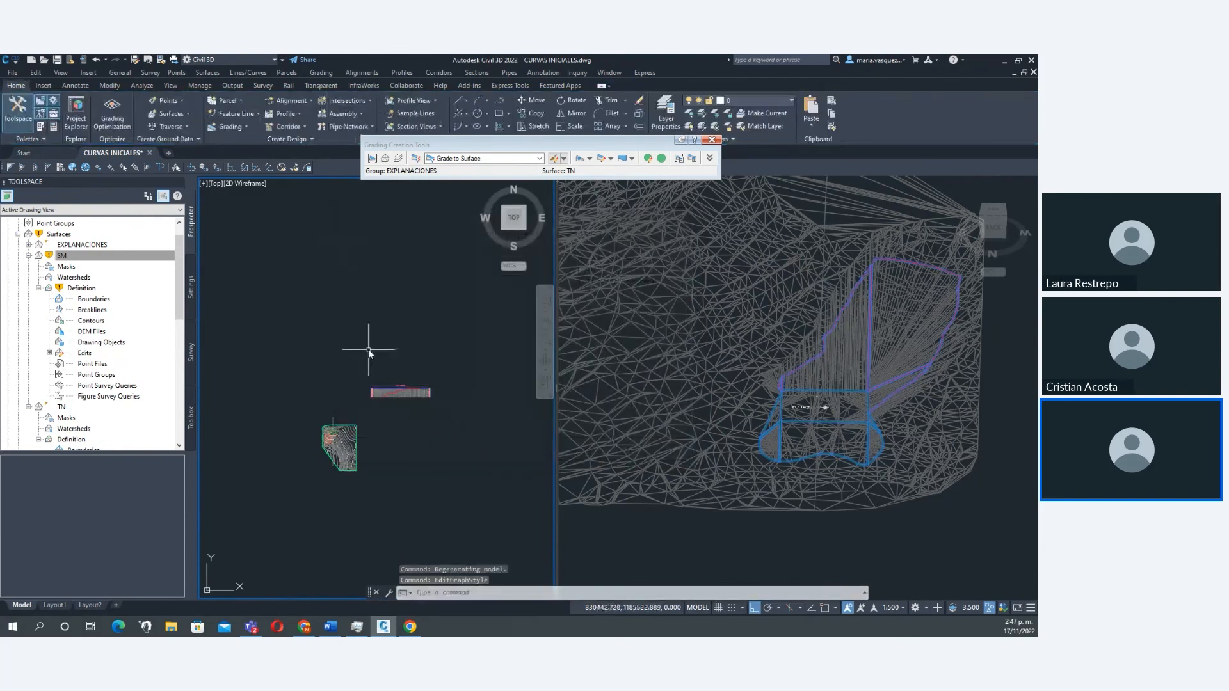
Examine the SM and TN profile lines where the platform and its cut and fill slopes cross the terrain.
scroll(391, 417, up, 5)
scroll(430, 362, up, 4)
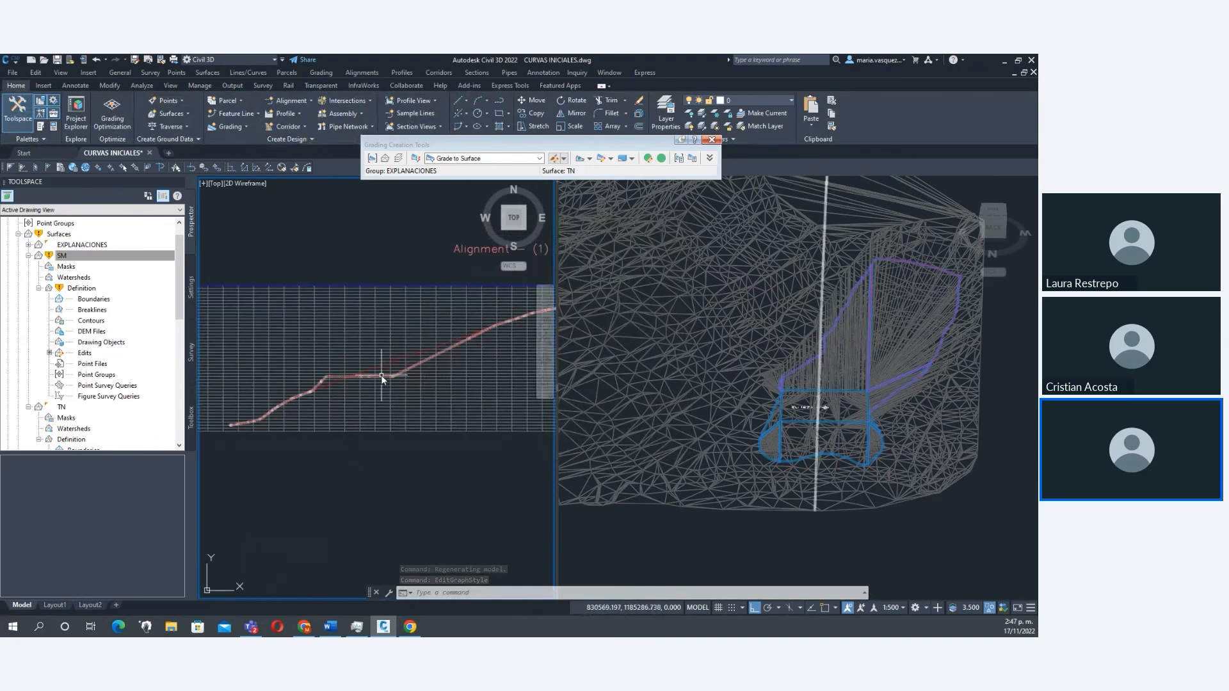
scroll(381, 375, down, 2)
scroll(382, 375, up, 4)
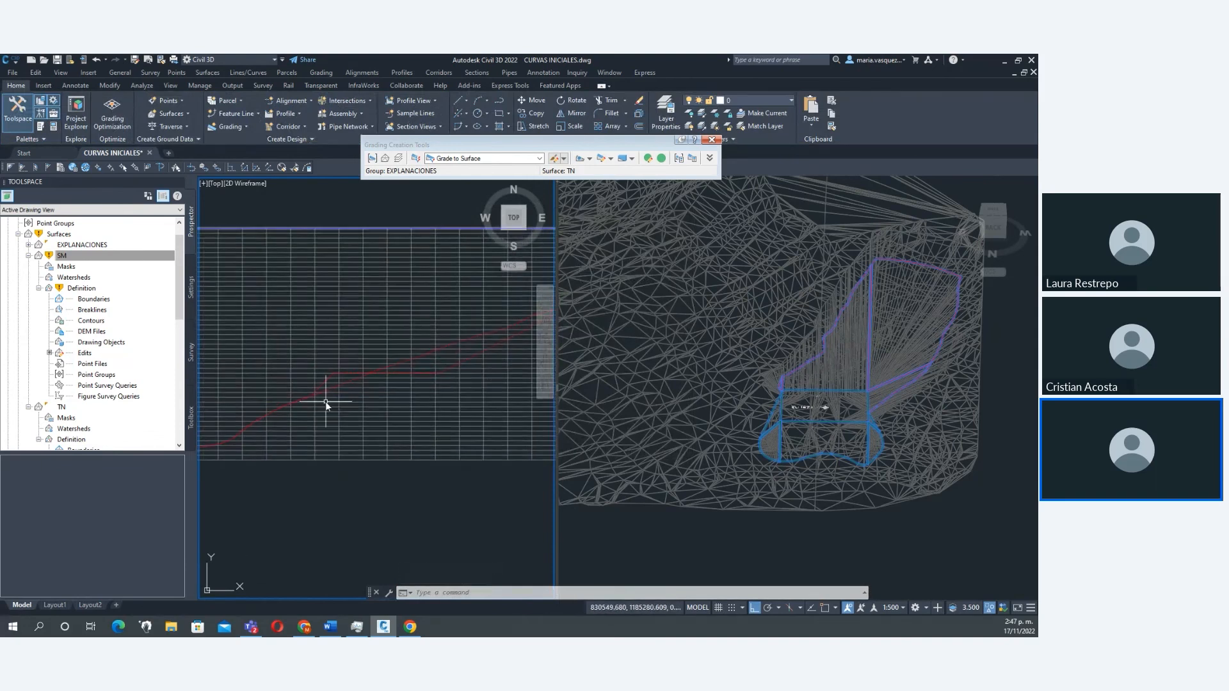
scroll(416, 379, down, 2)
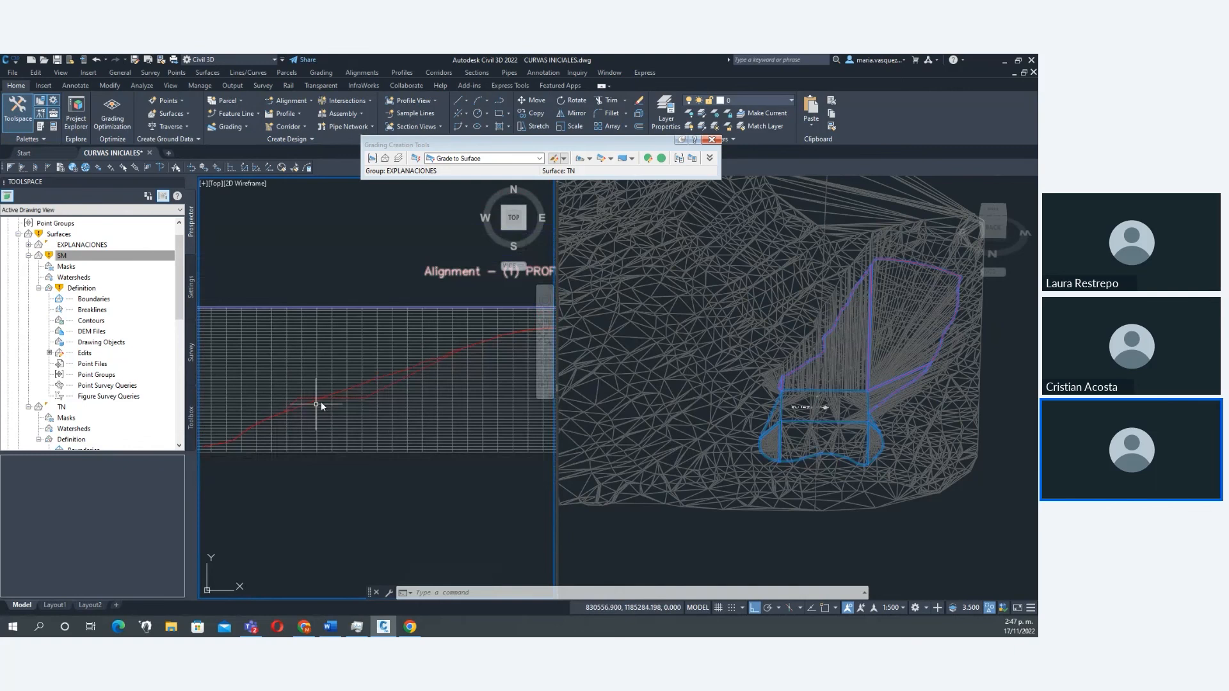
scroll(374, 383, up, 3)
scroll(360, 379, up, 2)
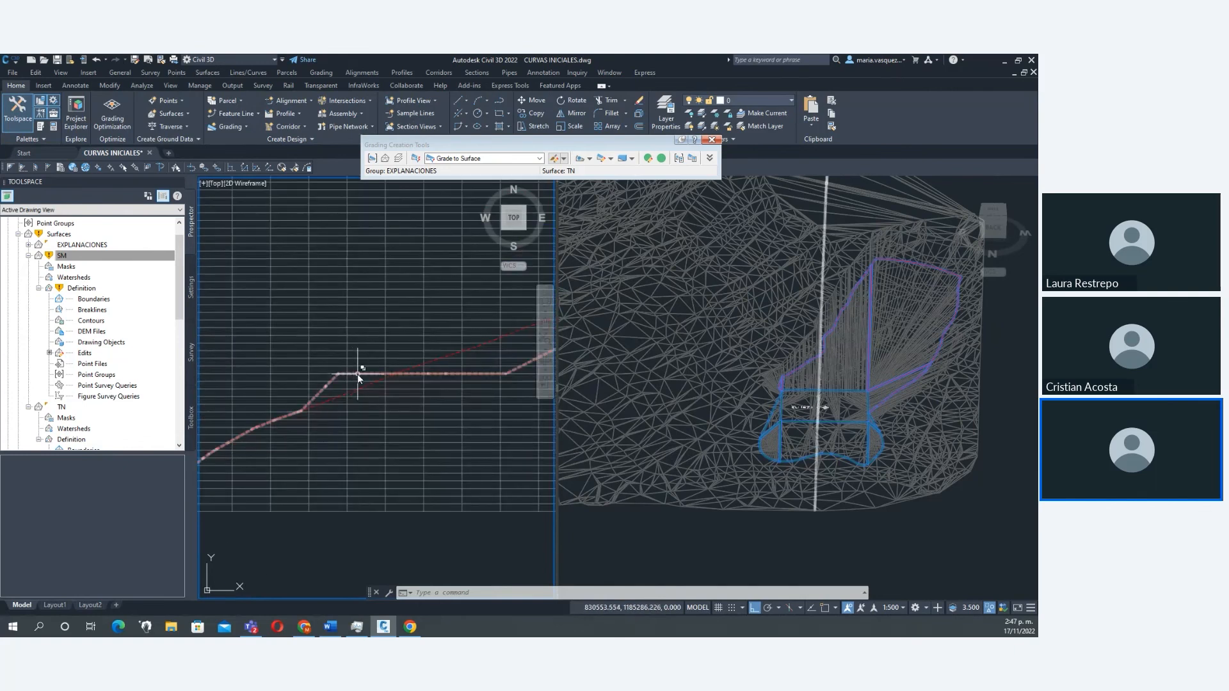
scroll(389, 417, down, 2)
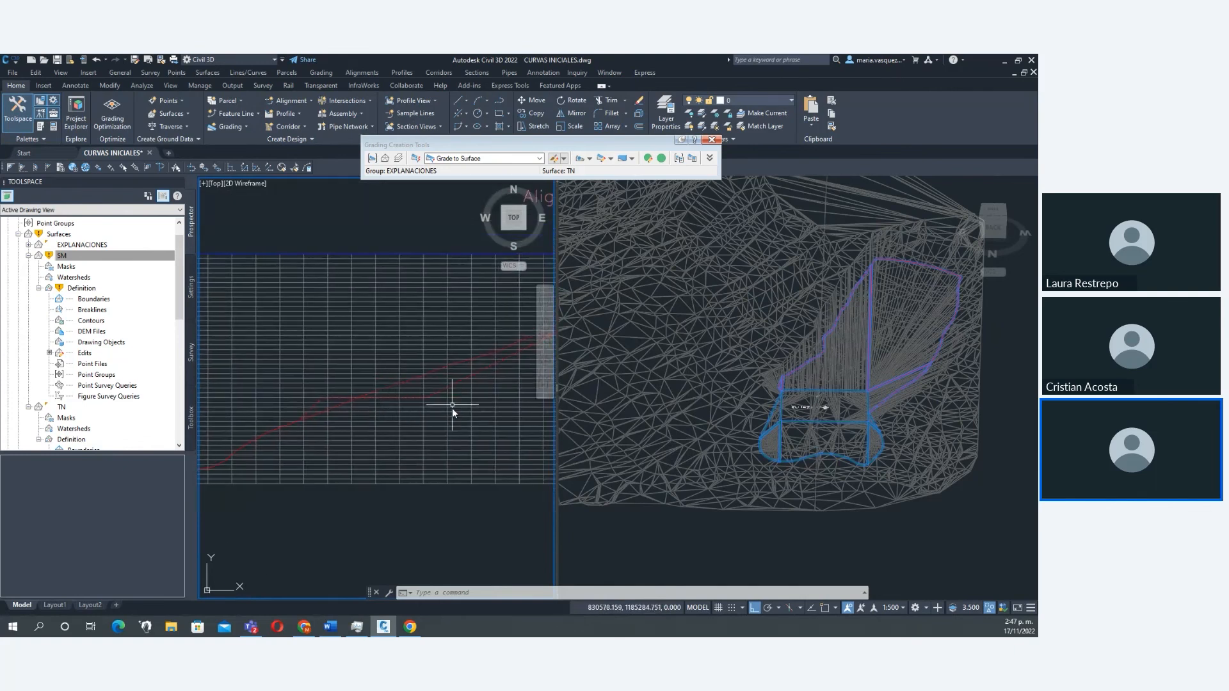
scroll(452, 408, down, 3)
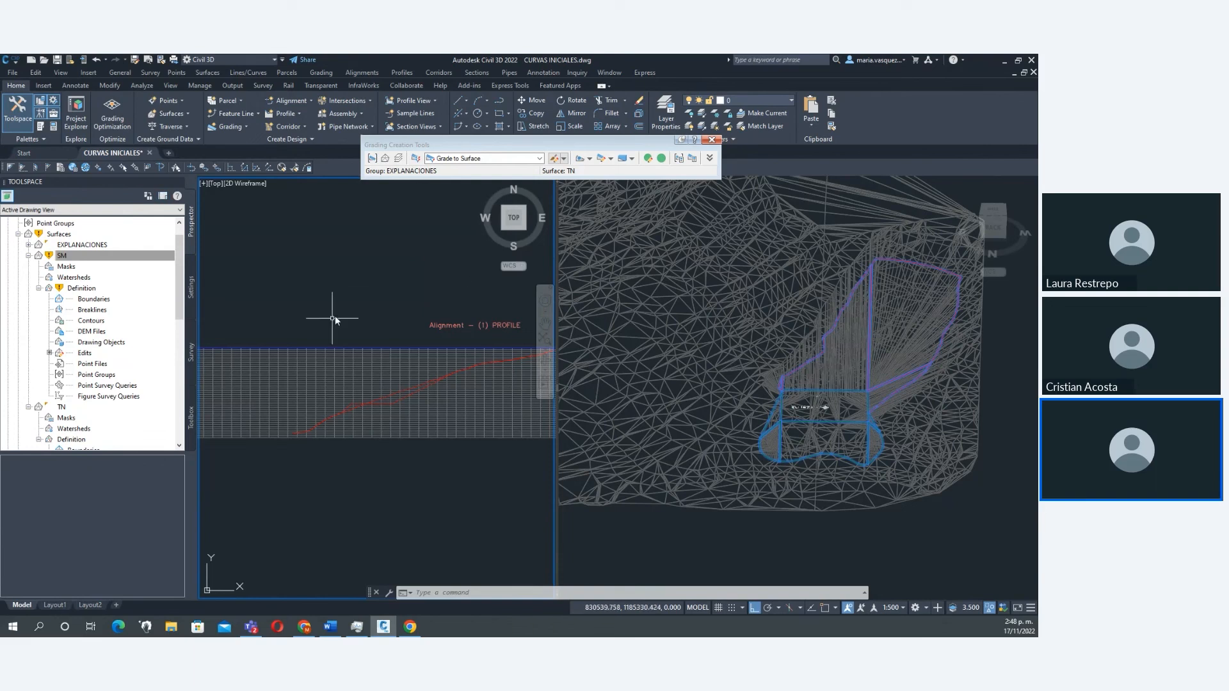
scroll(449, 268, down, 2)
scroll(452, 369, down, 2)
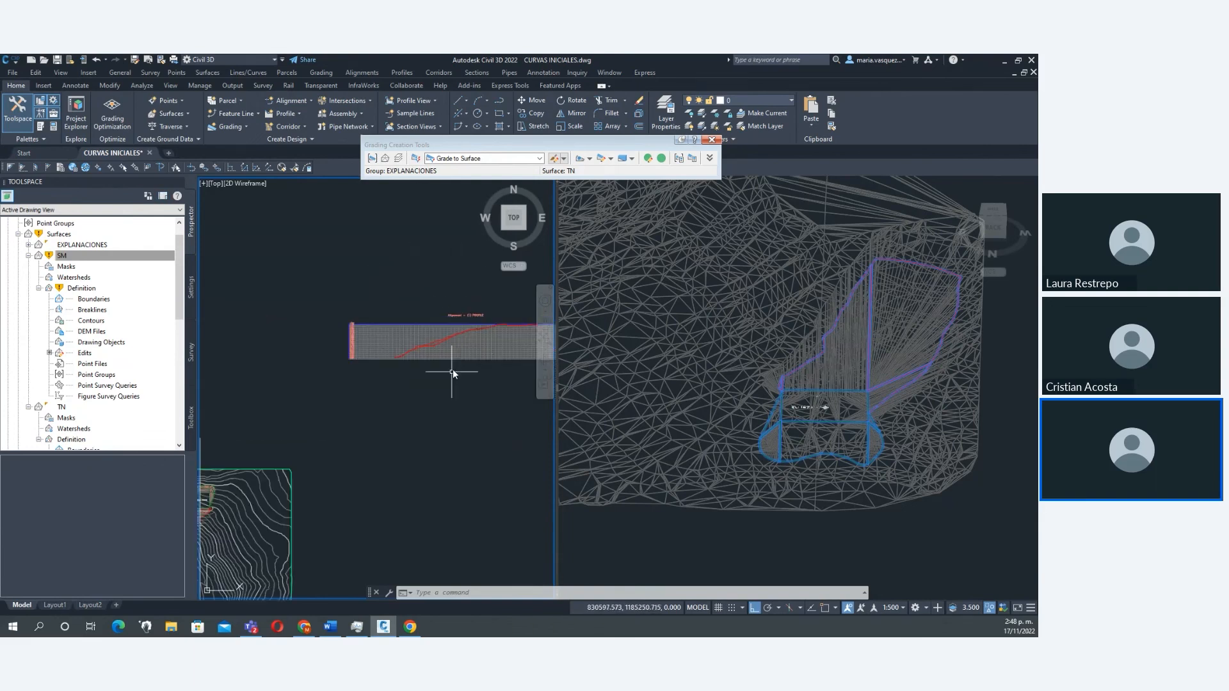
scroll(420, 362, up, 3)
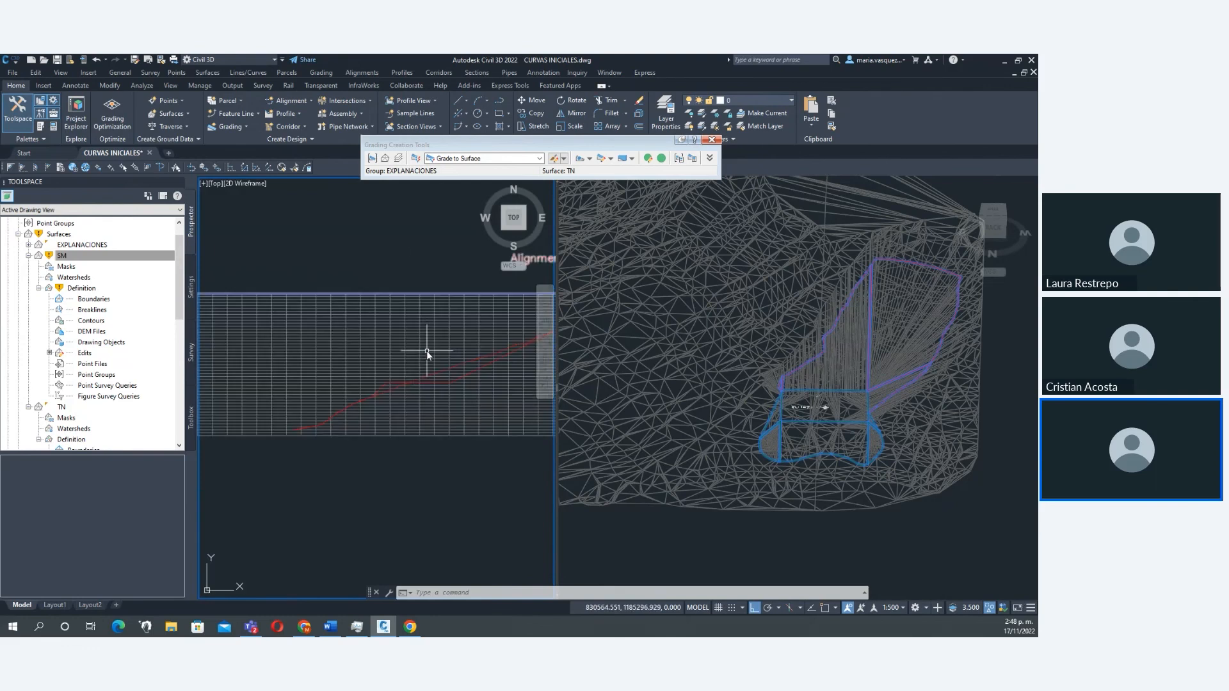
scroll(412, 393, up, 4)
scroll(378, 376, down, 4)
middle_drag(500, 326, 501, 310)
scroll(500, 311, down, 4)
scroll(478, 390, down, 2)
Move the vertical section polyline about 40 units west so that it crosses the fill slopes southwest of the platform.
middle_drag(285, 484, 326, 397)
scroll(326, 398, up, 2)
click(274, 371)
scroll(360, 362, down, 2)
middle_drag(436, 348, 396, 389)
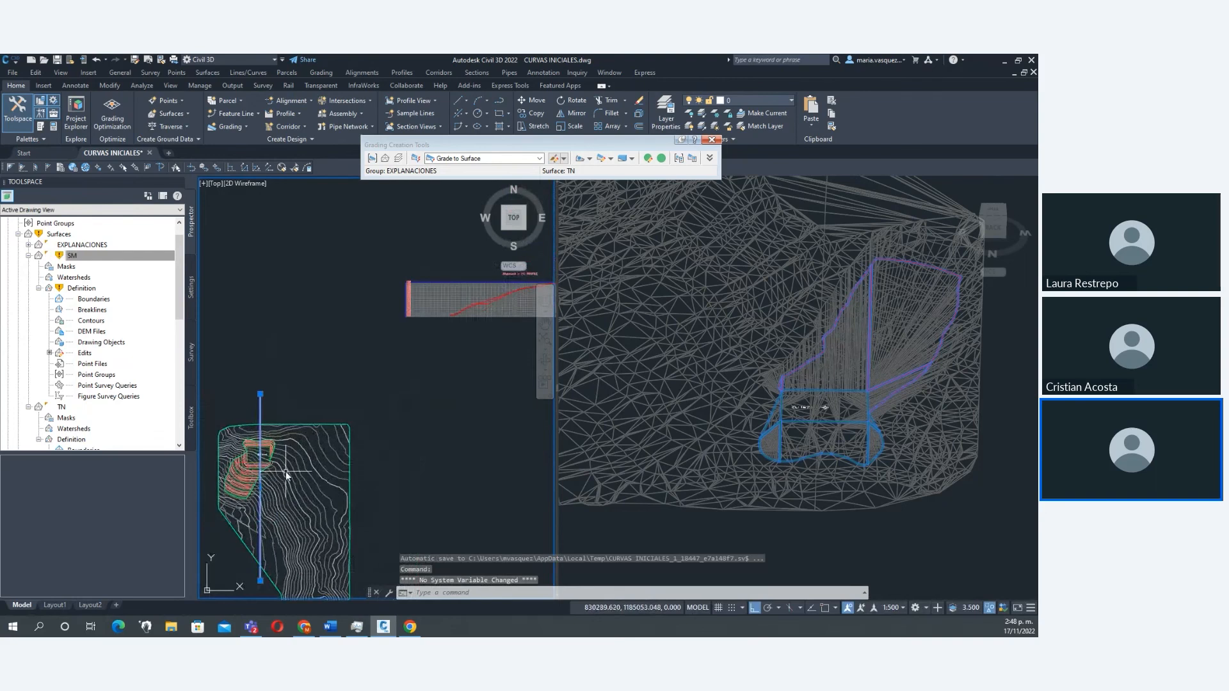
click(260, 488)
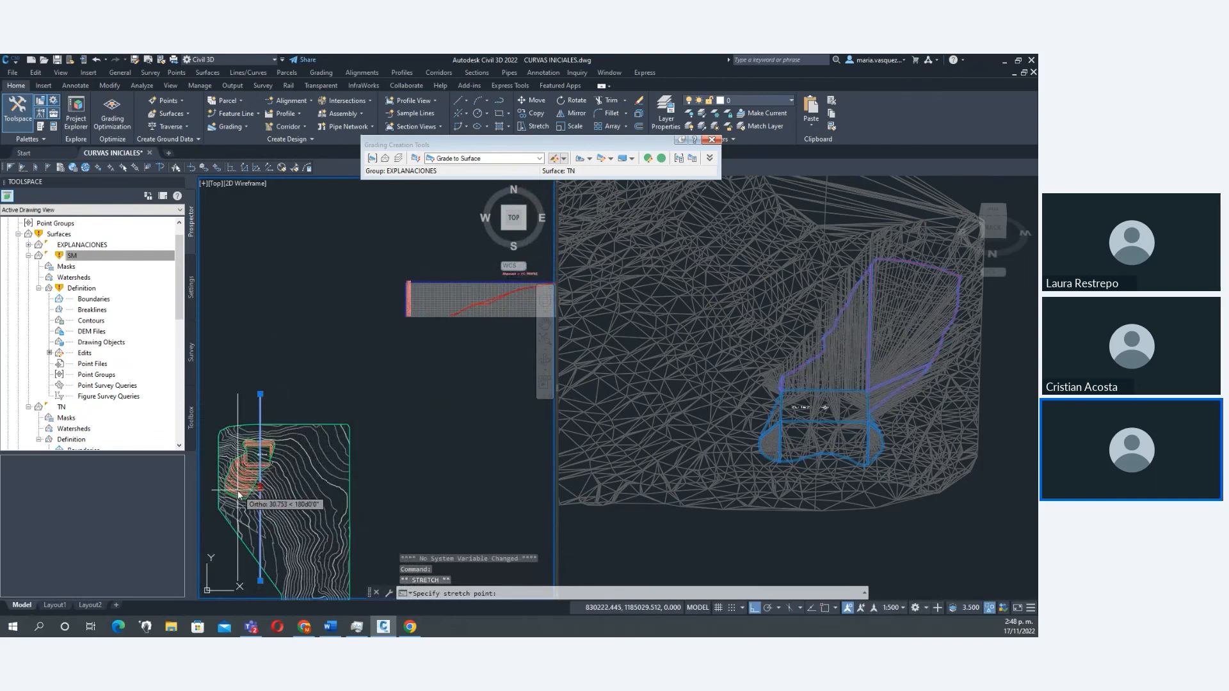
click(238, 495)
middle_drag(454, 357, 436, 365)
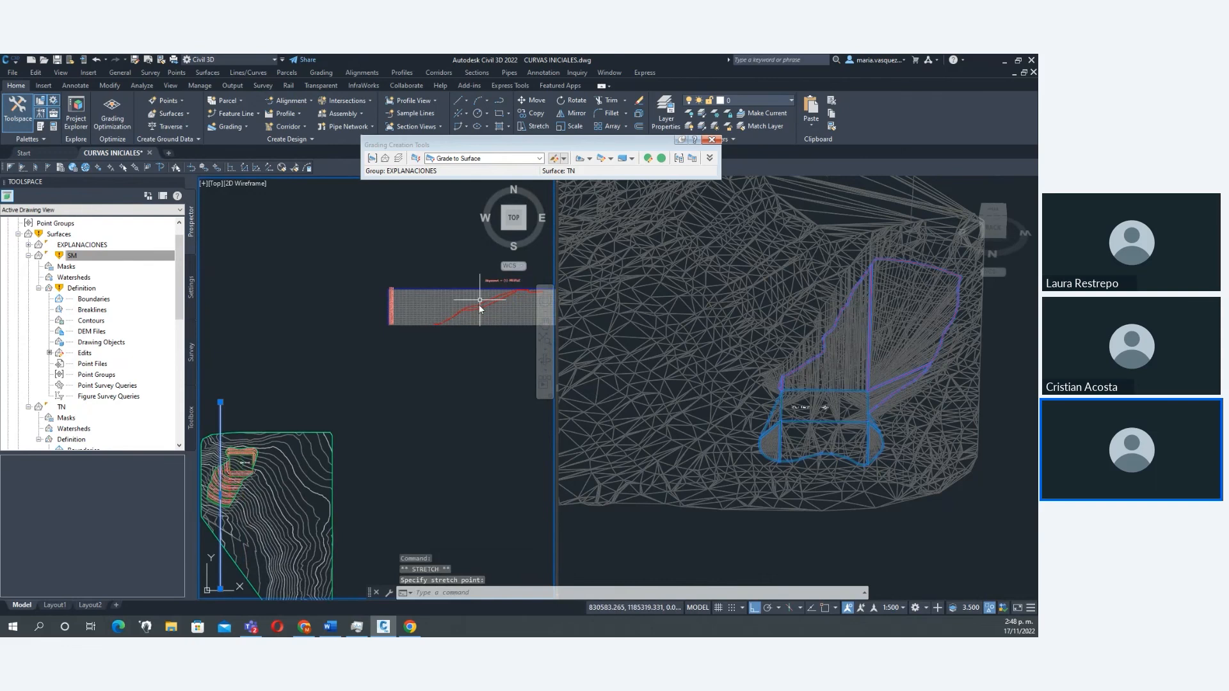
Shift the section polyline slightly back east and check the updated SM and TN profiles.
click(221, 496)
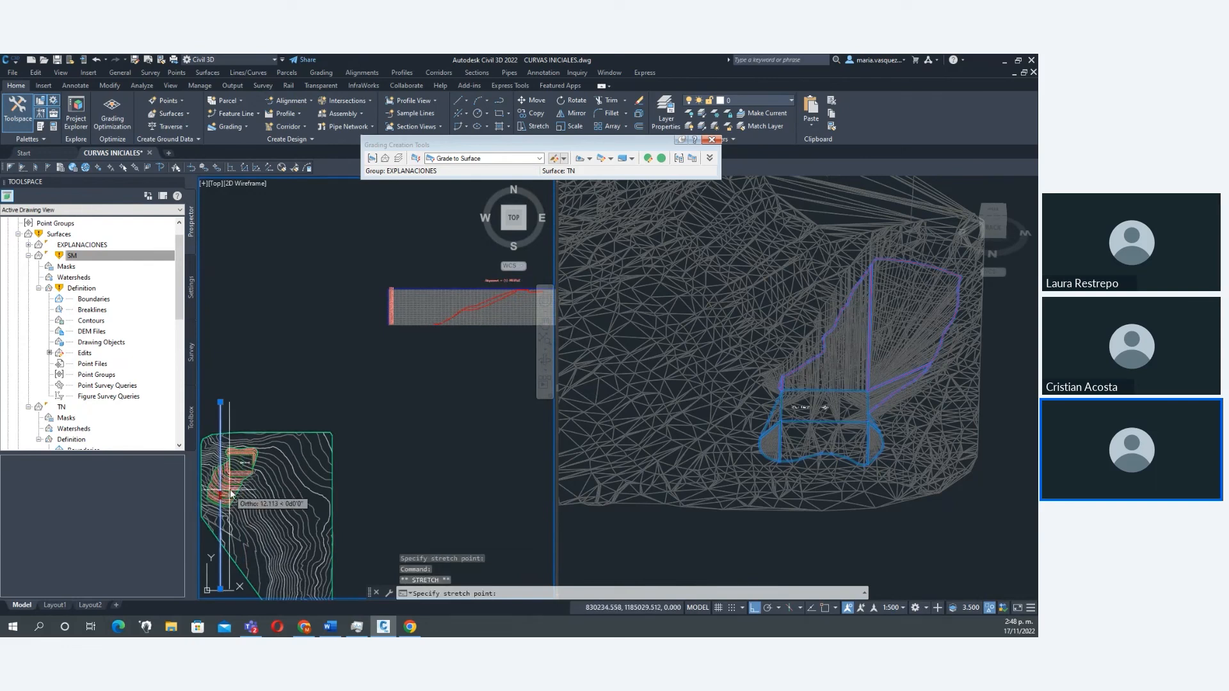
click(231, 490)
key(Escape)
middle_drag(231, 536, 220, 542)
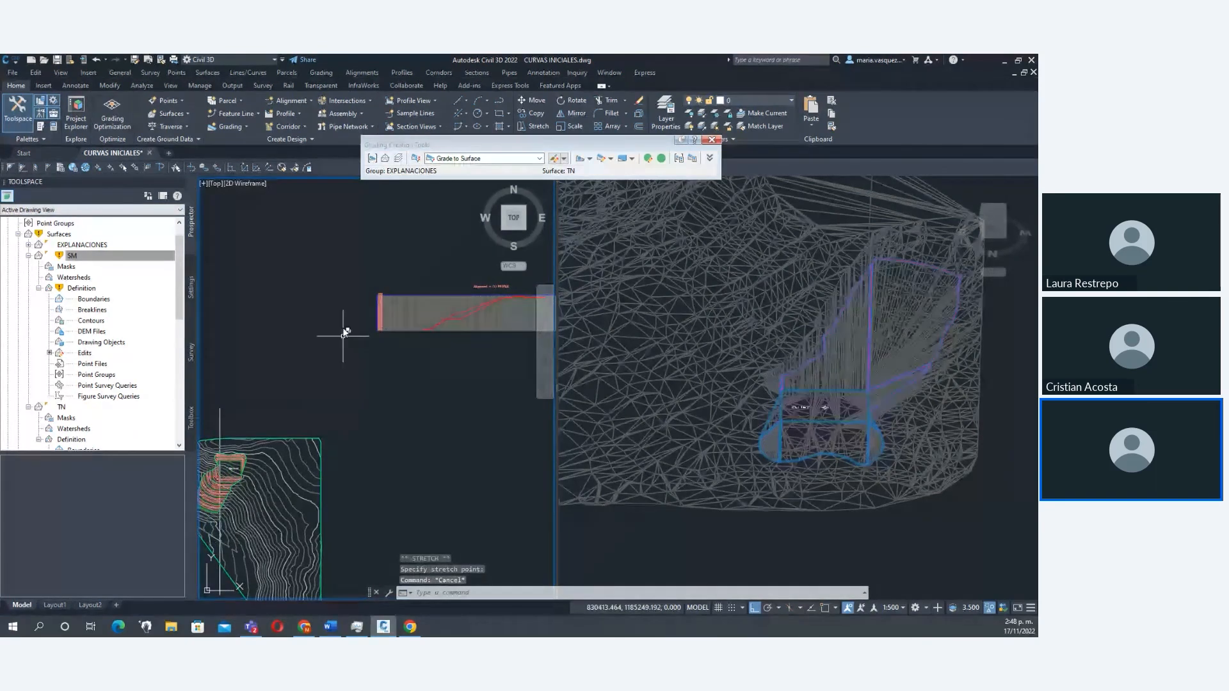
scroll(438, 353, up, 4)
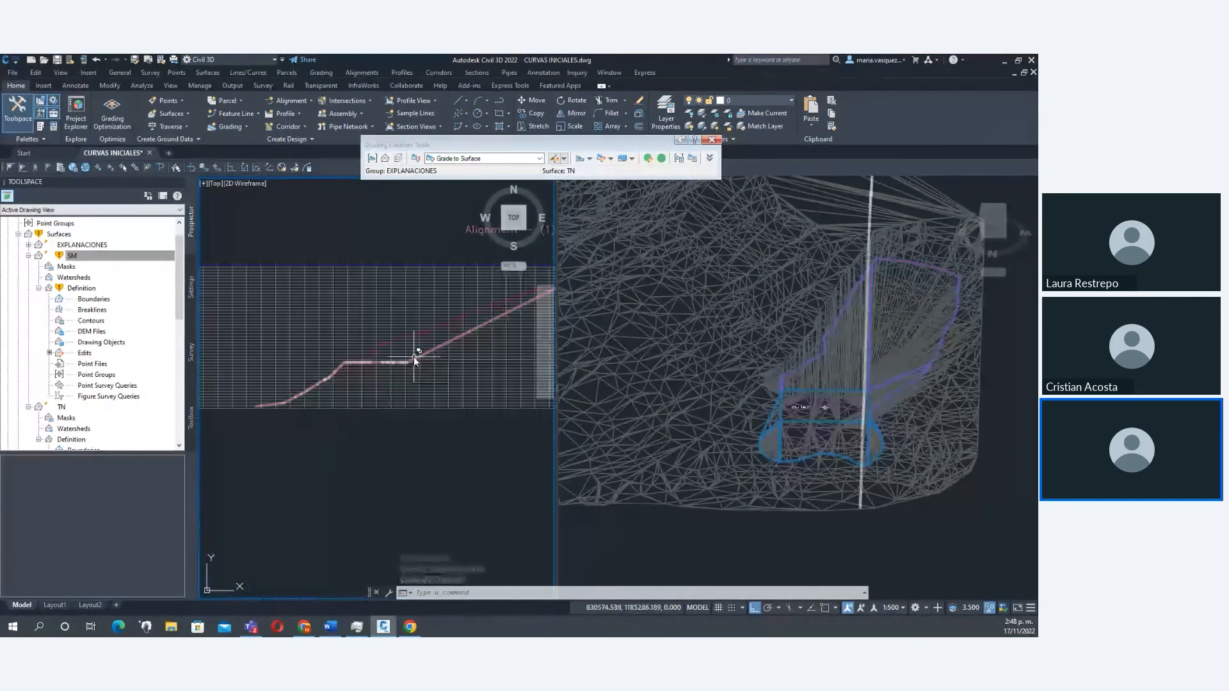
Move the section polyline east so that it cuts through the middle of the platform, and inspect the updated profile.
scroll(413, 356, down, 5)
middle_drag(416, 361, 488, 249)
click(251, 348)
click(205, 356)
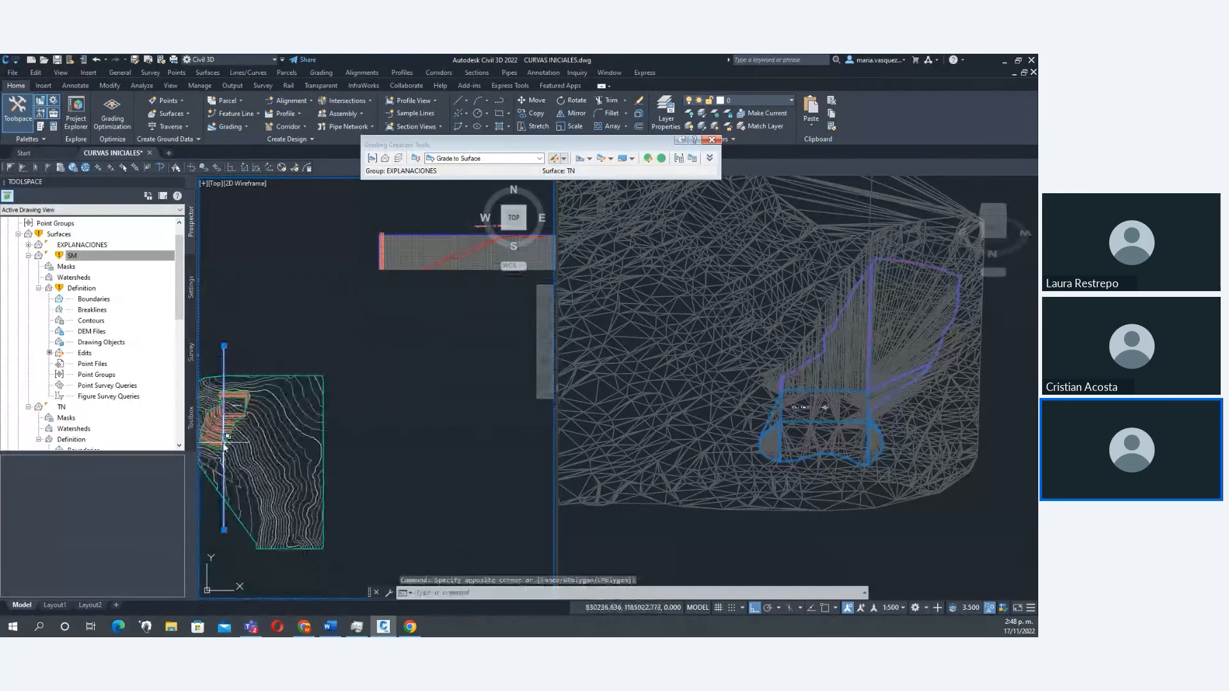
click(225, 439)
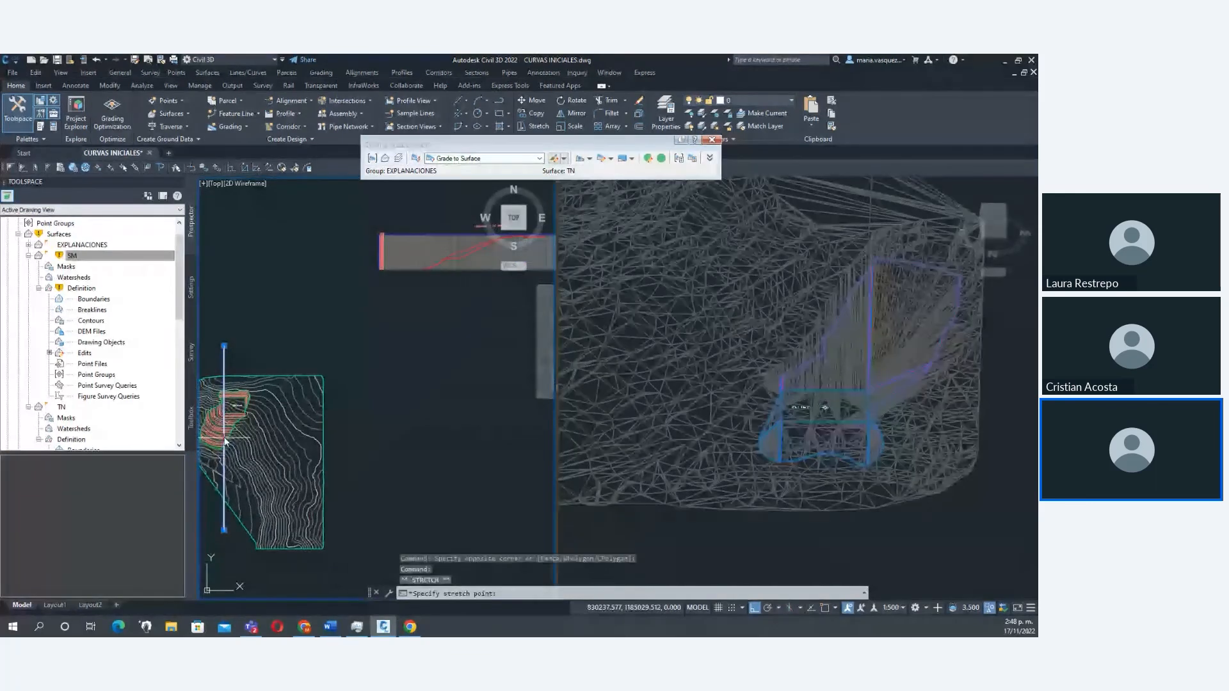
click(237, 439)
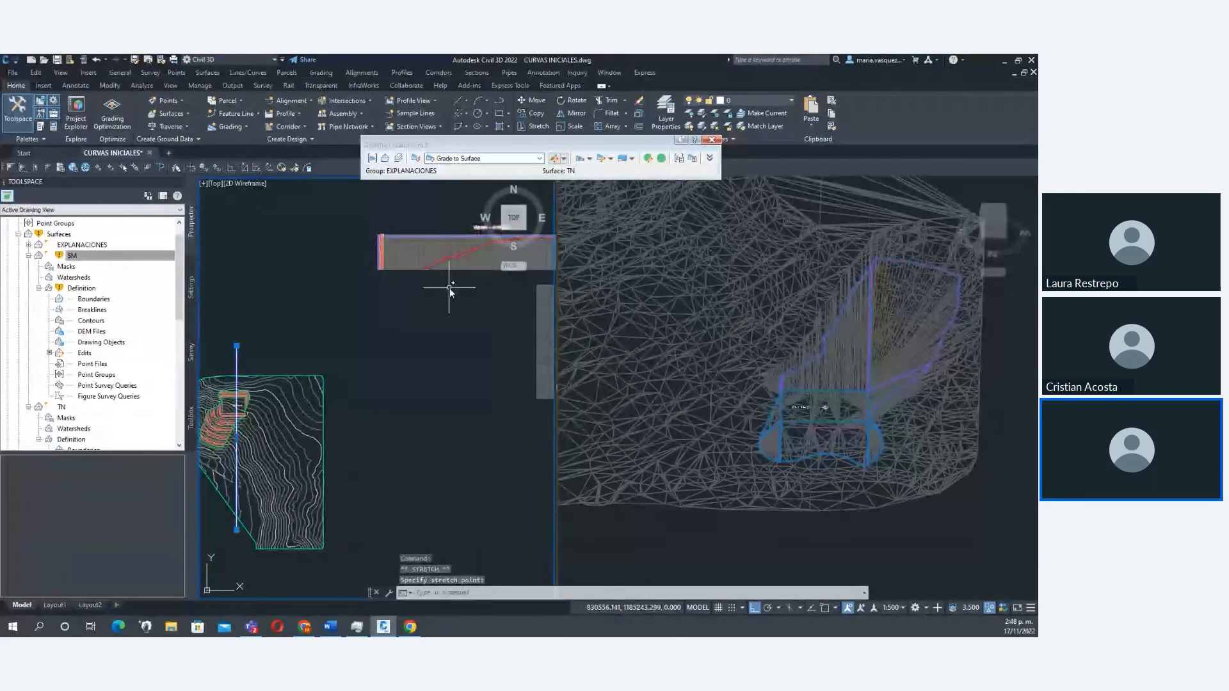
middle_drag(450, 291, 441, 303)
key(Escape)
scroll(429, 288, up, 5)
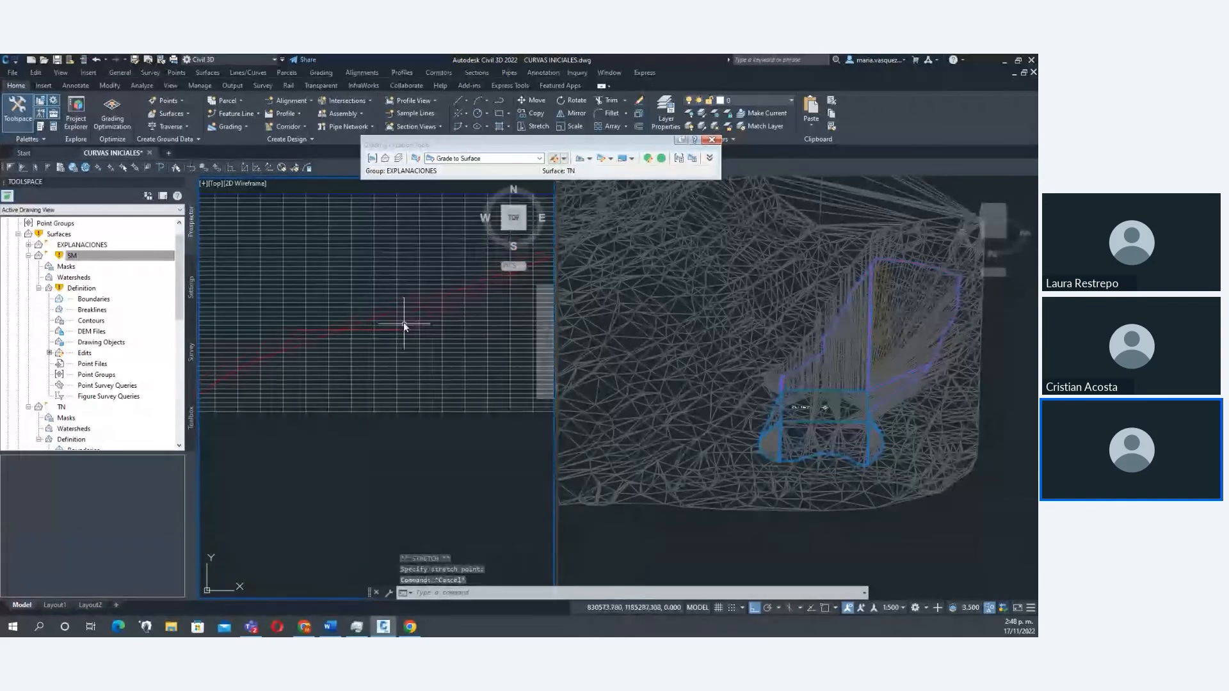
scroll(403, 324, down, 2)
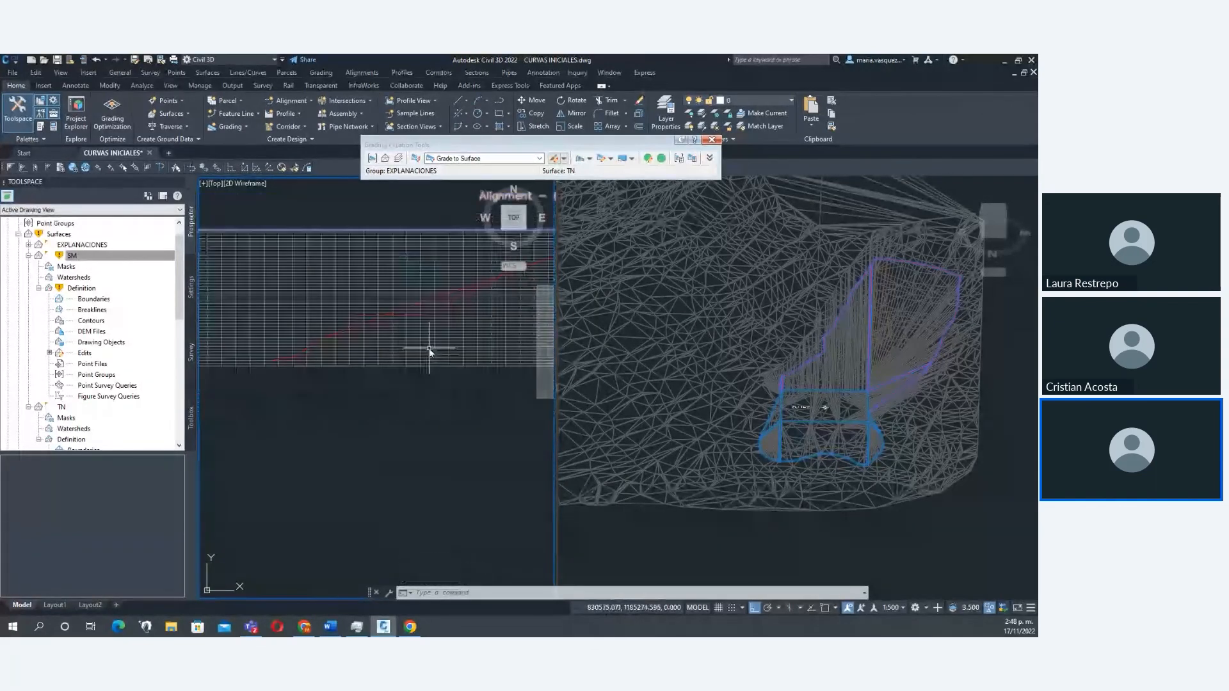
scroll(429, 351, down, 2)
scroll(429, 364, down, 2)
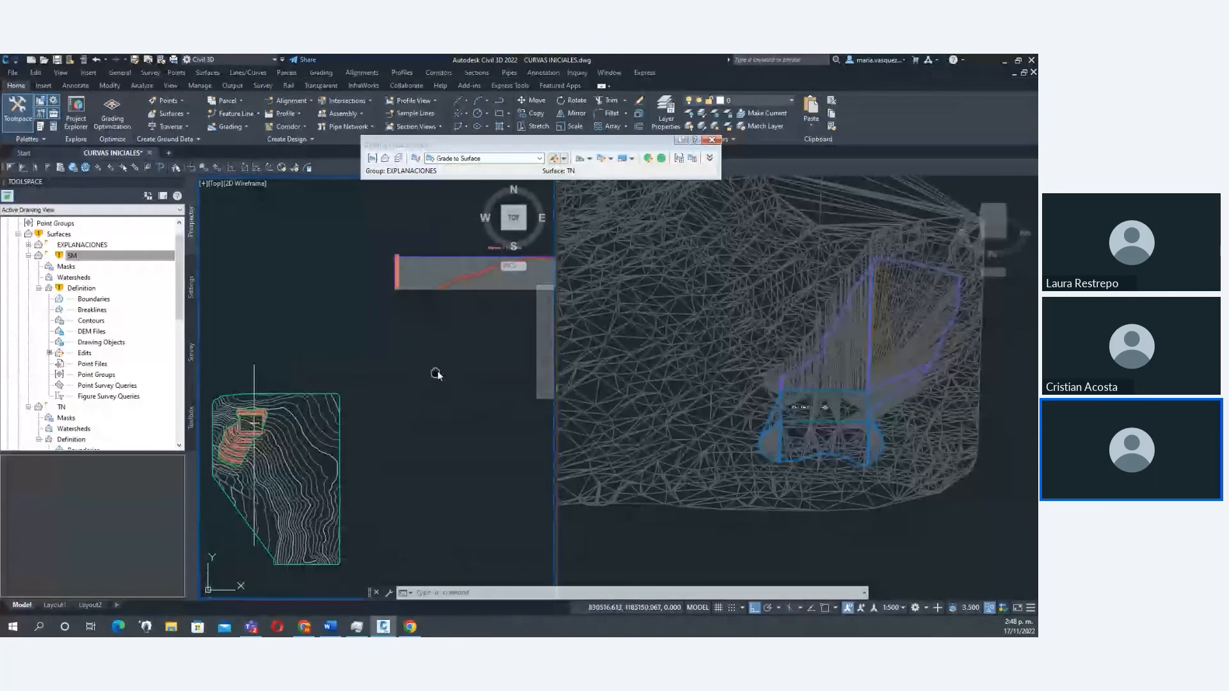
middle_drag(436, 374, 462, 354)
key(Escape)
key(Escape)
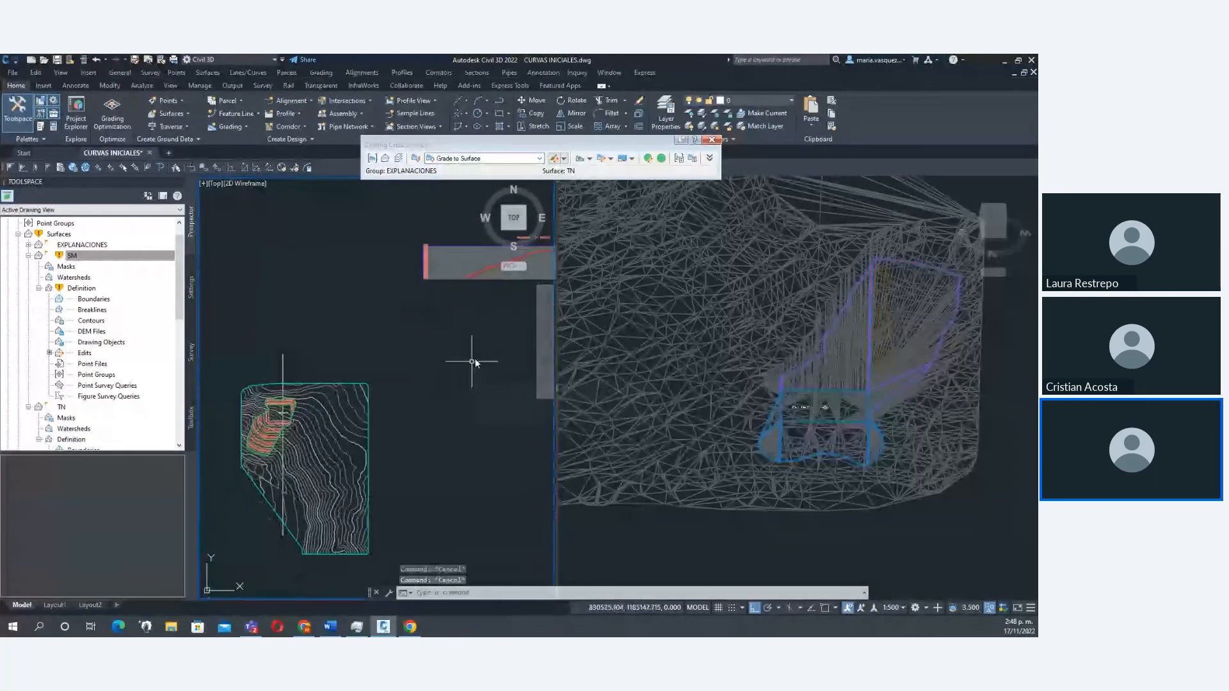
middle_drag(383, 433, 480, 383)
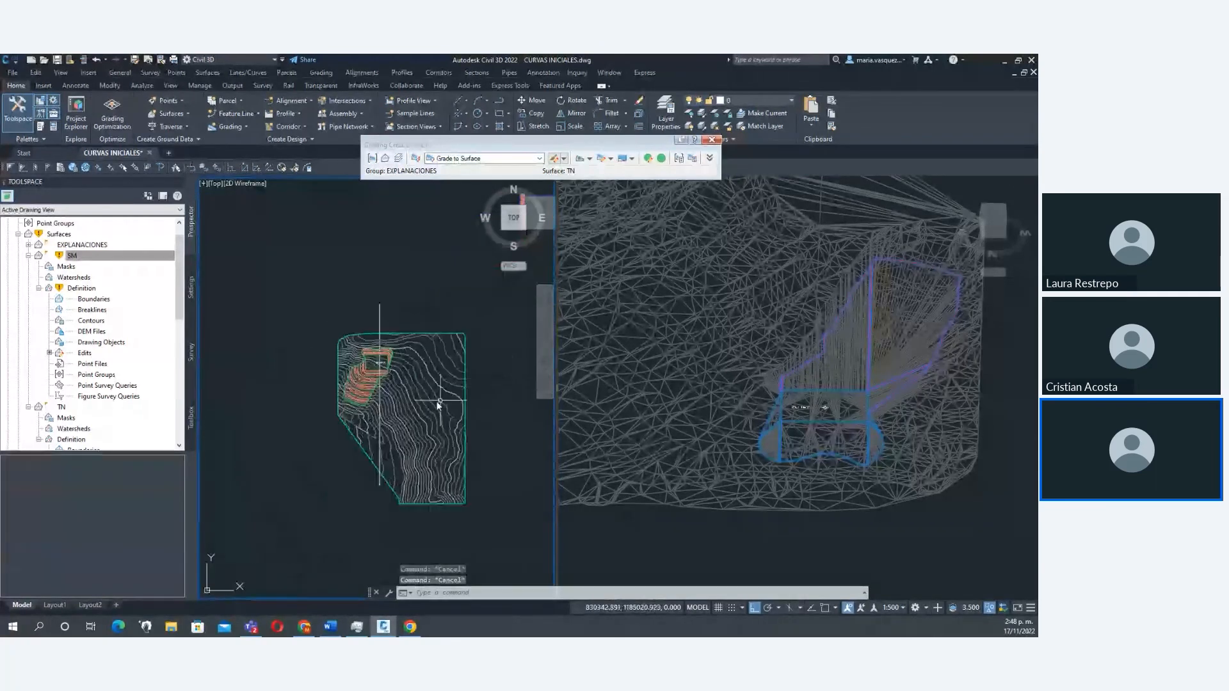
scroll(436, 400, up, 2)
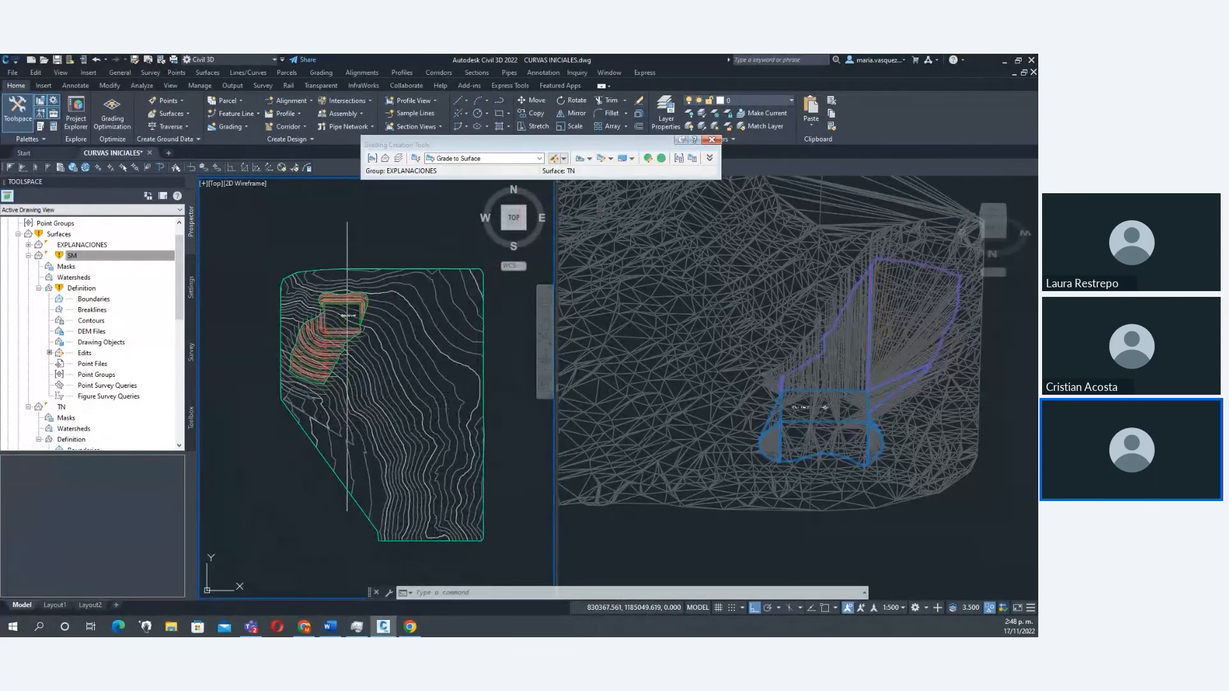
click(525, 329)
click(525, 329)
middle_drag(501, 317, 494, 319)
scroll(388, 340, up, 2)
text(PL)
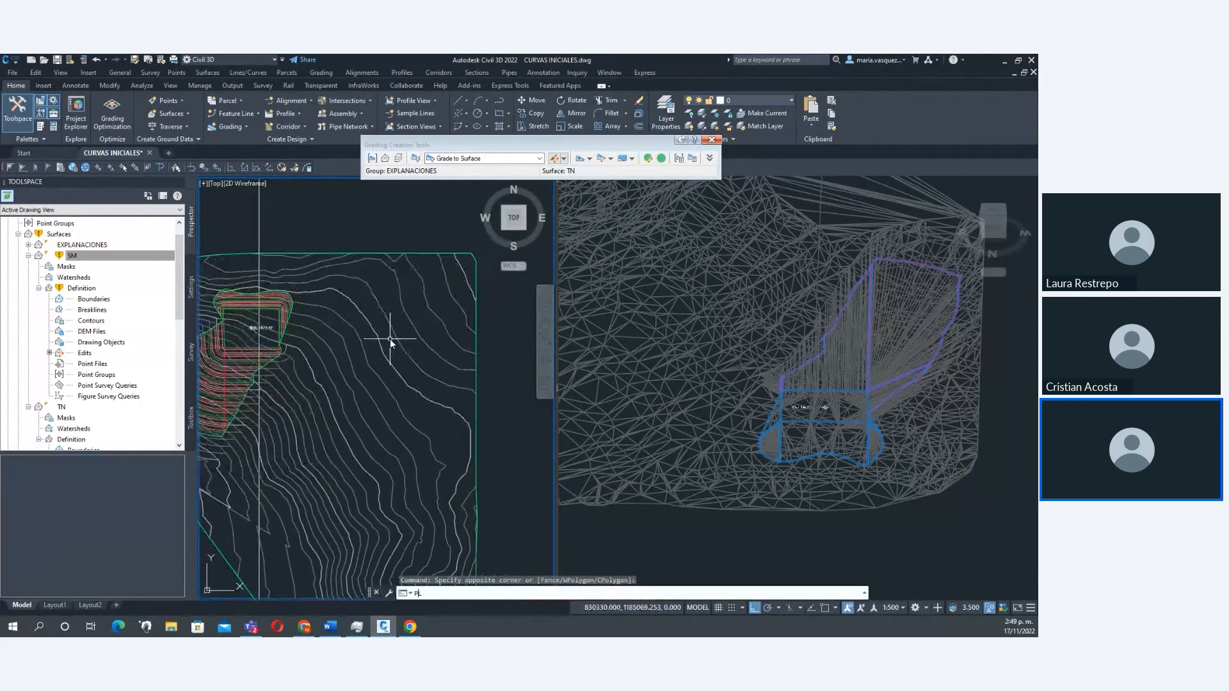
key(Return)
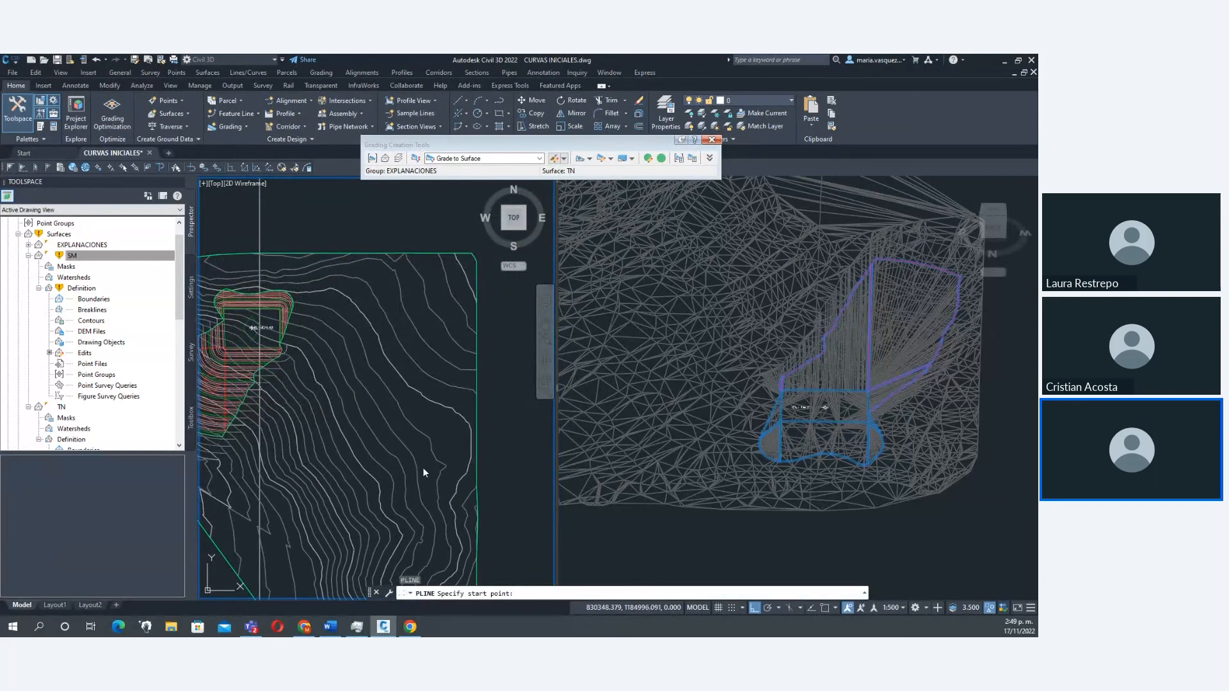
middle_drag(423, 473, 407, 415)
click(360, 333)
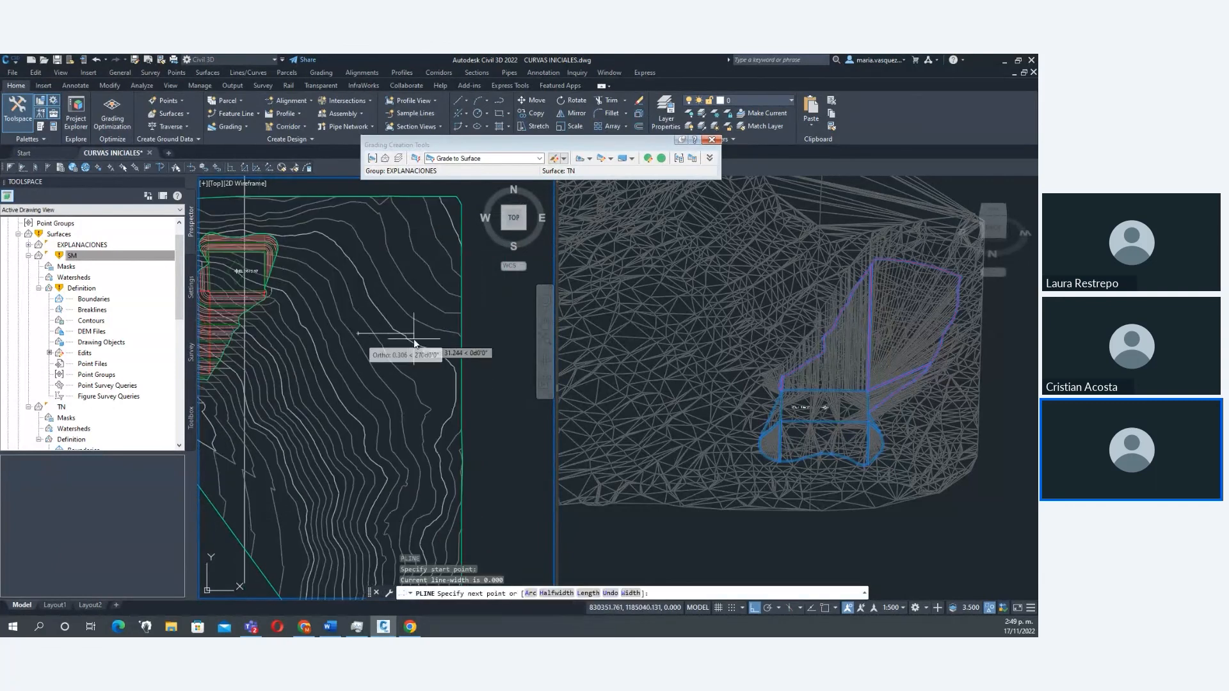
key(Escape)
Draw a closed rectangular polyline about 26 units wide over the contours in the southeast of the terrain.
middle_drag(439, 413, 427, 387)
key(Return)
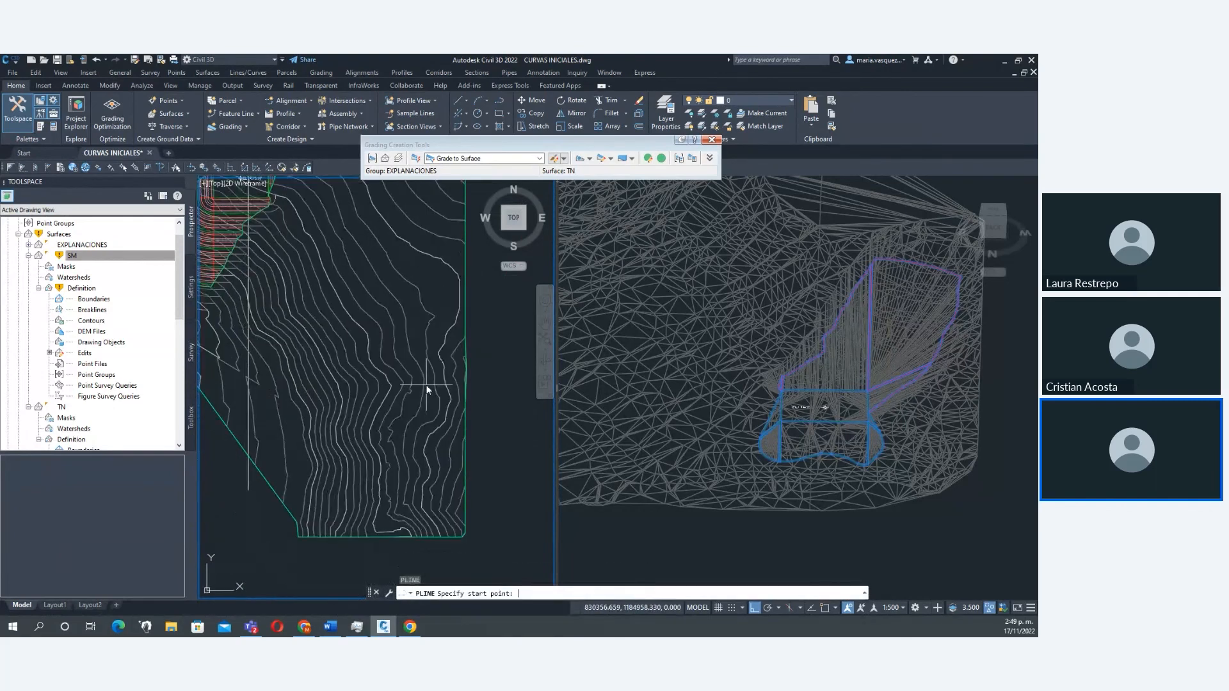
click(385, 389)
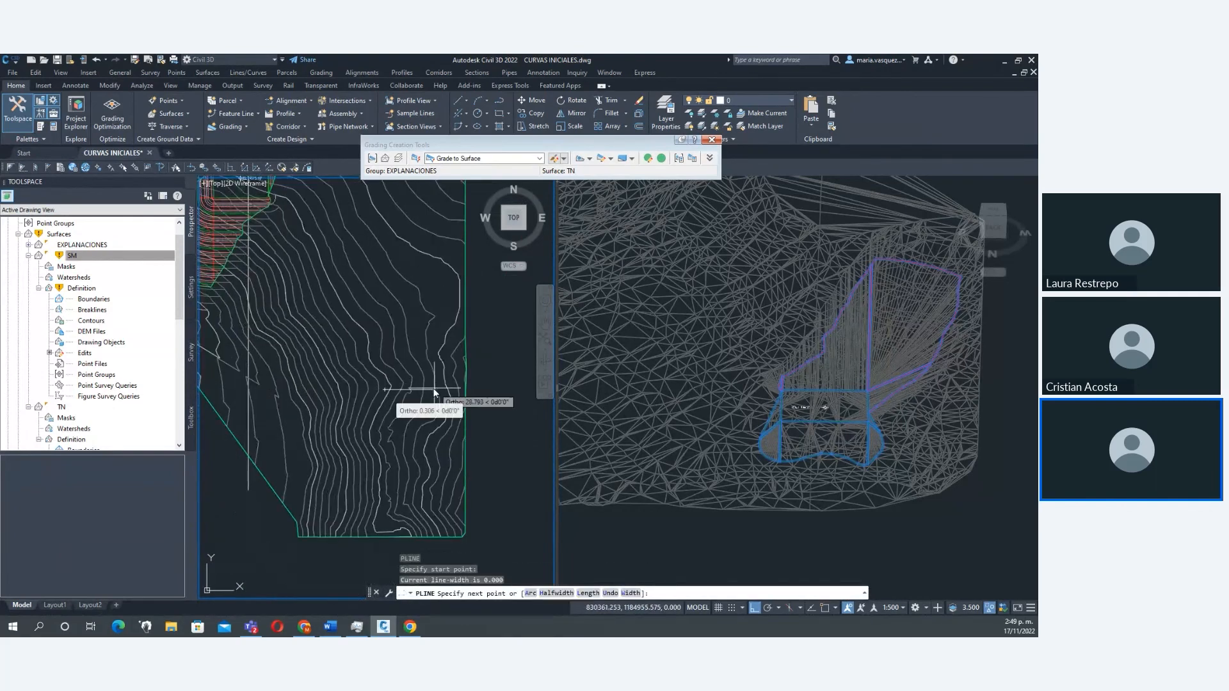
click(430, 391)
click(430, 452)
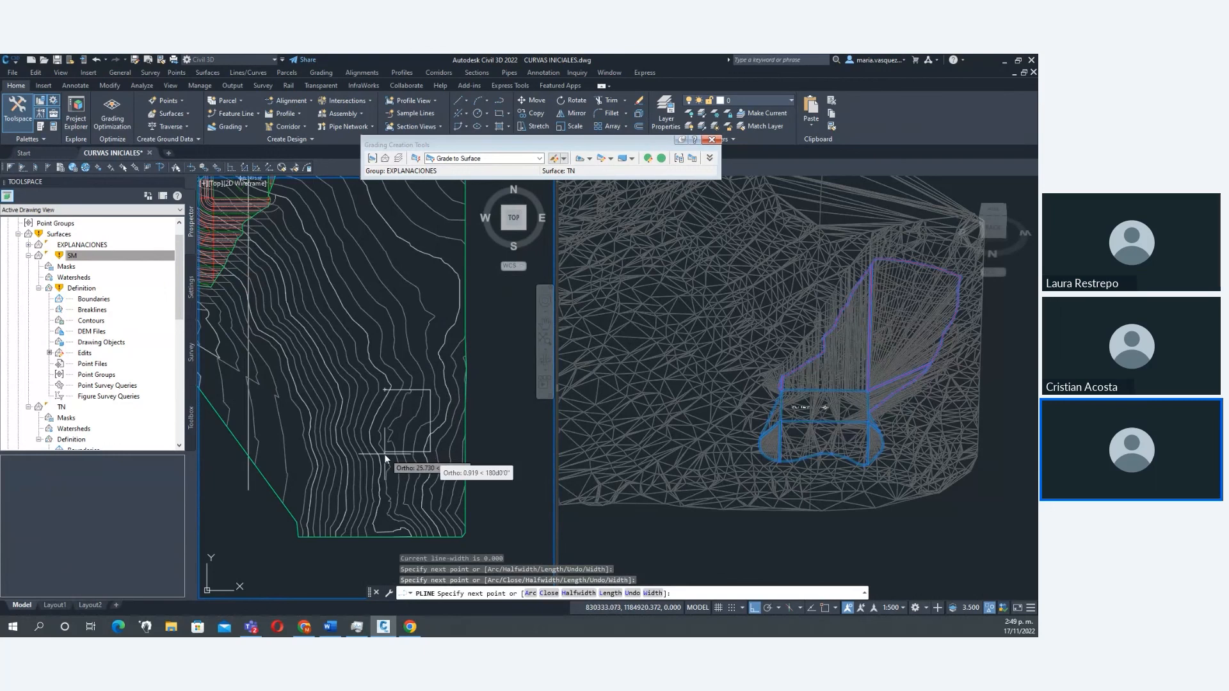
text(c)
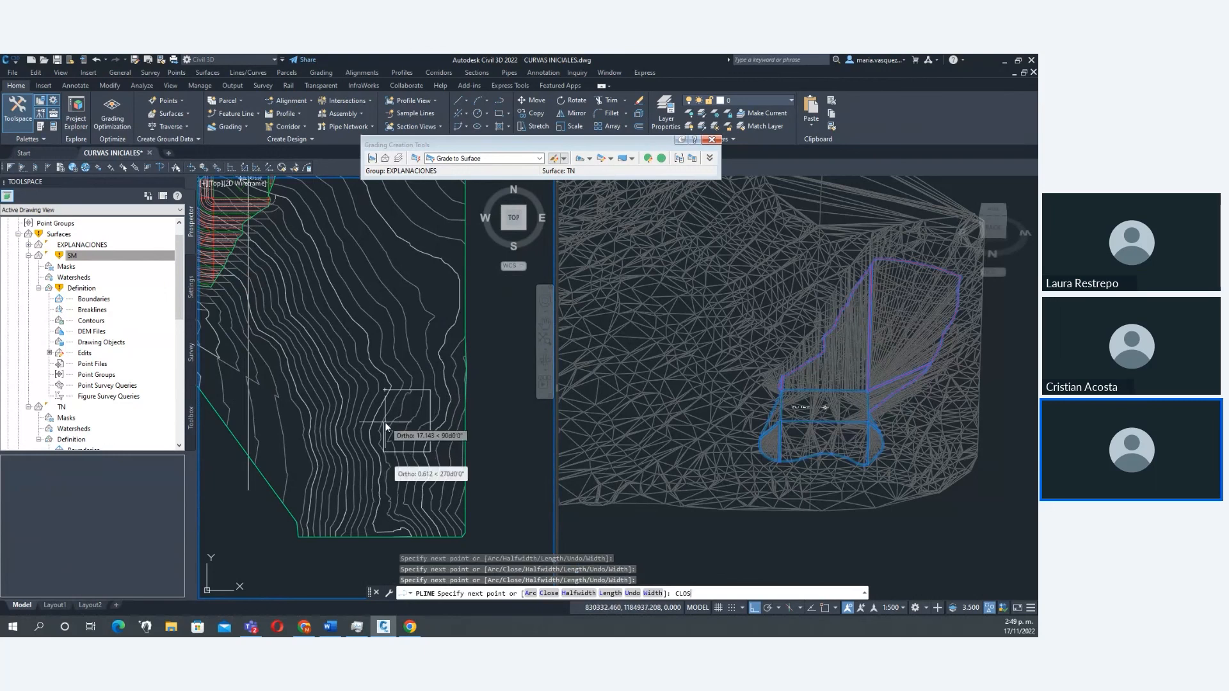
key(Return)
scroll(386, 421, up, 4)
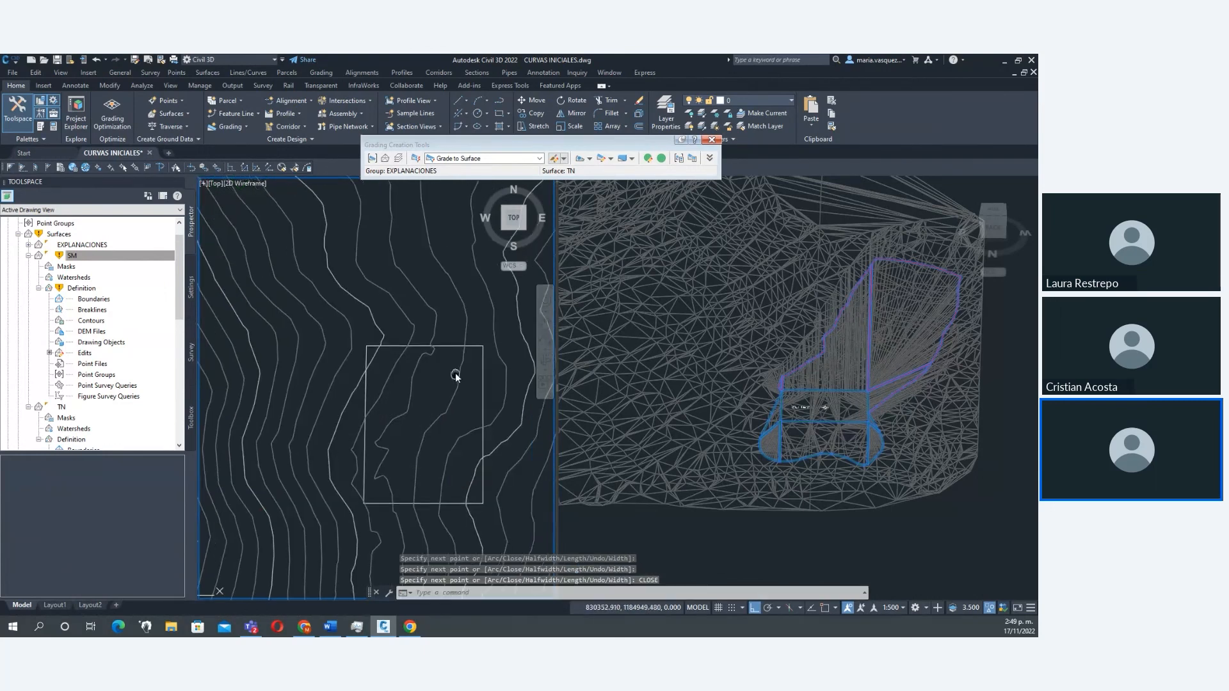
click(459, 398)
click(446, 387)
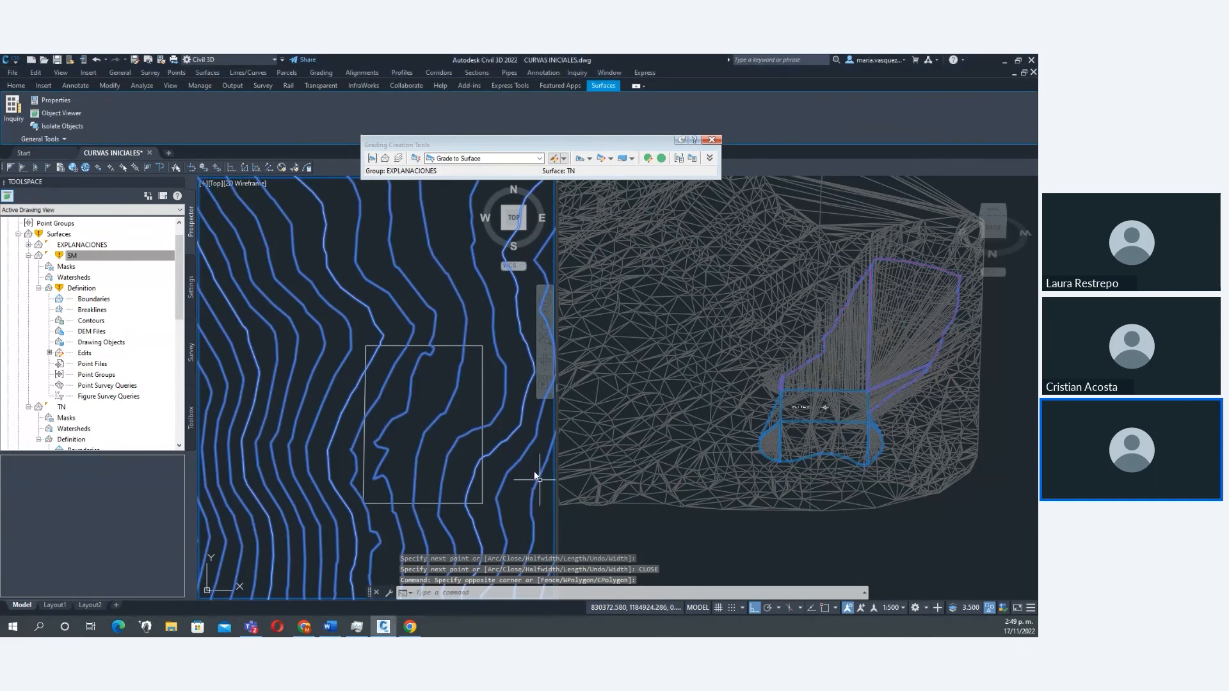
scroll(524, 460, down, 5)
key(Escape)
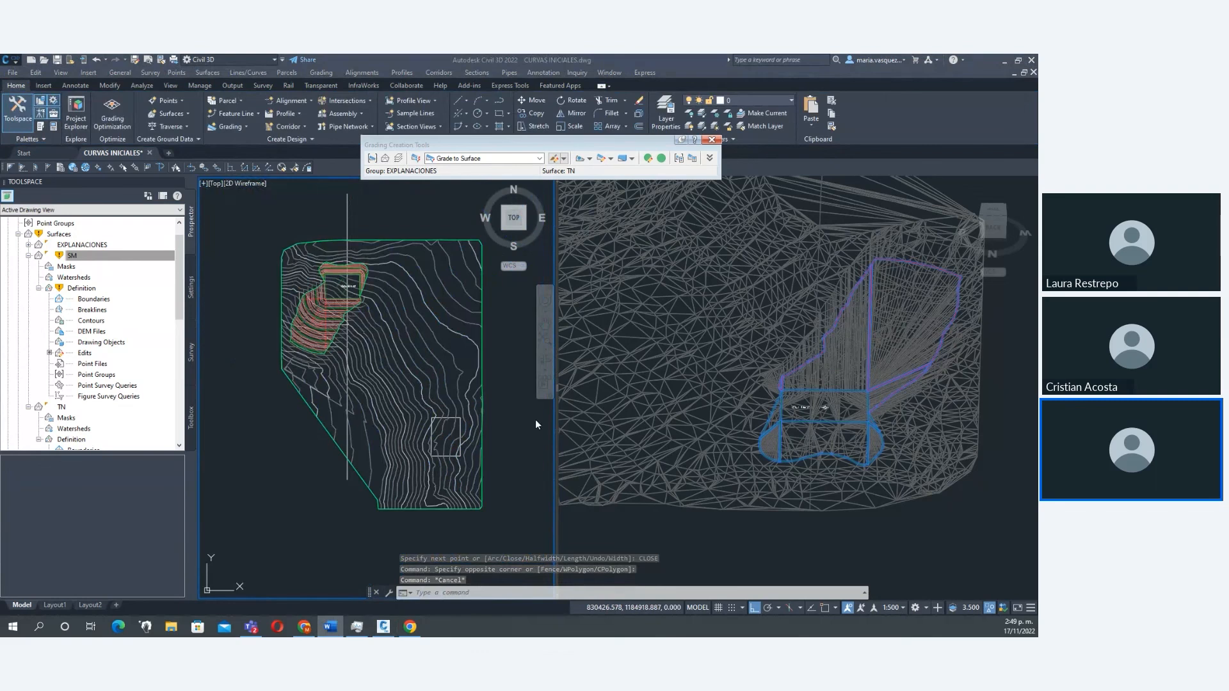
scroll(450, 433, up, 5)
click(450, 443)
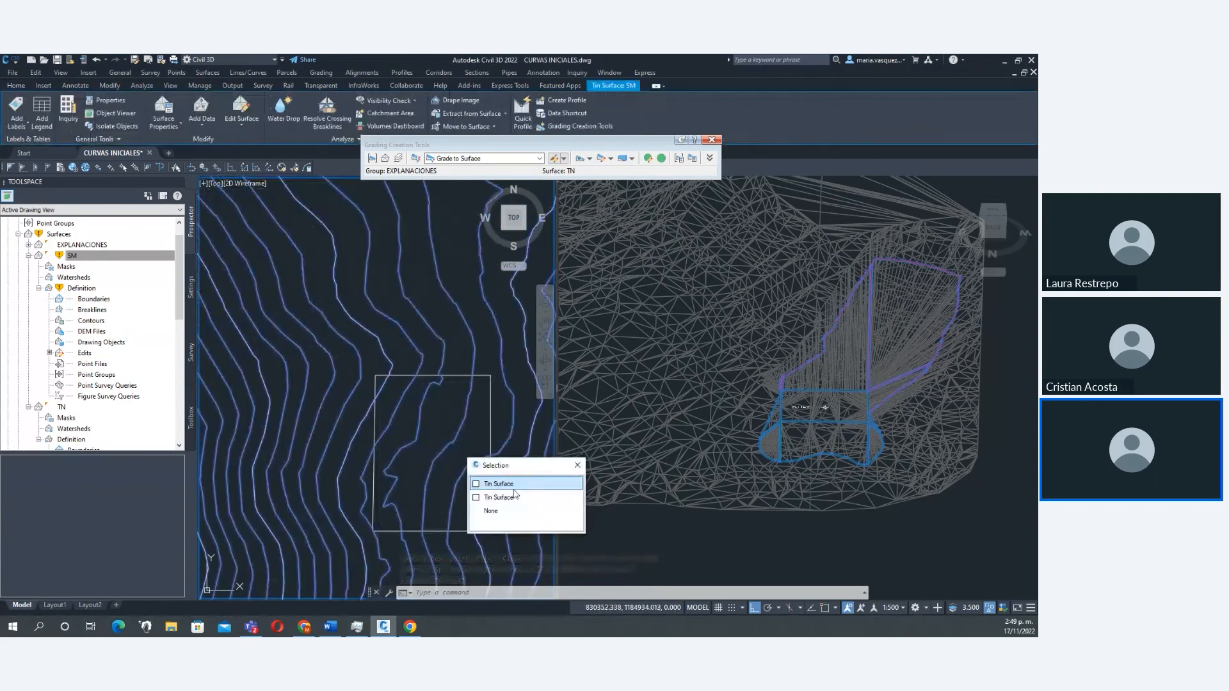
key(Escape)
key(Escape)
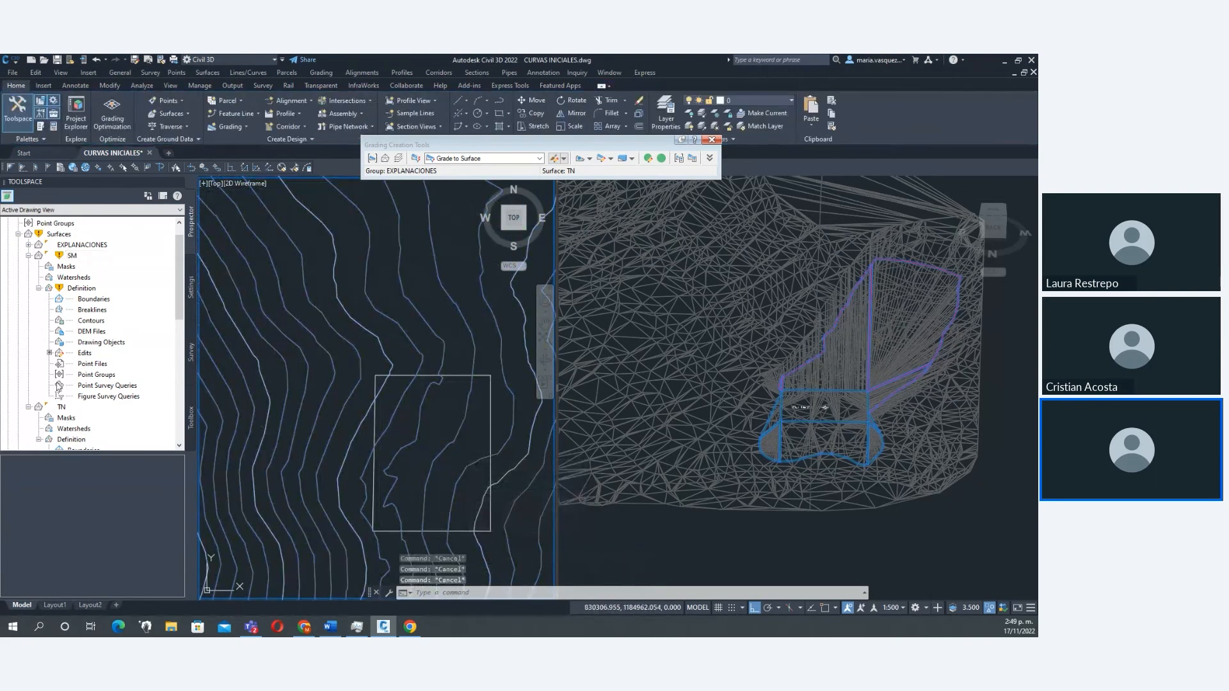
Select surface TN and add a spot elevation label near the centre of the new rectangle.
right_click(55, 413)
click(106, 320)
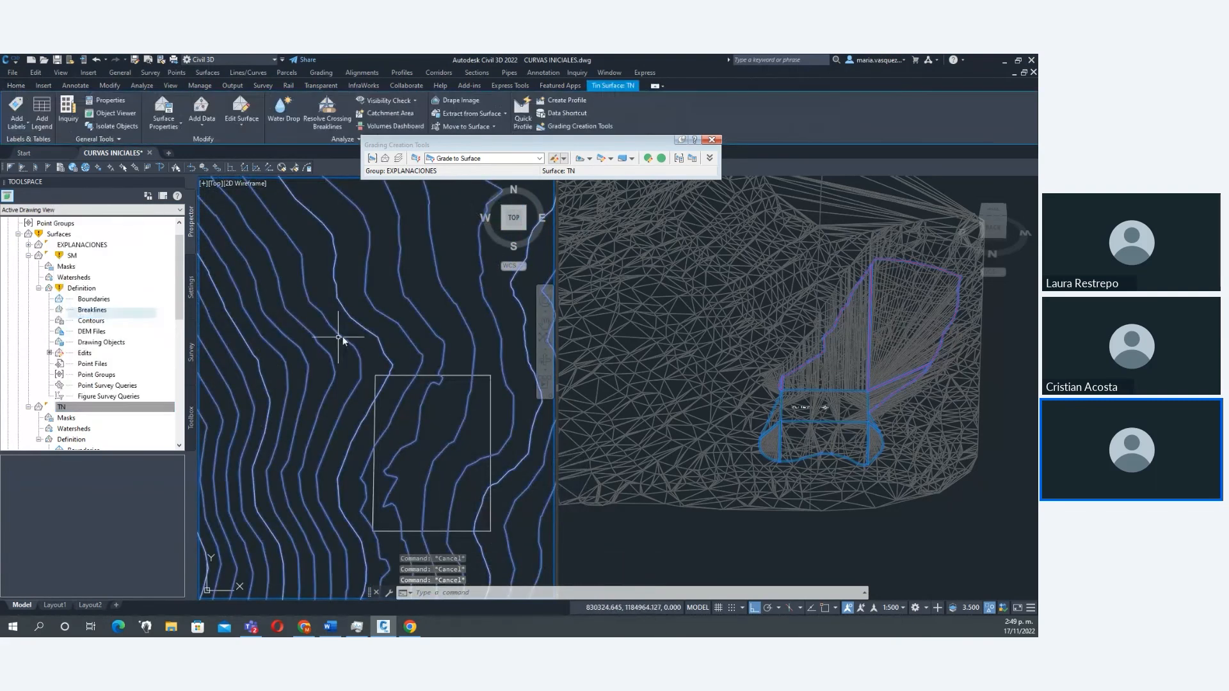
click(16, 121)
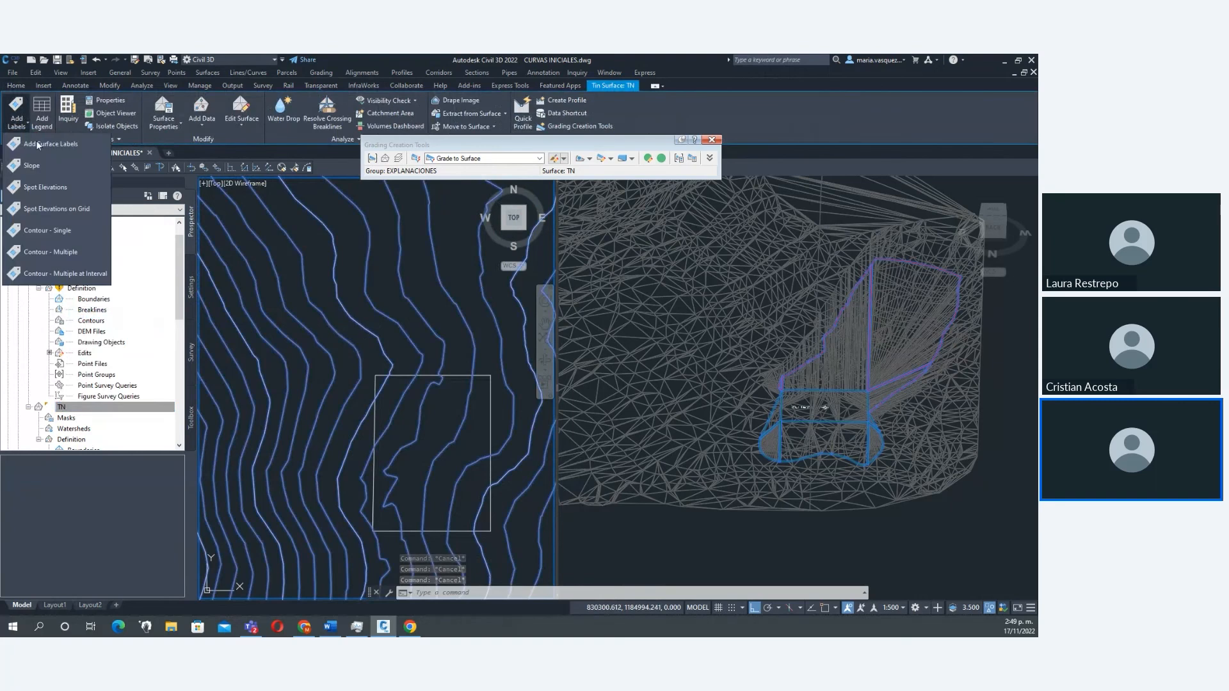
click(41, 188)
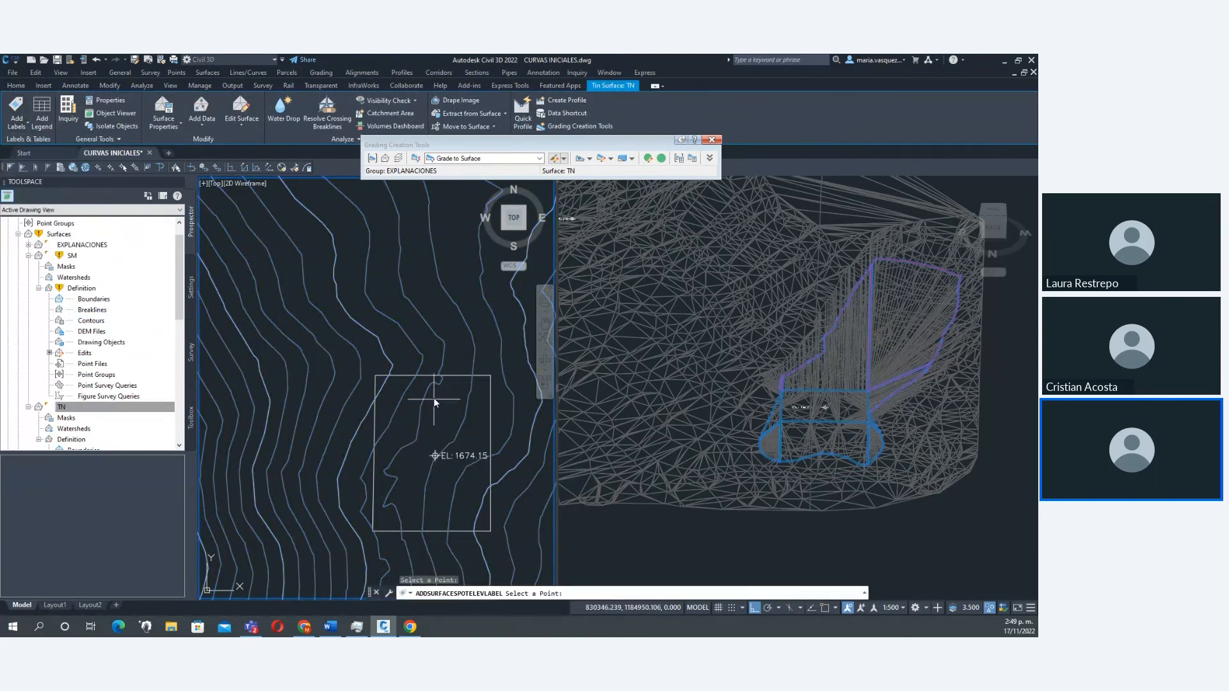
key(Escape)
key(Escape)
key(Escape)
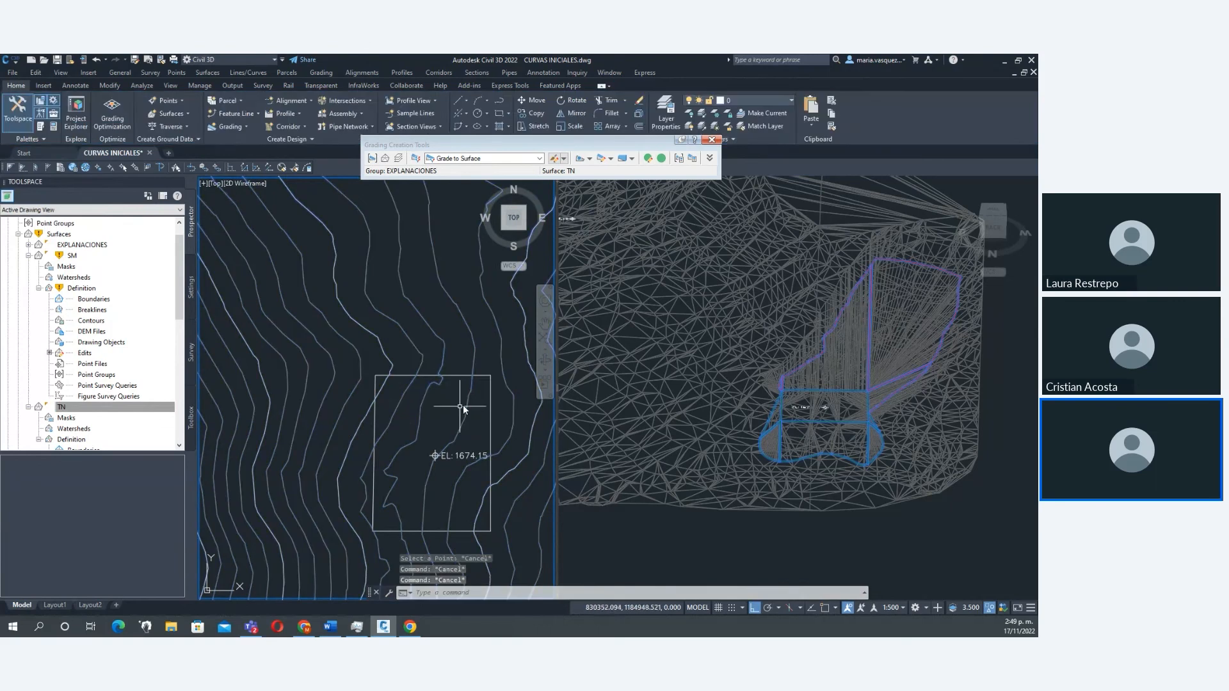
Select the new rectangle and show it from the NE Isometric direction in the 3D viewport.
click(448, 376)
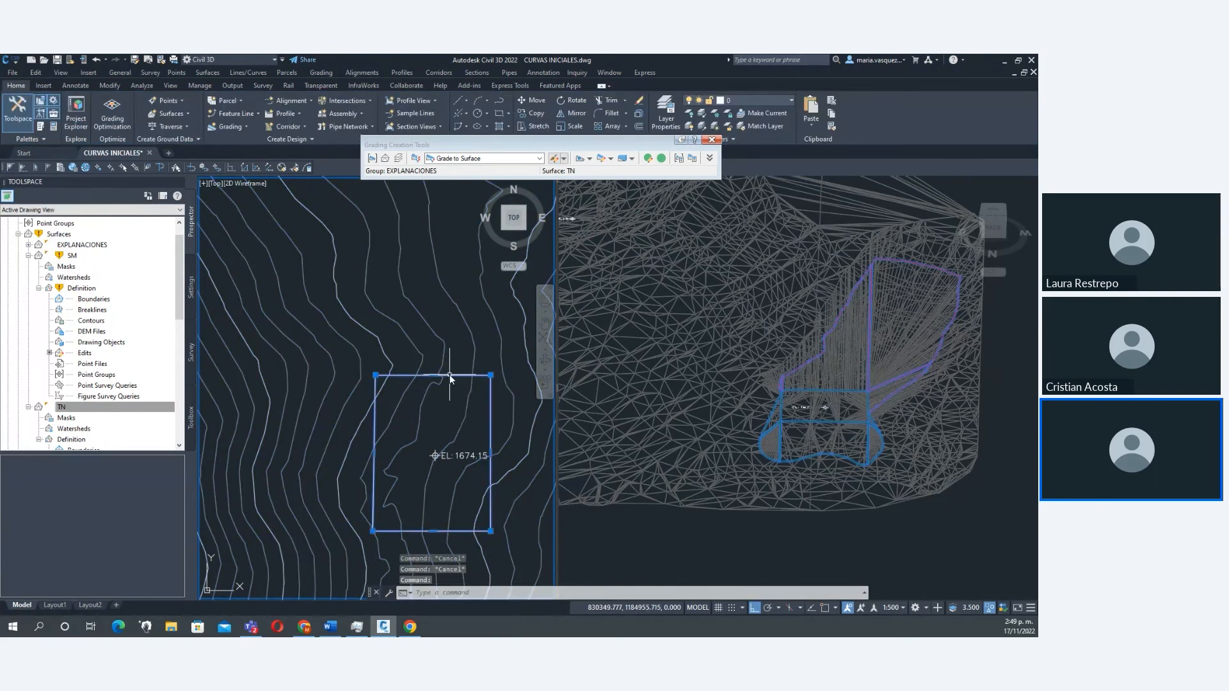
click(698, 411)
middle_drag(637, 399, 833, 452)
scroll(833, 452, down, 2)
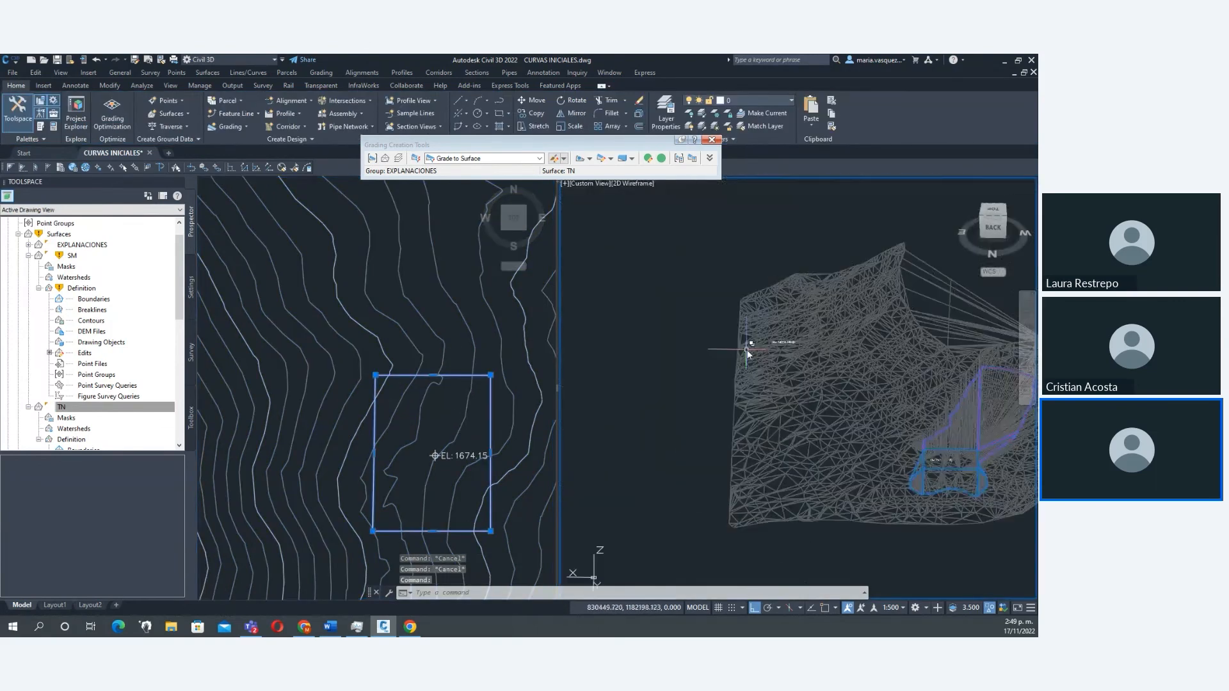
shift+middle_drag(744, 343, 774, 347)
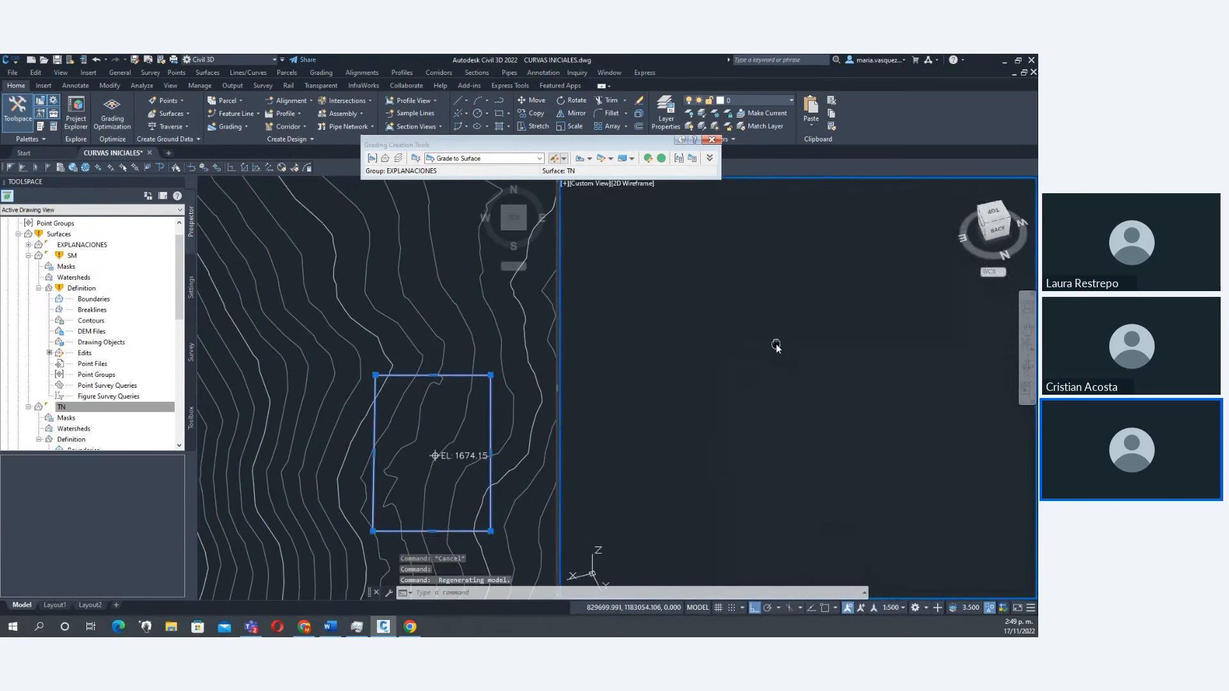
click(994, 226)
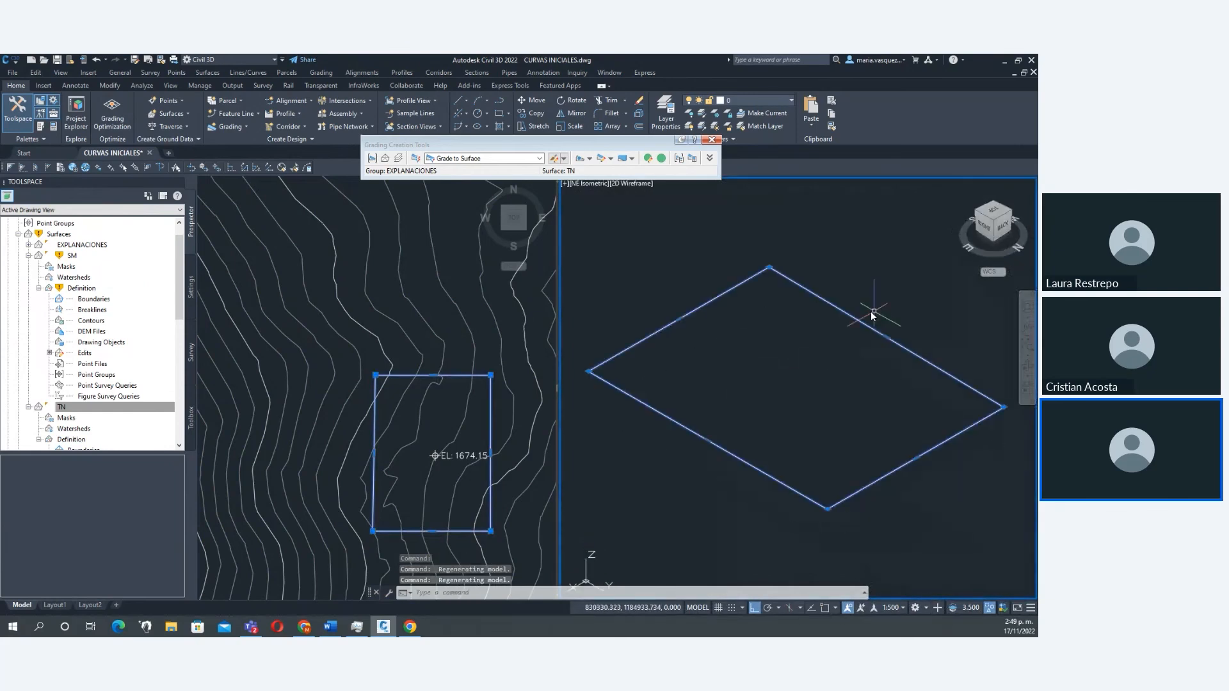
Deselect the rectangle and examine its spot elevation label against the terrain from the right side in the 3D viewport.
scroll(890, 301, down, 10)
key(Escape)
key(Escape)
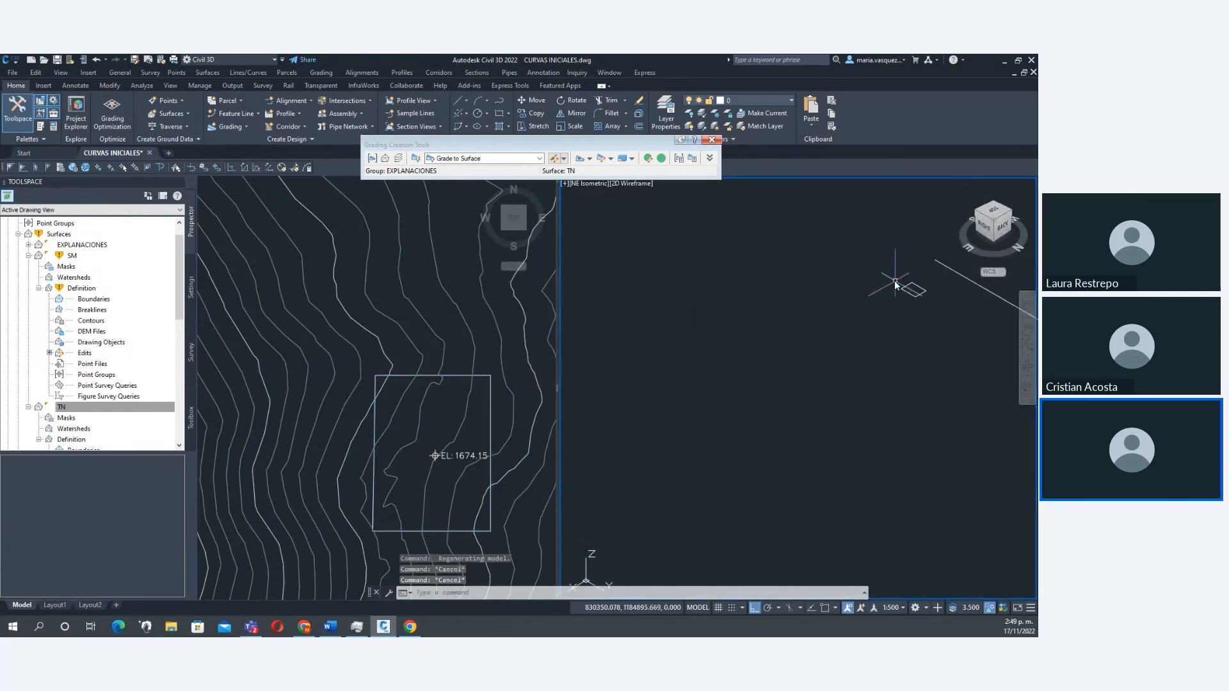
scroll(809, 310, up, 8)
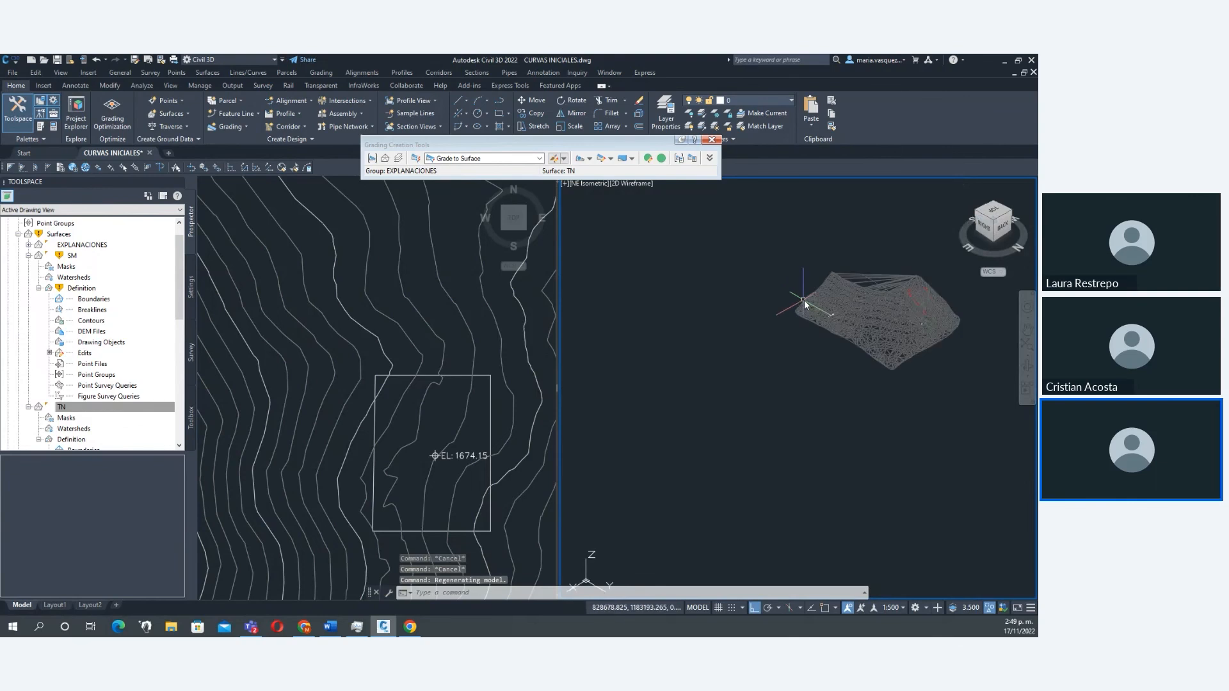
shift+middle_drag(809, 309, 848, 344)
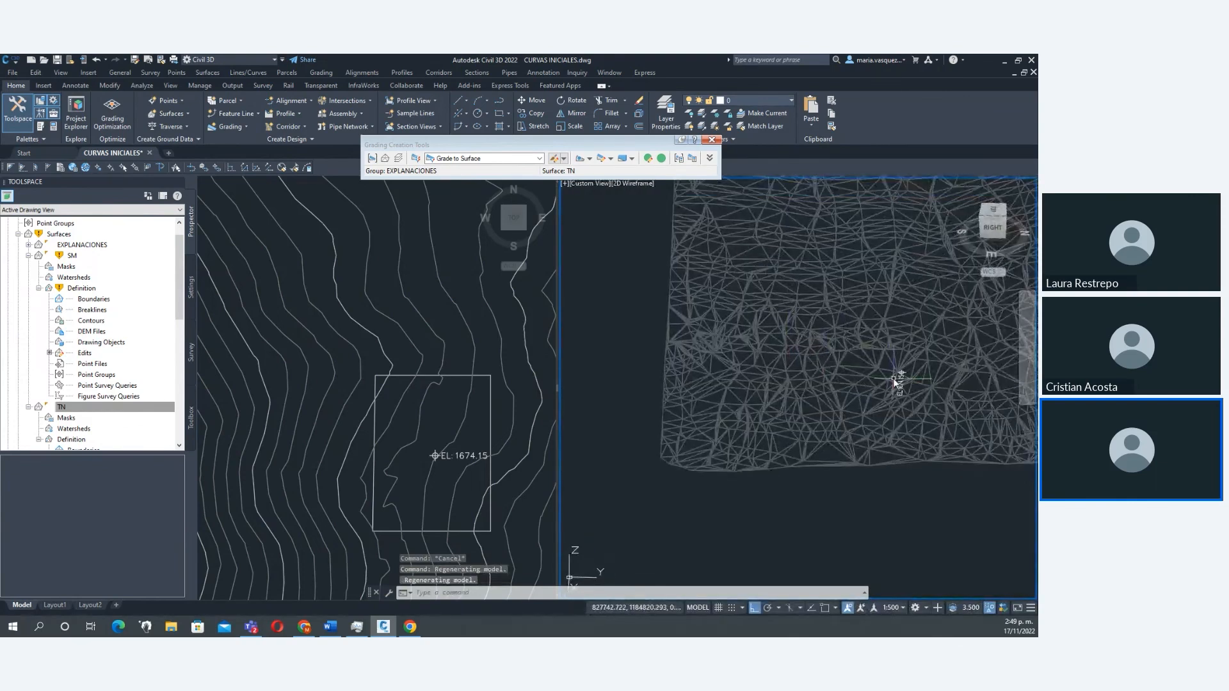
scroll(909, 385, up, 3)
middle_drag(924, 385, 951, 381)
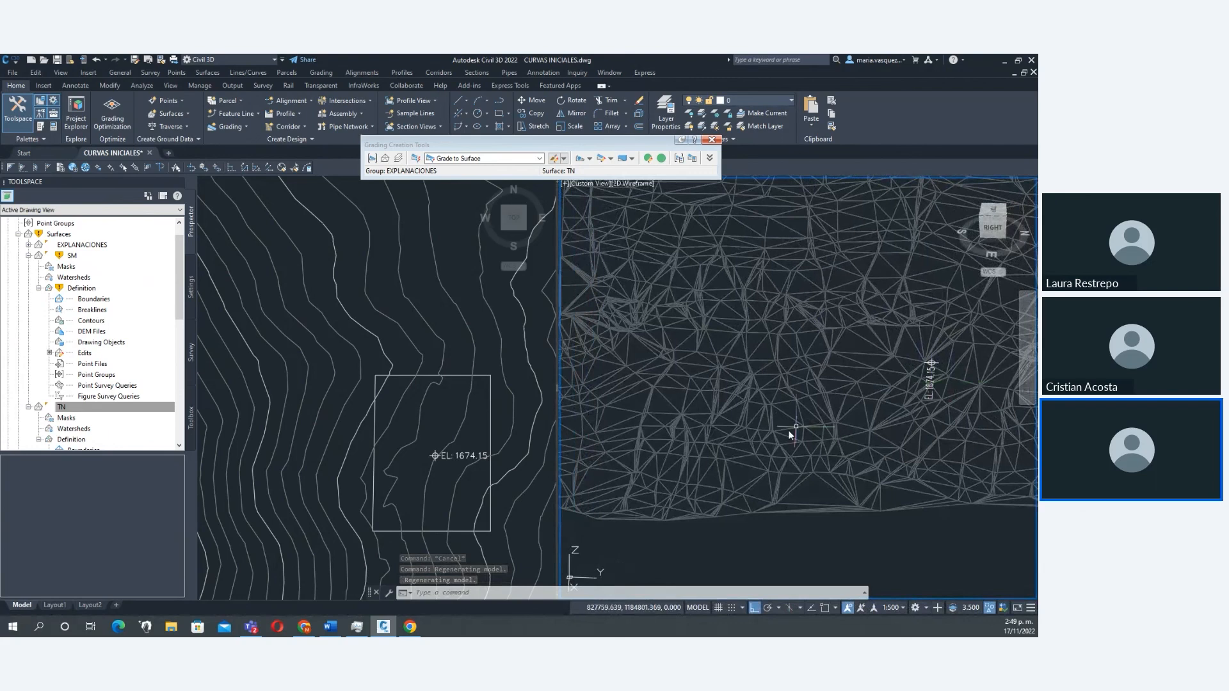
Set the southeast rectangle's elevation to 1675 in its properties and check its position on the terrain in 3D.
click(448, 410)
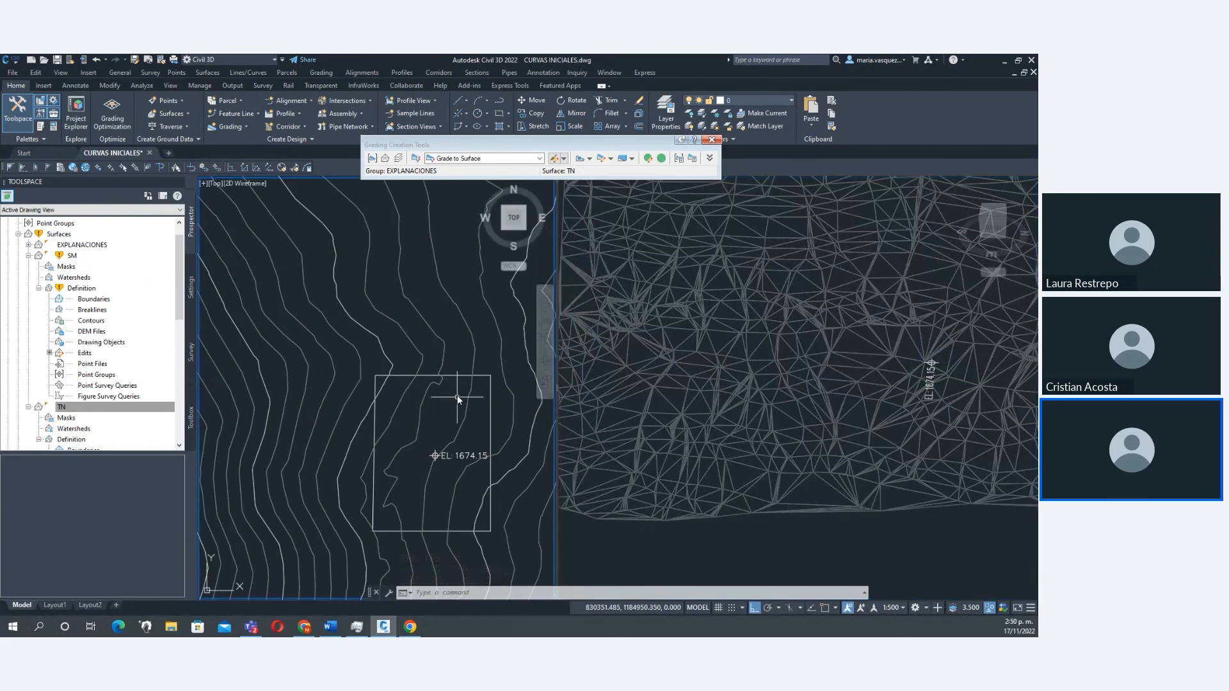
click(458, 374)
right_click(299, 353)
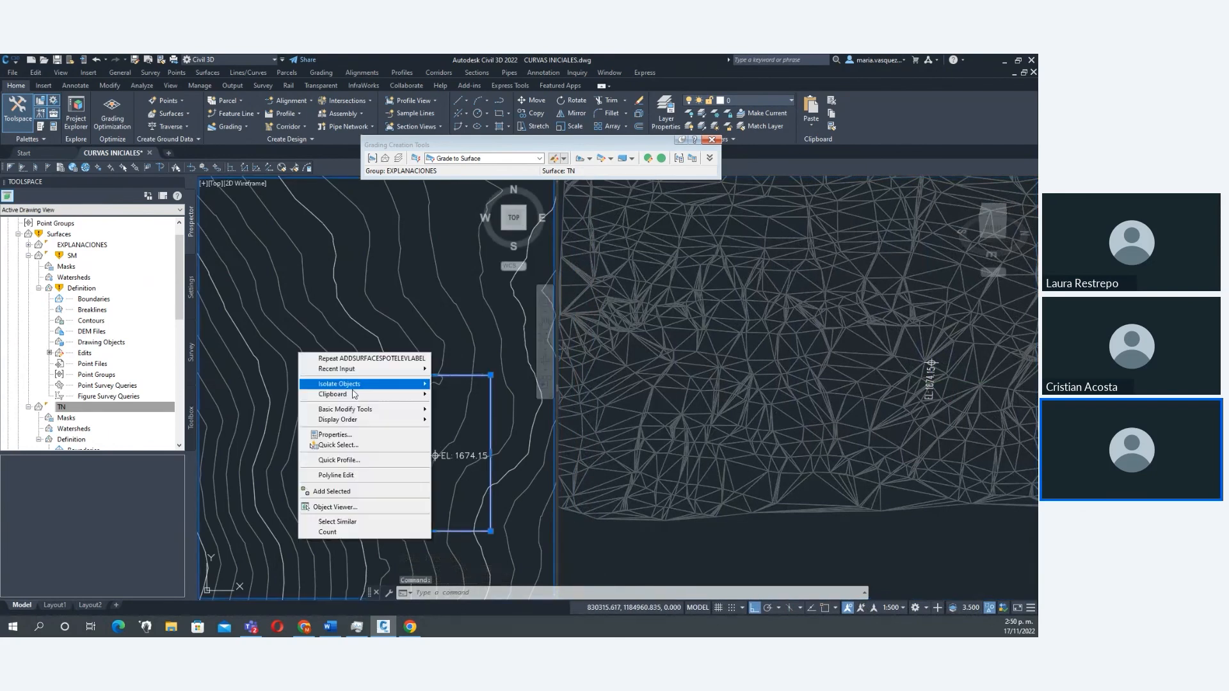
click(354, 435)
click(122, 413)
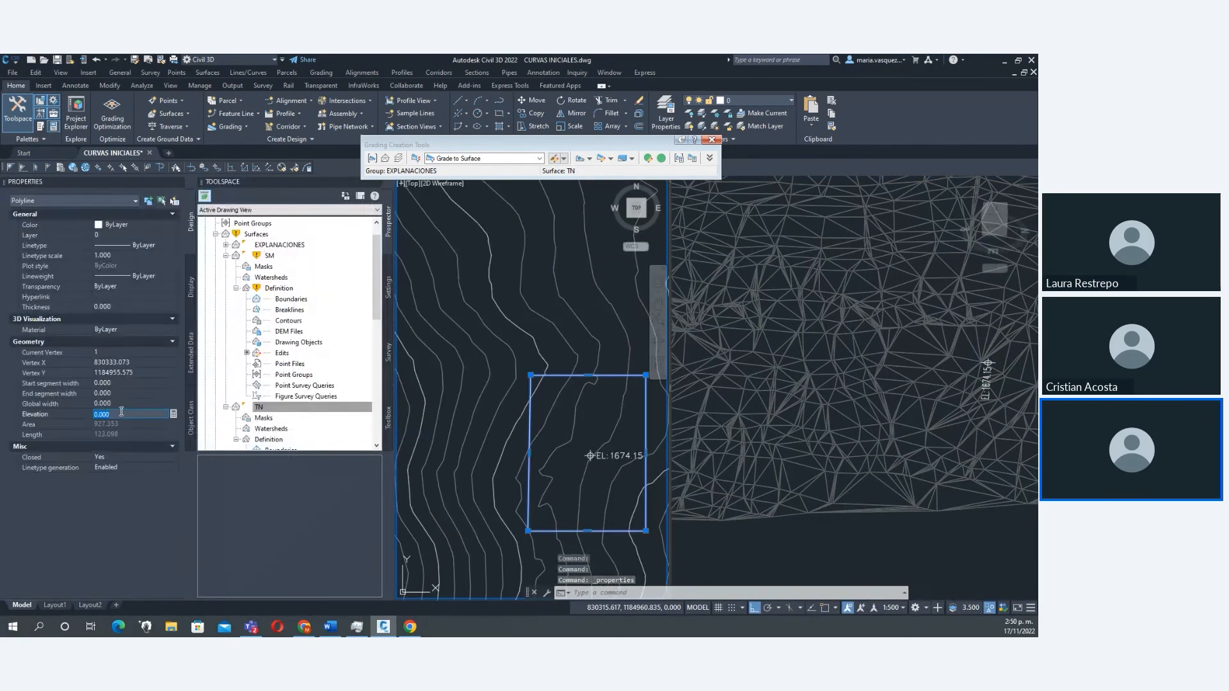
text(1675)
key(Return)
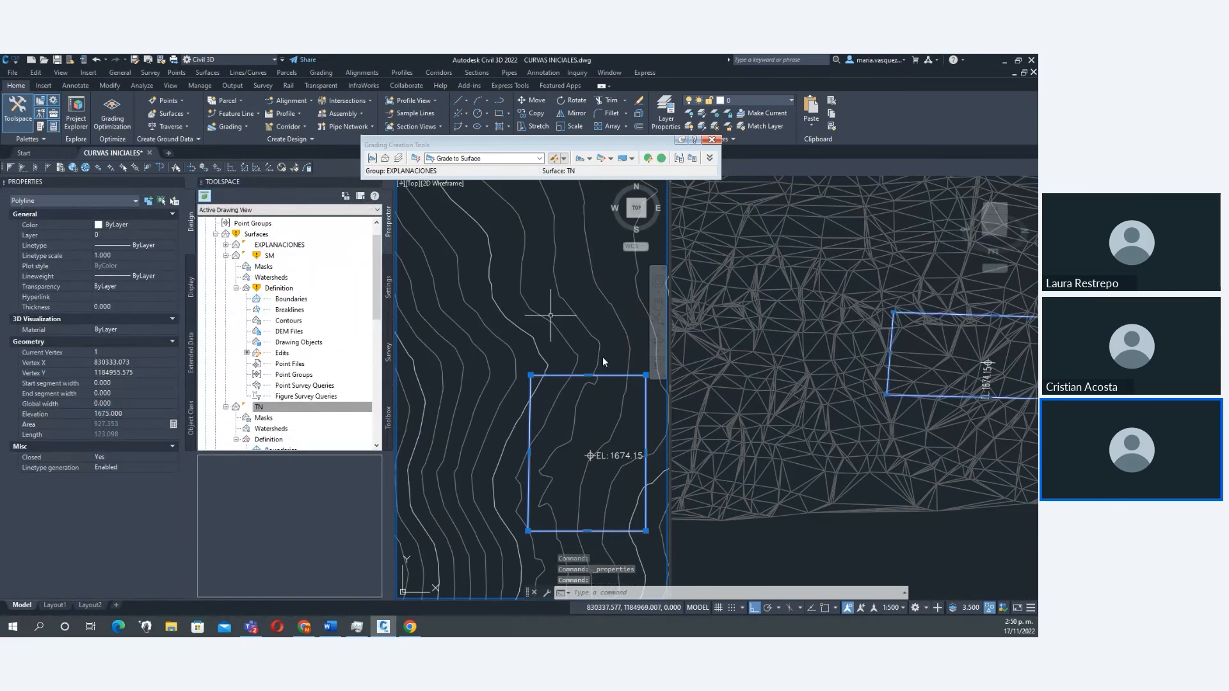
click(808, 451)
scroll(935, 417, down, 2)
middle_drag(938, 417, 822, 457)
key(Escape)
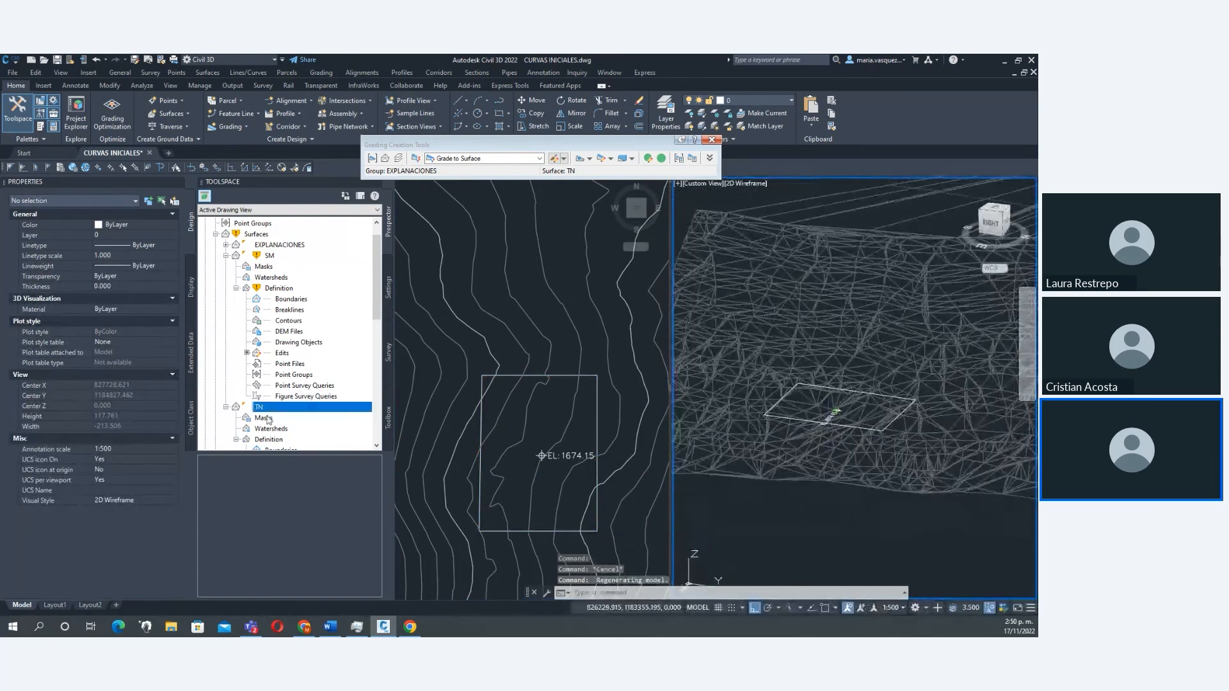
Set the southeast rectangle's elevation to 1672 and inspect how it sits within the terrain in the 3D viewport.
click(574, 385)
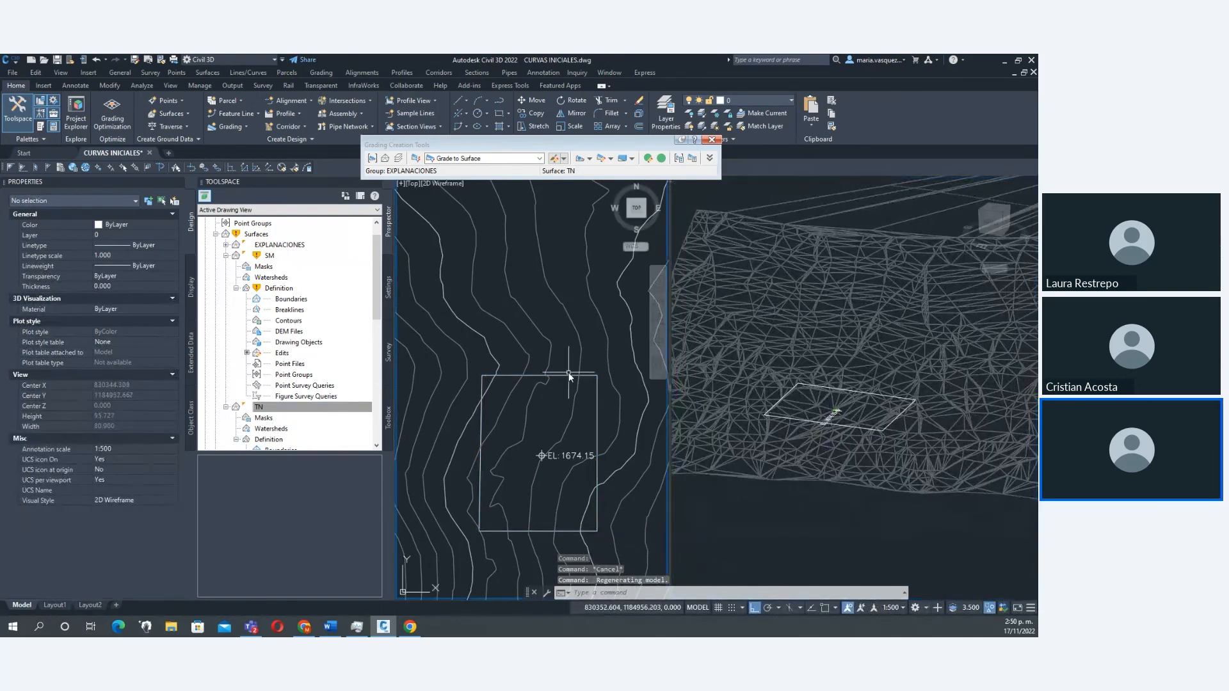
click(569, 374)
click(125, 413)
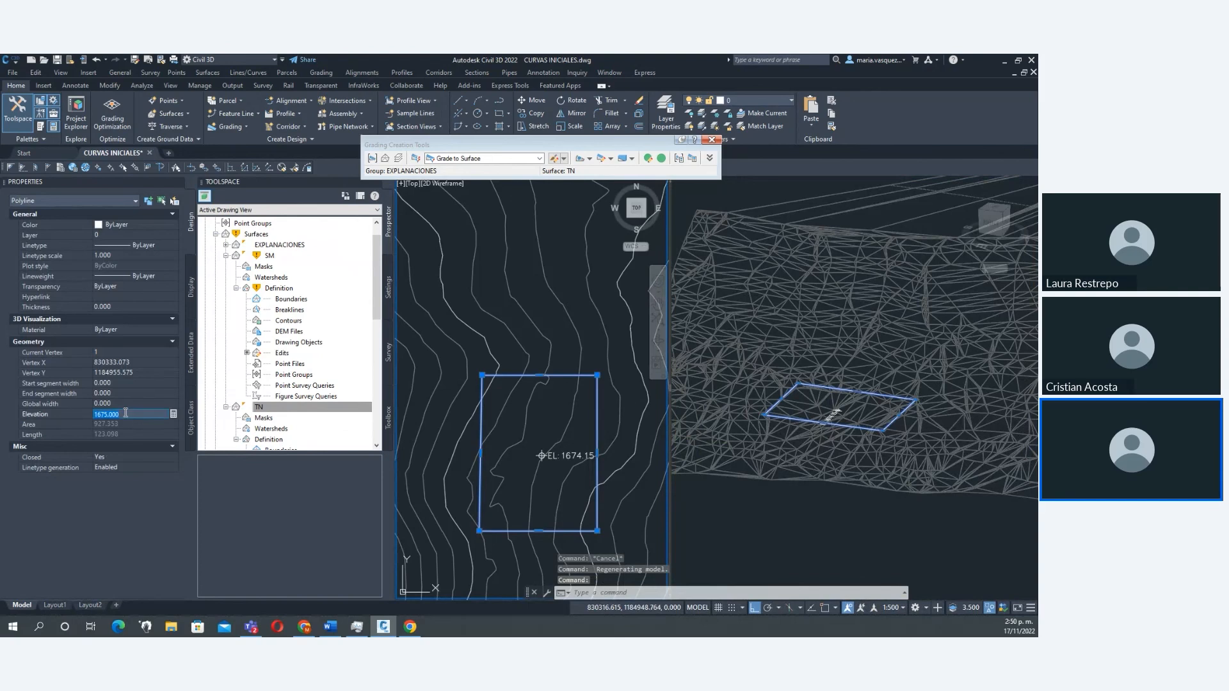
text(1672)
key(Return)
click(814, 585)
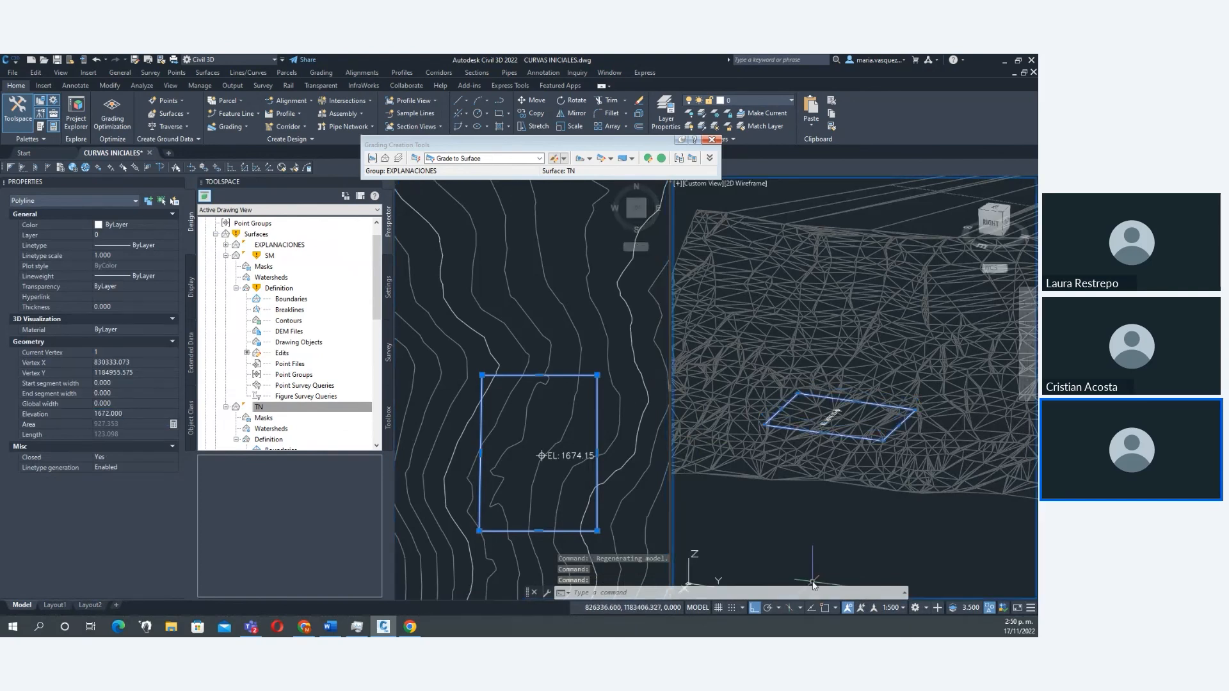
click(766, 512)
key(Escape)
shift+middle_drag(823, 498, 858, 452)
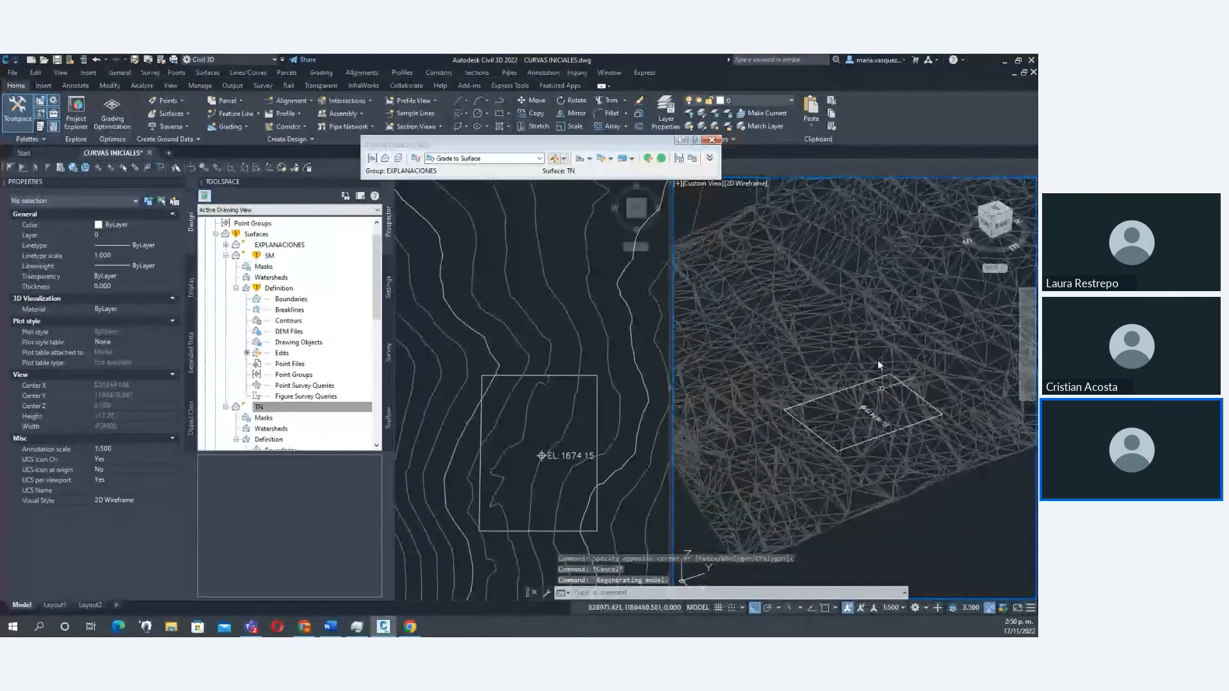
scroll(880, 363, down, 2)
Close the object properties and set the grading criteria to Grade to Distance.
click(590, 354)
scroll(589, 353, down, 2)
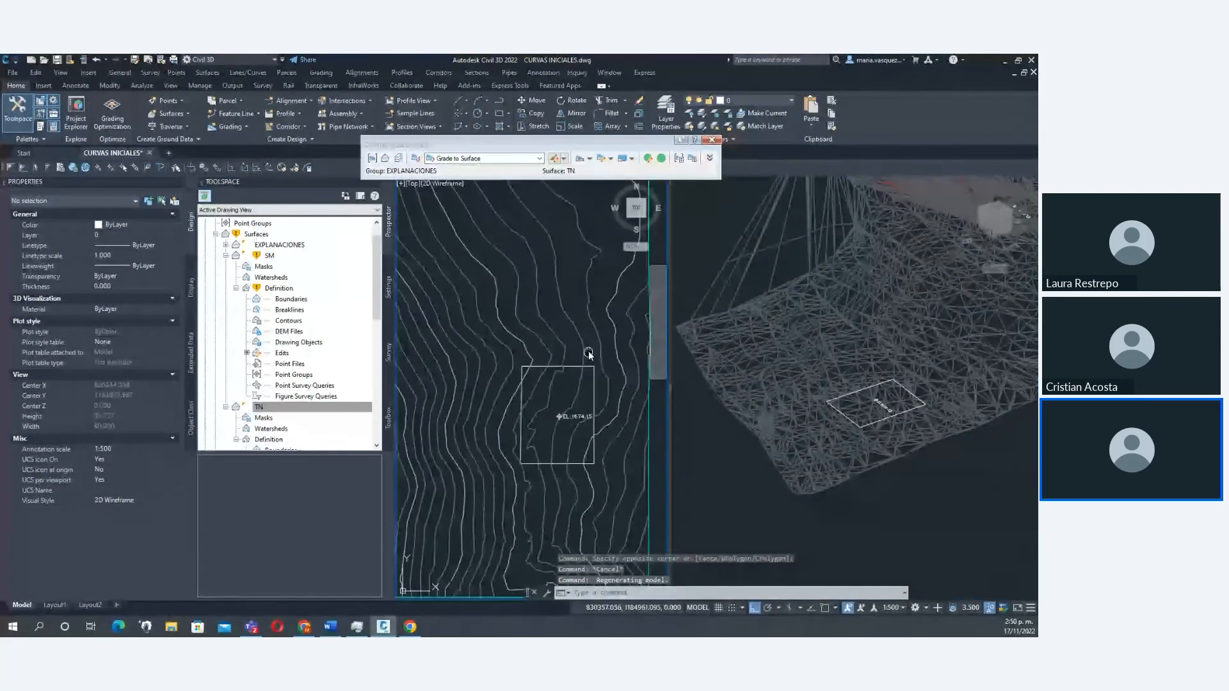
click(181, 183)
click(540, 158)
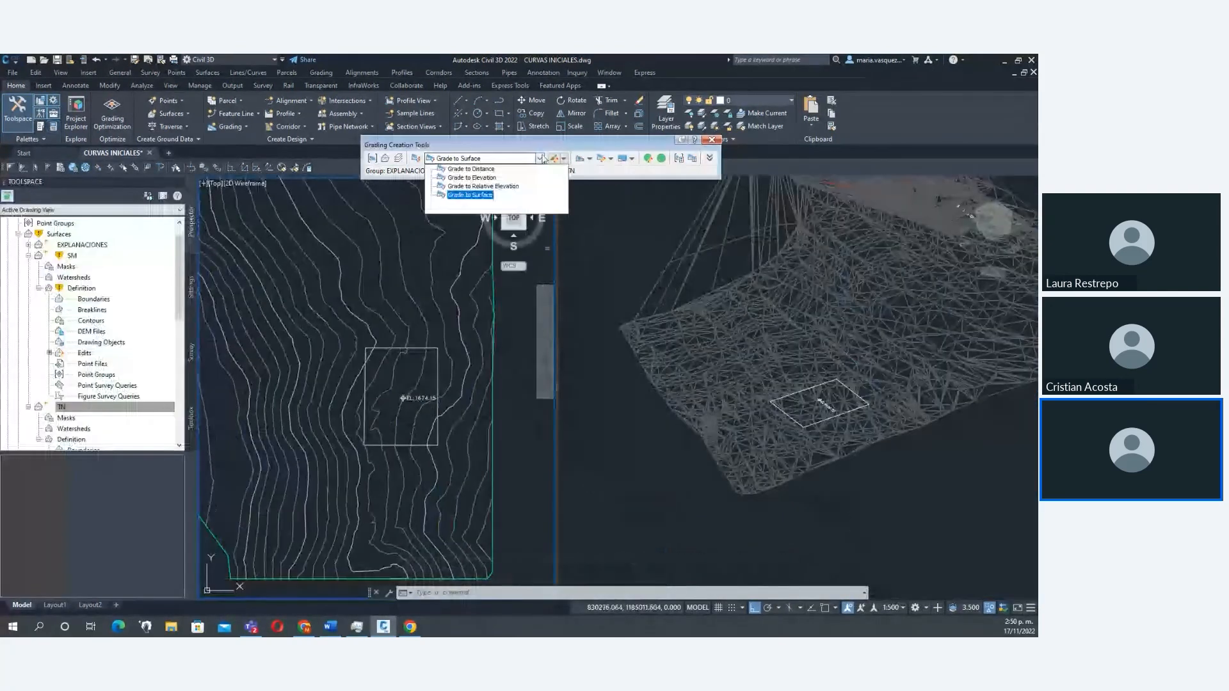
click(481, 170)
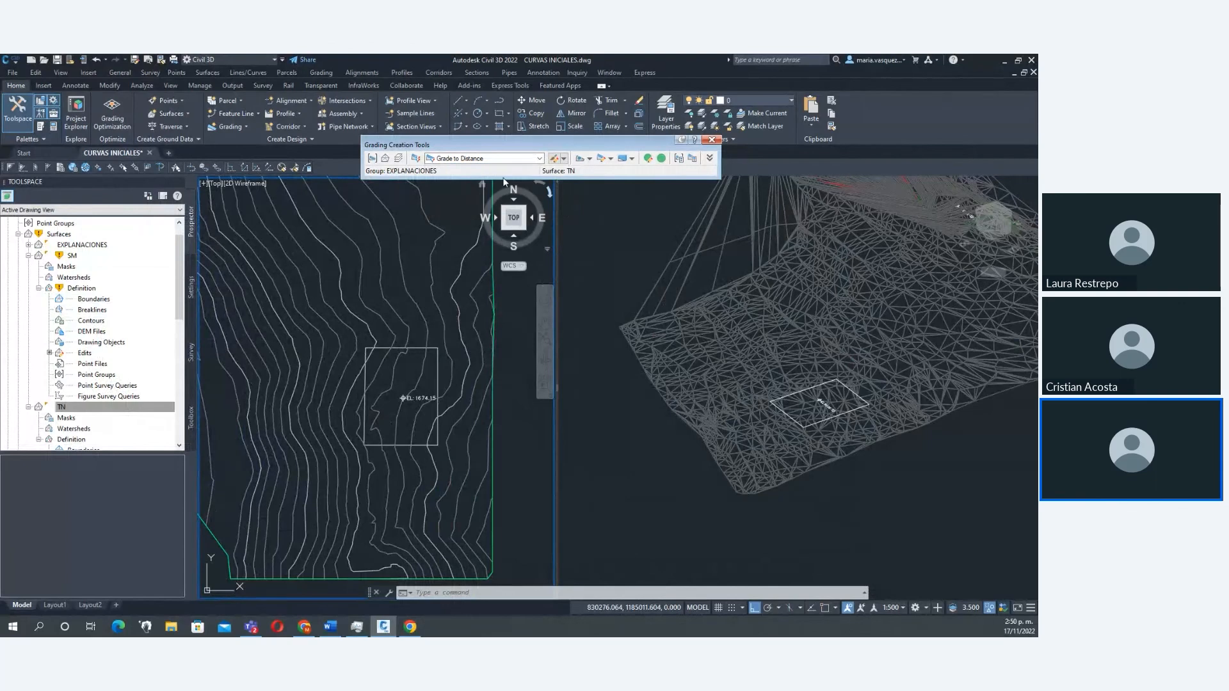
Start Create Grading on the southeast rectangle, converting it to a feature line in Site 1 with Erase existing entities turned off.
click(590, 158)
click(616, 171)
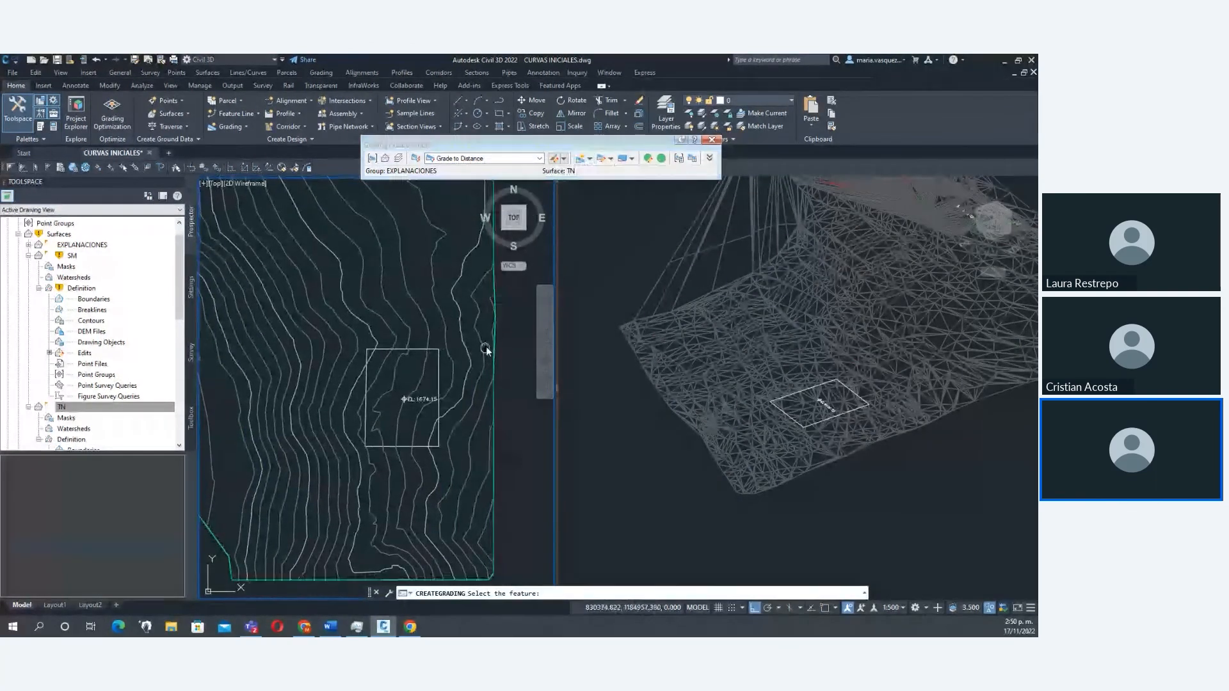
middle_drag(486, 347, 513, 358)
scroll(426, 362, up, 2)
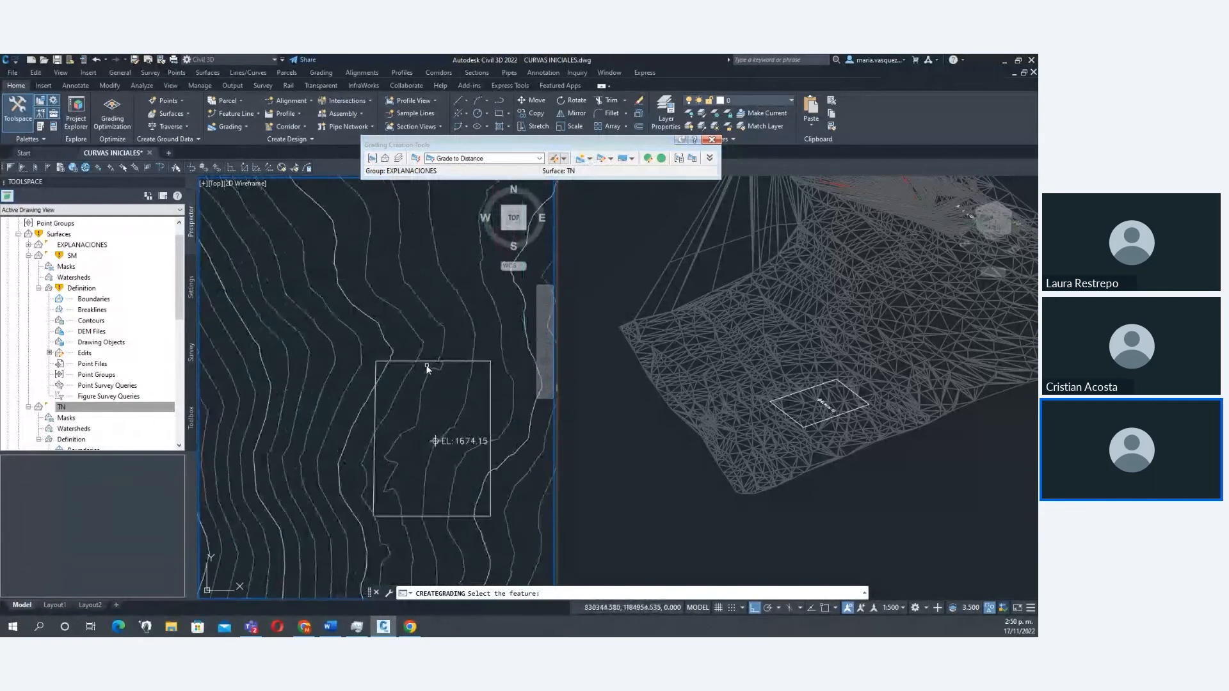
click(425, 362)
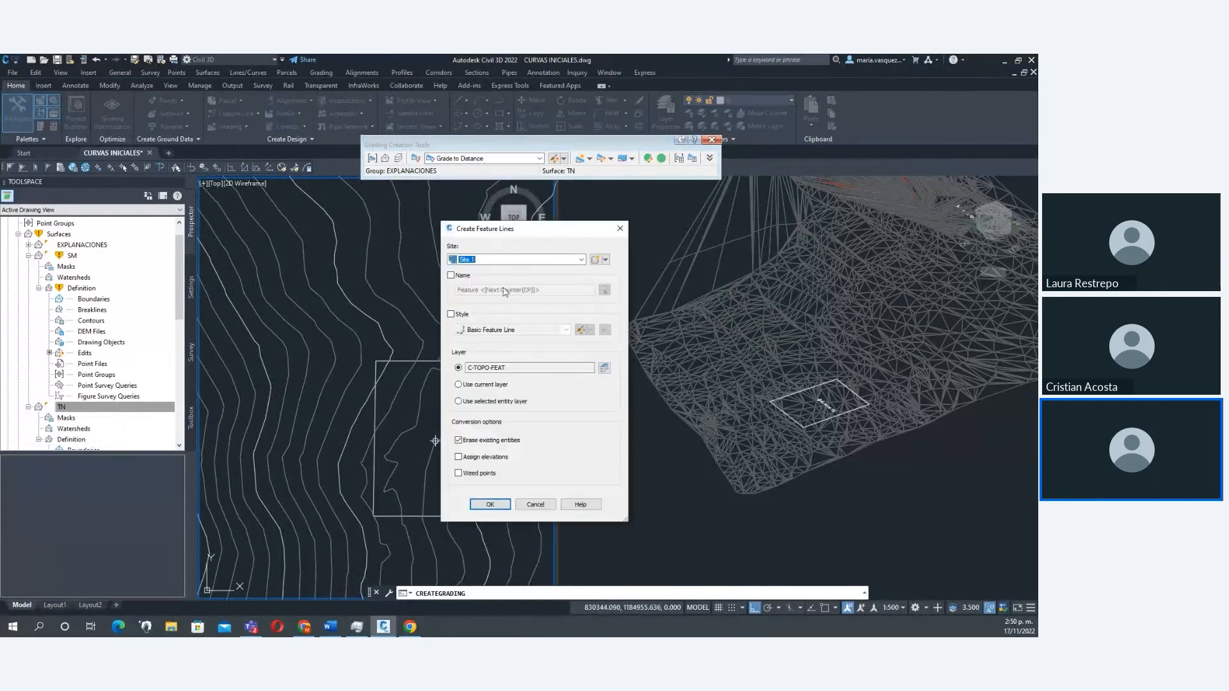
click(458, 440)
click(502, 510)
Grade outward along the rectangle's entire length to a distance of 3 m at a 2:1 slope, and end the command.
middle_drag(479, 378, 444, 389)
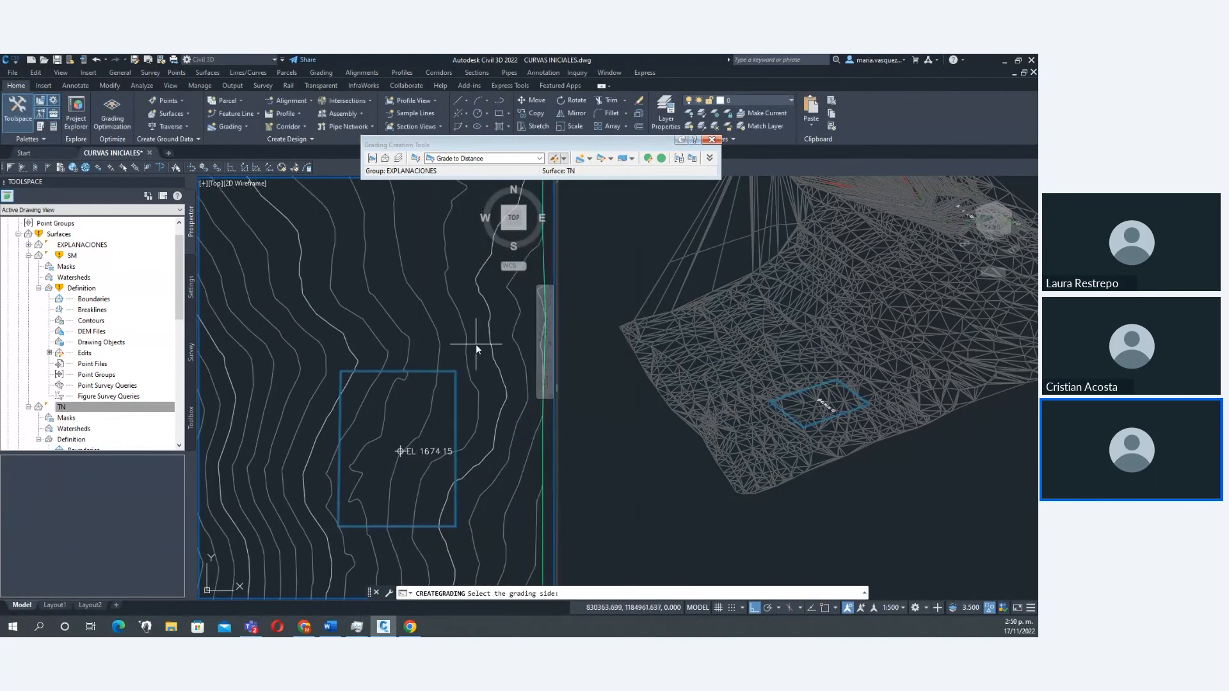
click(446, 324)
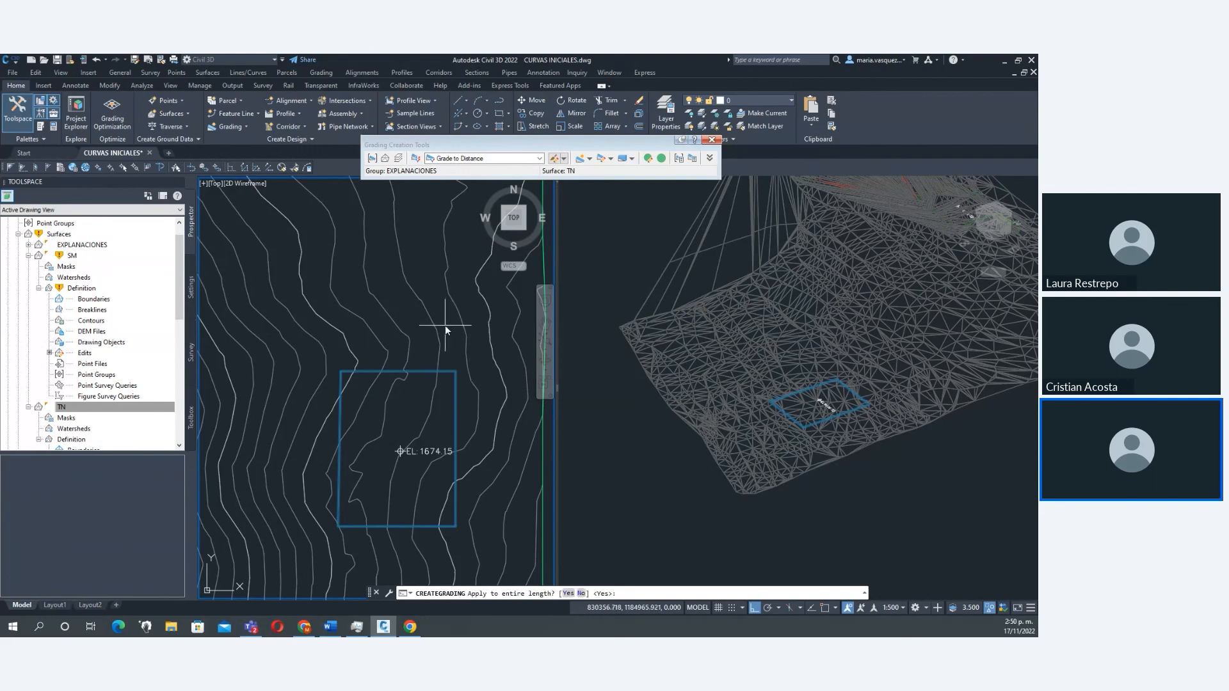
click(570, 594)
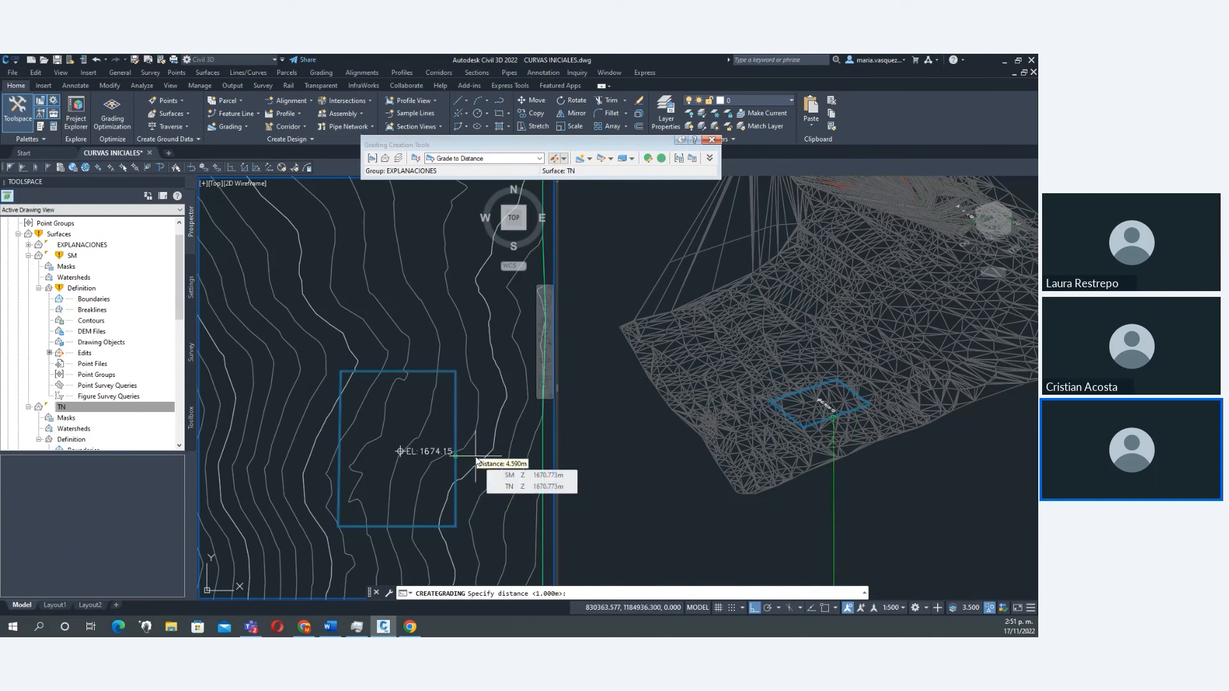
text(3)
key(Return)
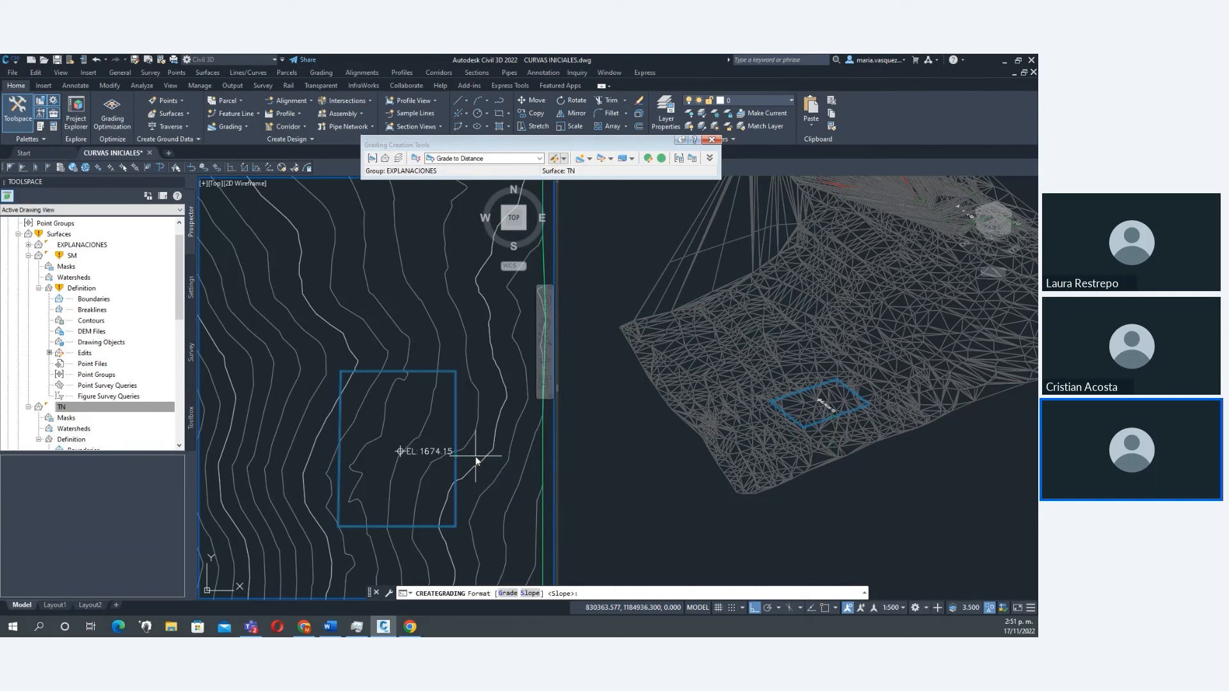
click(531, 594)
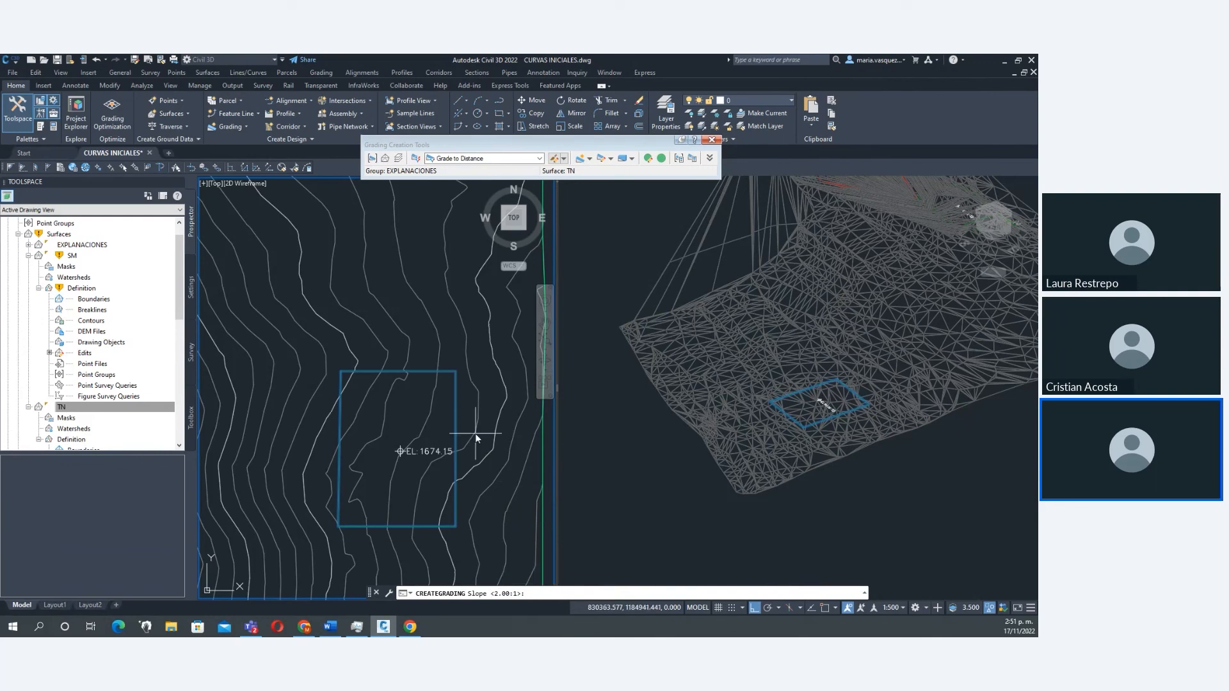
key(Return)
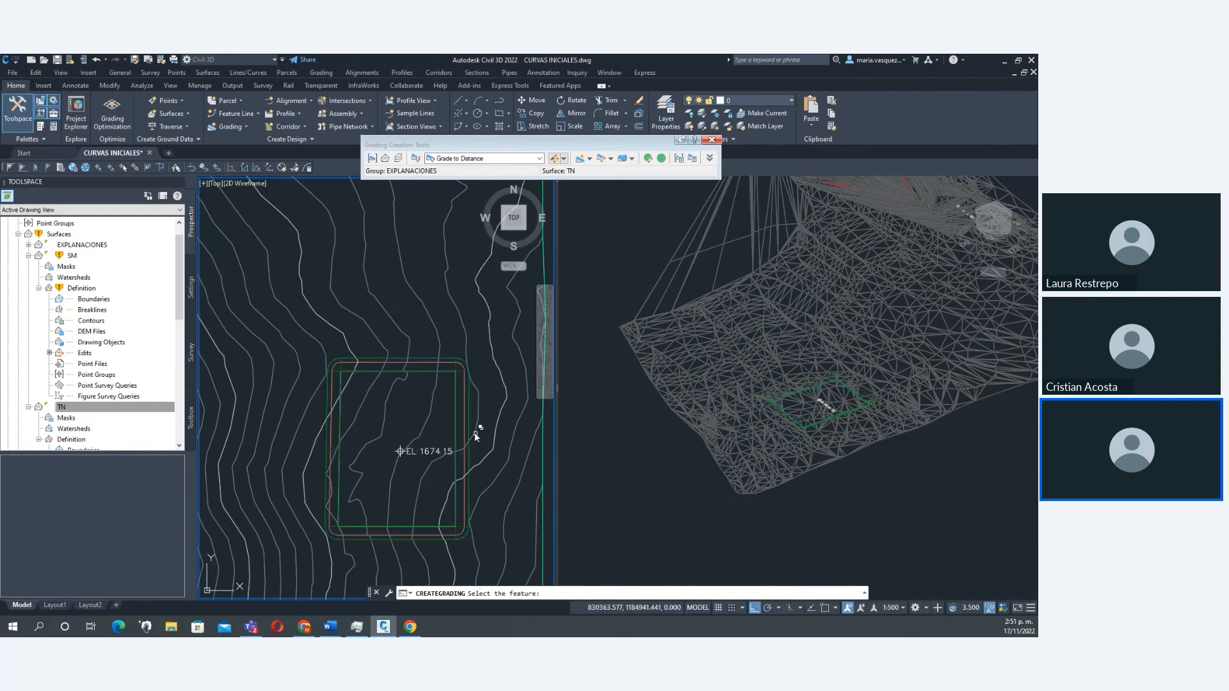
middle_drag(493, 451, 495, 442)
key(Escape)
scroll(491, 415, down, 3)
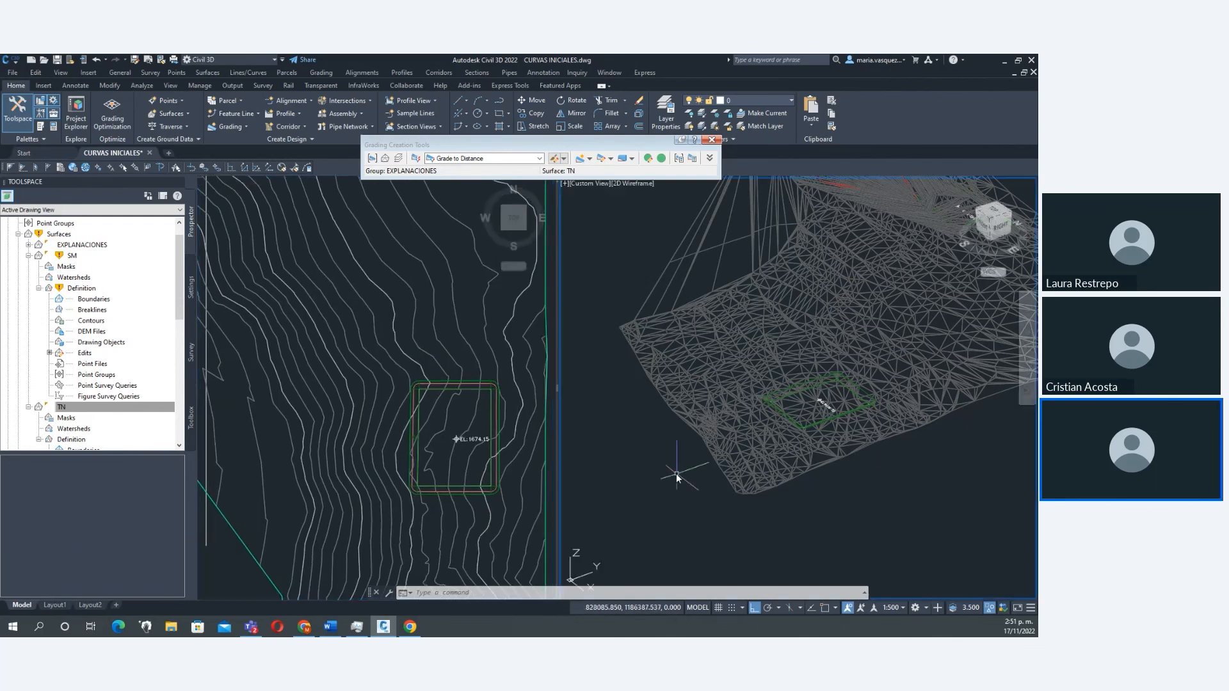
Create a grading infill inside the new southeast rectangle.
click(589, 158)
click(611, 204)
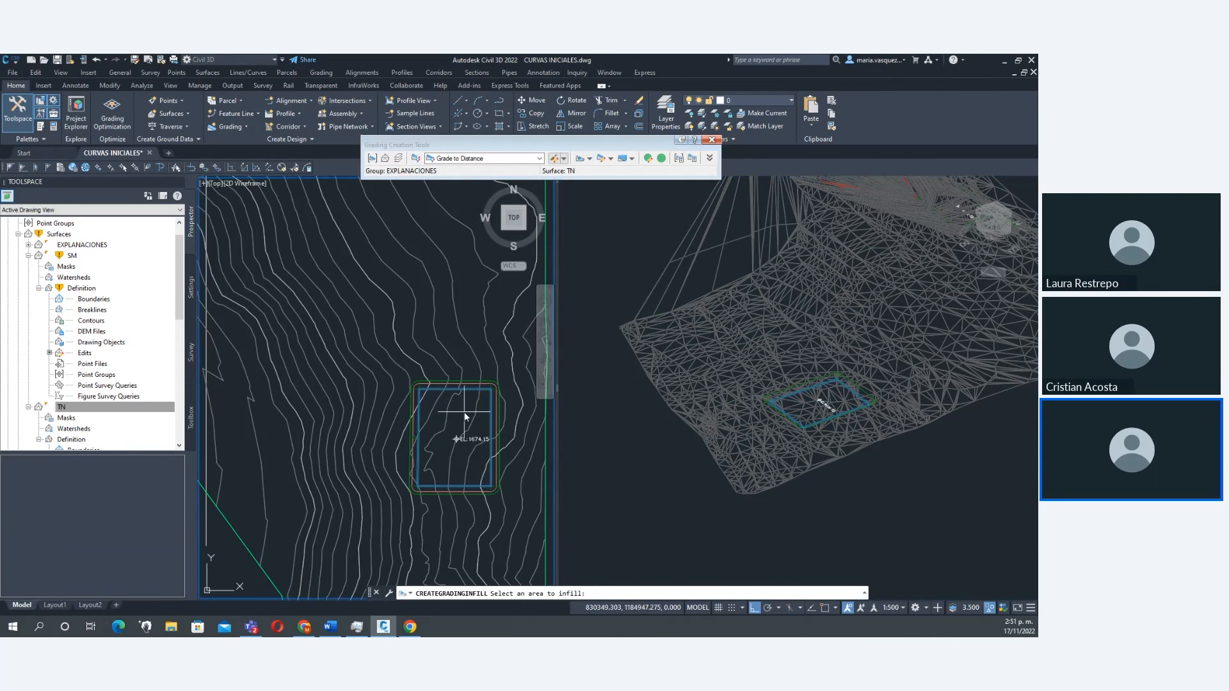
click(444, 410)
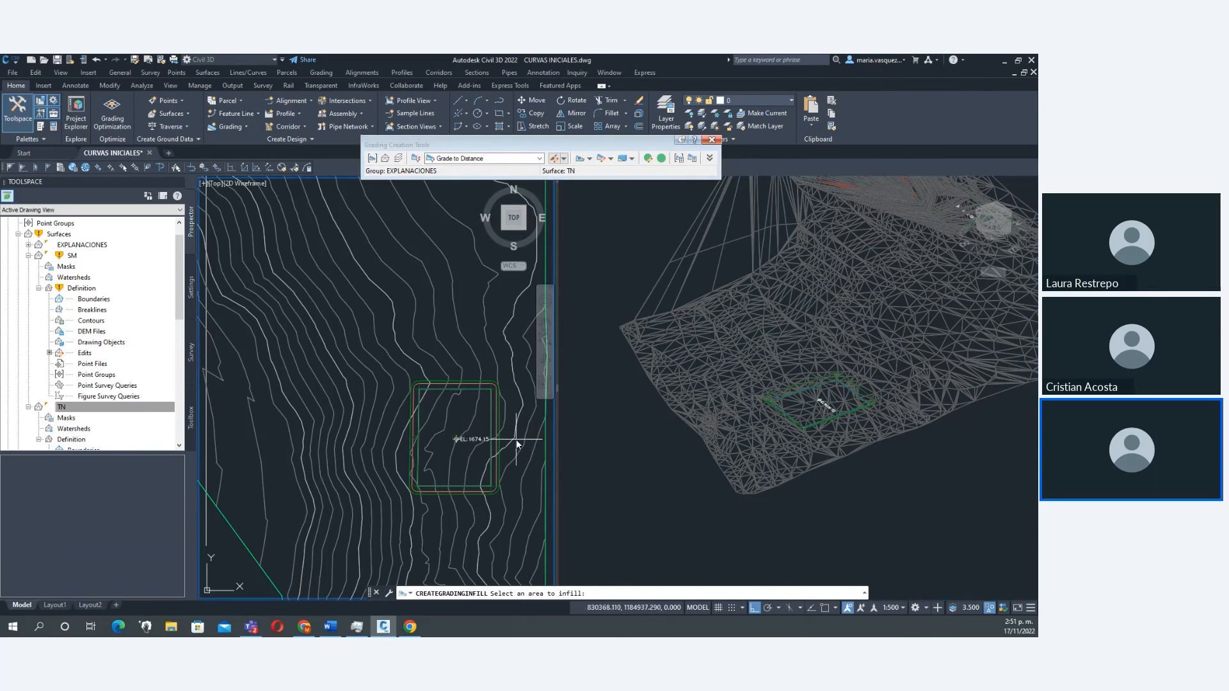
key(Return)
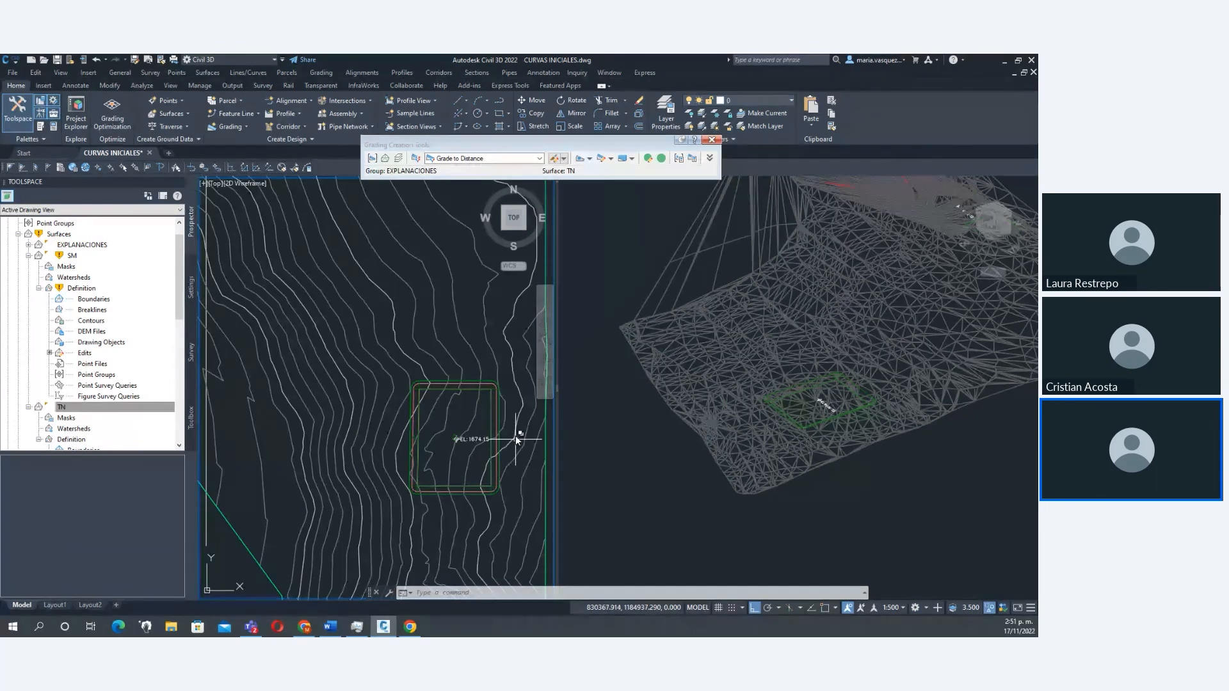
middle_drag(516, 436, 455, 439)
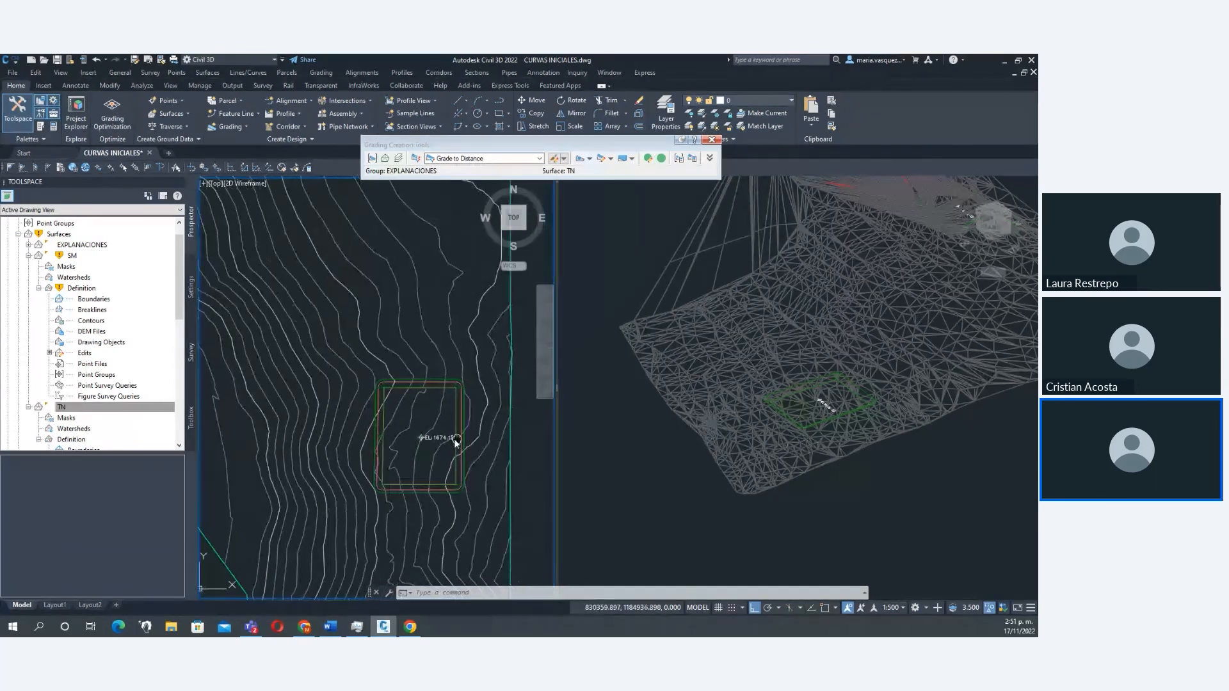
Open the EXPLANACIONES surface in an enlarged Object Viewer and examine the new southeast platform up close.
click(454, 439)
right_click(589, 375)
click(622, 526)
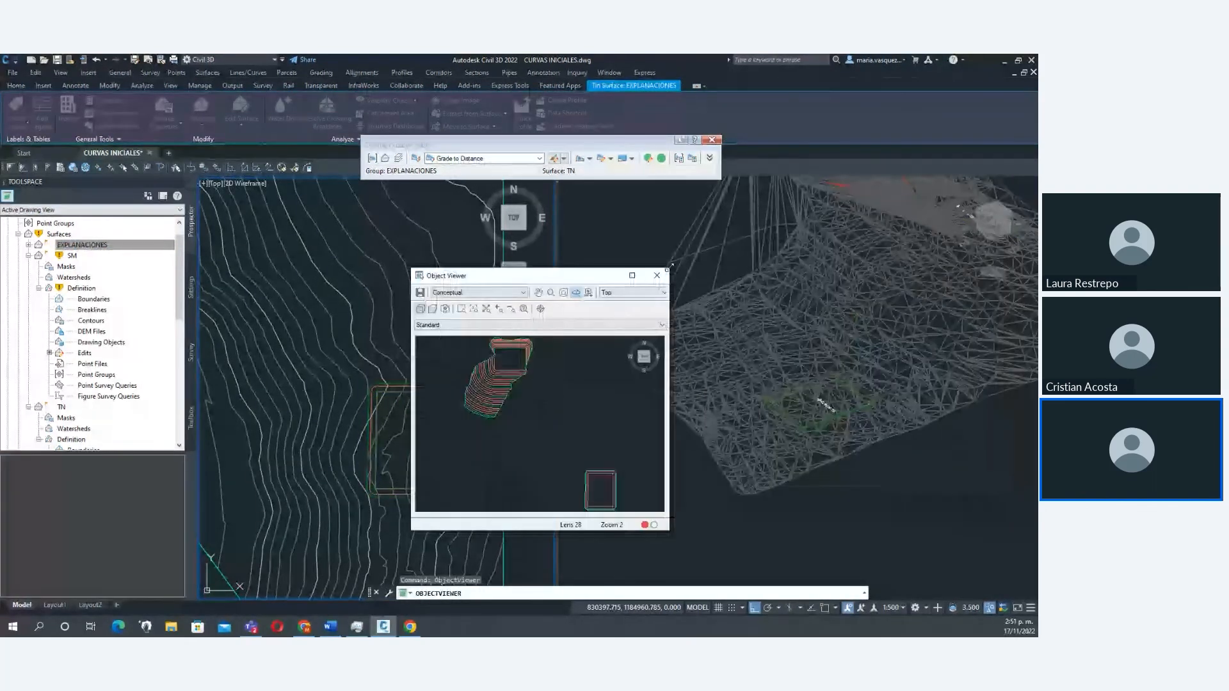
drag(669, 269, 816, 170)
drag(634, 384, 599, 365)
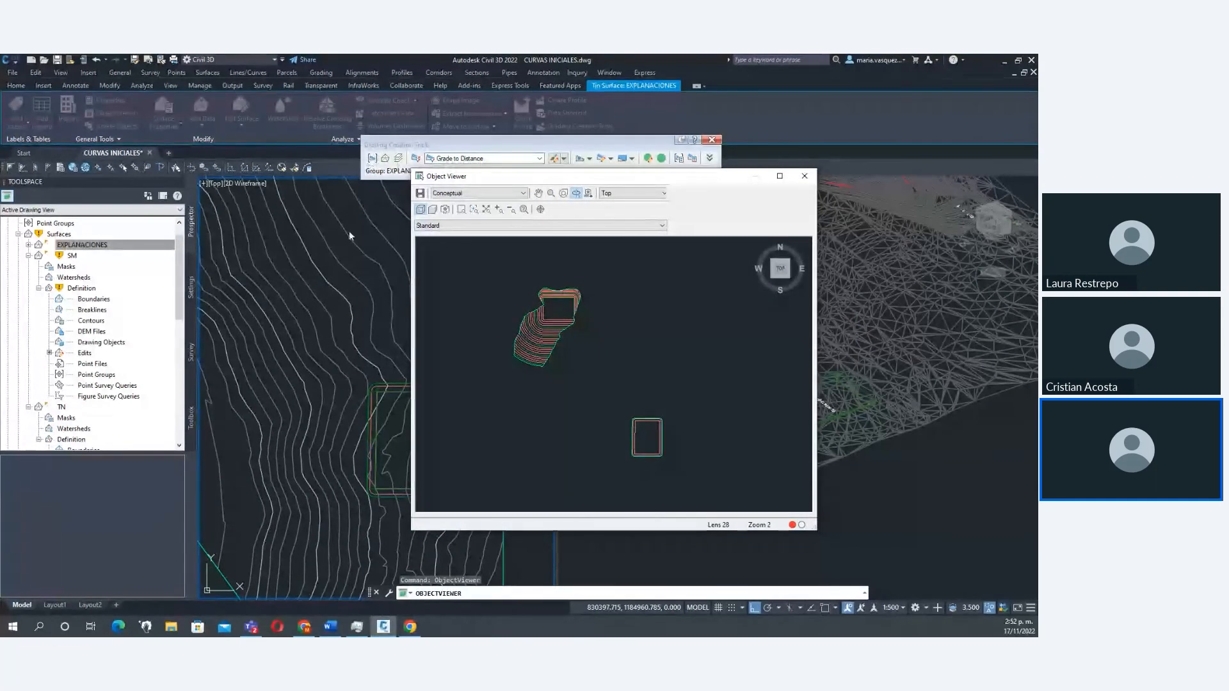
scroll(686, 448, up, 2)
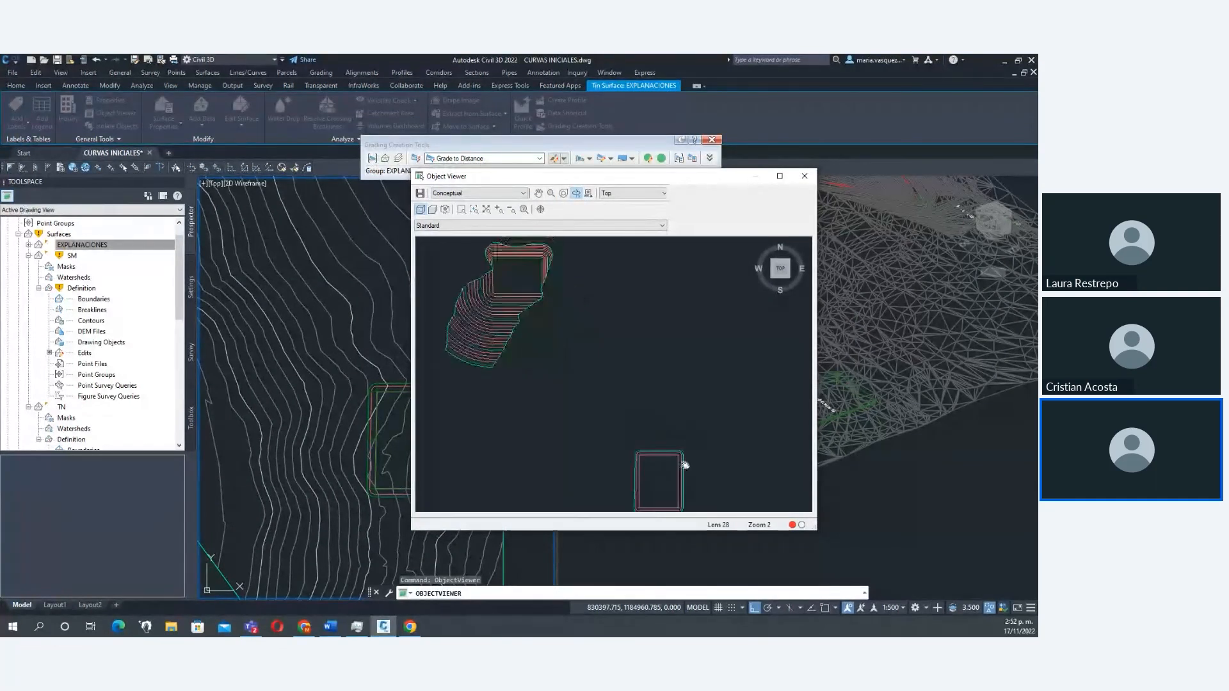
middle_drag(685, 465, 638, 416)
scroll(639, 466, up, 2)
middle_drag(639, 462, 611, 376)
scroll(634, 392, down, 1)
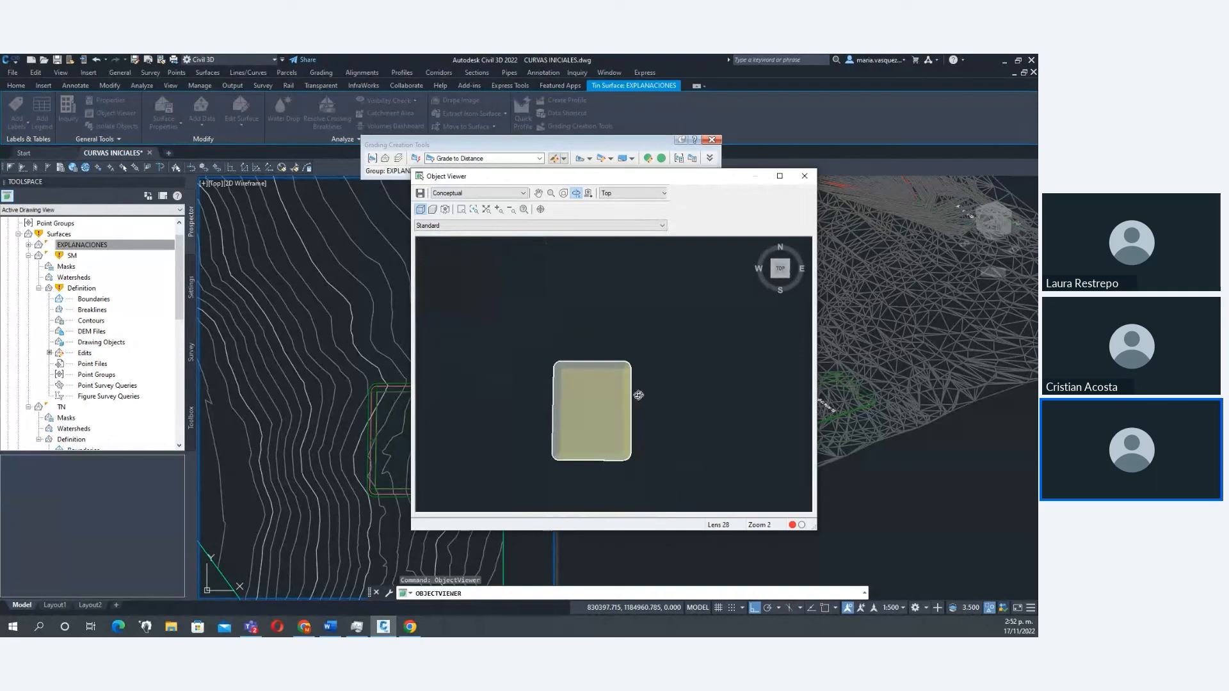
middle_drag(653, 439, 633, 426)
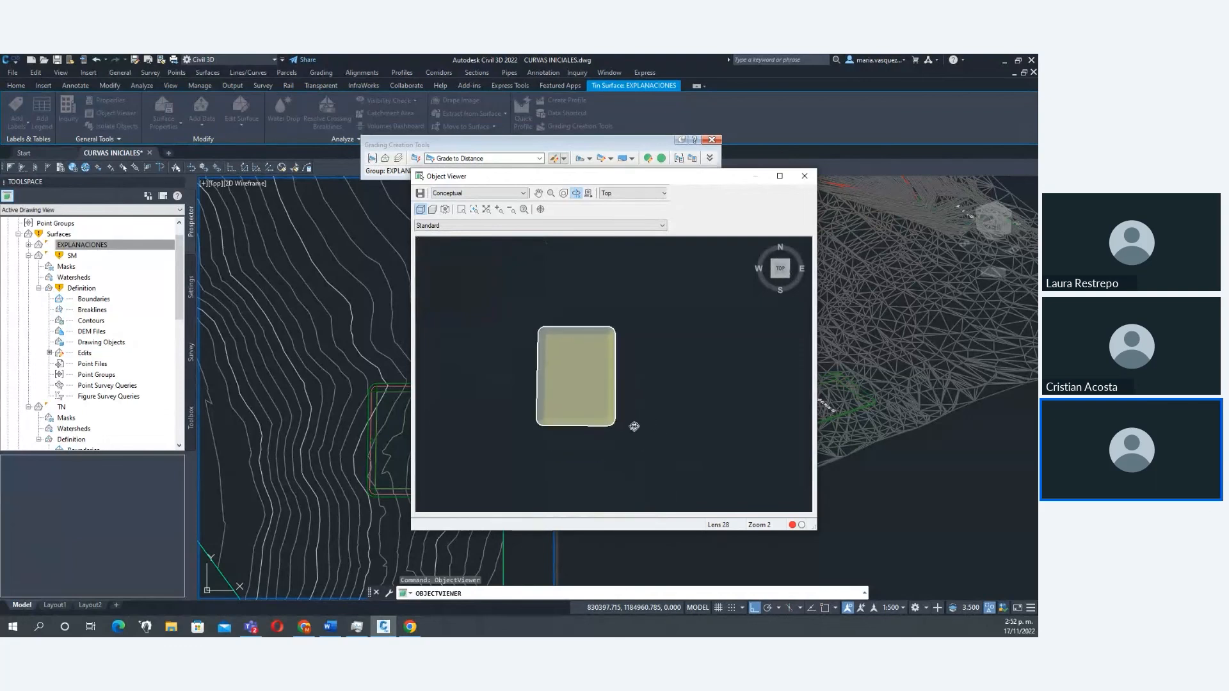
Examine the southeast platform of the EXPLANACIONES surface from a corner isometric view in the Object Viewer, and close the viewer.
click(789, 275)
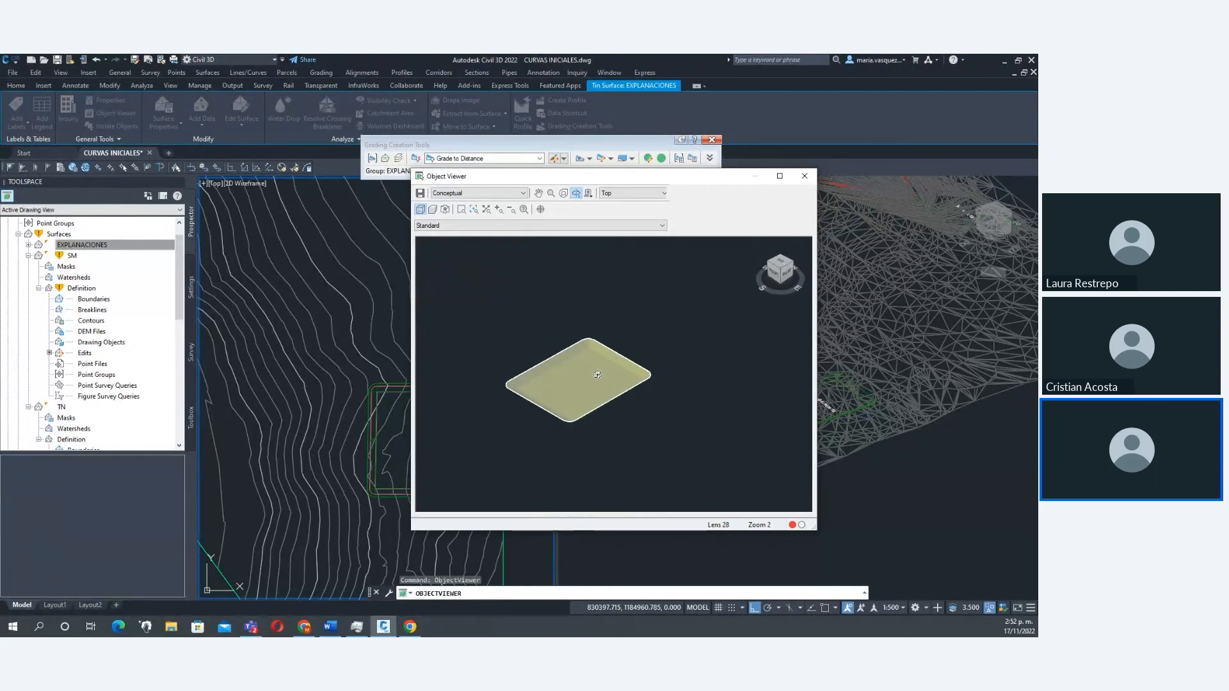
scroll(589, 382, up, 5)
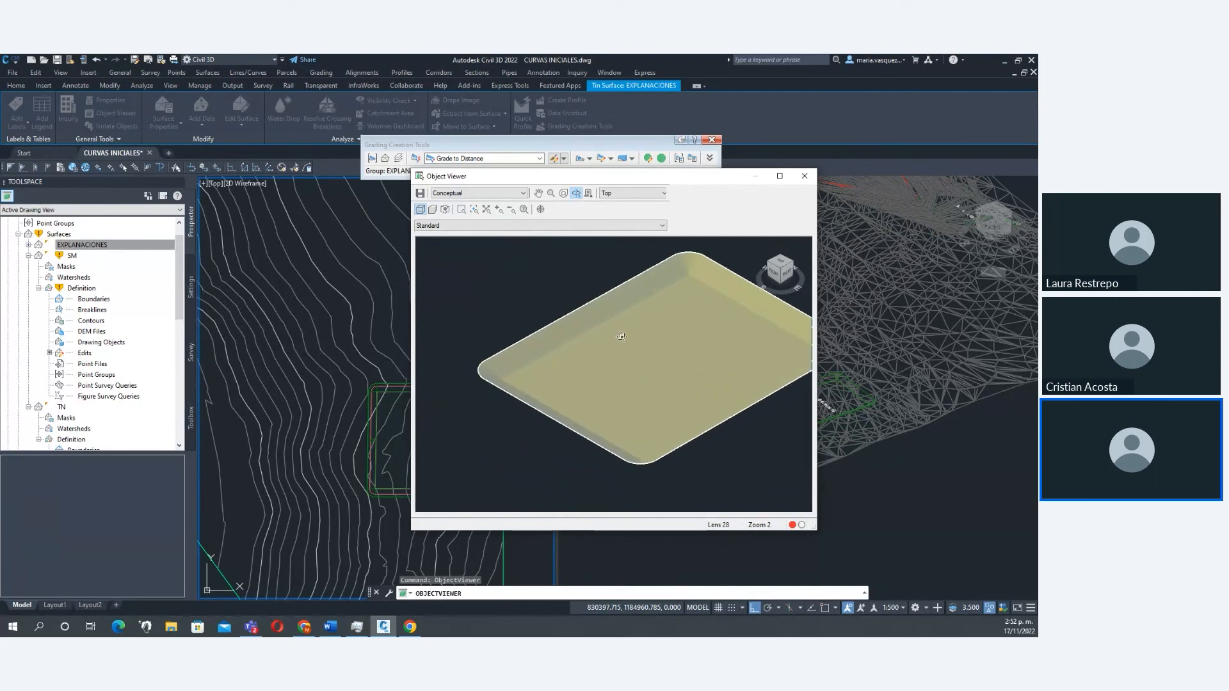
drag(584, 489, 628, 339)
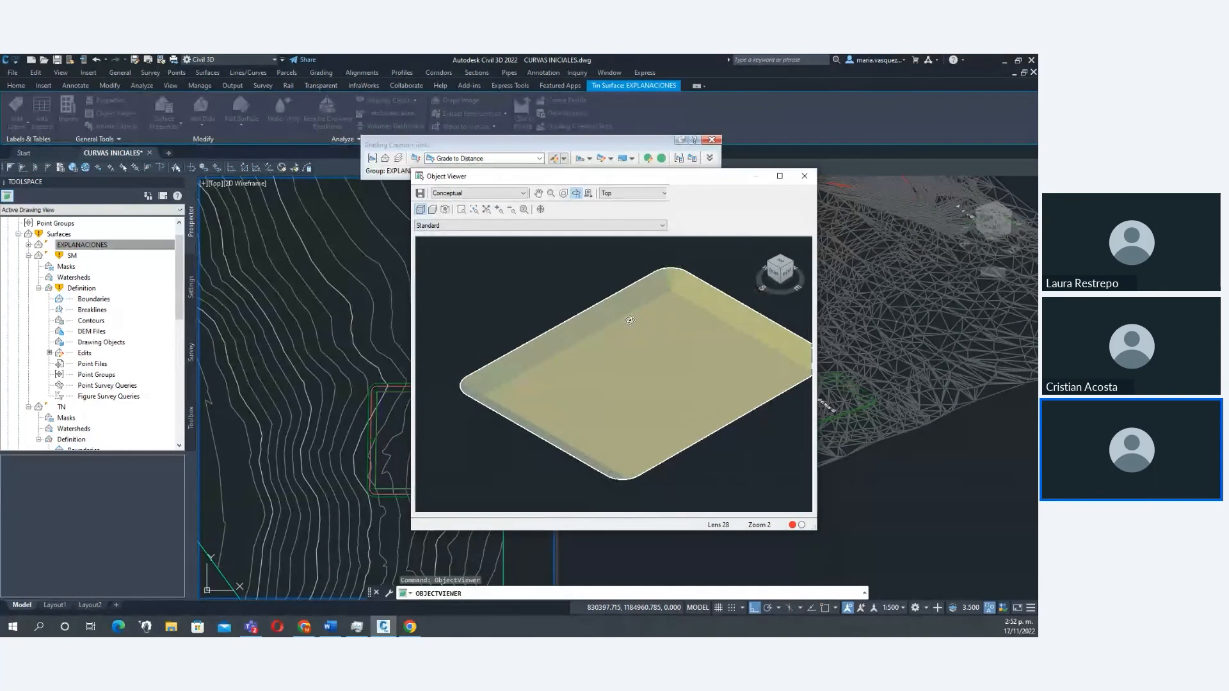
drag(616, 328, 556, 392)
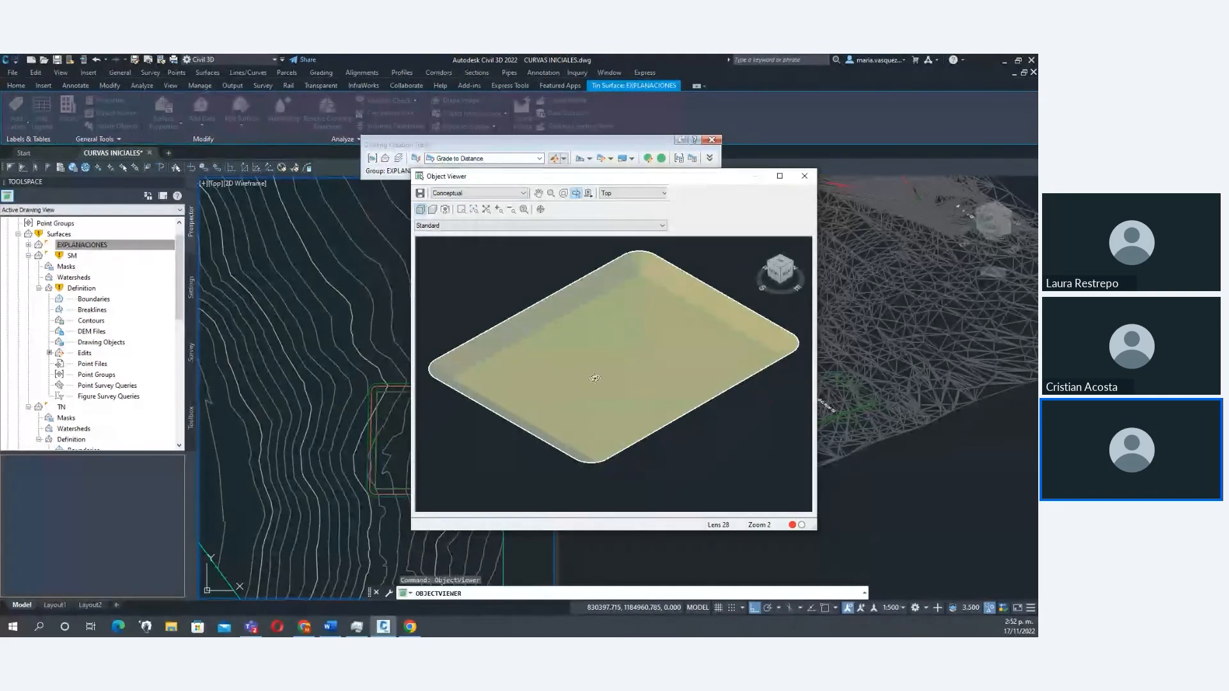
click(806, 176)
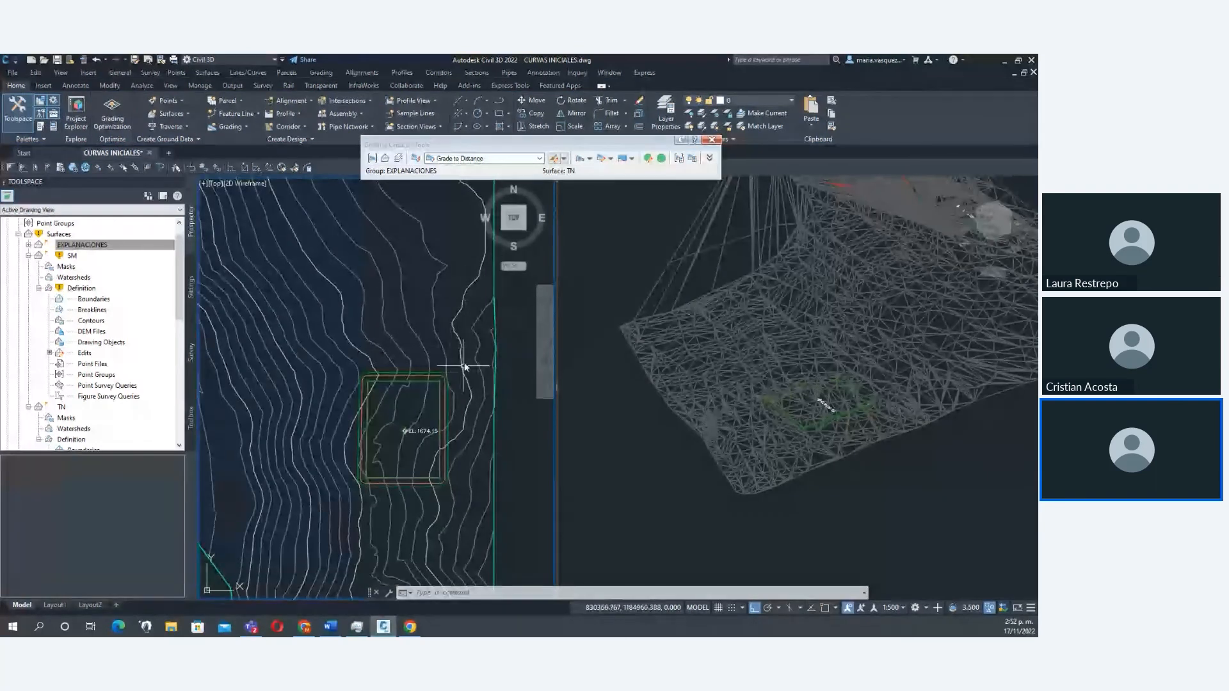
Set the grading criteria to Grade to Surface and start Create Grading for the southeast platform against the TN surface.
middle_drag(488, 362, 485, 333)
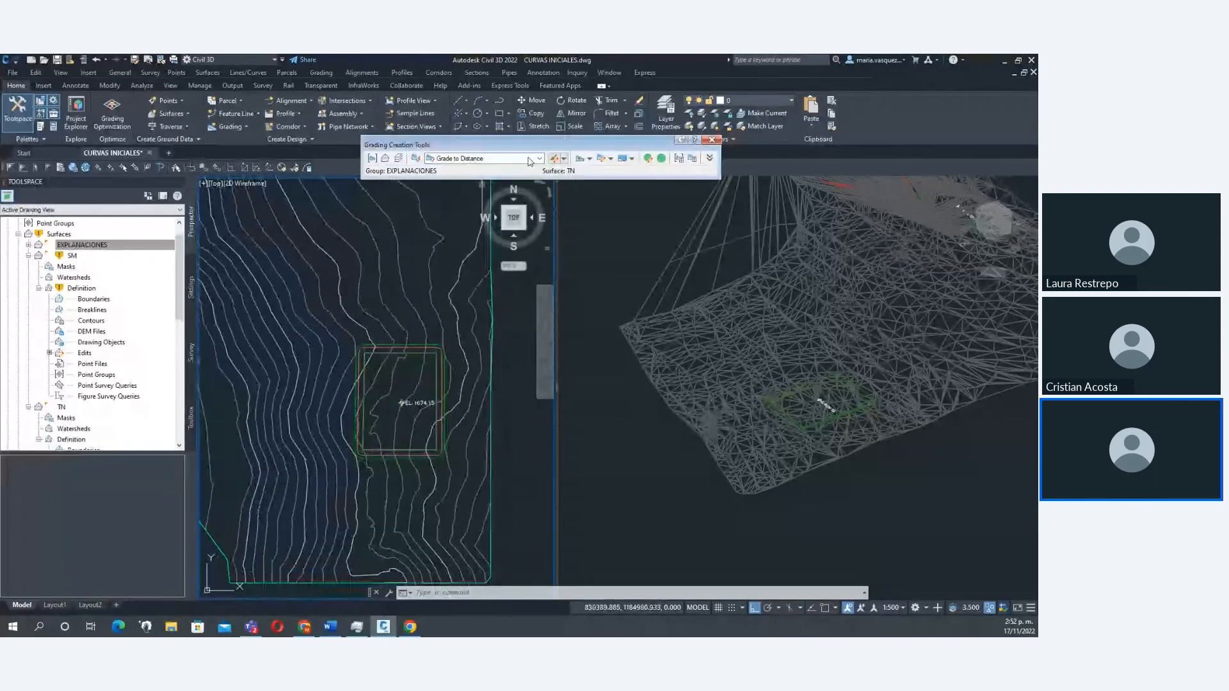
middle_drag(459, 392, 465, 384)
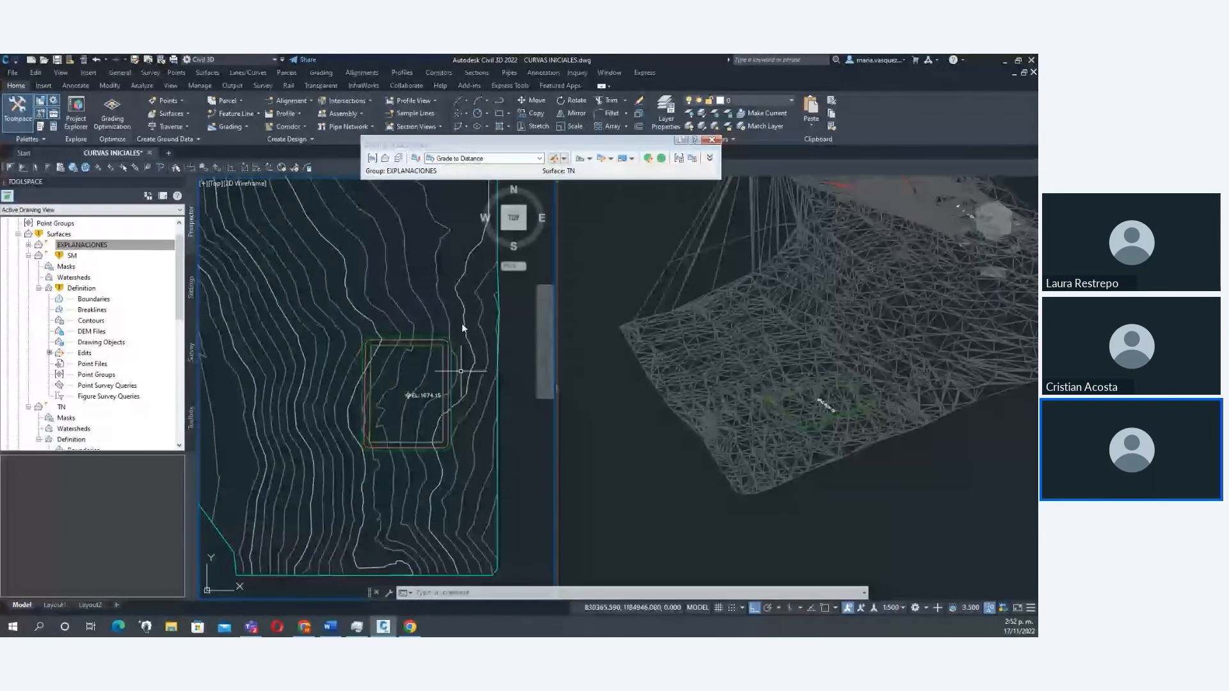
click(540, 158)
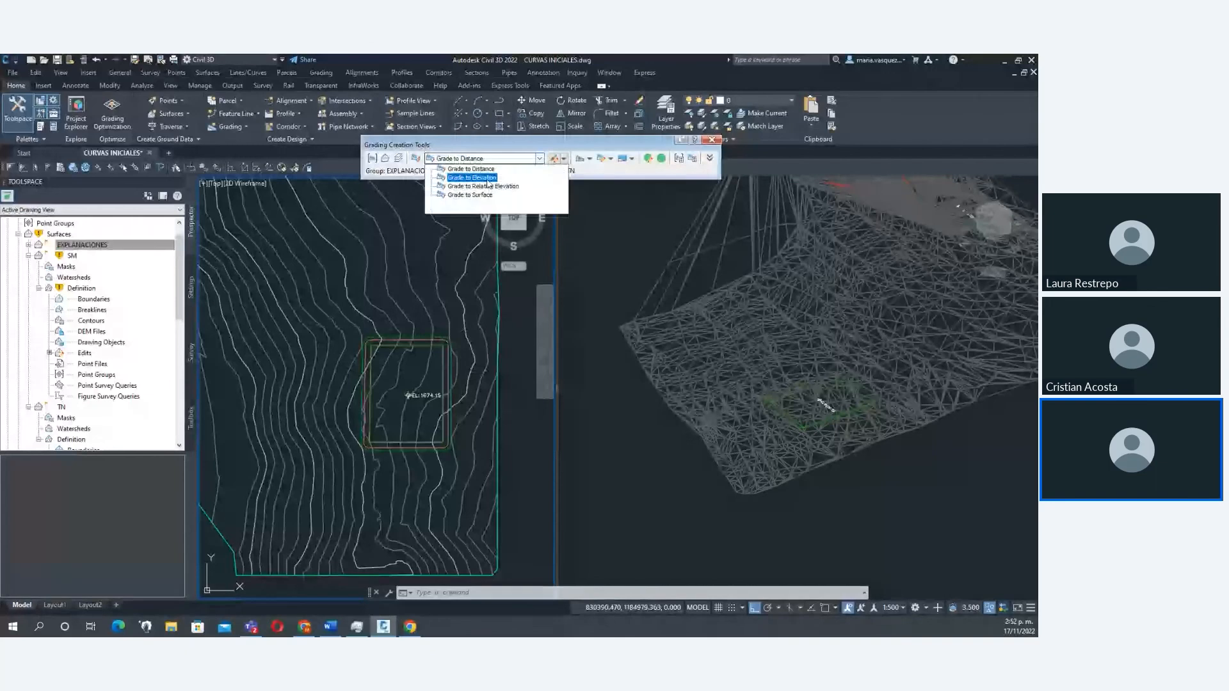
click(474, 195)
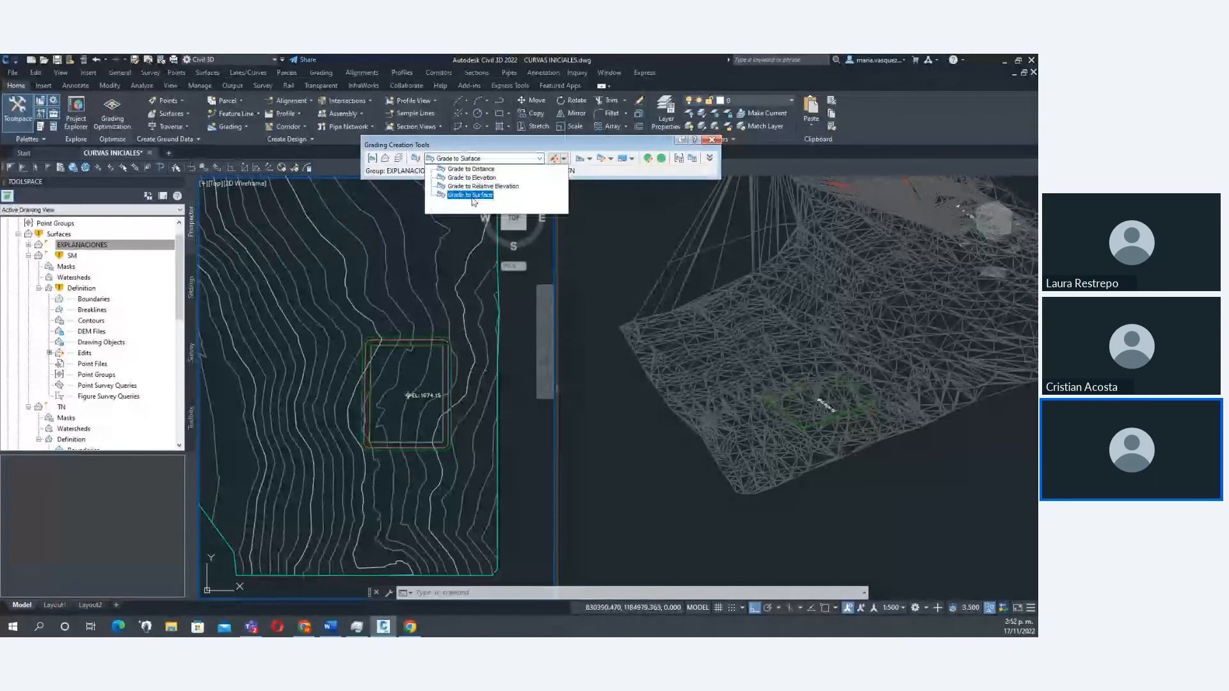
click(603, 158)
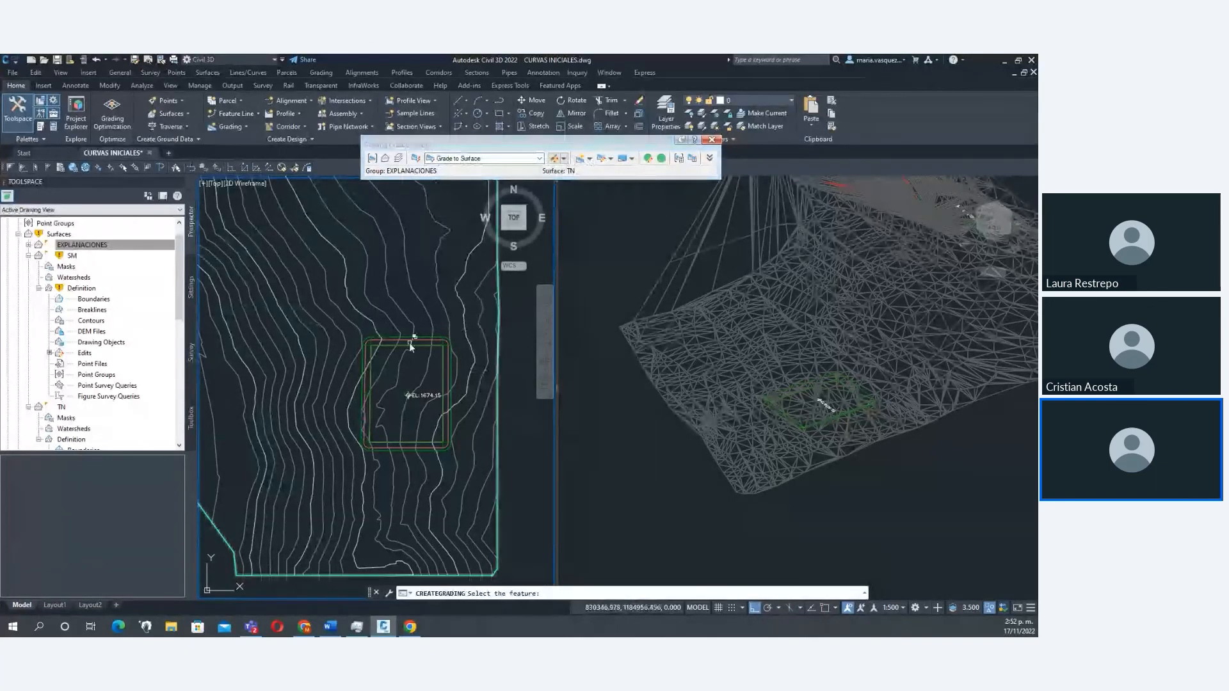
scroll(410, 343, up, 2)
click(918, 451)
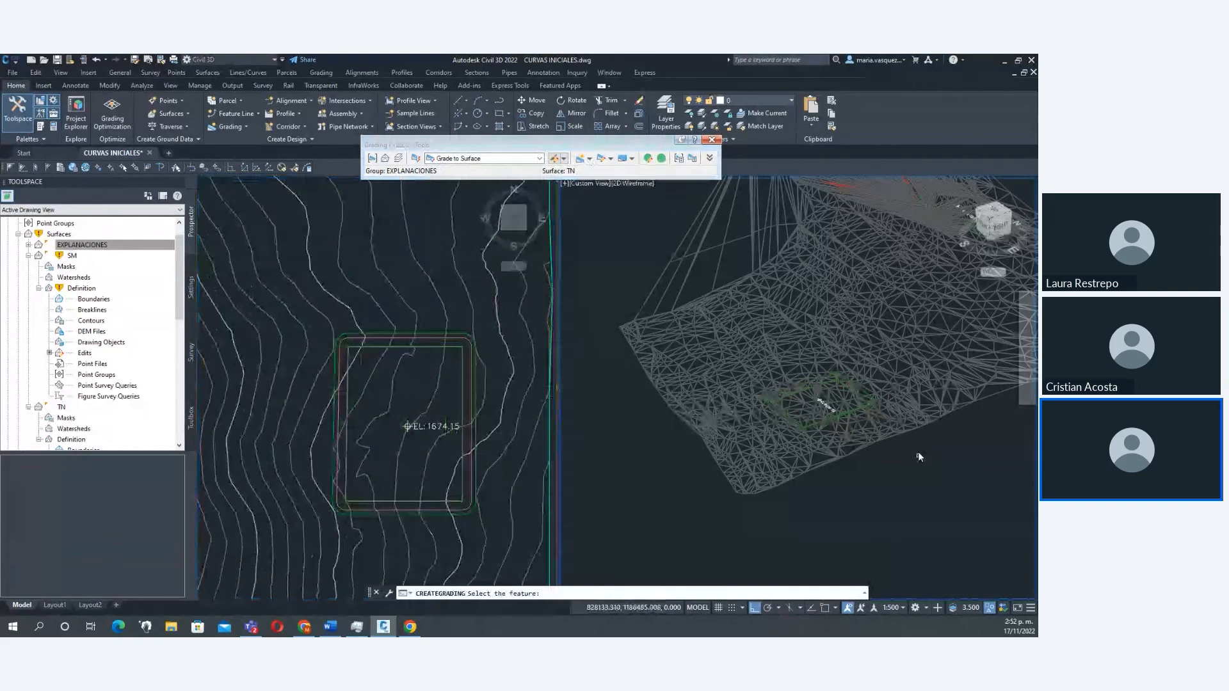
scroll(918, 451, up, 5)
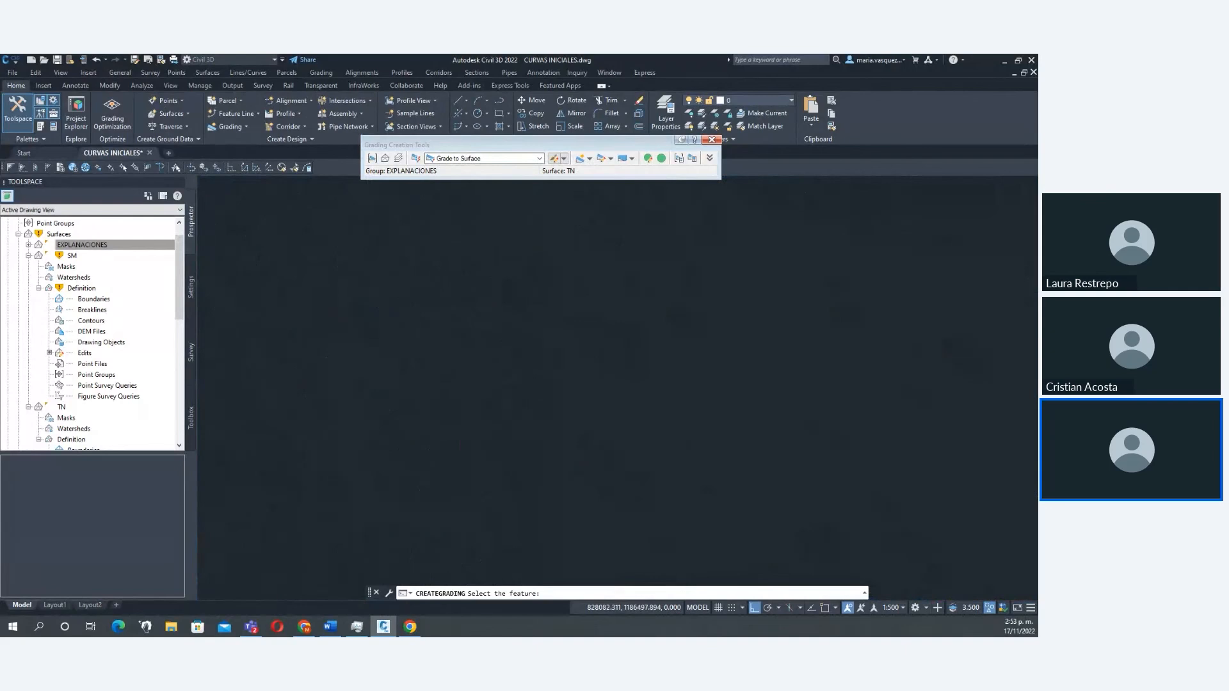
key(alt+Tab)
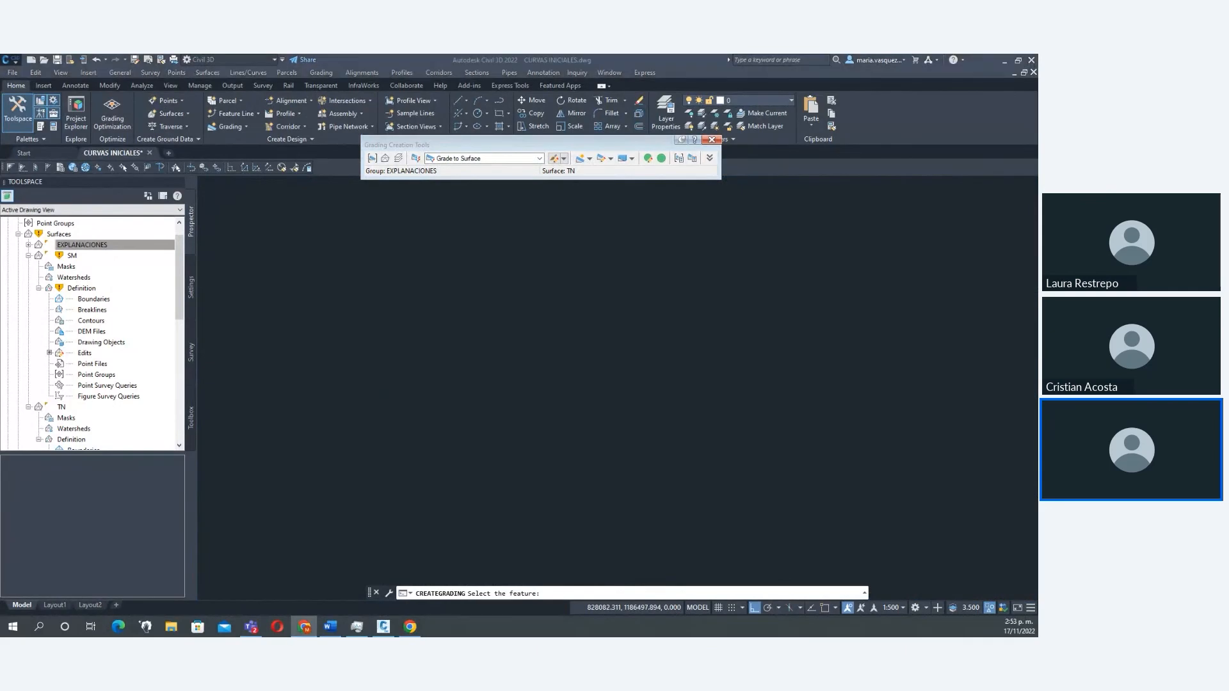
key(alt+Tab)
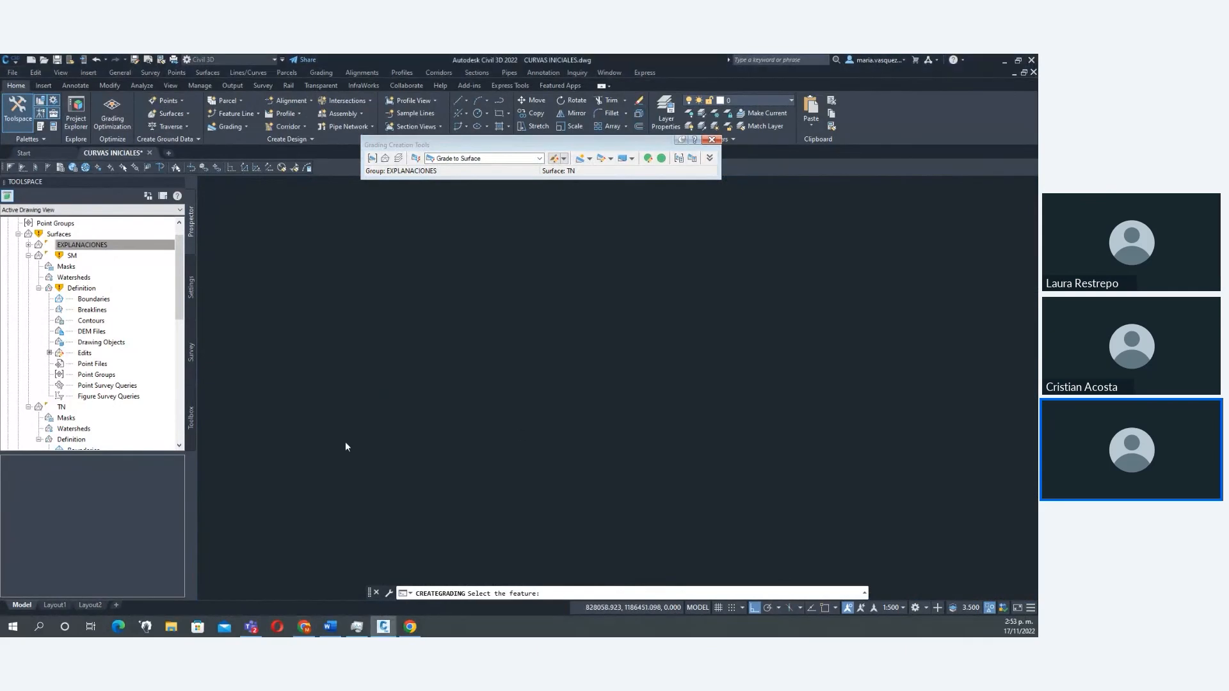